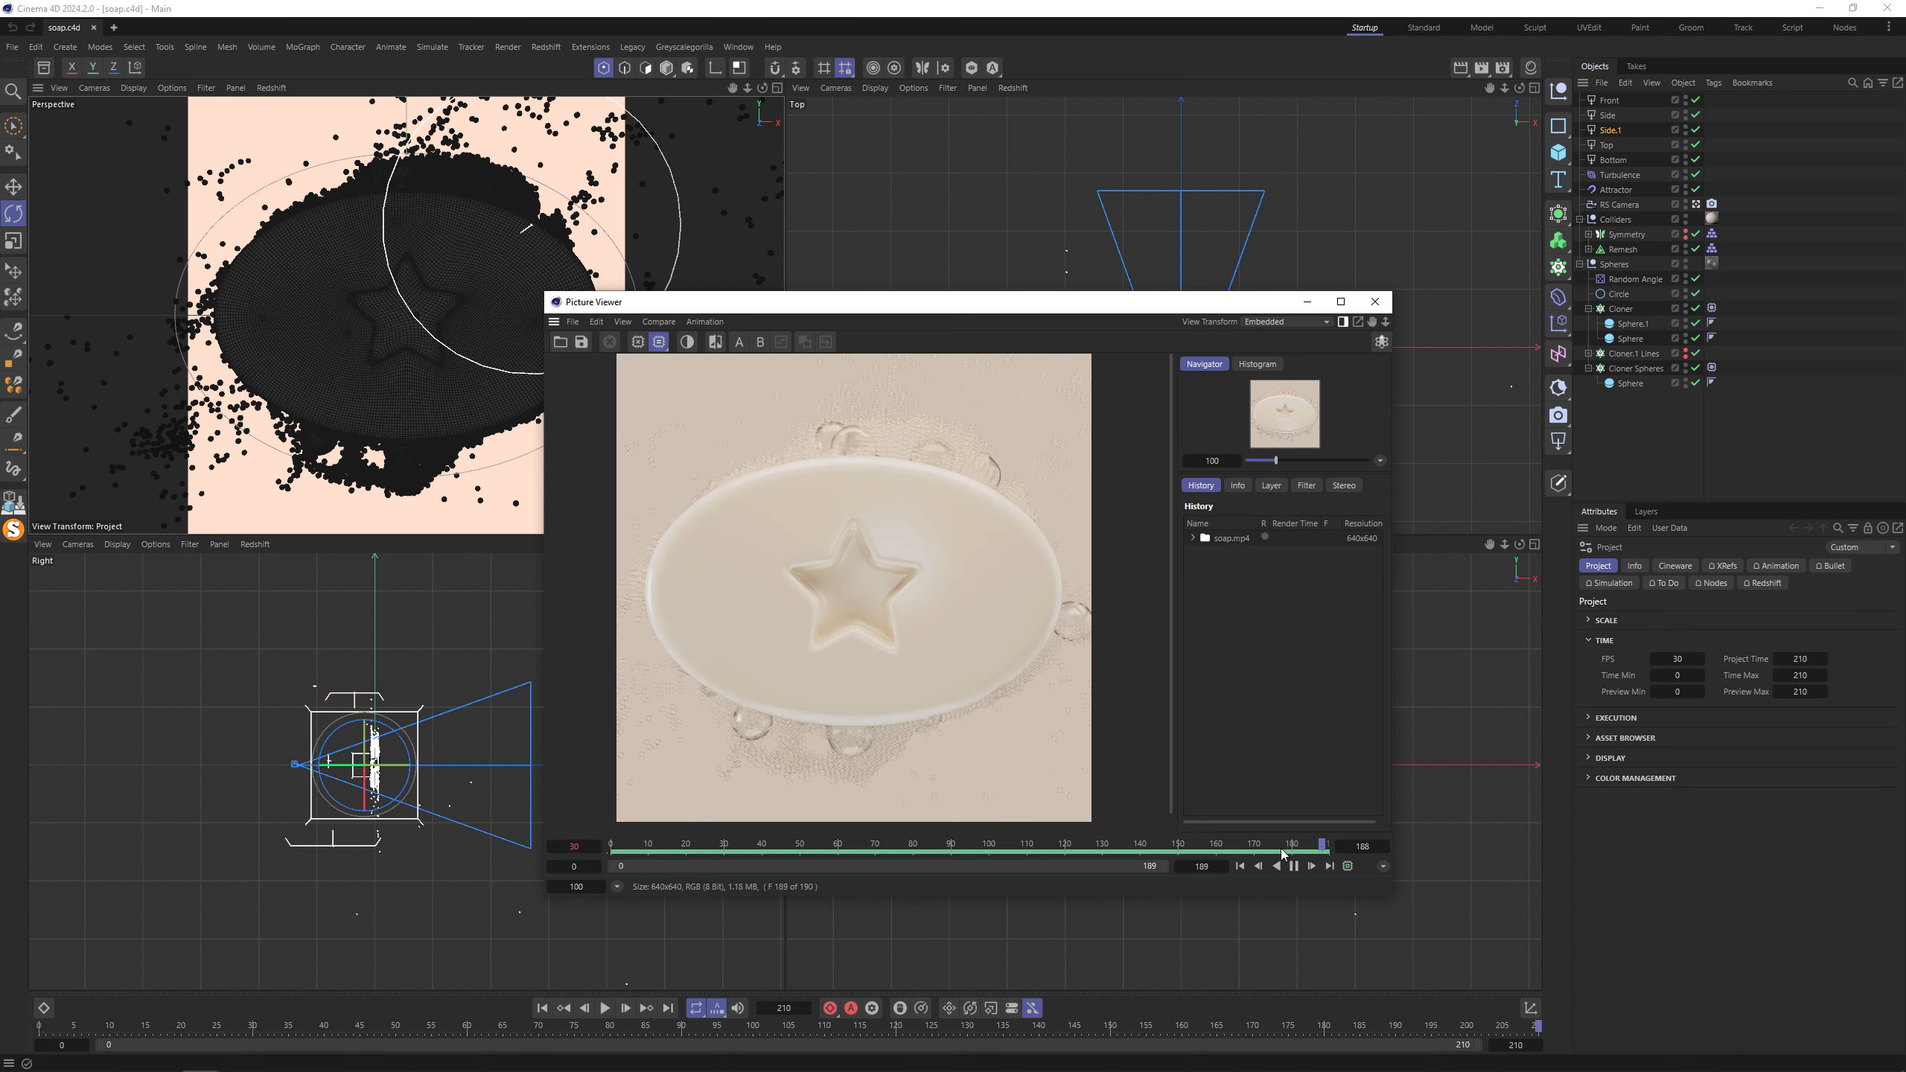
Close the Picture Viewer showing the soap render and switch to the empty Untitled 2 project.
click(1293, 866)
click(1374, 301)
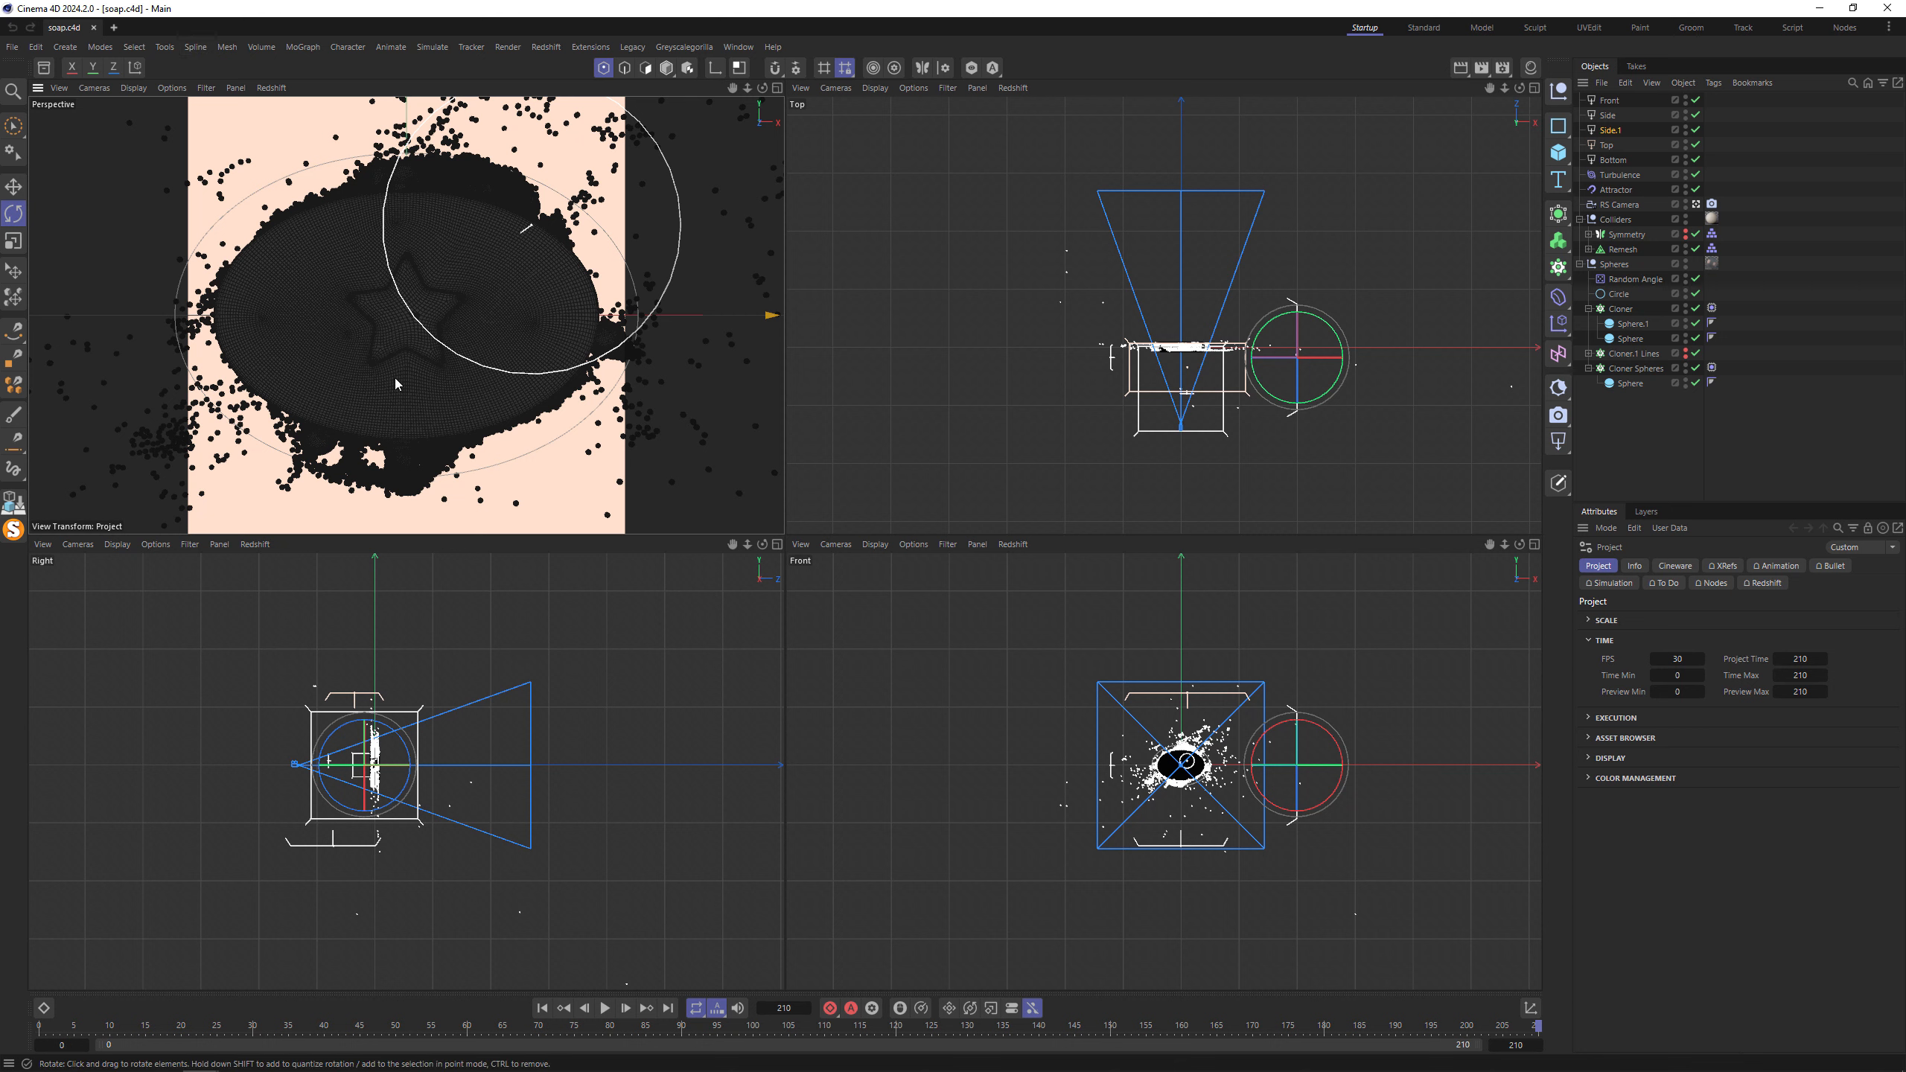
click(113, 27)
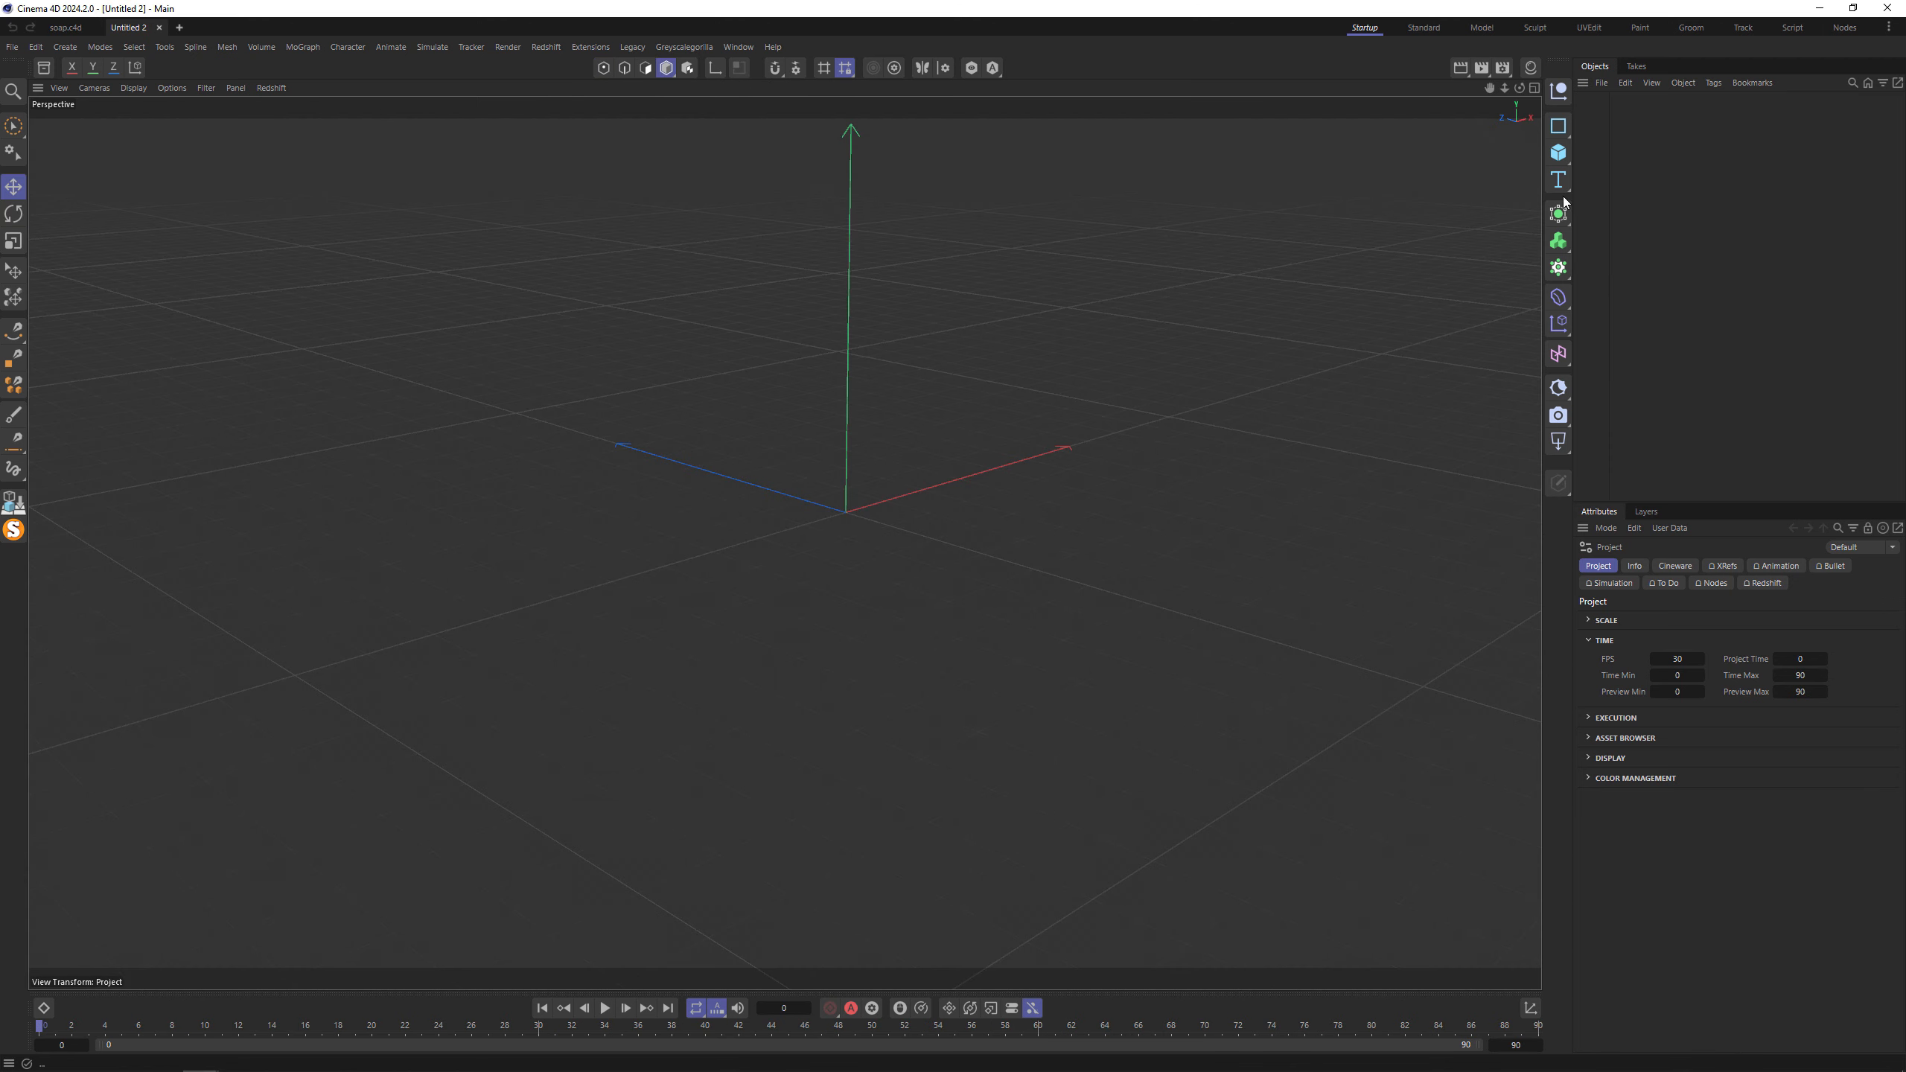
Add a Circle spline and extrude it into a disc by nesting it under an Extrude generator.
click(1560, 155)
click(1560, 128)
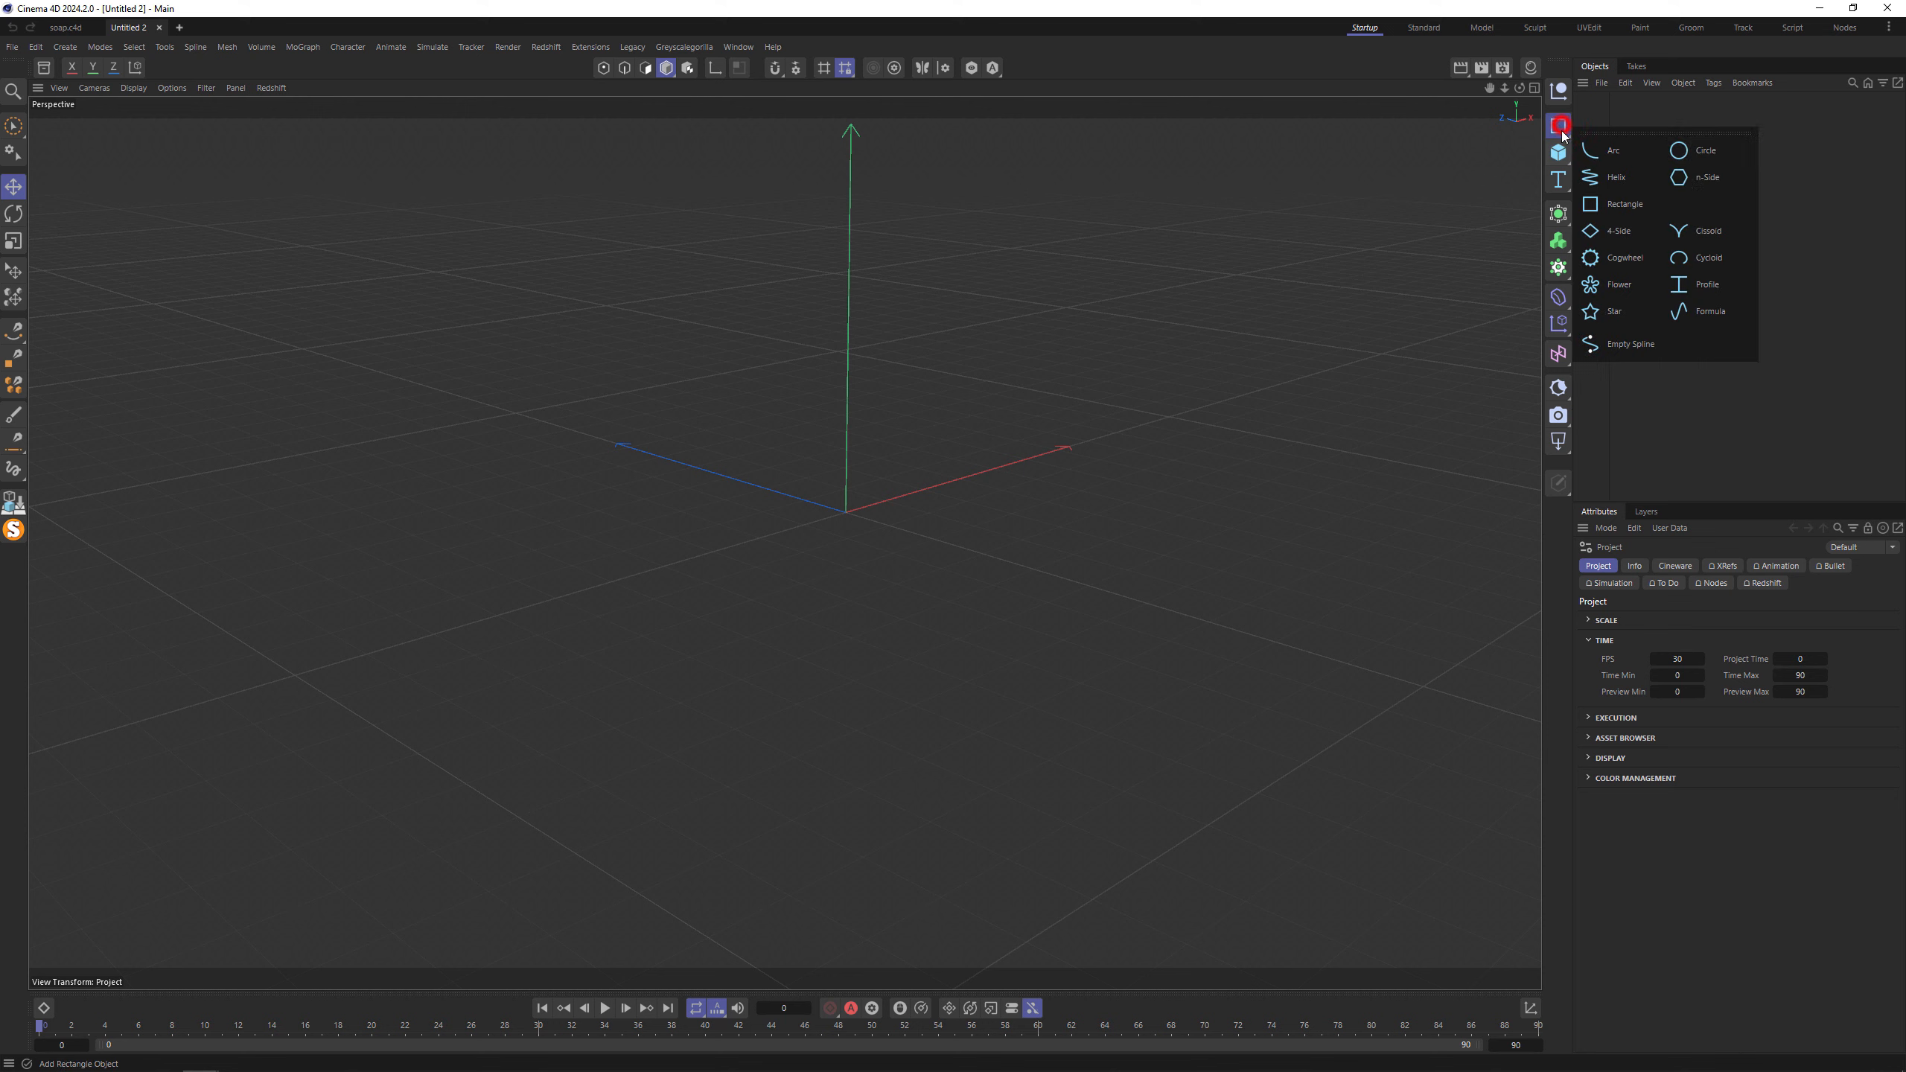
click(1698, 148)
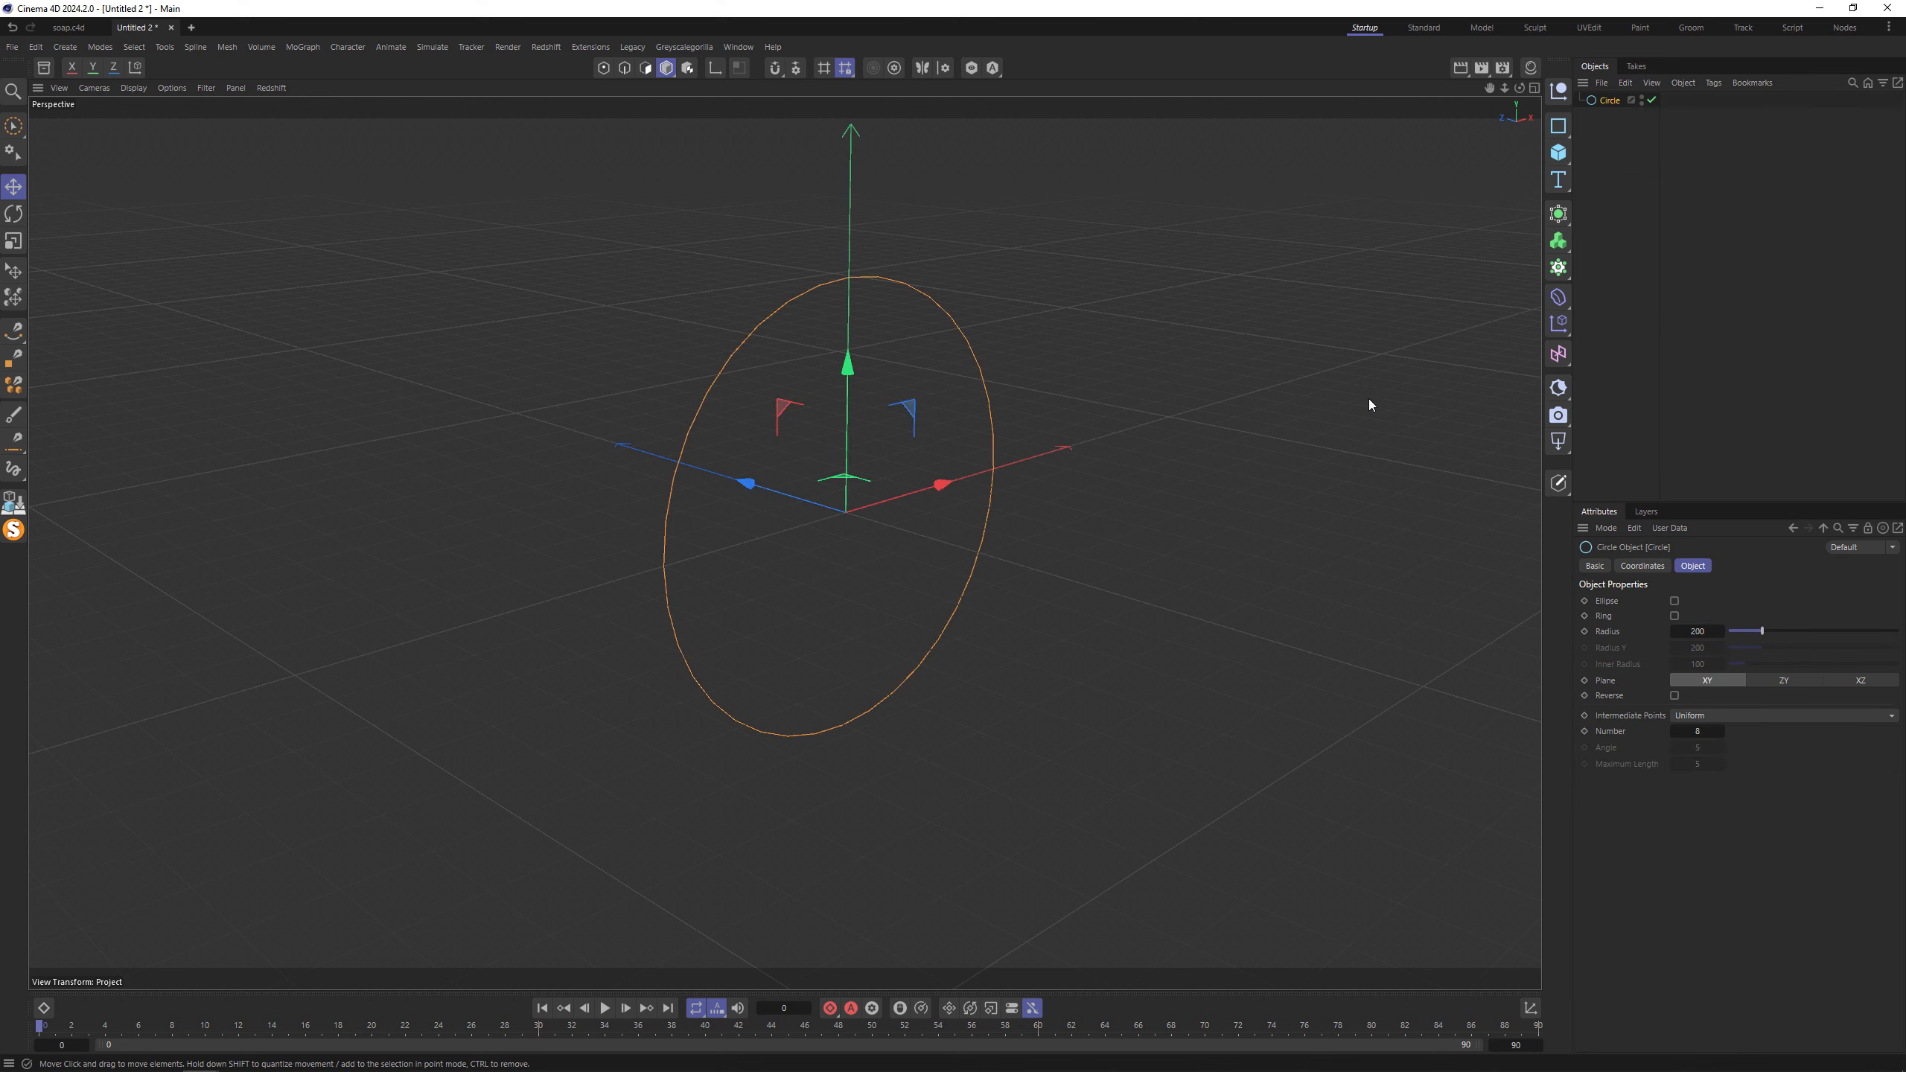
click(1556, 215)
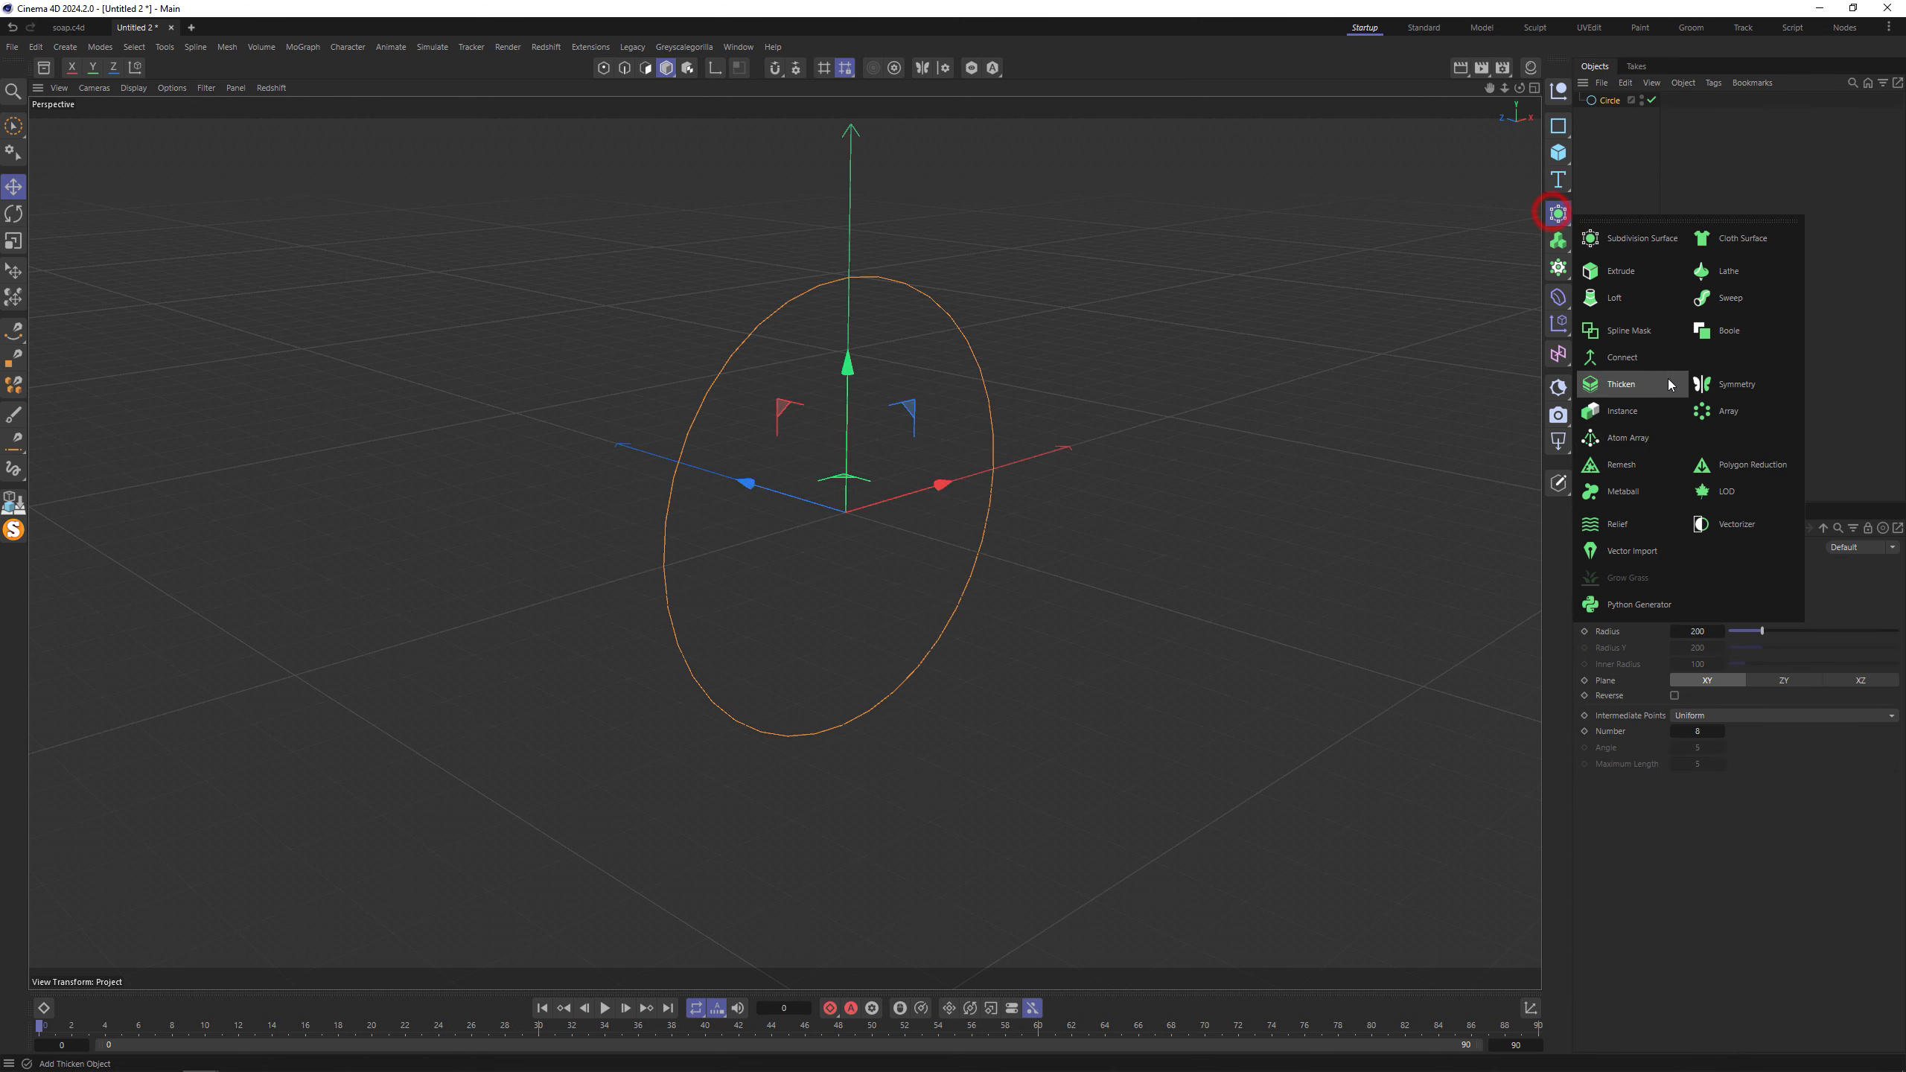
click(1643, 274)
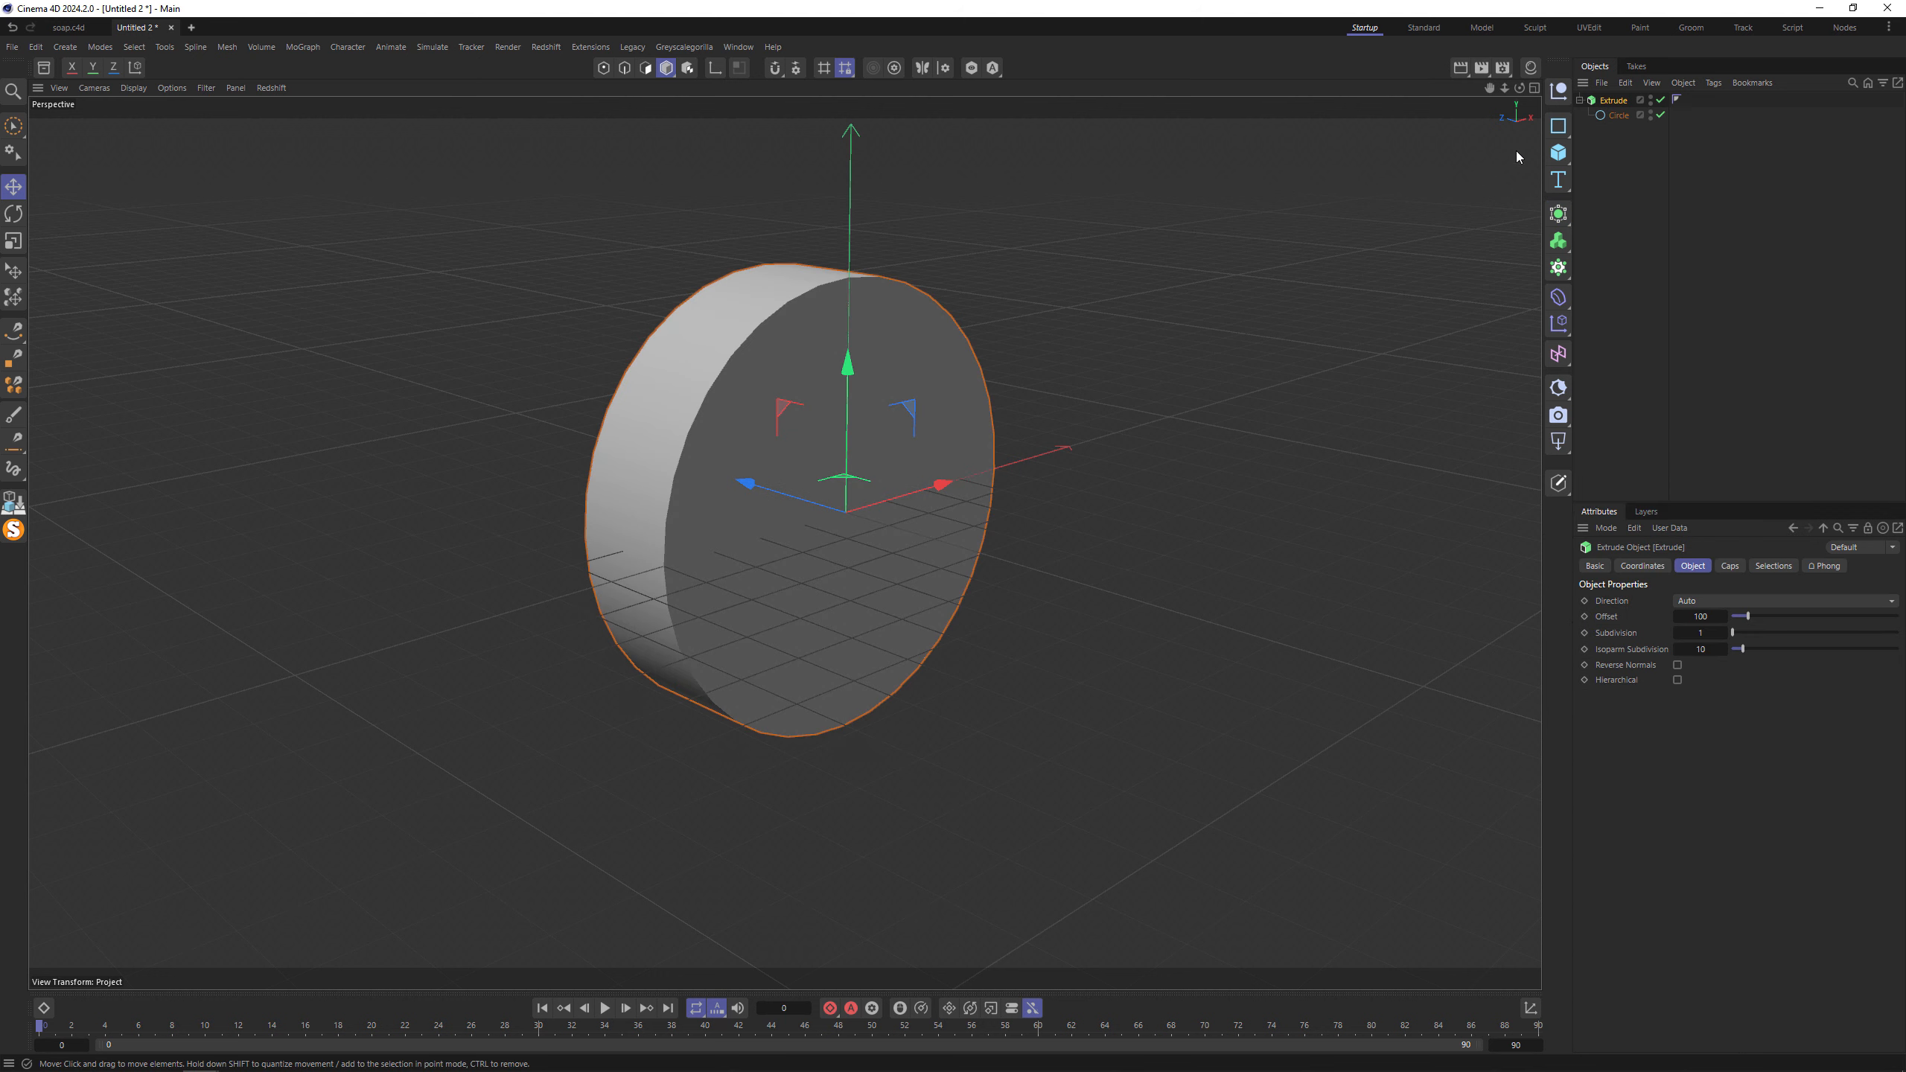
Add a Flower spline and scale it down uniformly to fit the central part of the disc's face.
click(1558, 126)
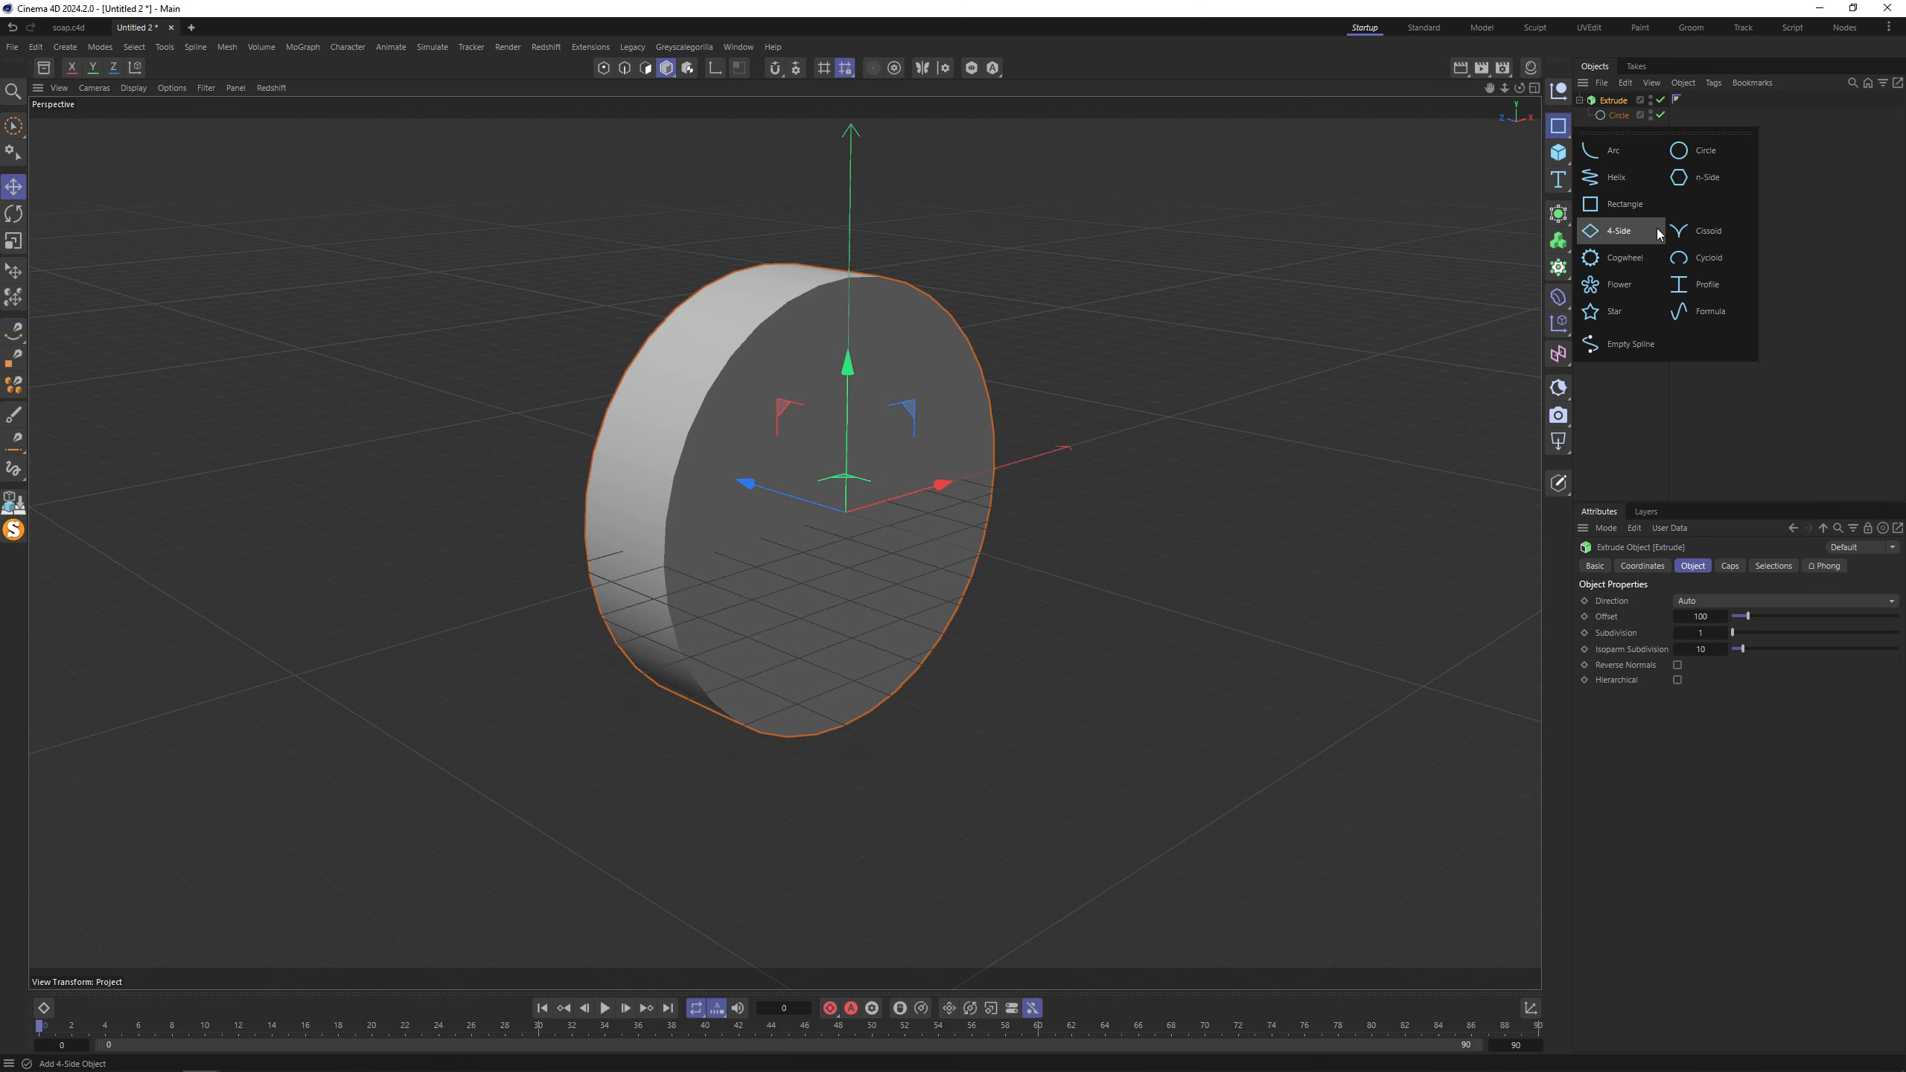
click(1653, 287)
key(t)
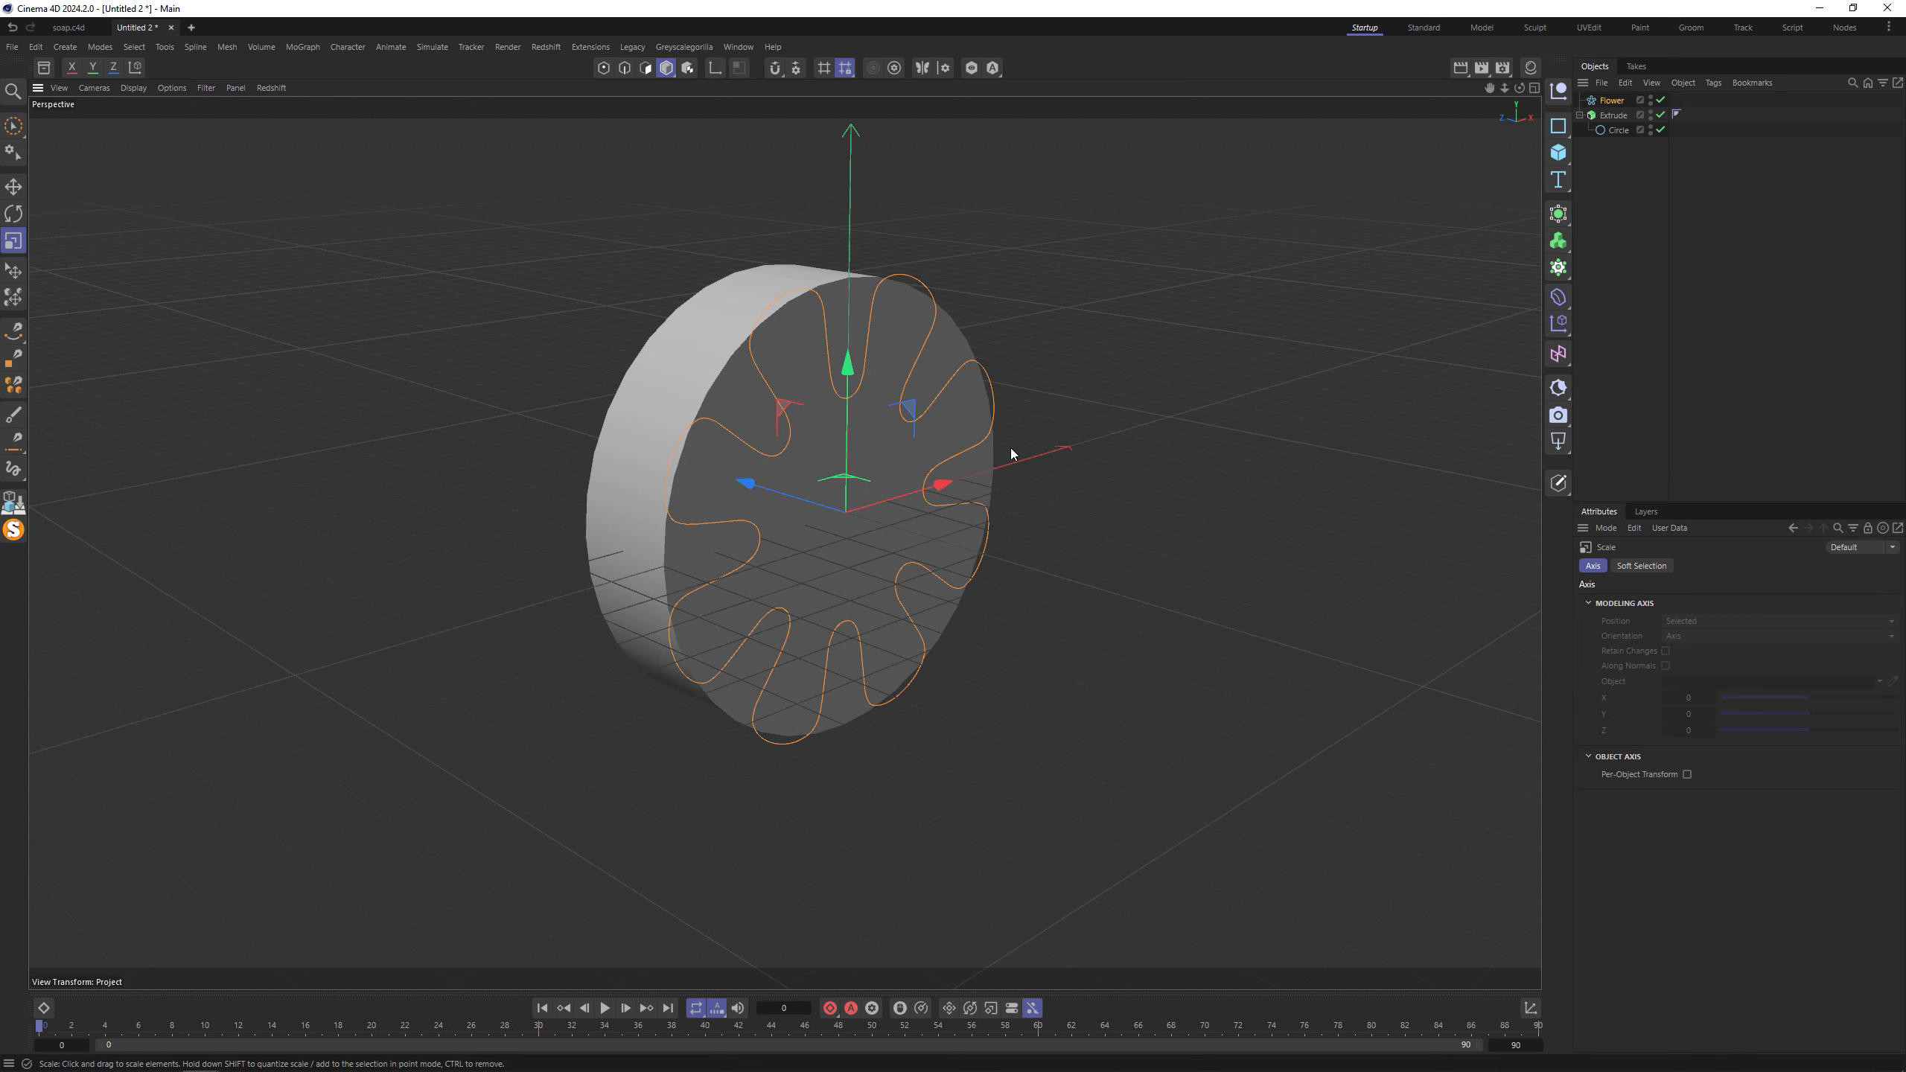
drag(1196, 391, 946, 614)
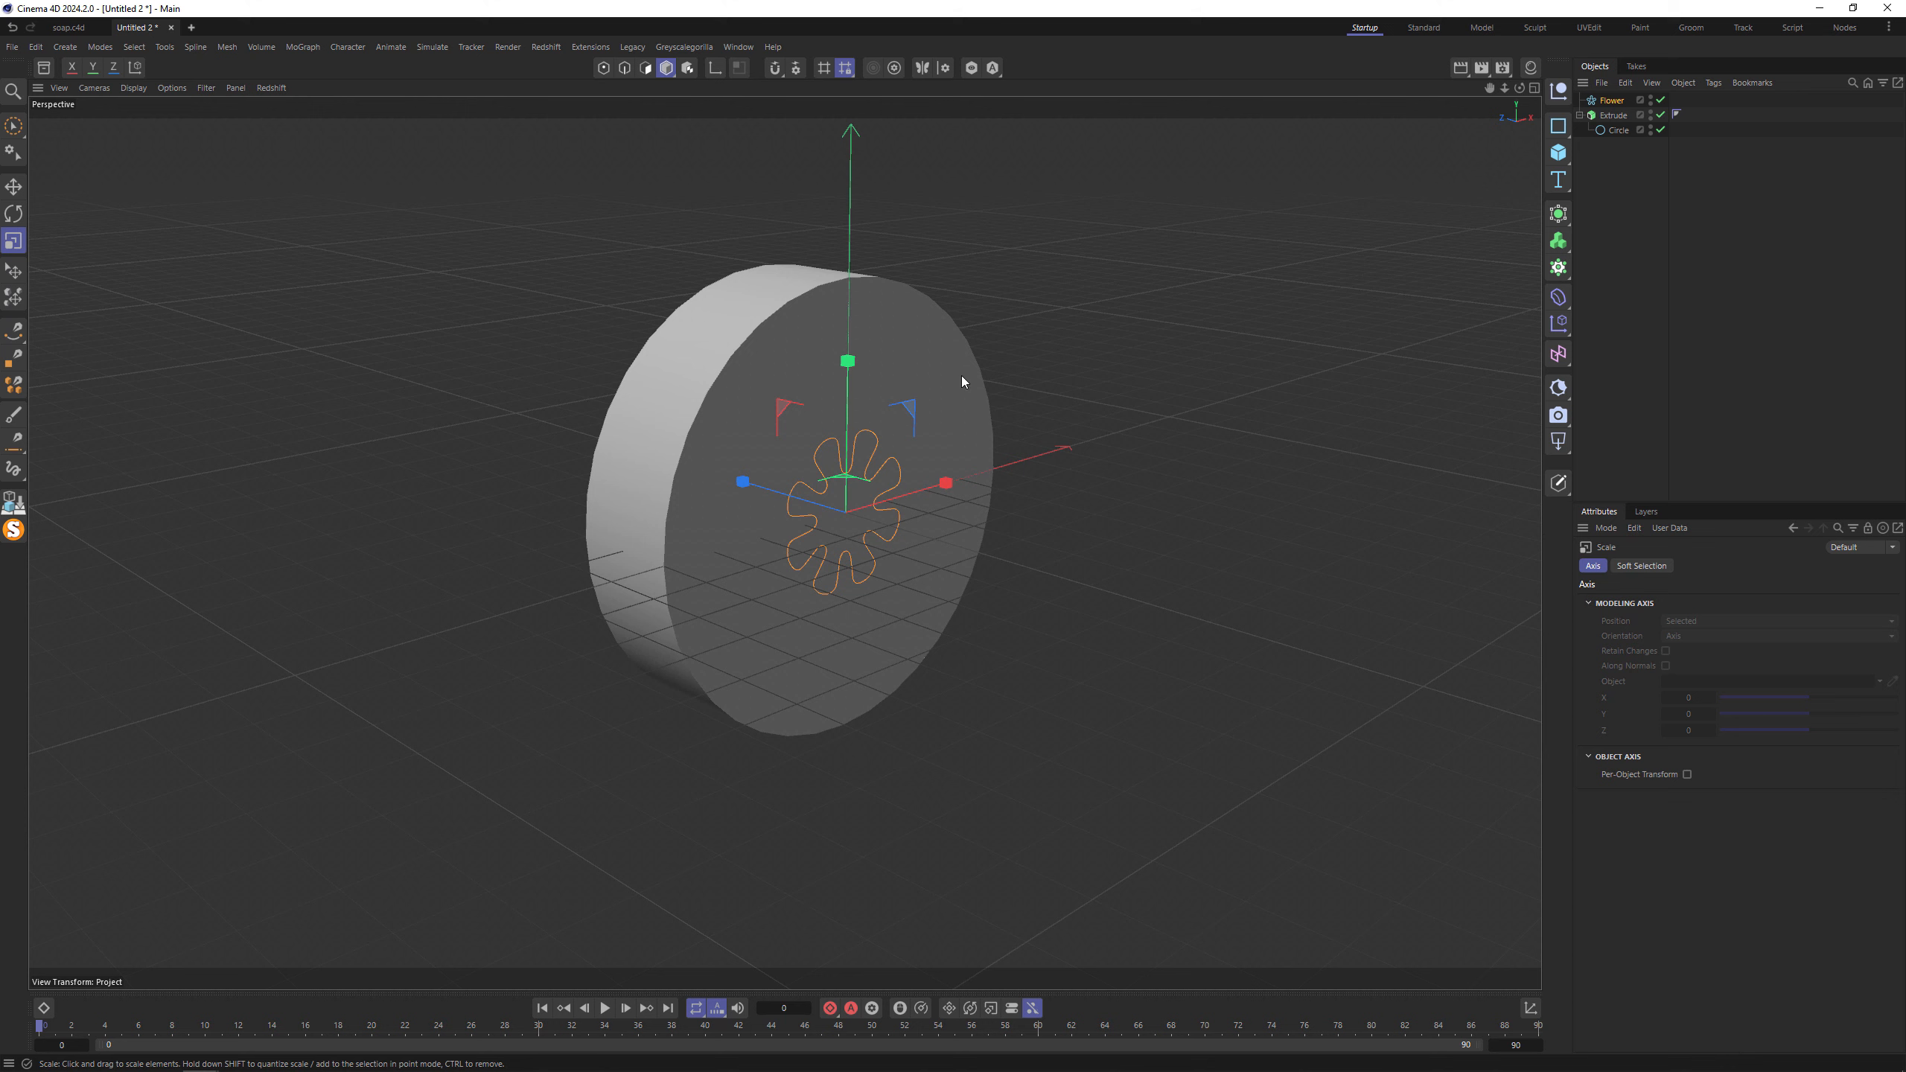
Extrude the Flower spline and move the extrusion along Z so it protrudes slightly from the disc's front face.
click(1559, 213)
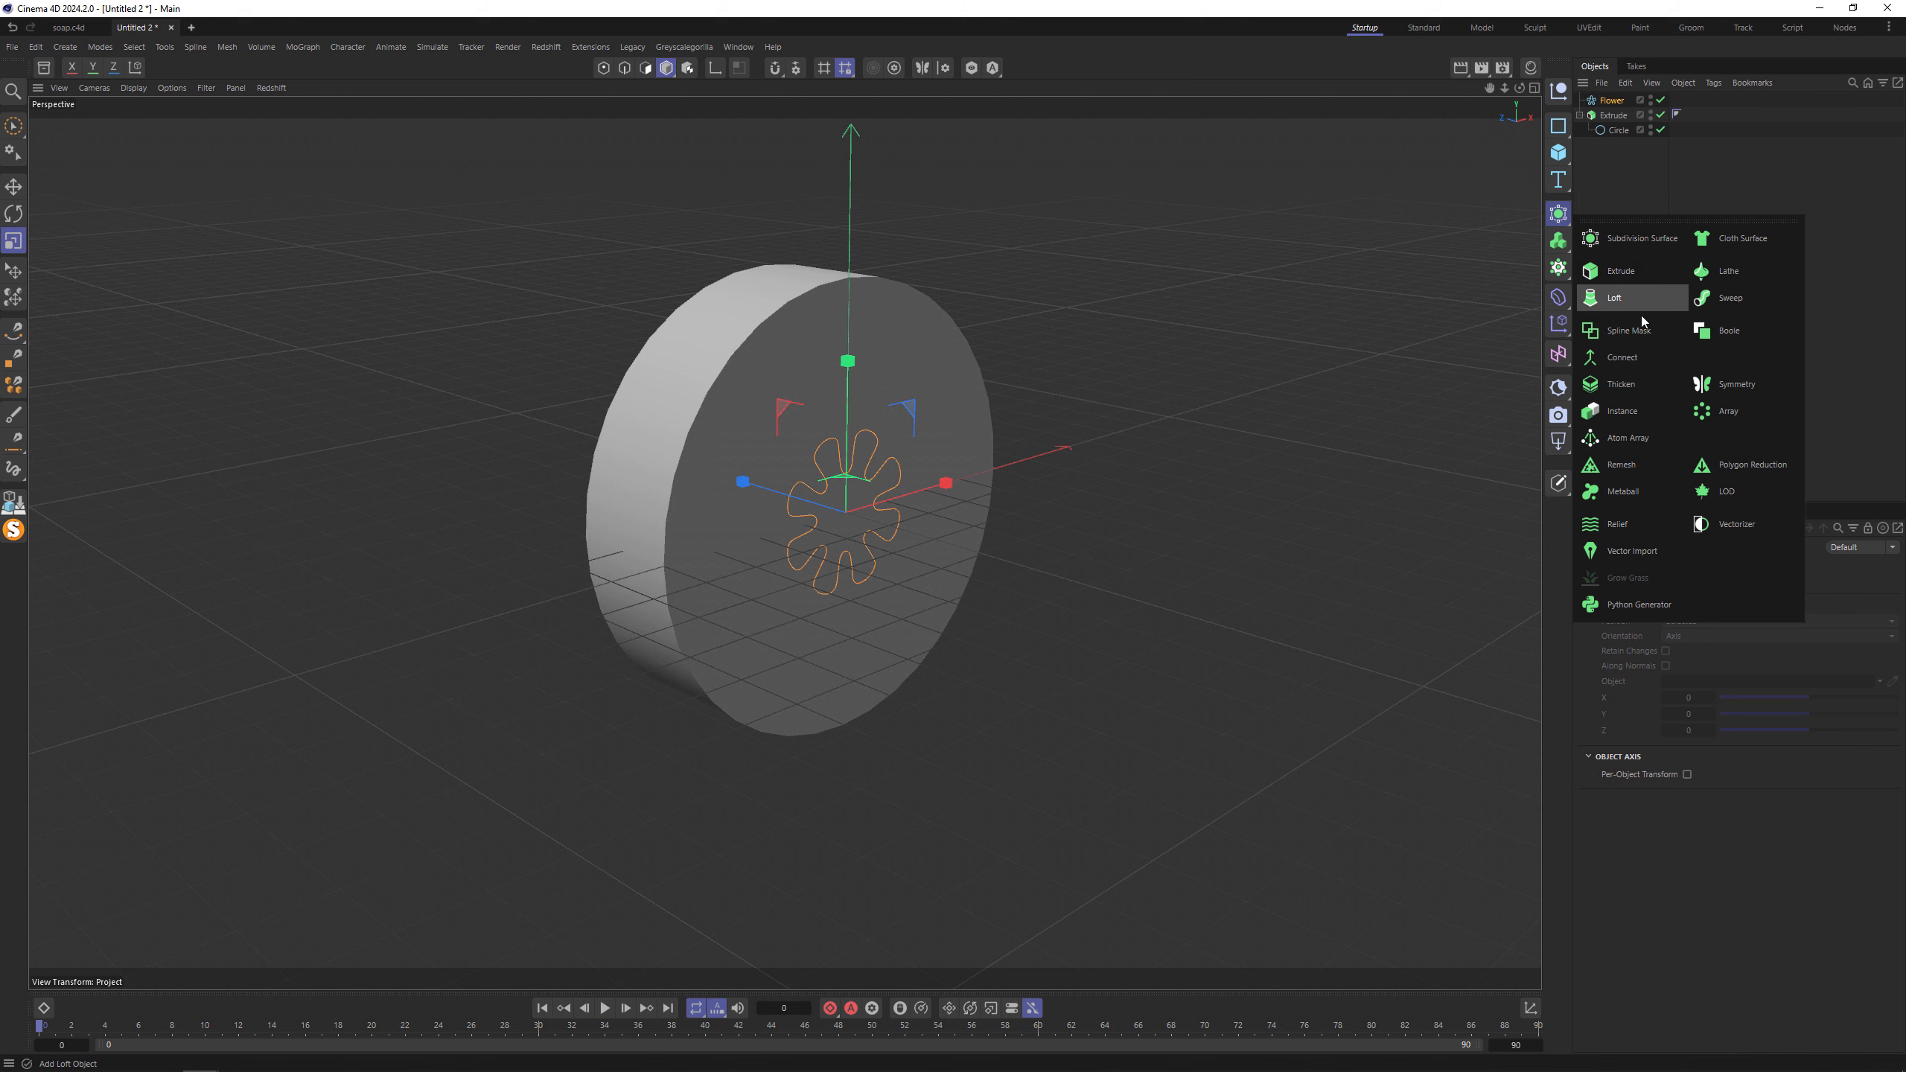
alt+click(1642, 271)
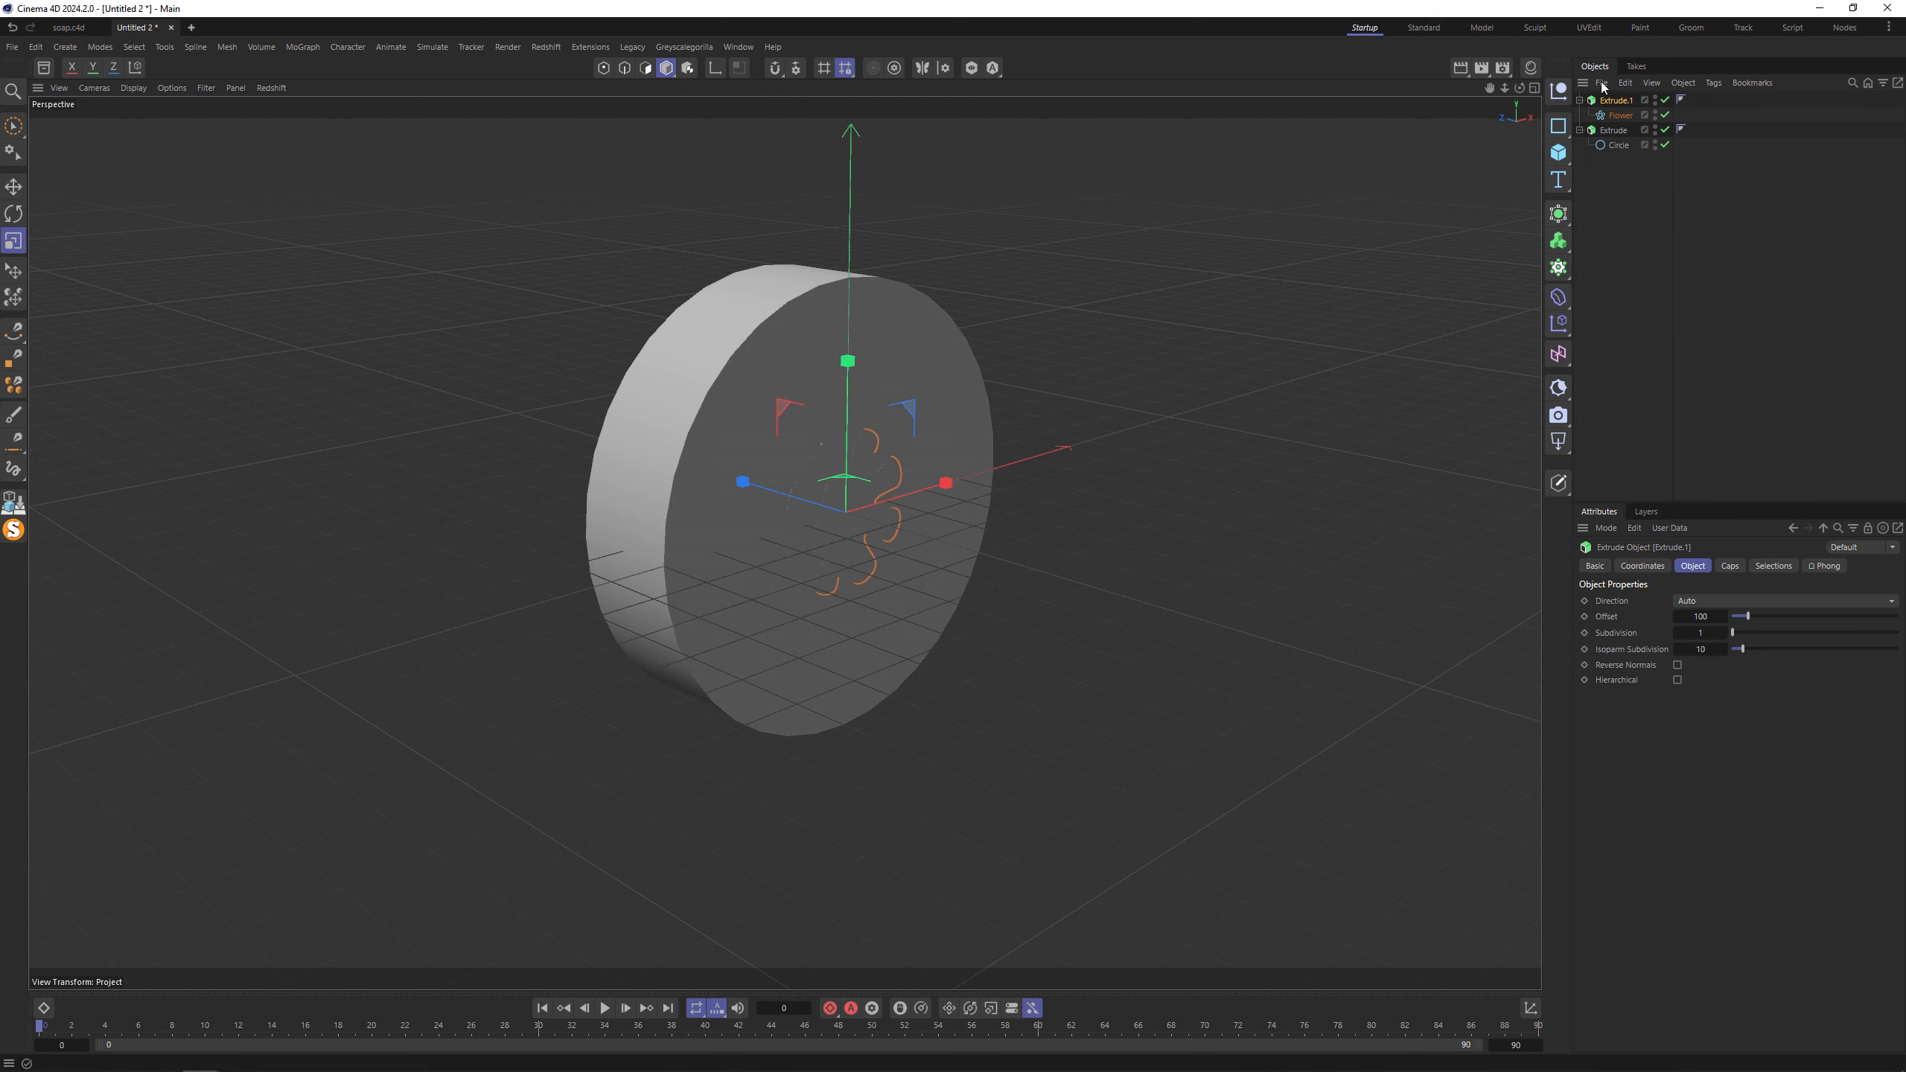
key(e)
middle_click(1027, 383)
drag(1166, 268, 1168, 275)
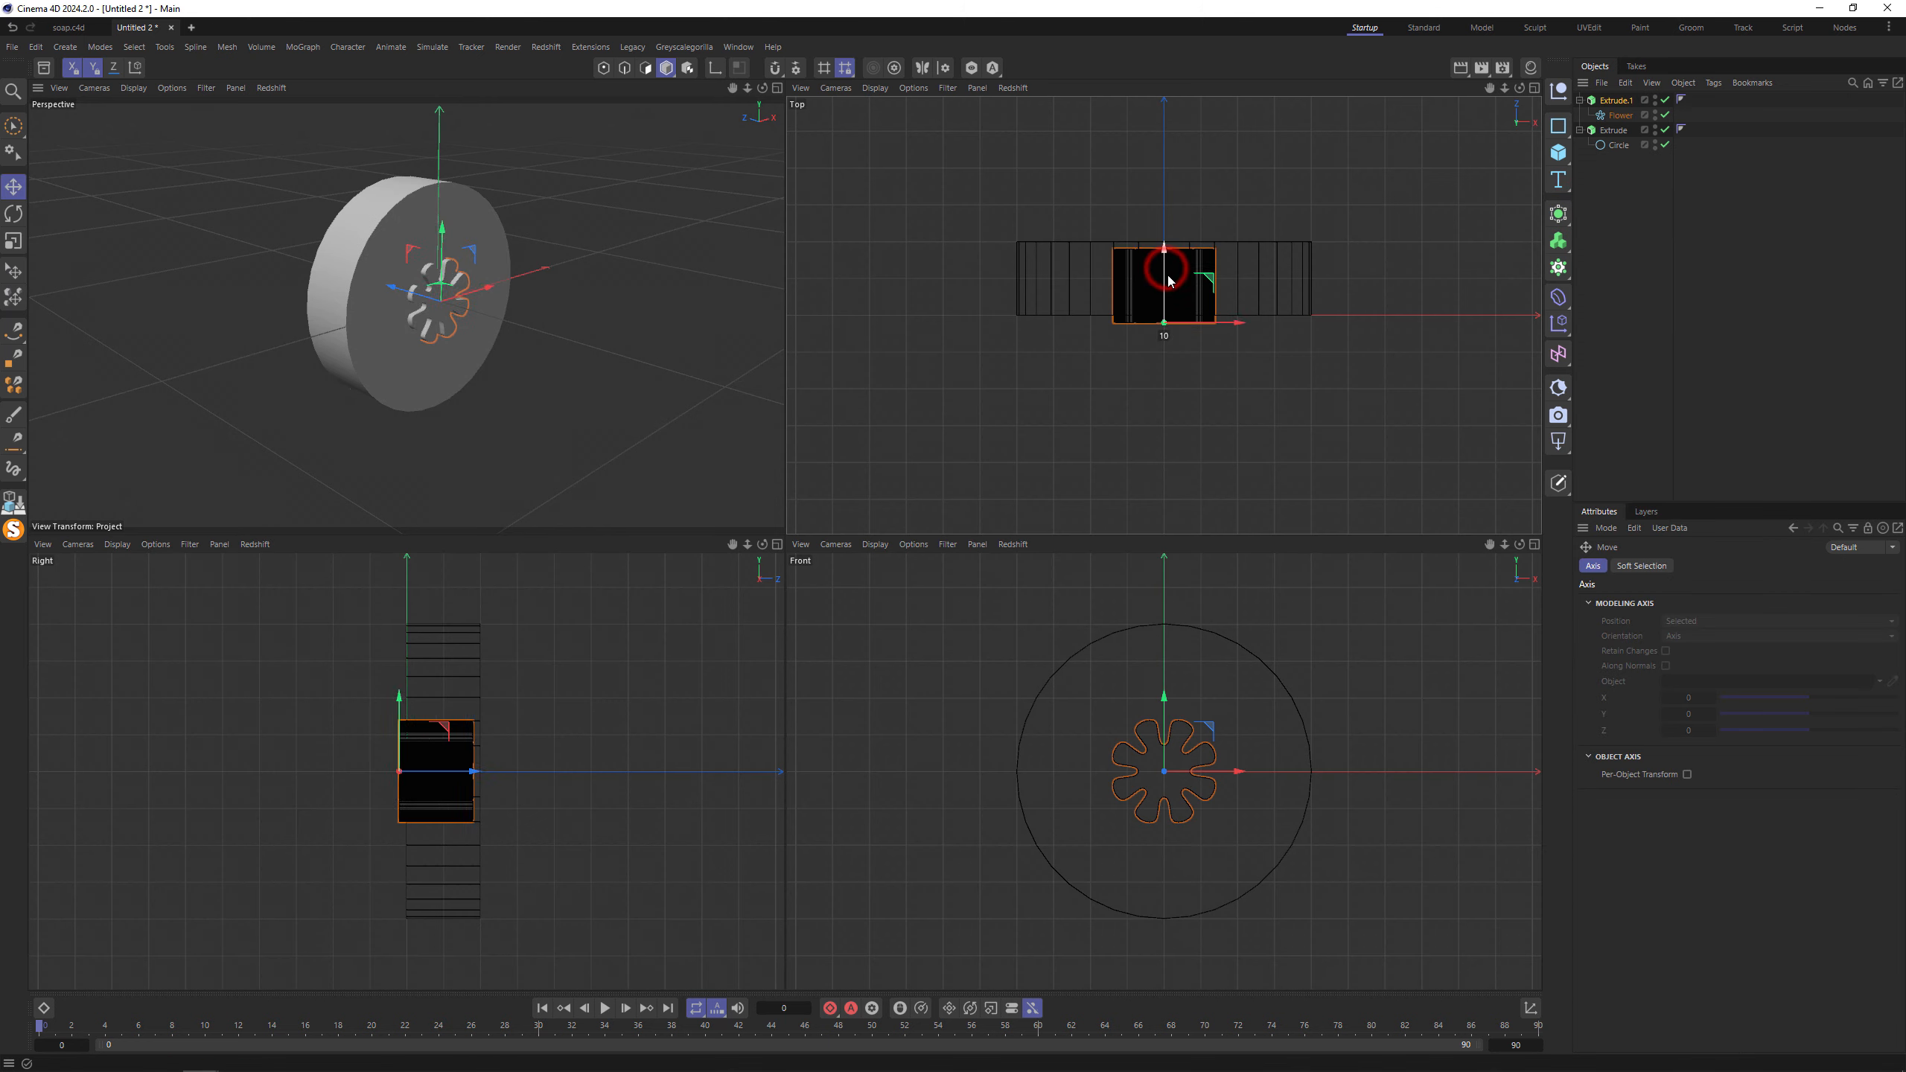
middle_click(463, 369)
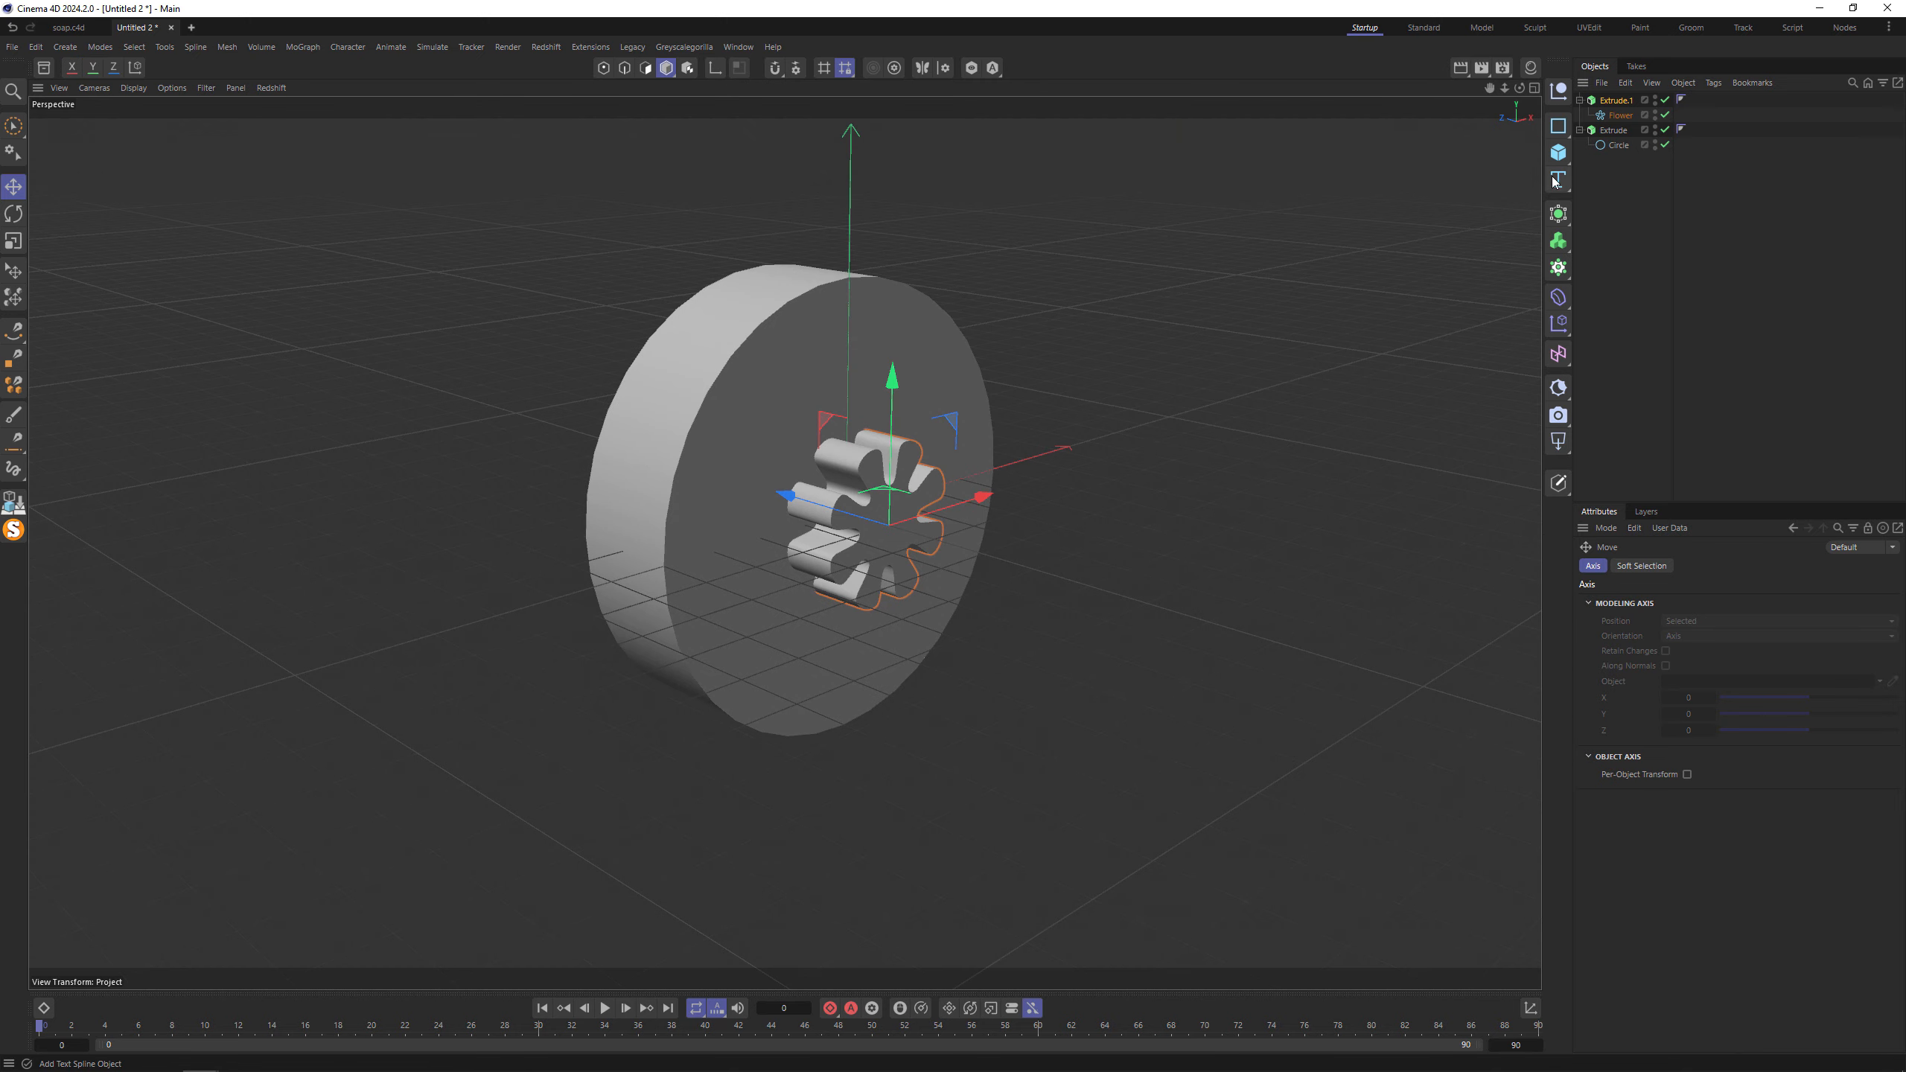
Give the caps of both Extrude objects a round bevel with a size of 5.
ctrl+click(1614, 130)
click(1730, 566)
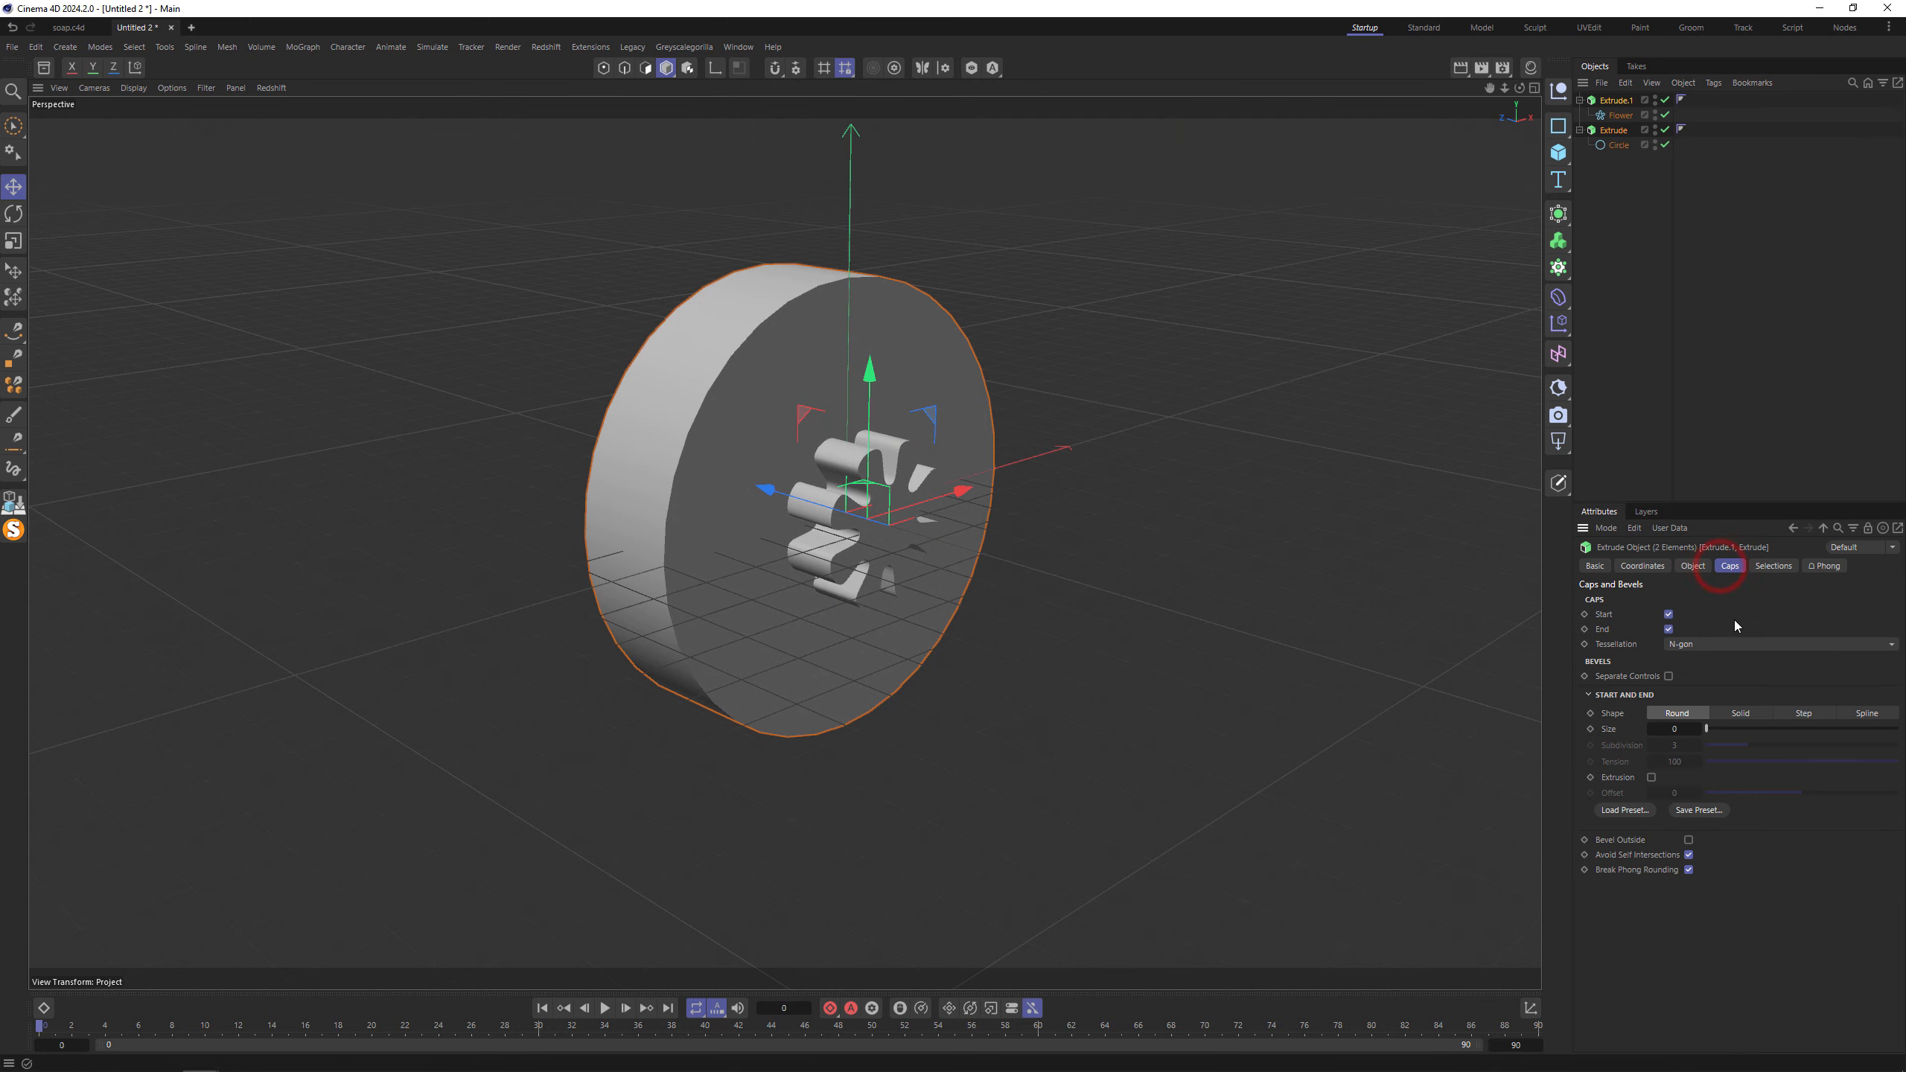
click(1686, 734)
key(Return)
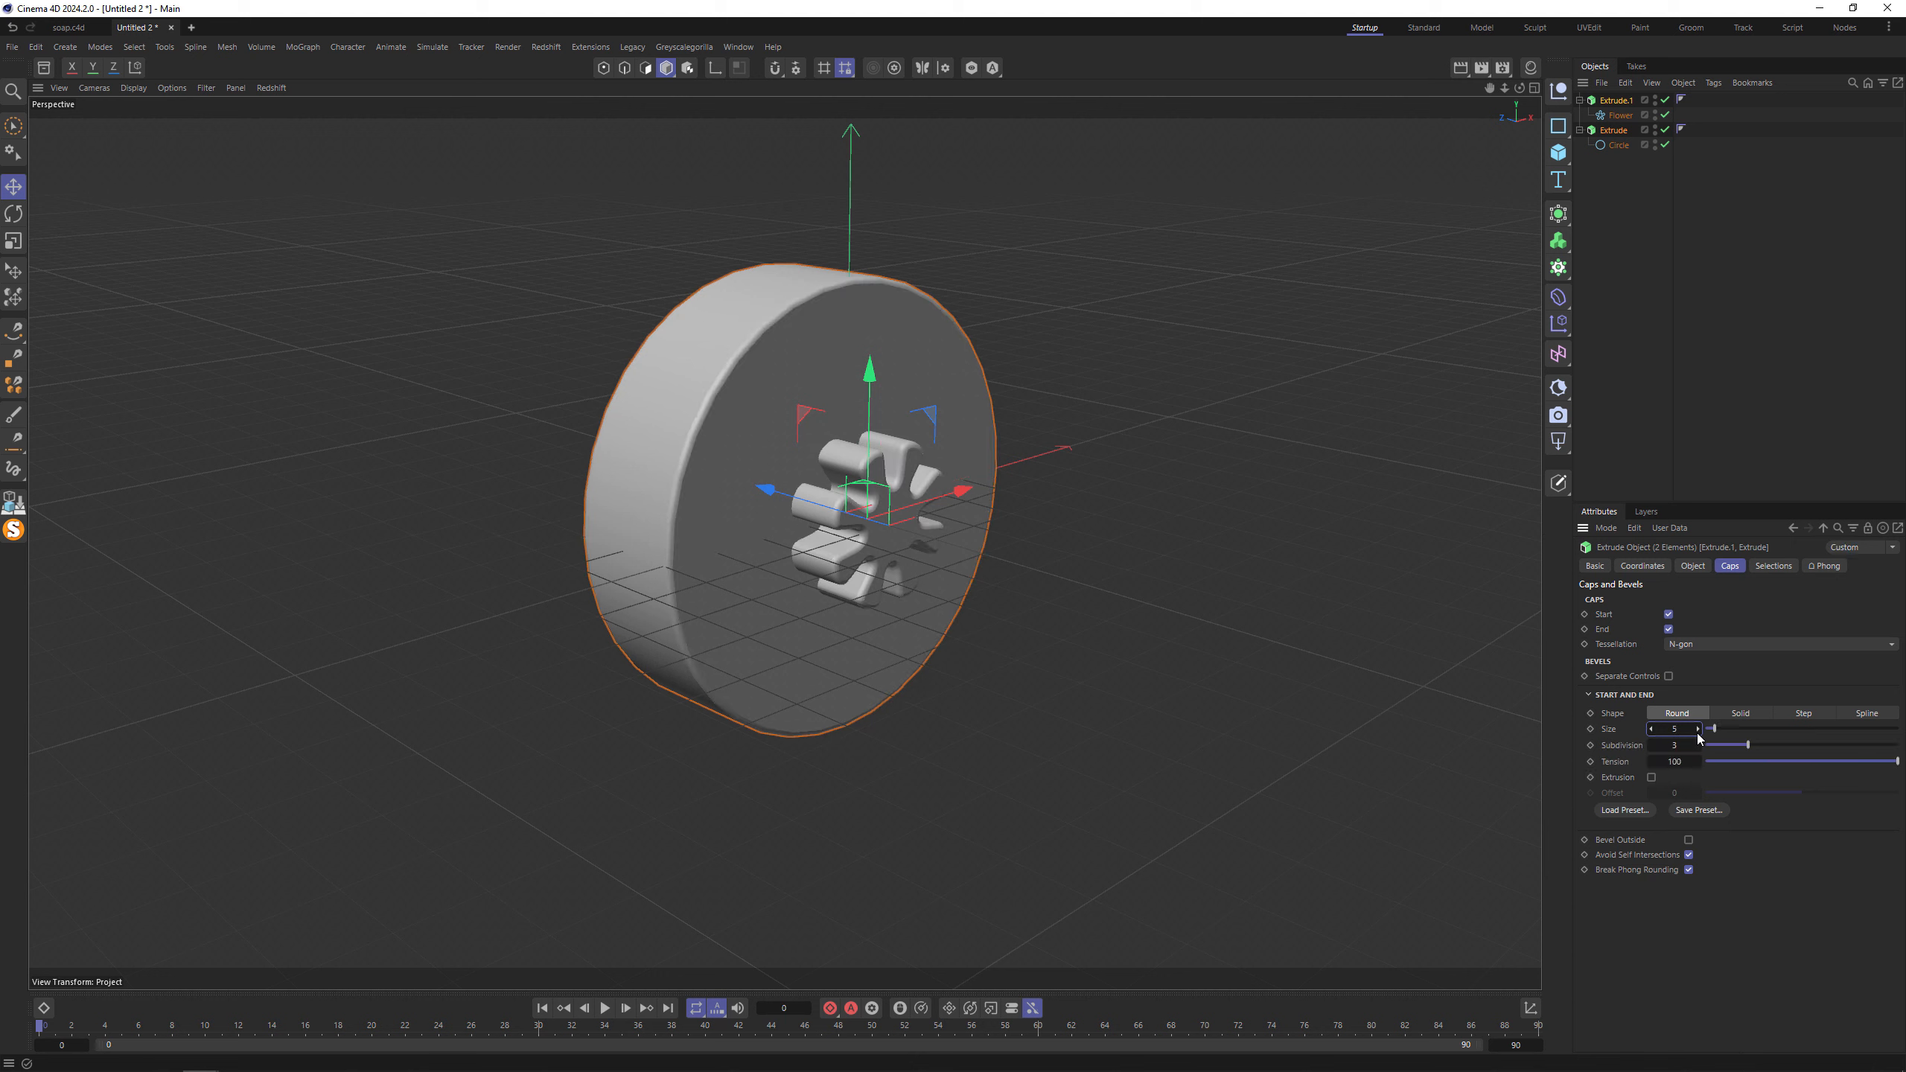
Add a Volume Builder and a Volume Mesher, nesting both extrusions in the builder and the builder in the mesher.
click(1559, 241)
click(1617, 263)
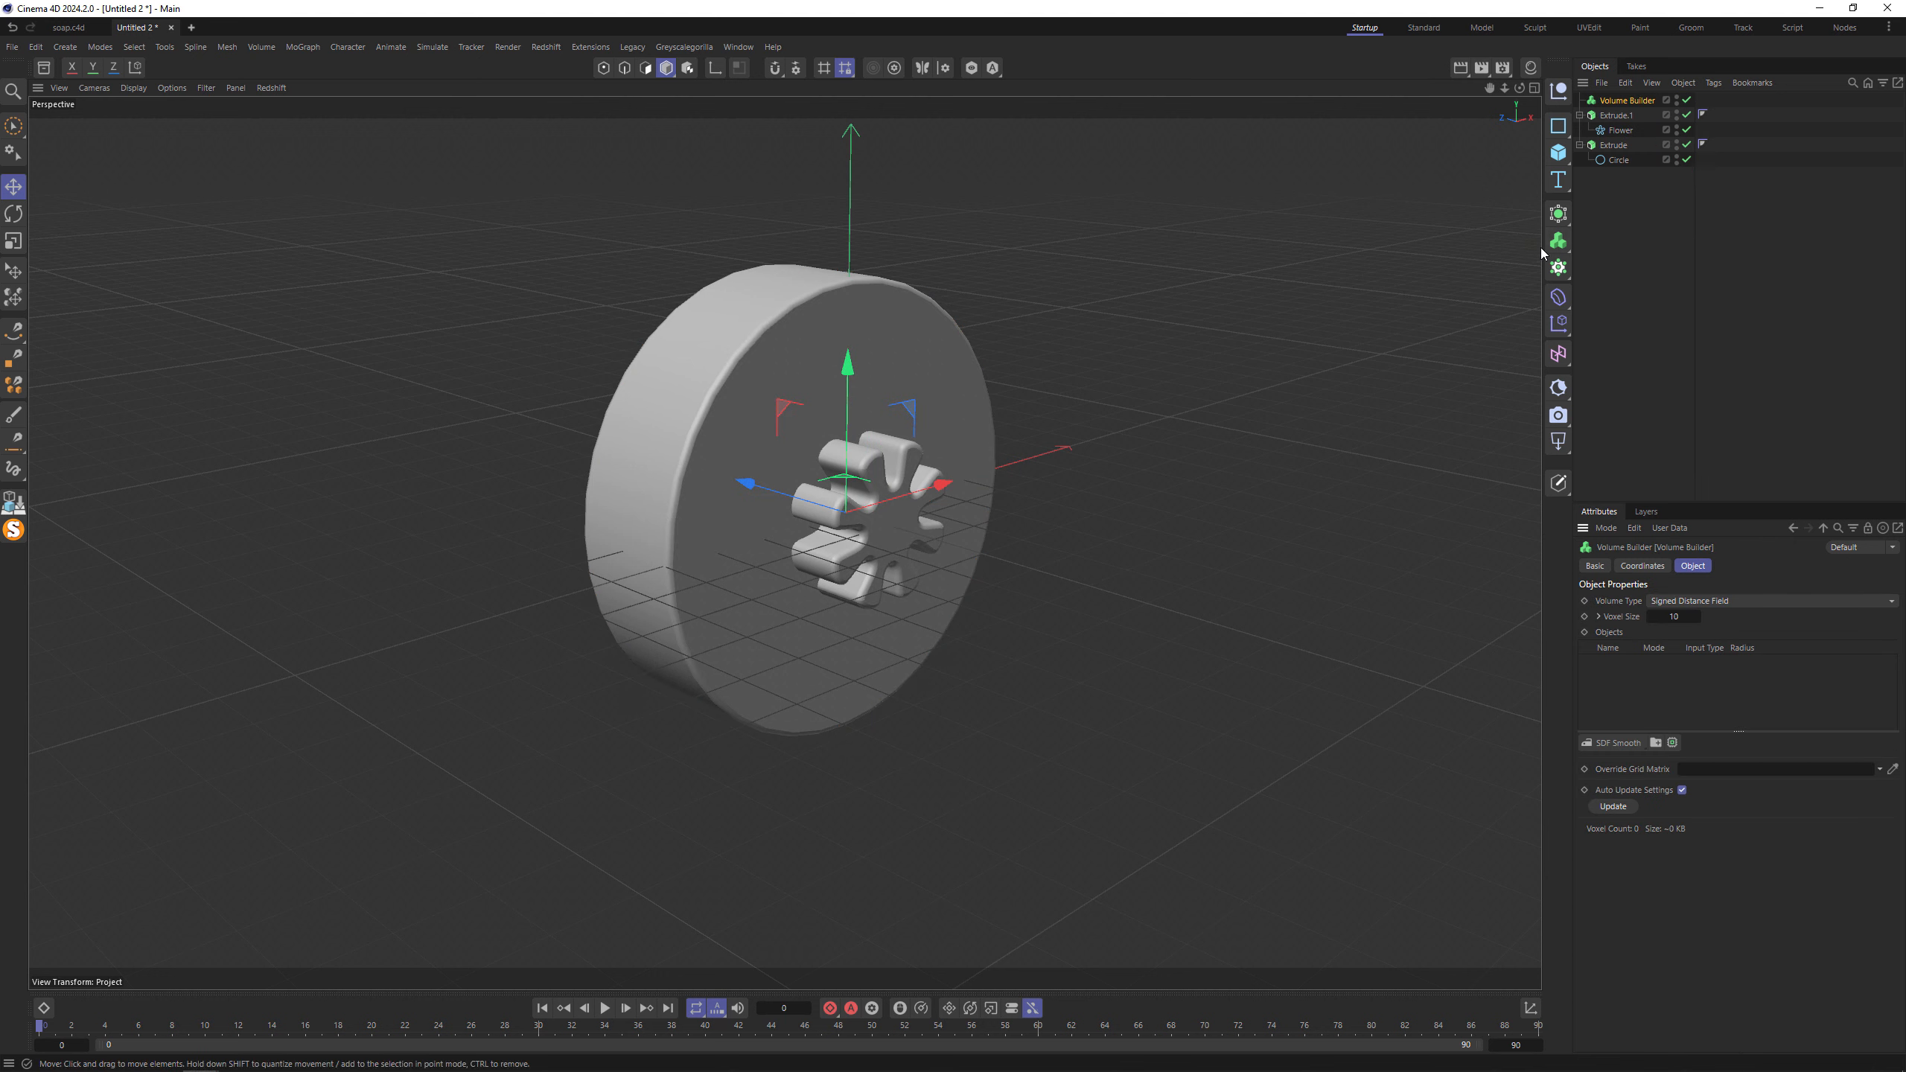
click(1559, 241)
click(1621, 279)
mouse_move(1623, 118)
mouse_down()
mouse_move(1643, 116)
mouse_move(1612, 142)
mouse_move(1626, 128)
mouse_up()
click(1580, 129)
click(1581, 146)
click(1597, 147)
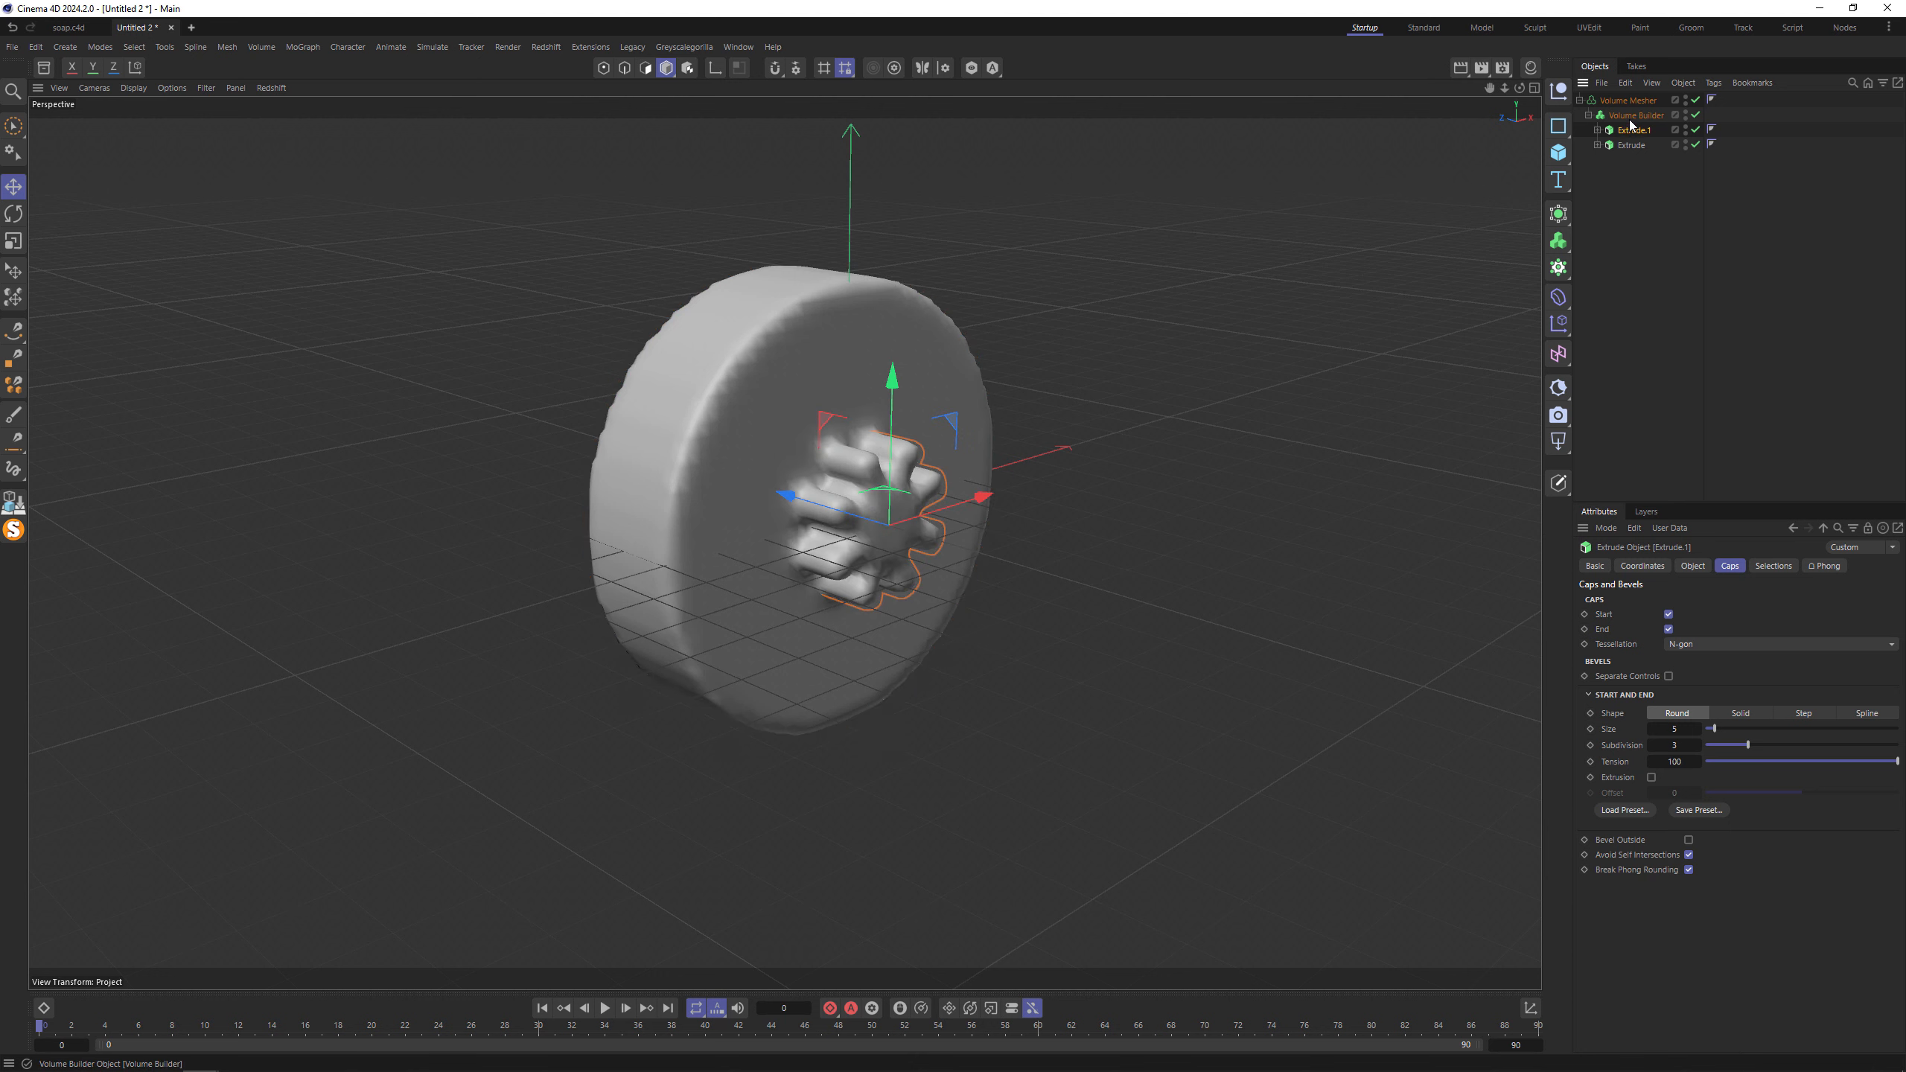
Set the flower extrusion's mode to Subtract in the Volume Builder and the voxel size to 2.
click(1636, 114)
click(1686, 662)
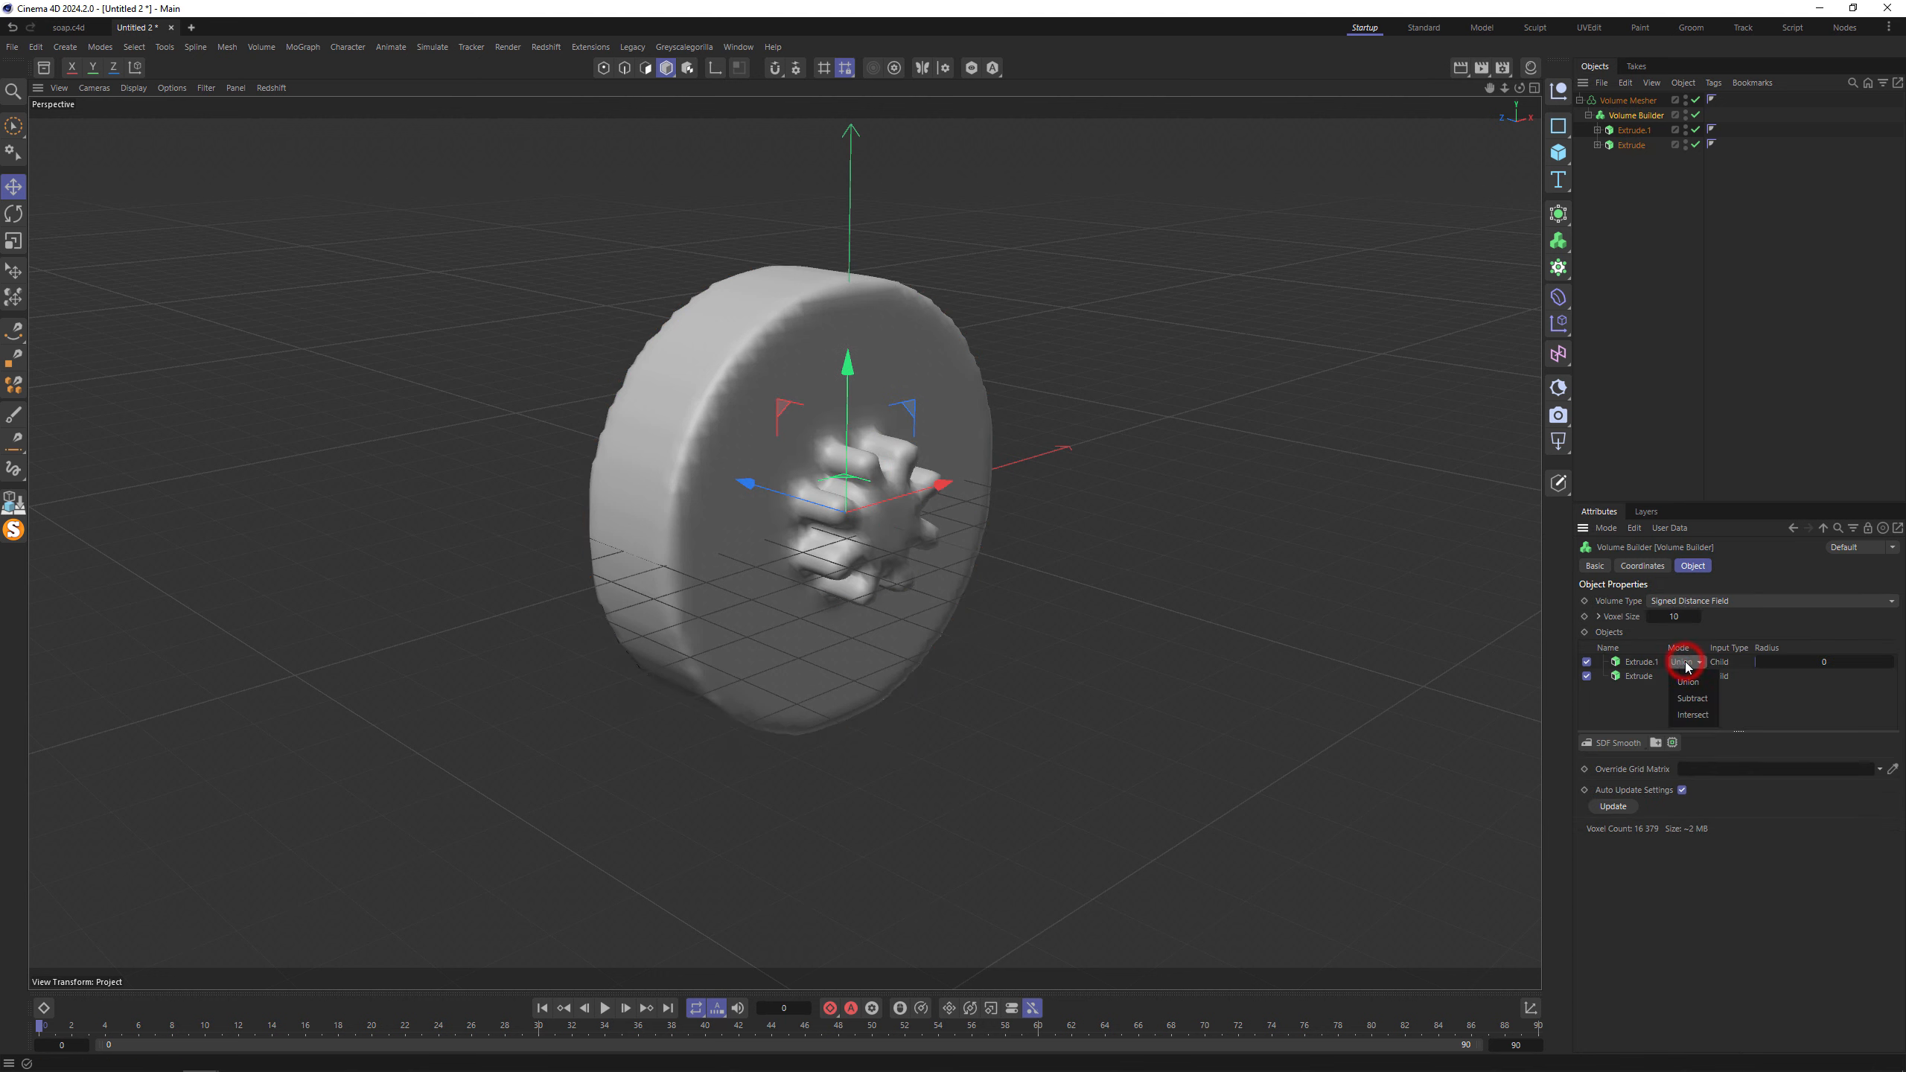
click(1693, 698)
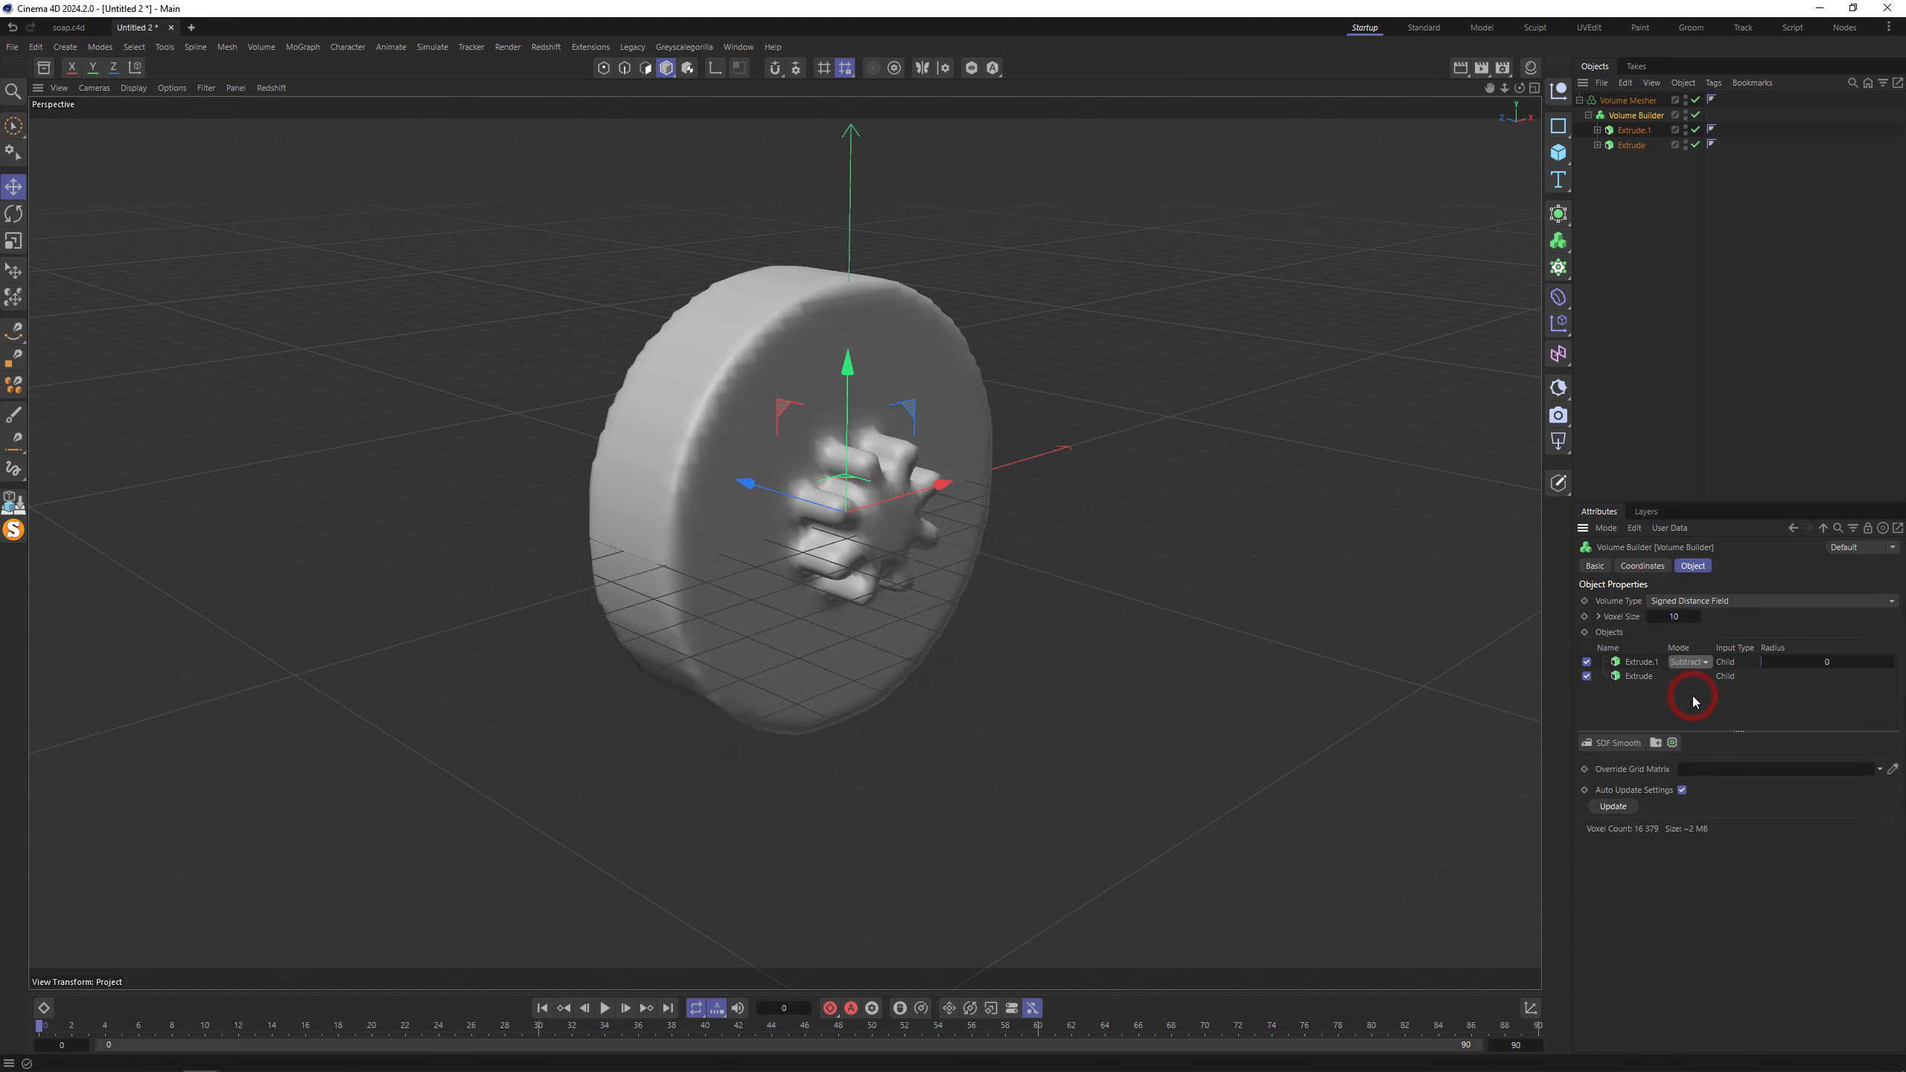
click(1674, 617)
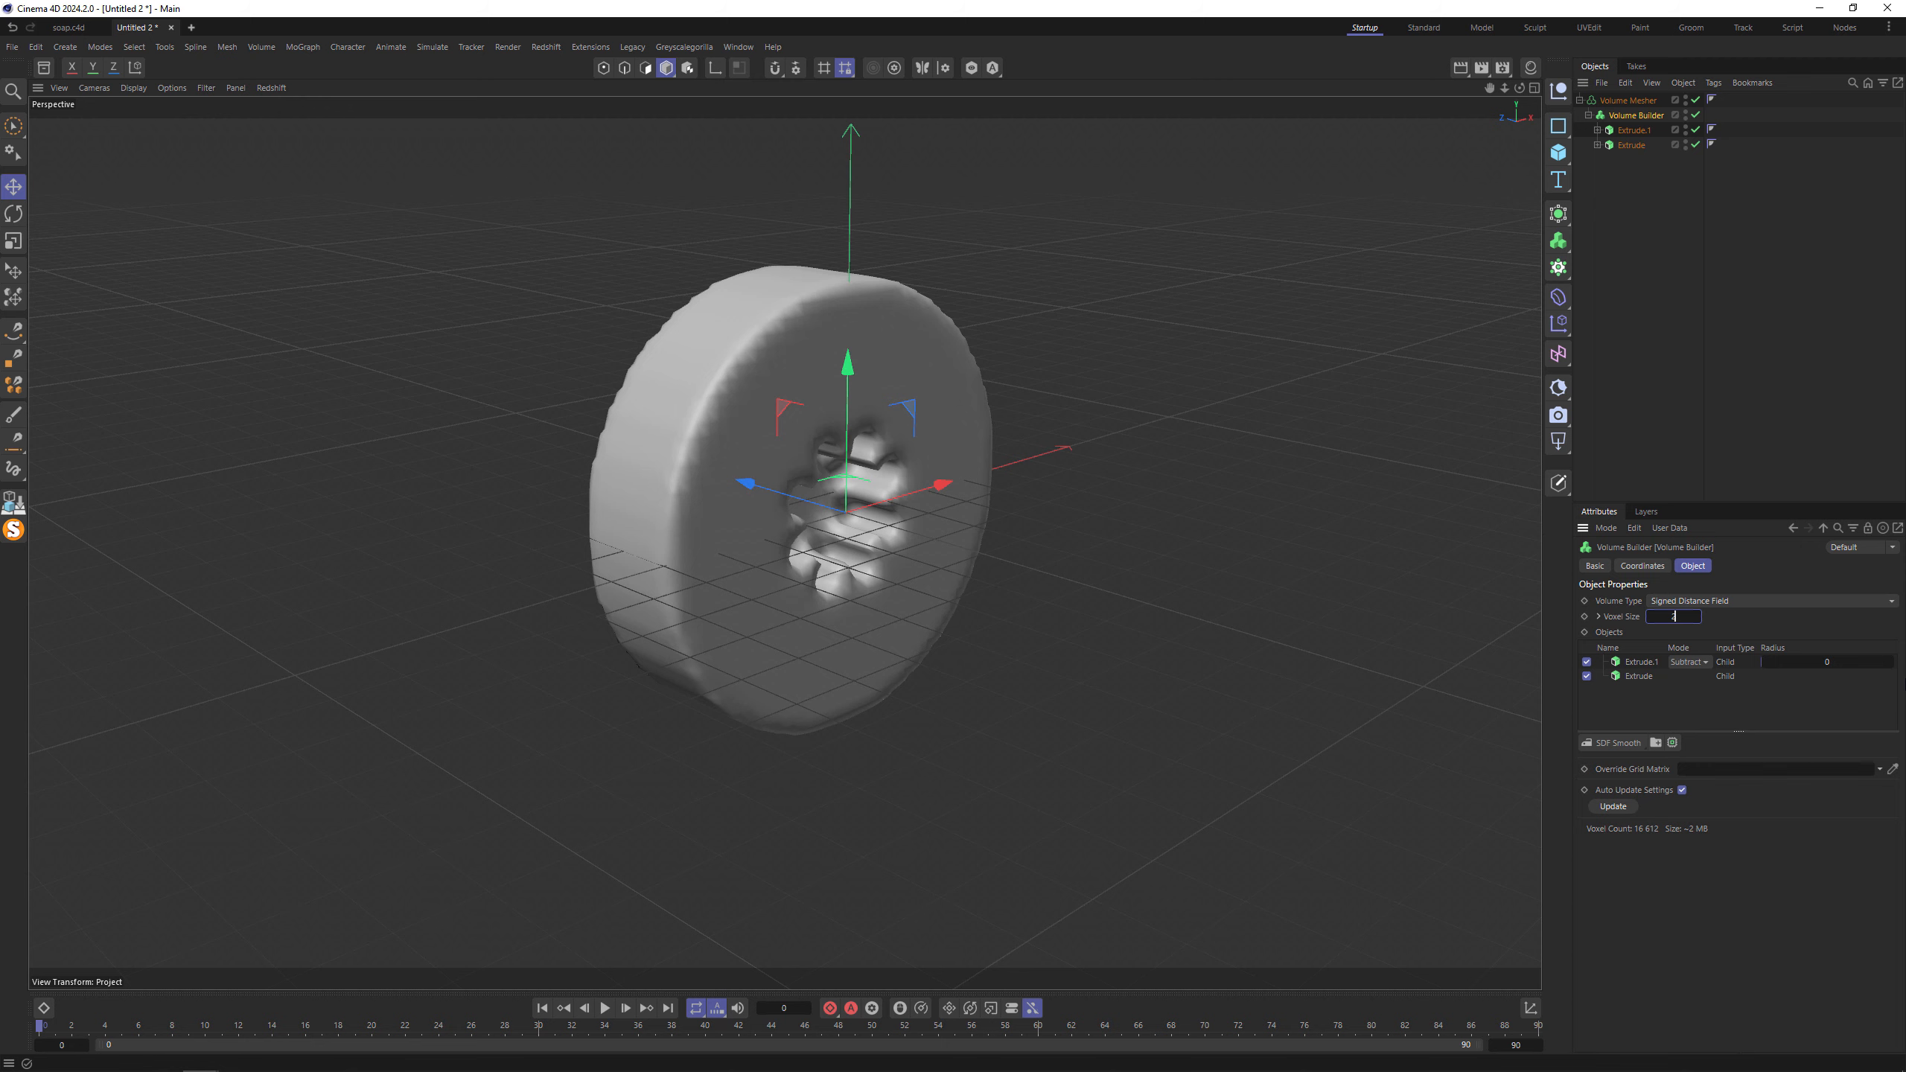
key(Return)
alt+drag(842, 569, 597, 427)
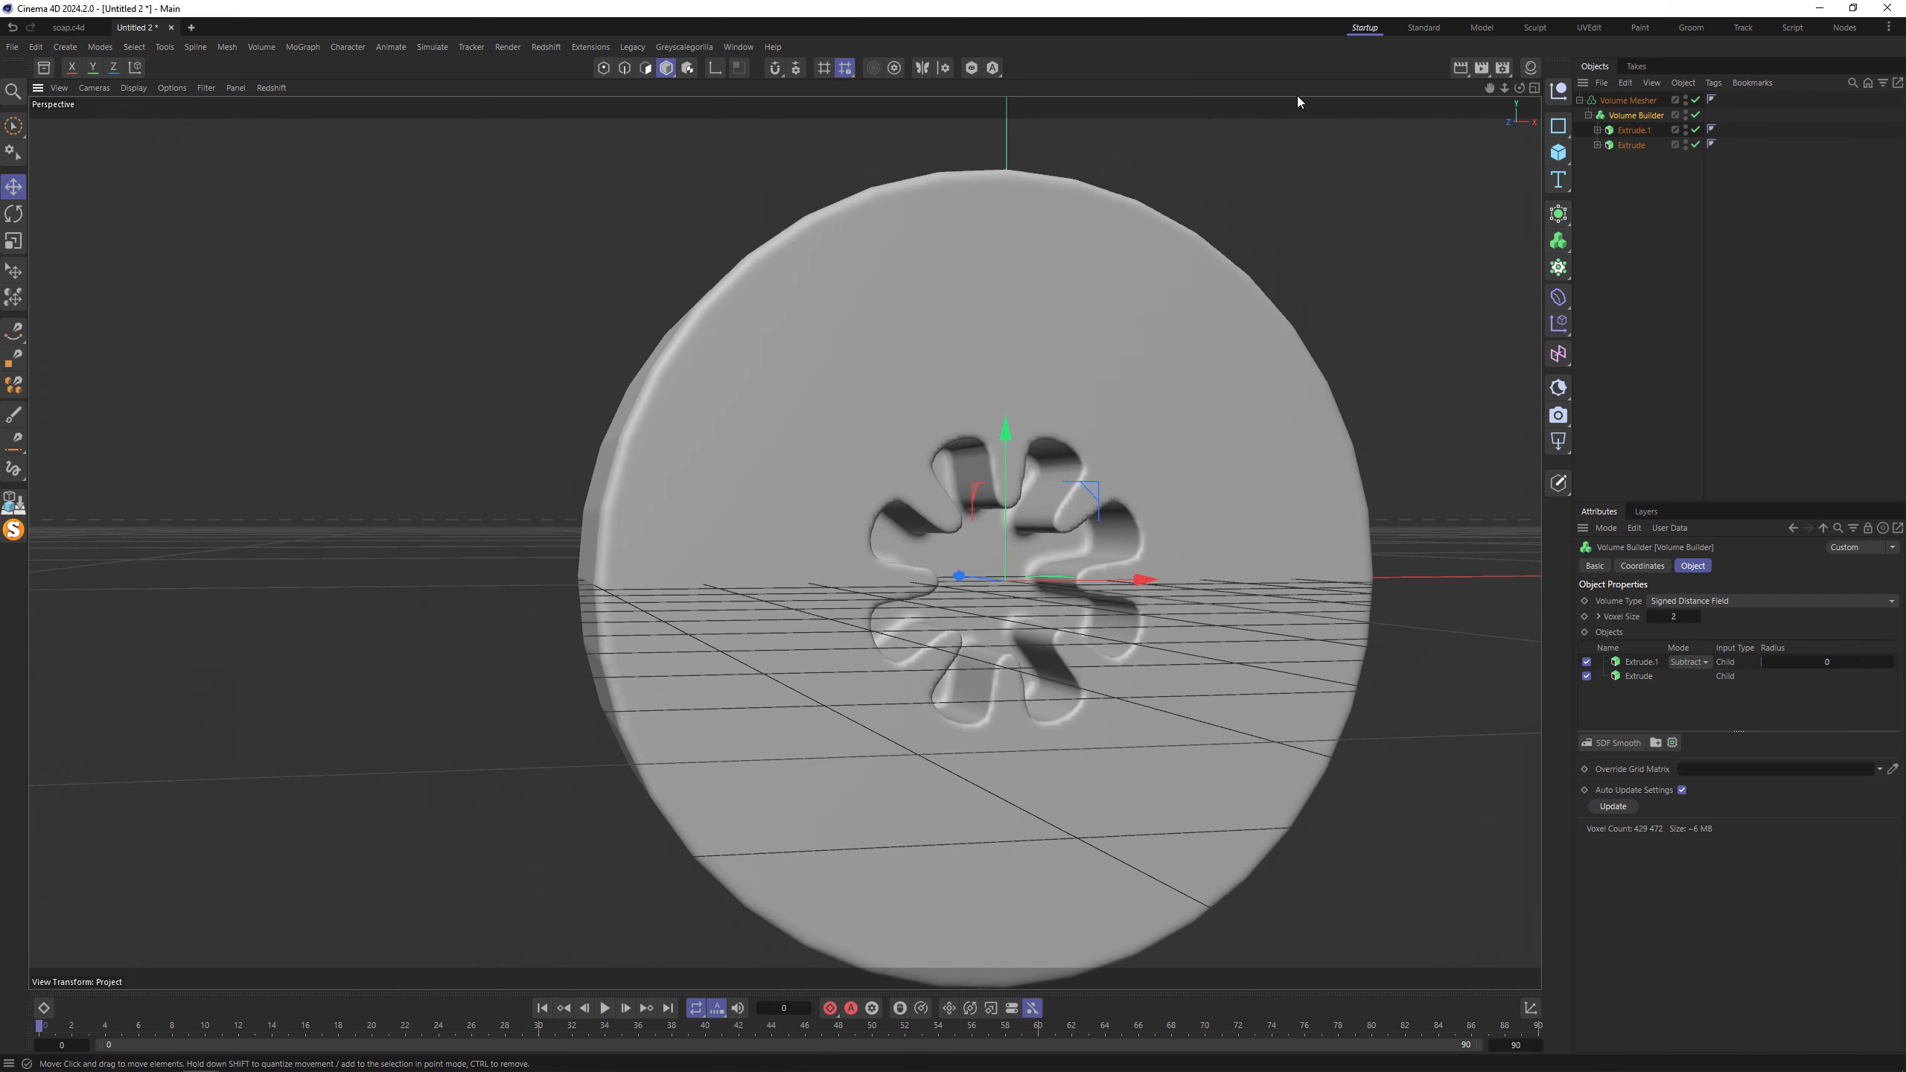
Smooth the disc's outline by setting the Circle spline's number of intermediate points to 32.
click(1597, 130)
click(1597, 160)
click(1638, 175)
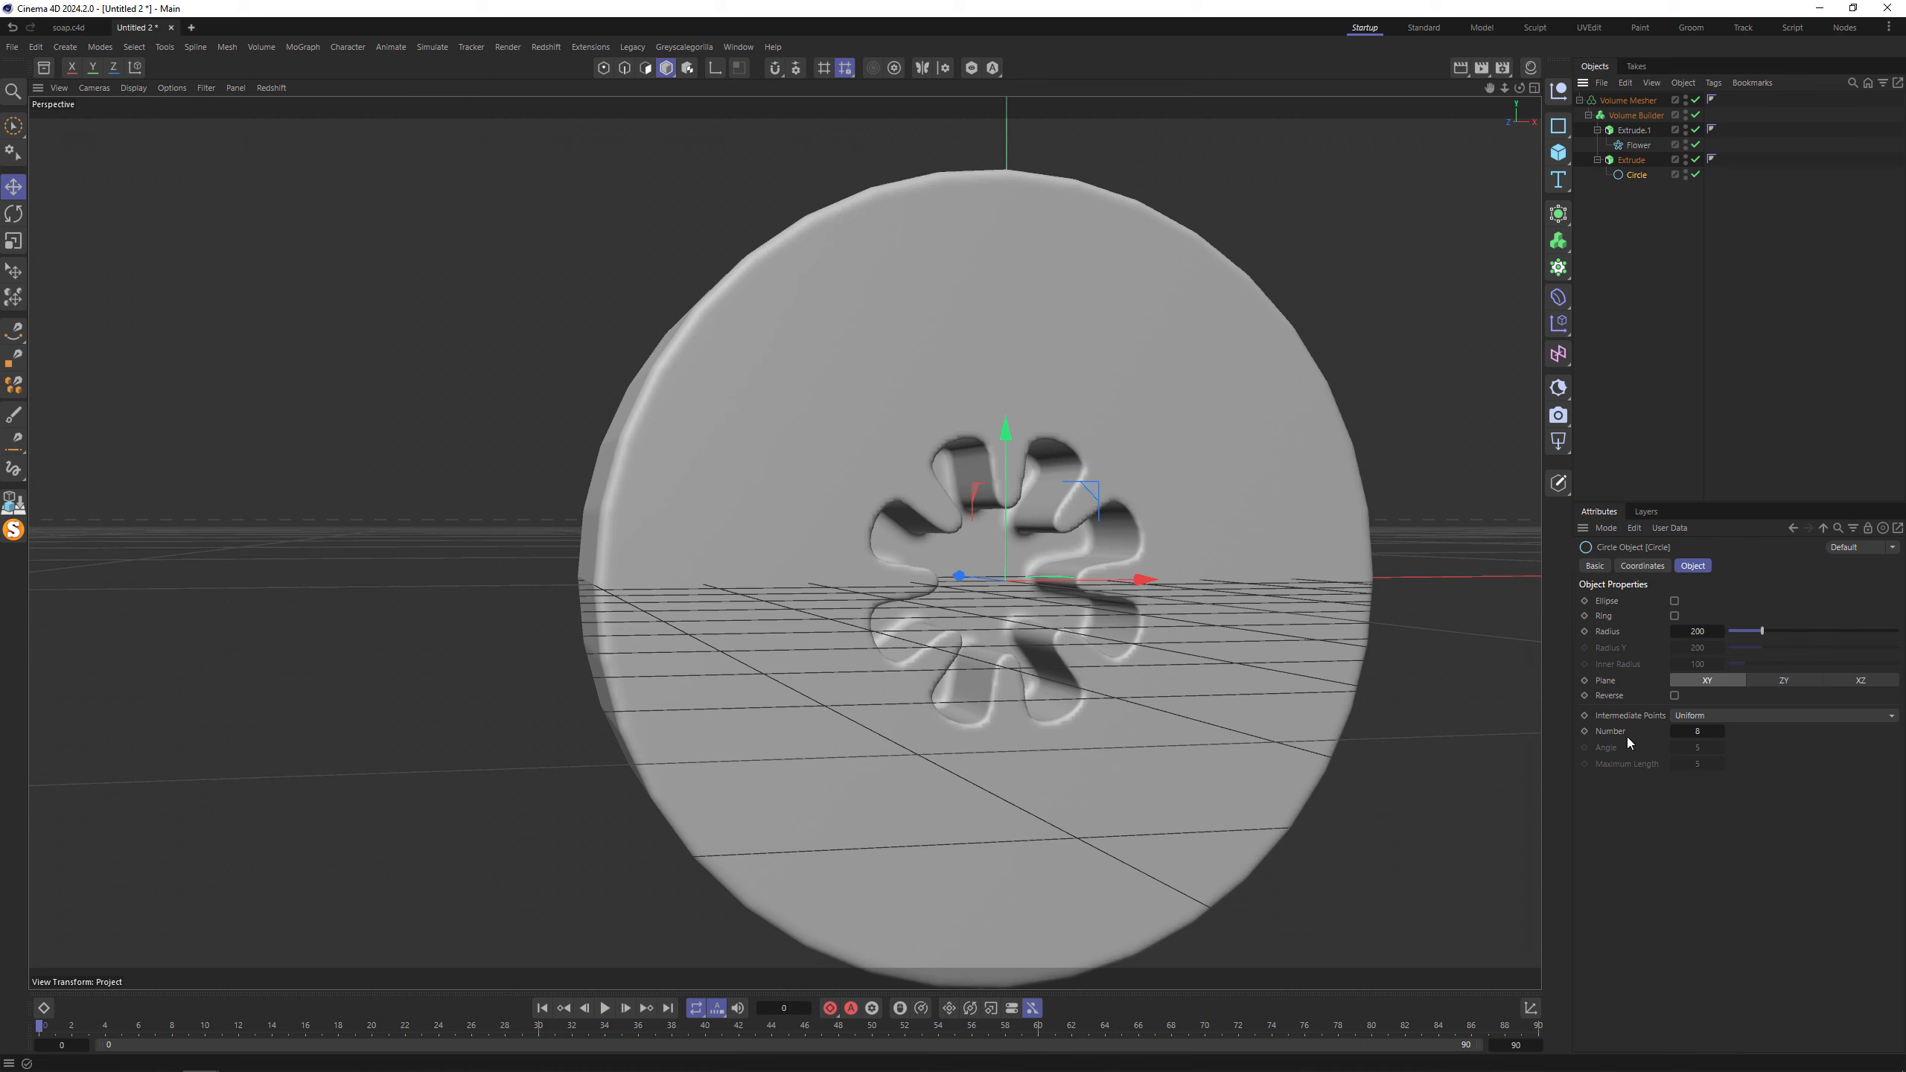
click(1695, 729)
text(32)
key(Return)
alt+drag(945, 423, 1031, 419)
Place the Volume Mesher under a new Remesh generator.
click(1613, 118)
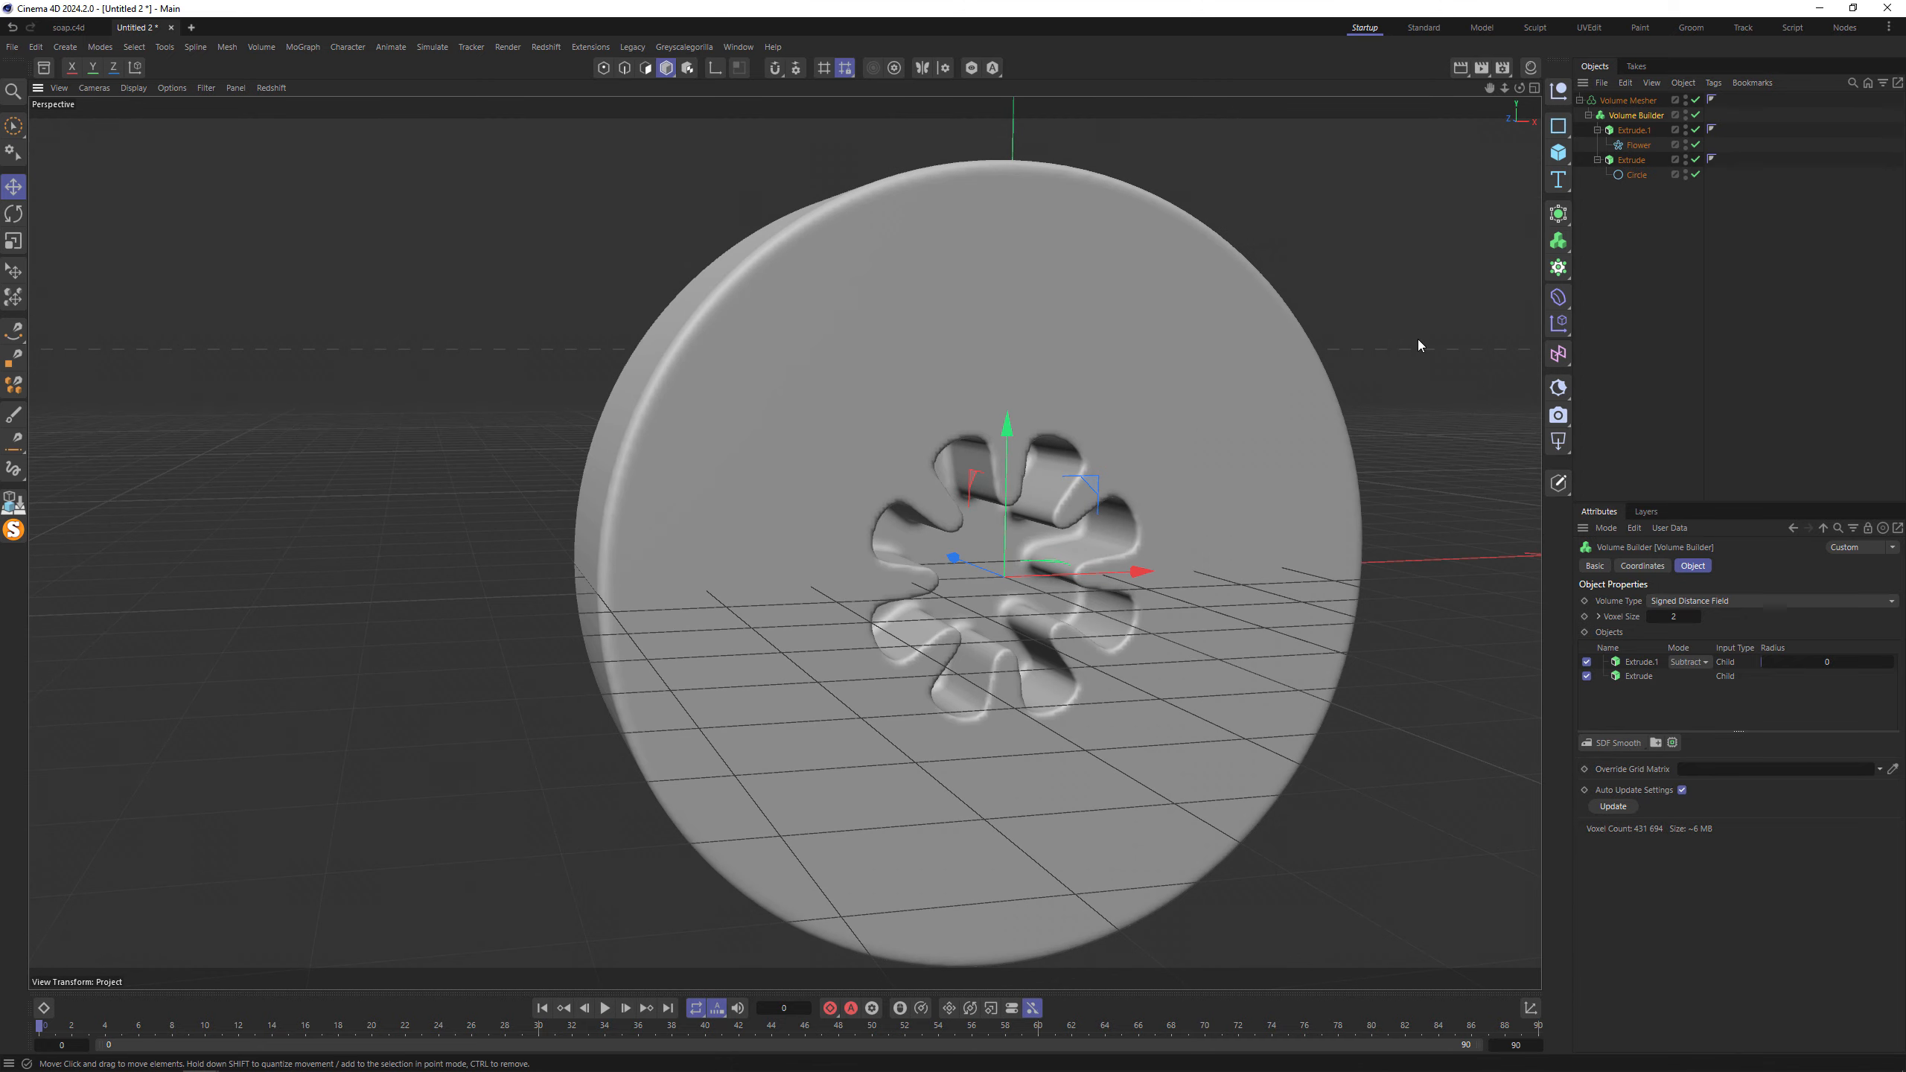
click(1612, 102)
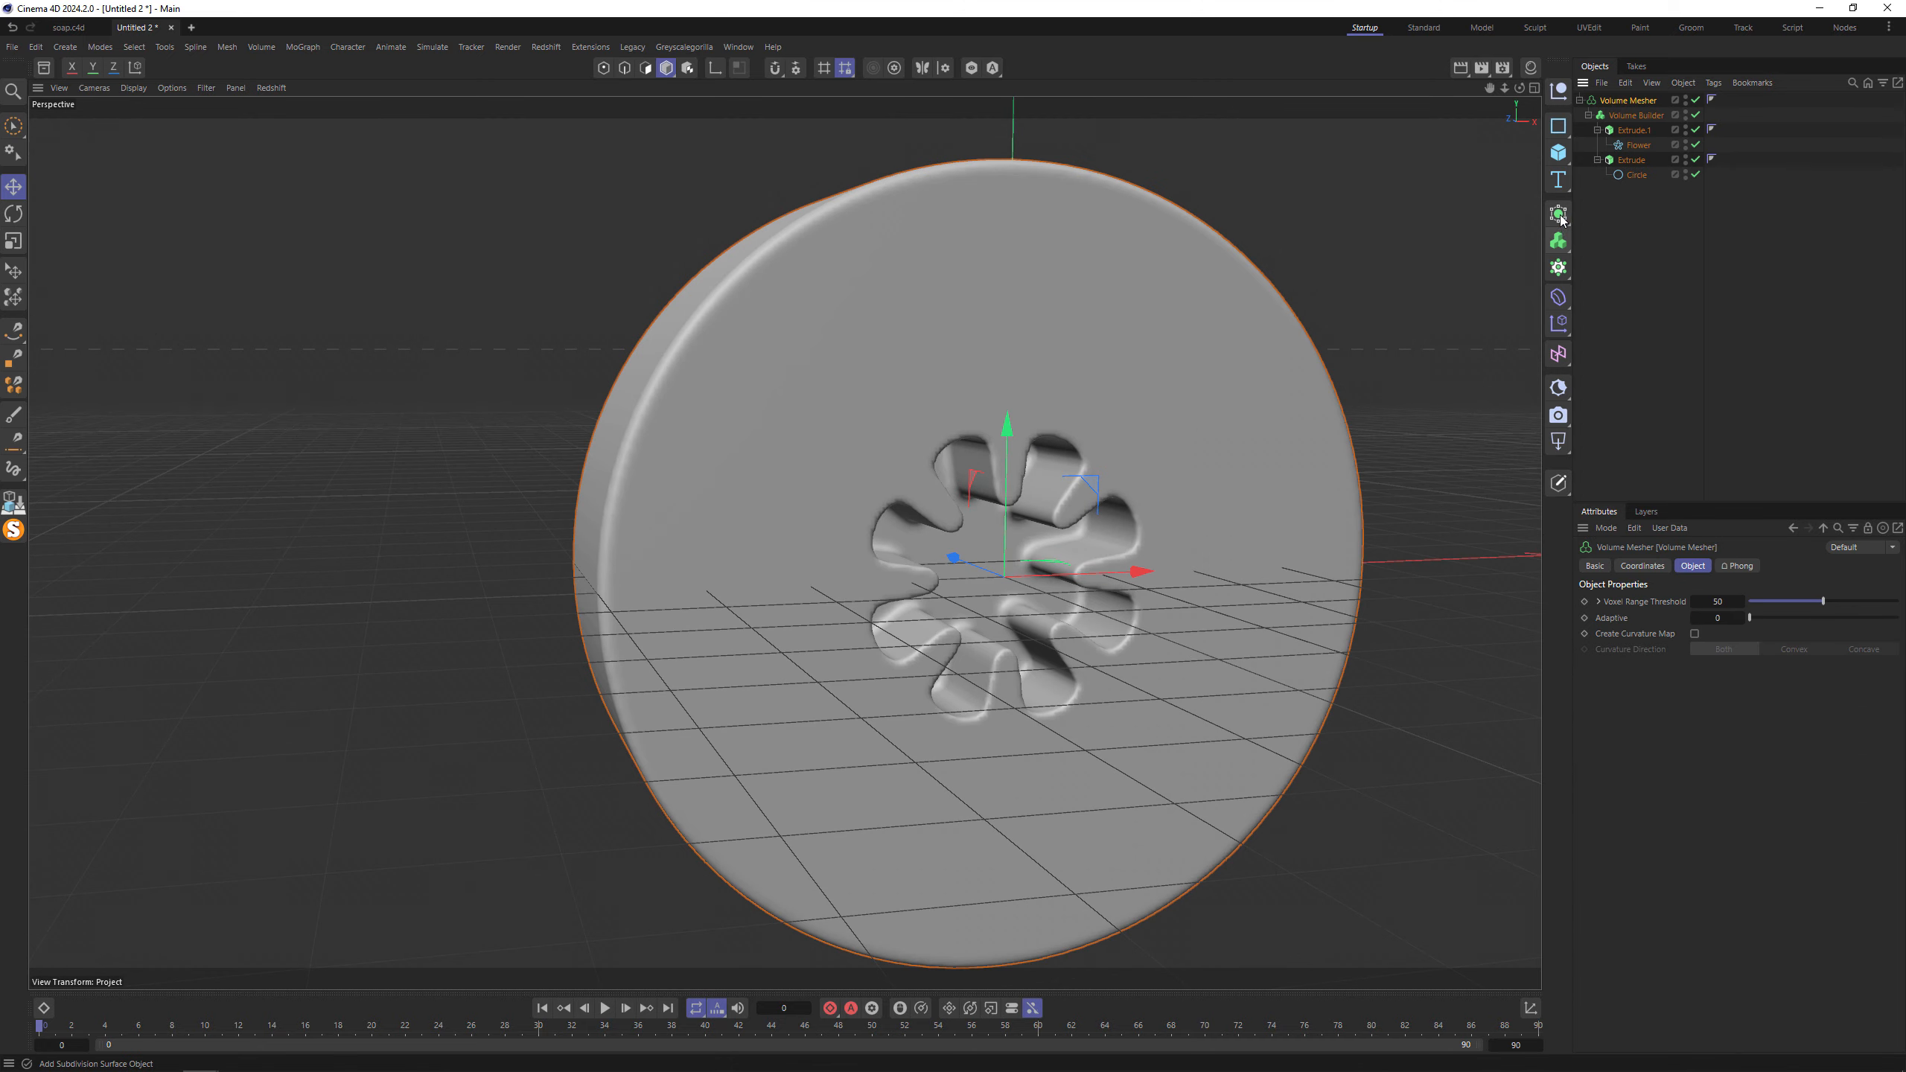
click(1561, 216)
click(1638, 456)
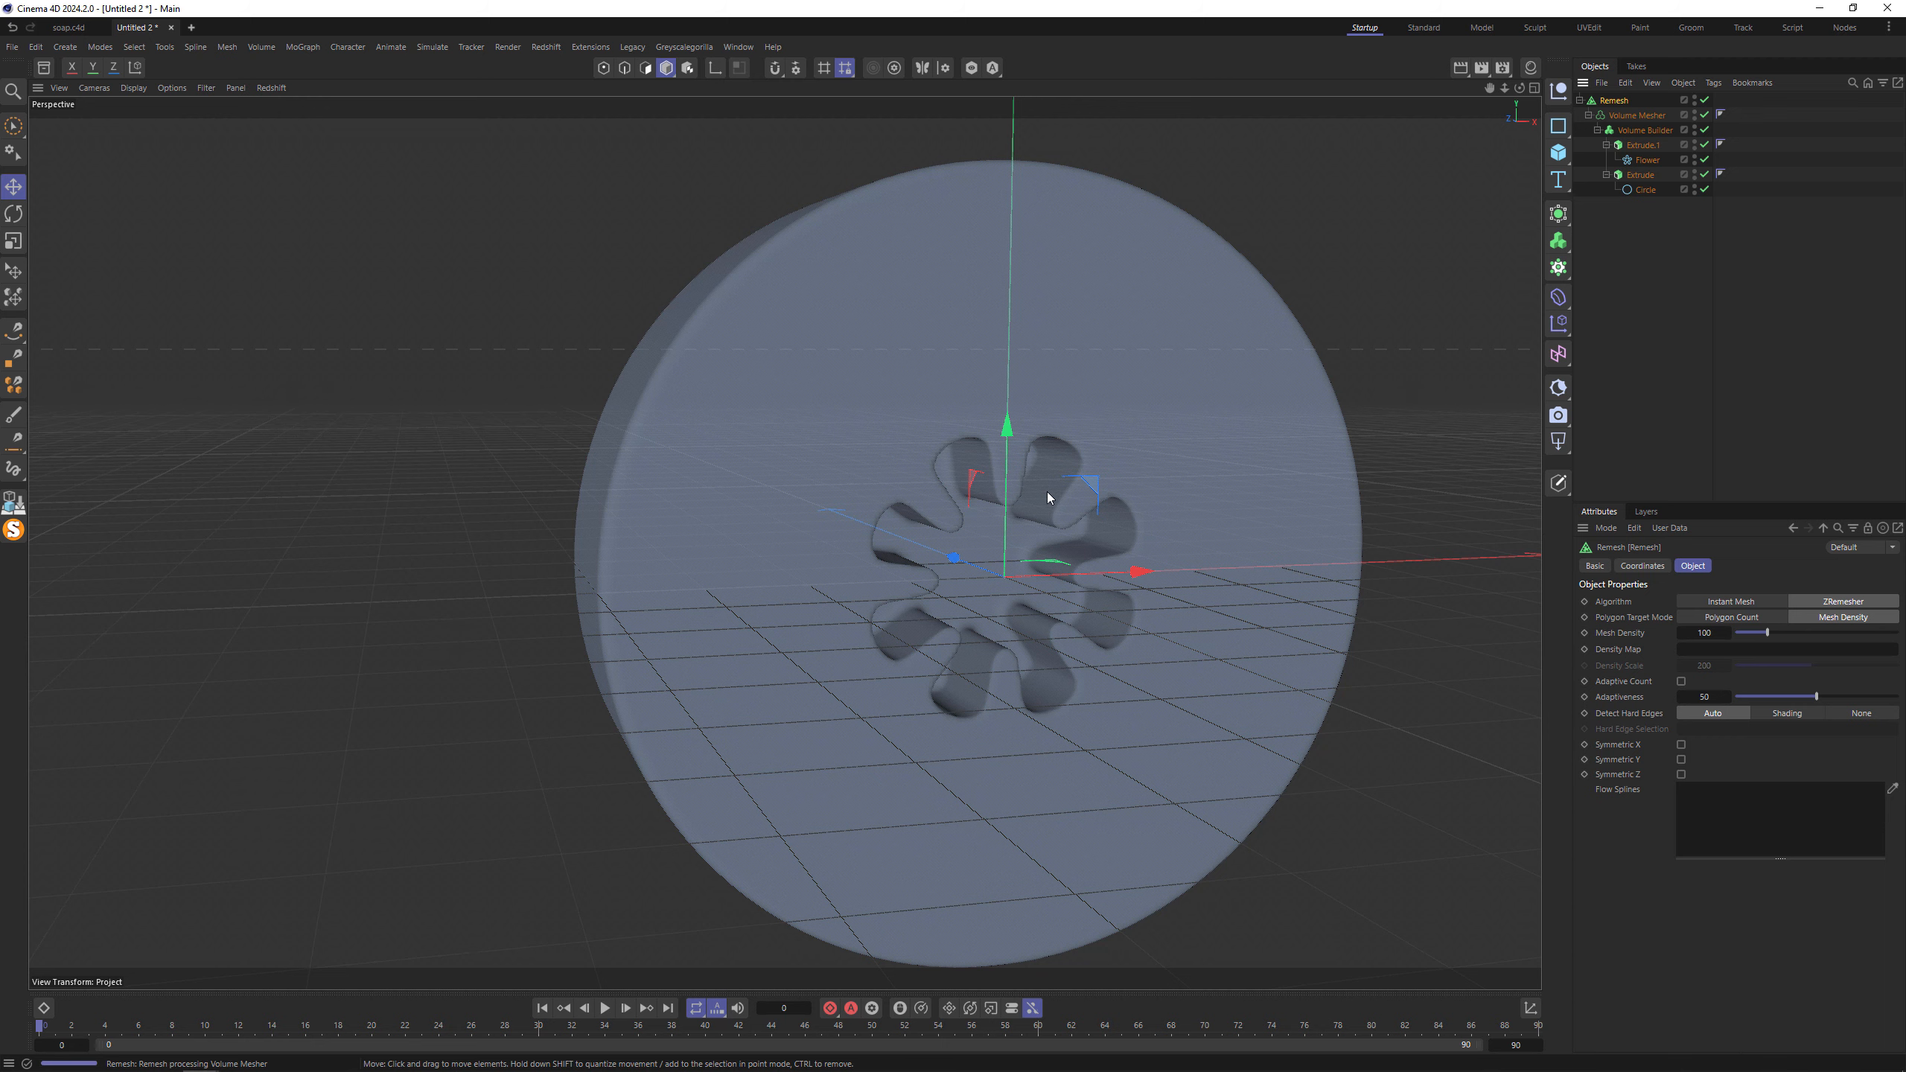
alt+drag(1047, 492, 979, 480)
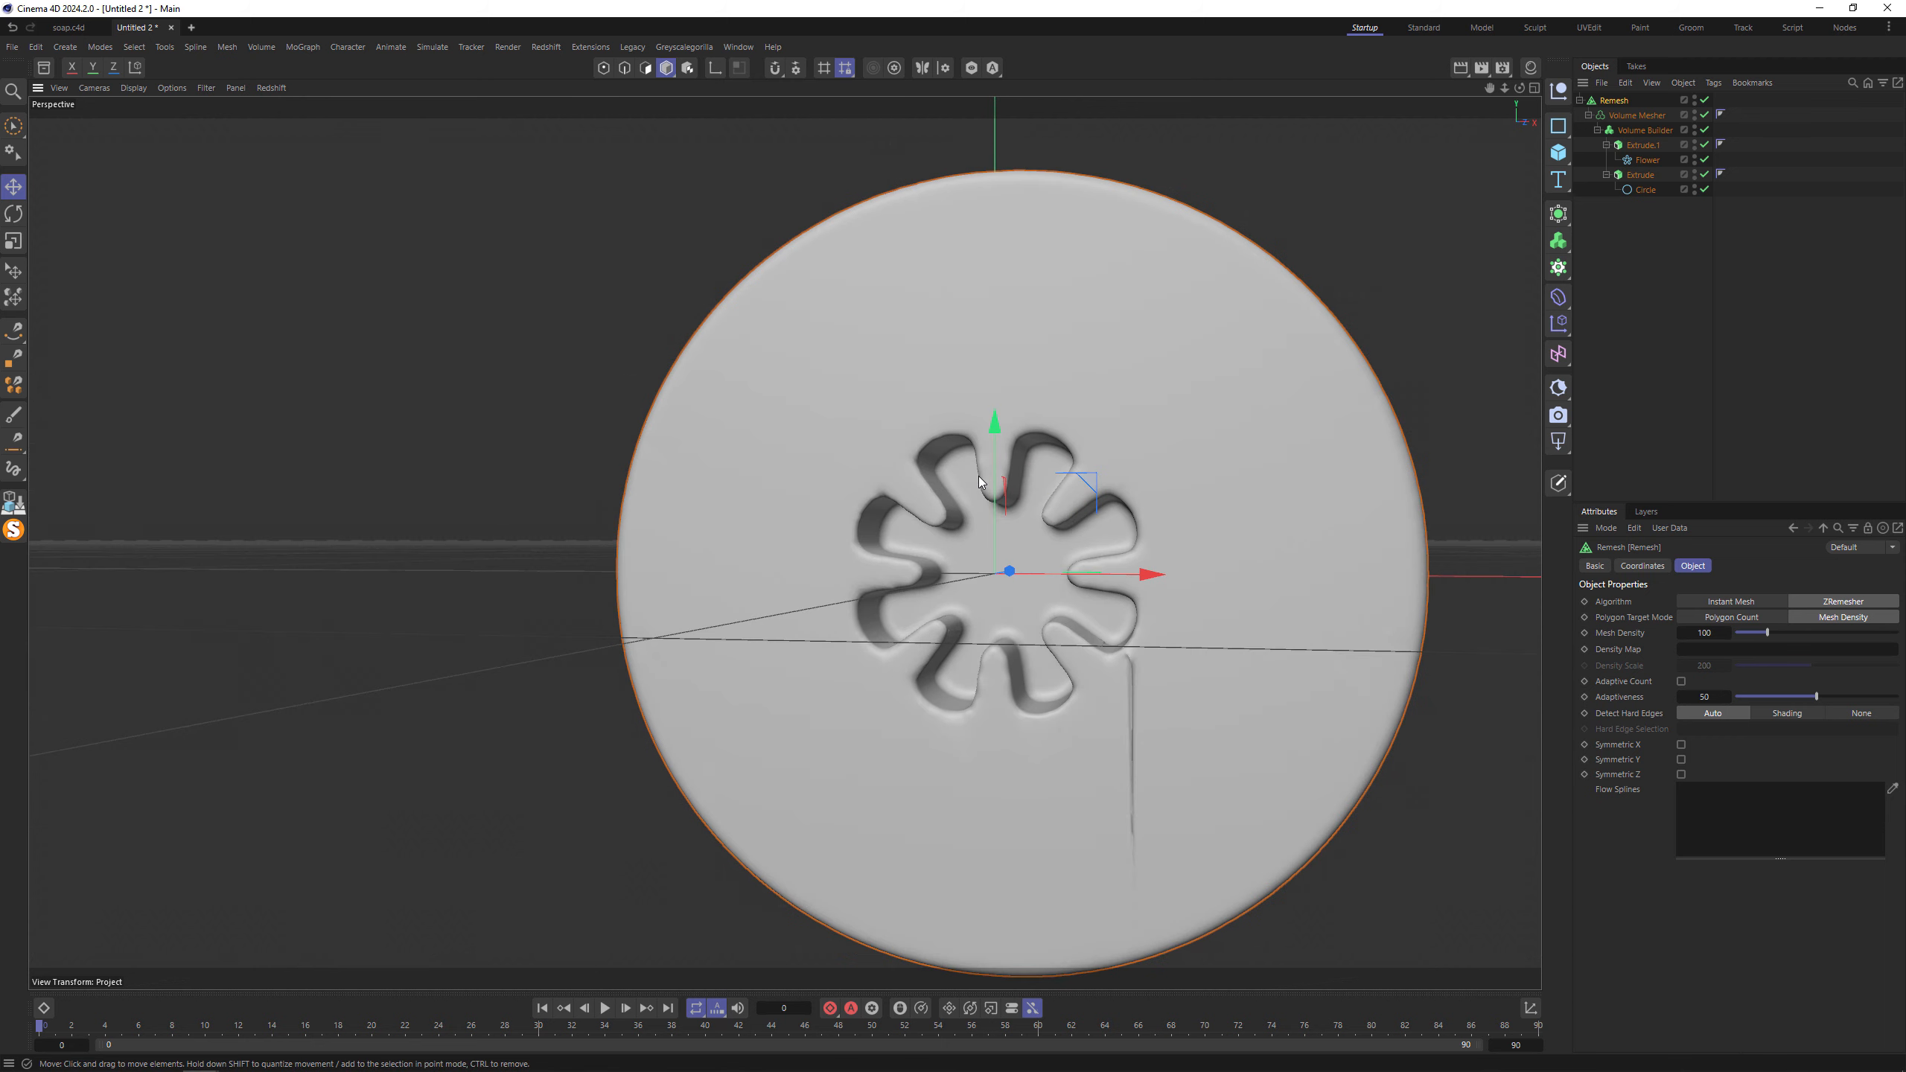
Display the mesh lines and set the Volume Mesher's Adaptive value to 0.1 while Remesh is temporarily disabled.
key(n)
key(b)
click(1704, 99)
click(1637, 116)
alt+drag(1090, 560, 1219, 564)
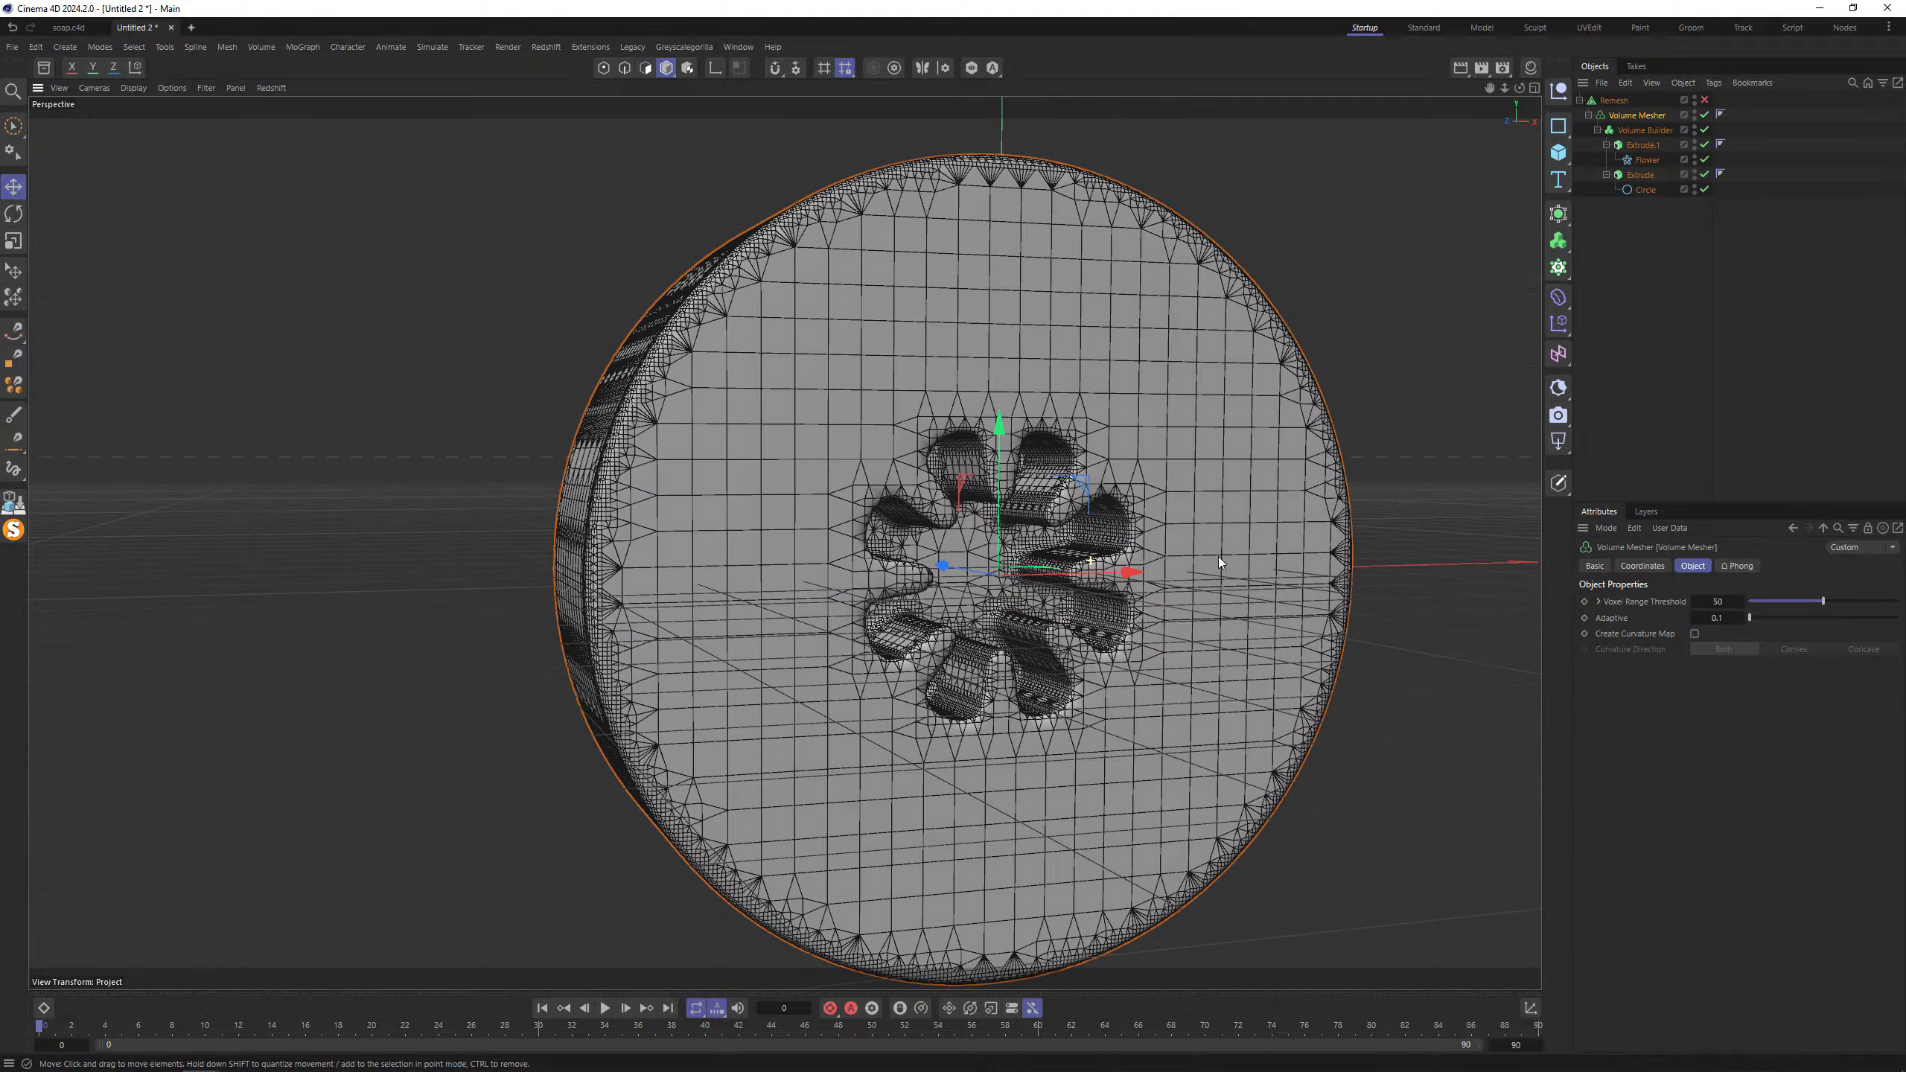
click(1705, 100)
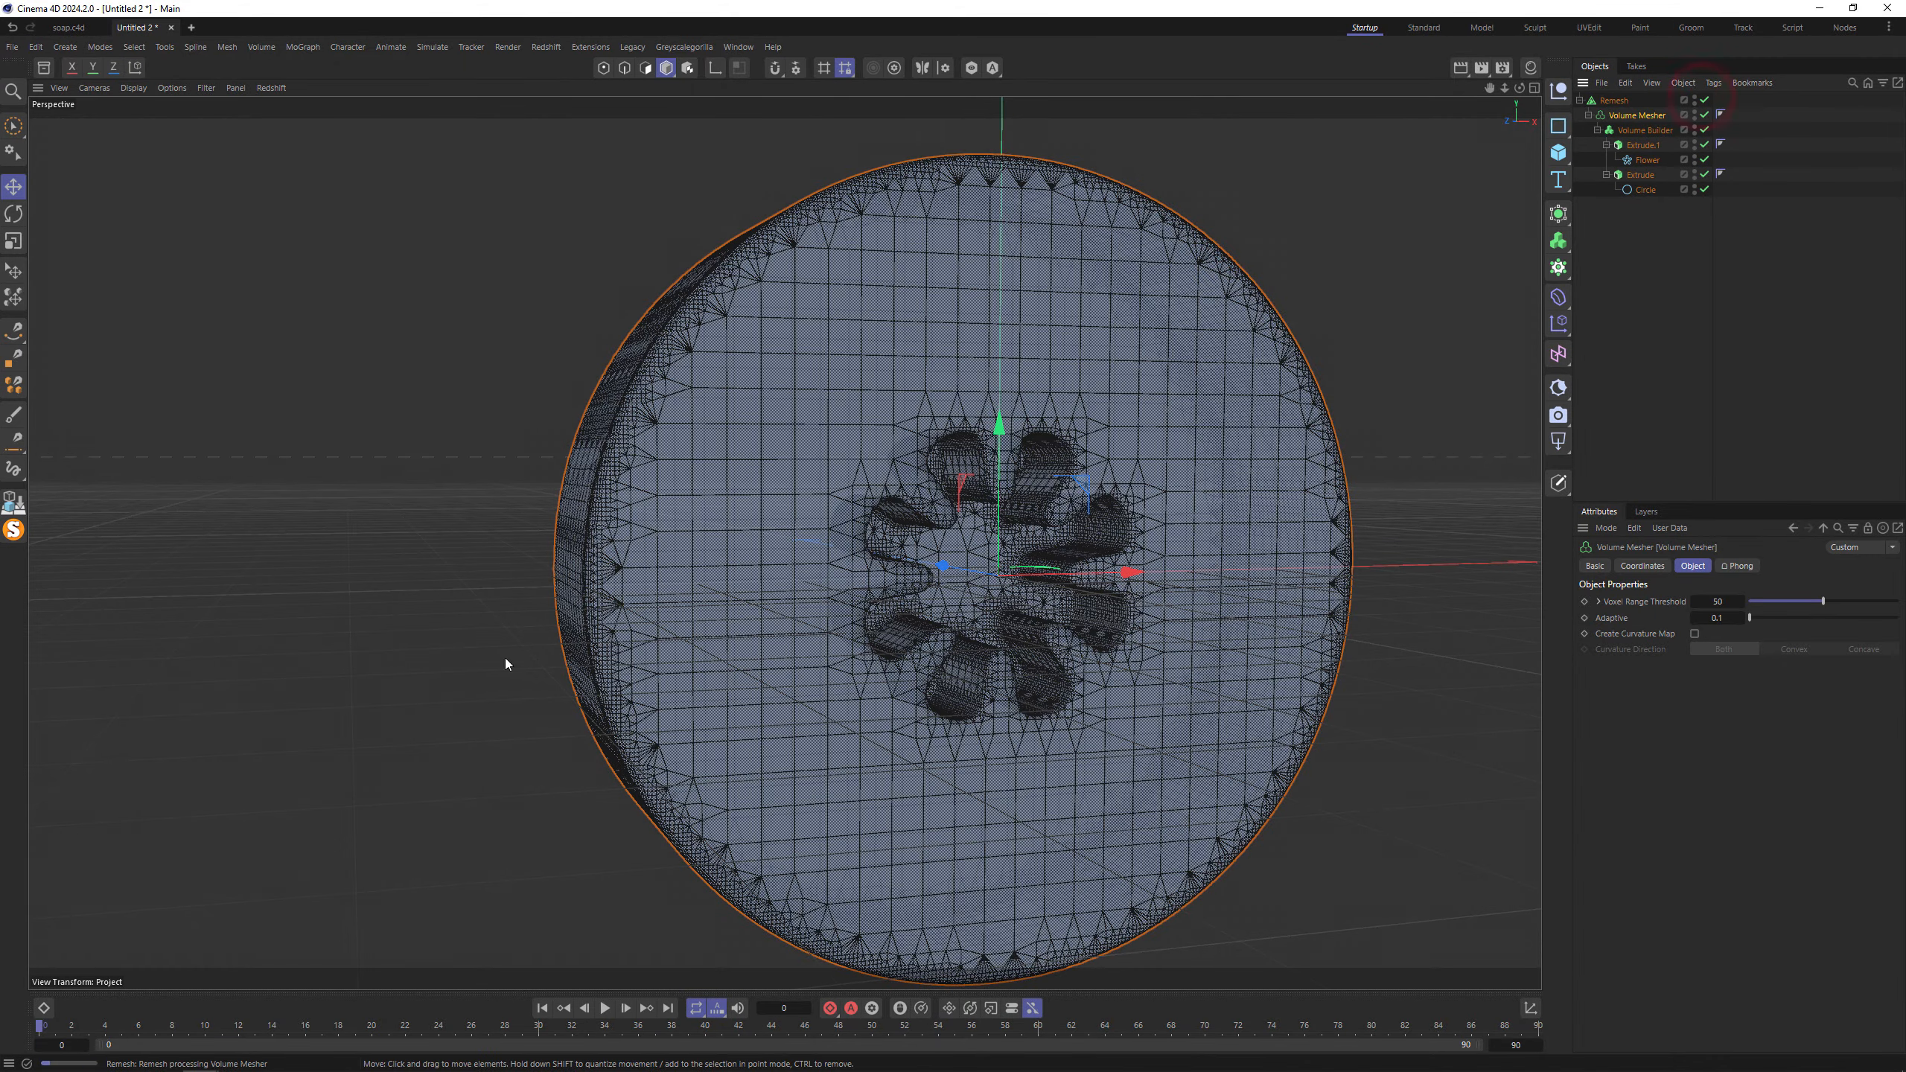
alt+drag(811, 633, 1095, 586)
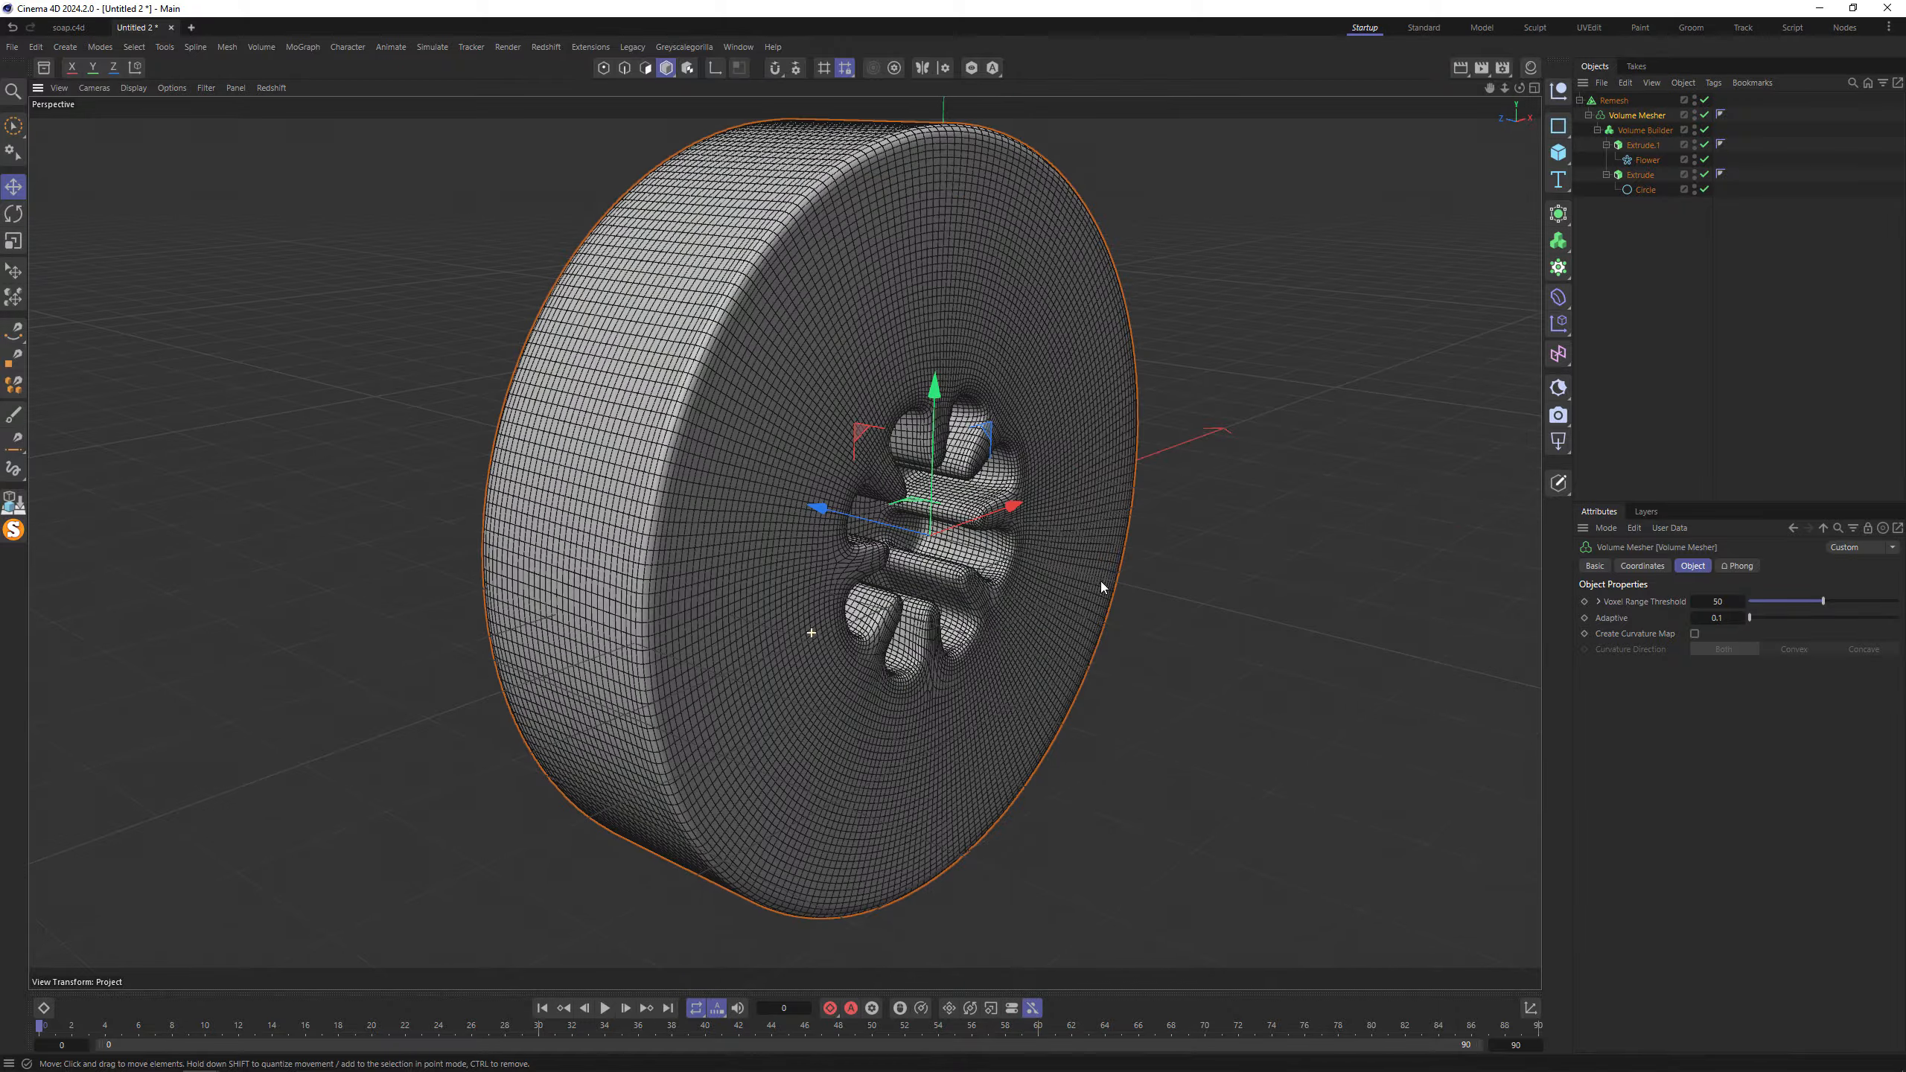
Convert the Remesh generator into an editable polygon object.
click(1621, 100)
key(c)
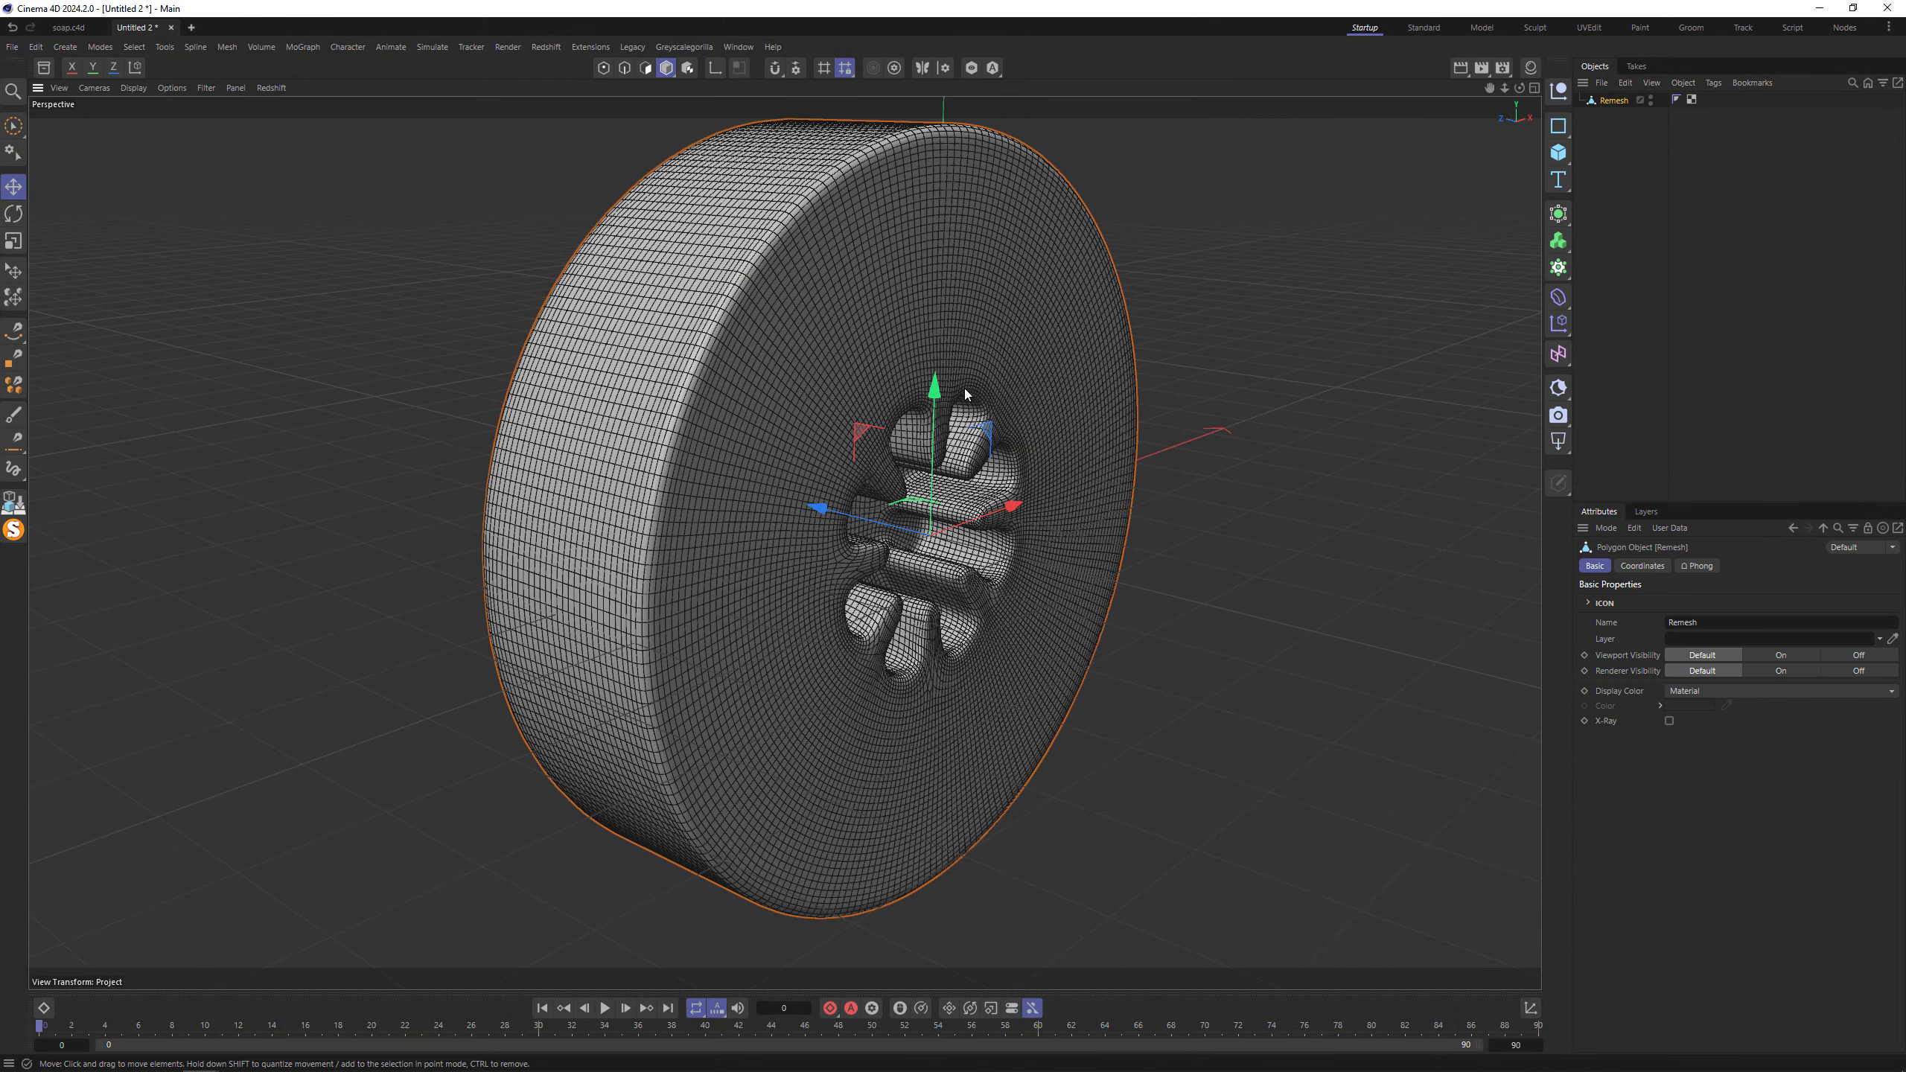
alt+drag(860, 400, 965, 406)
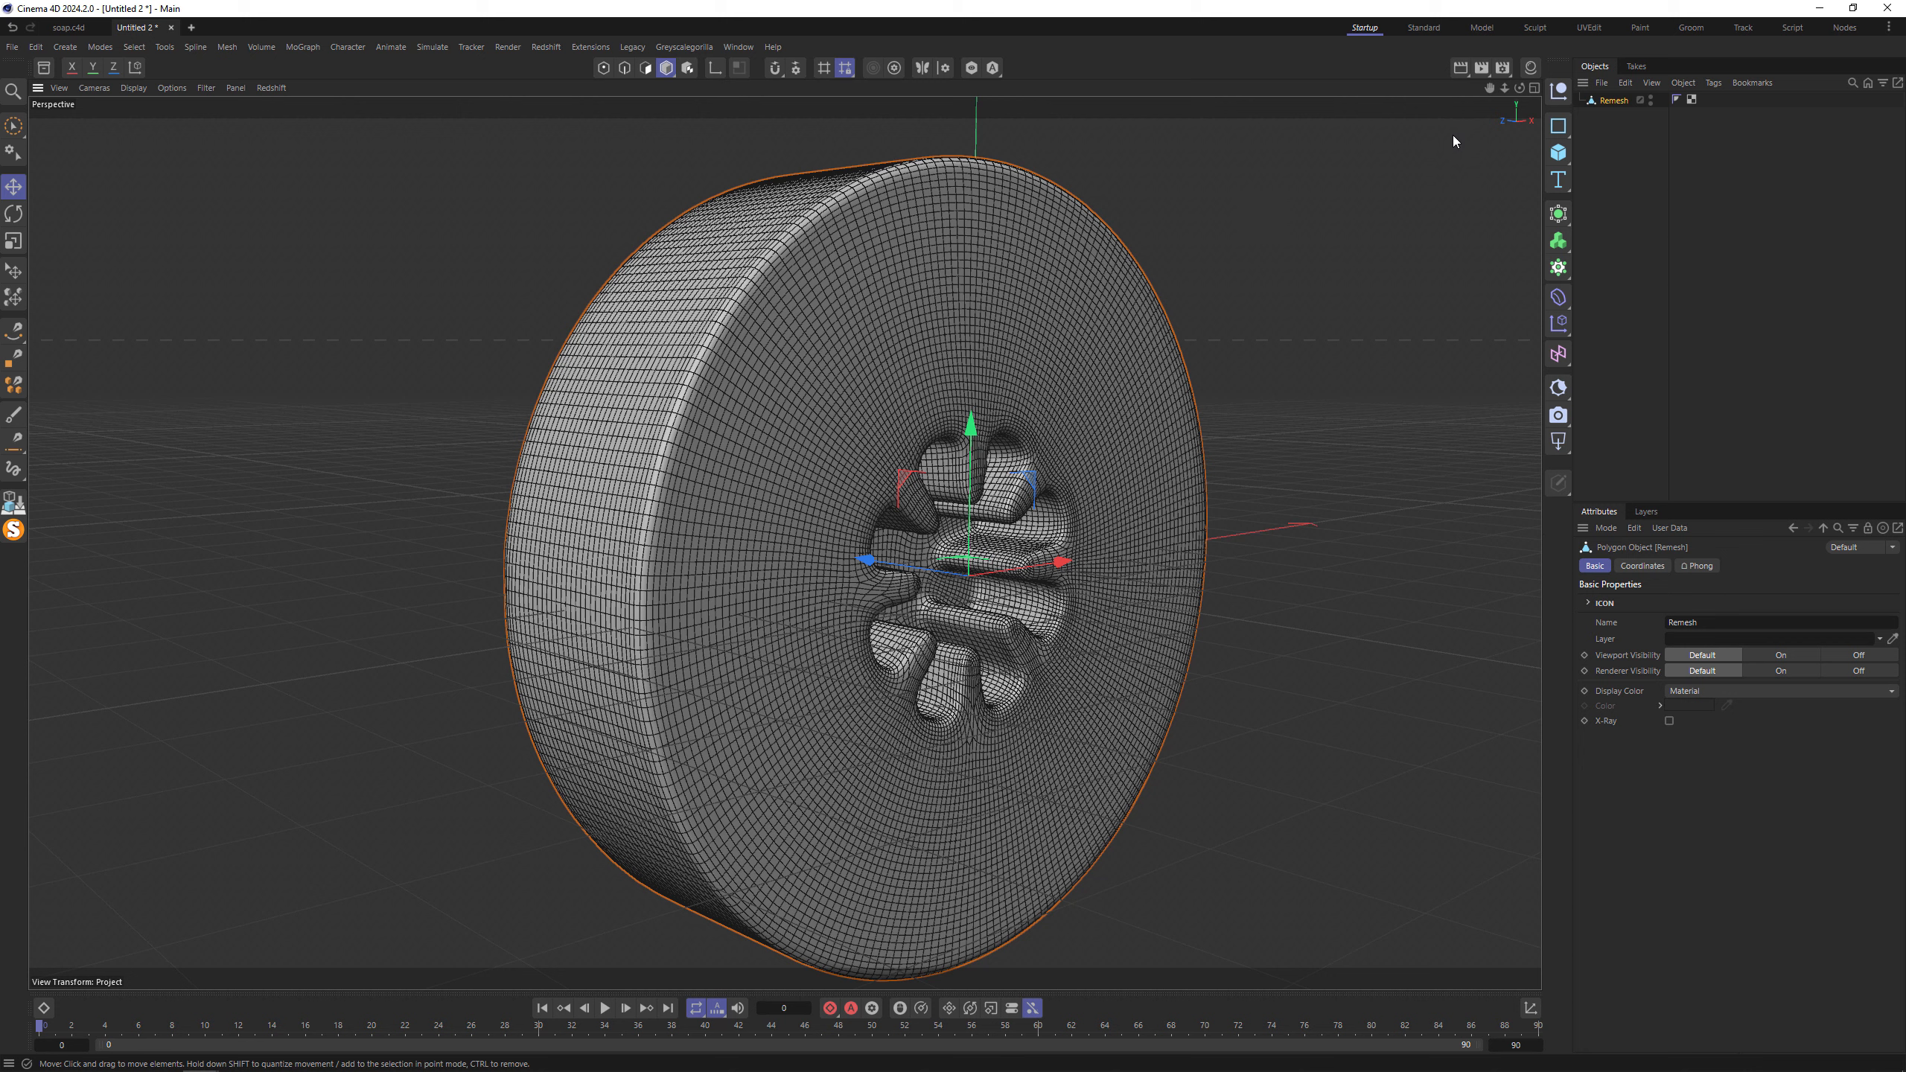
Add a Cylinder oriented along +Z and size it as a thin plate with radius 418 and height 15.
click(1558, 152)
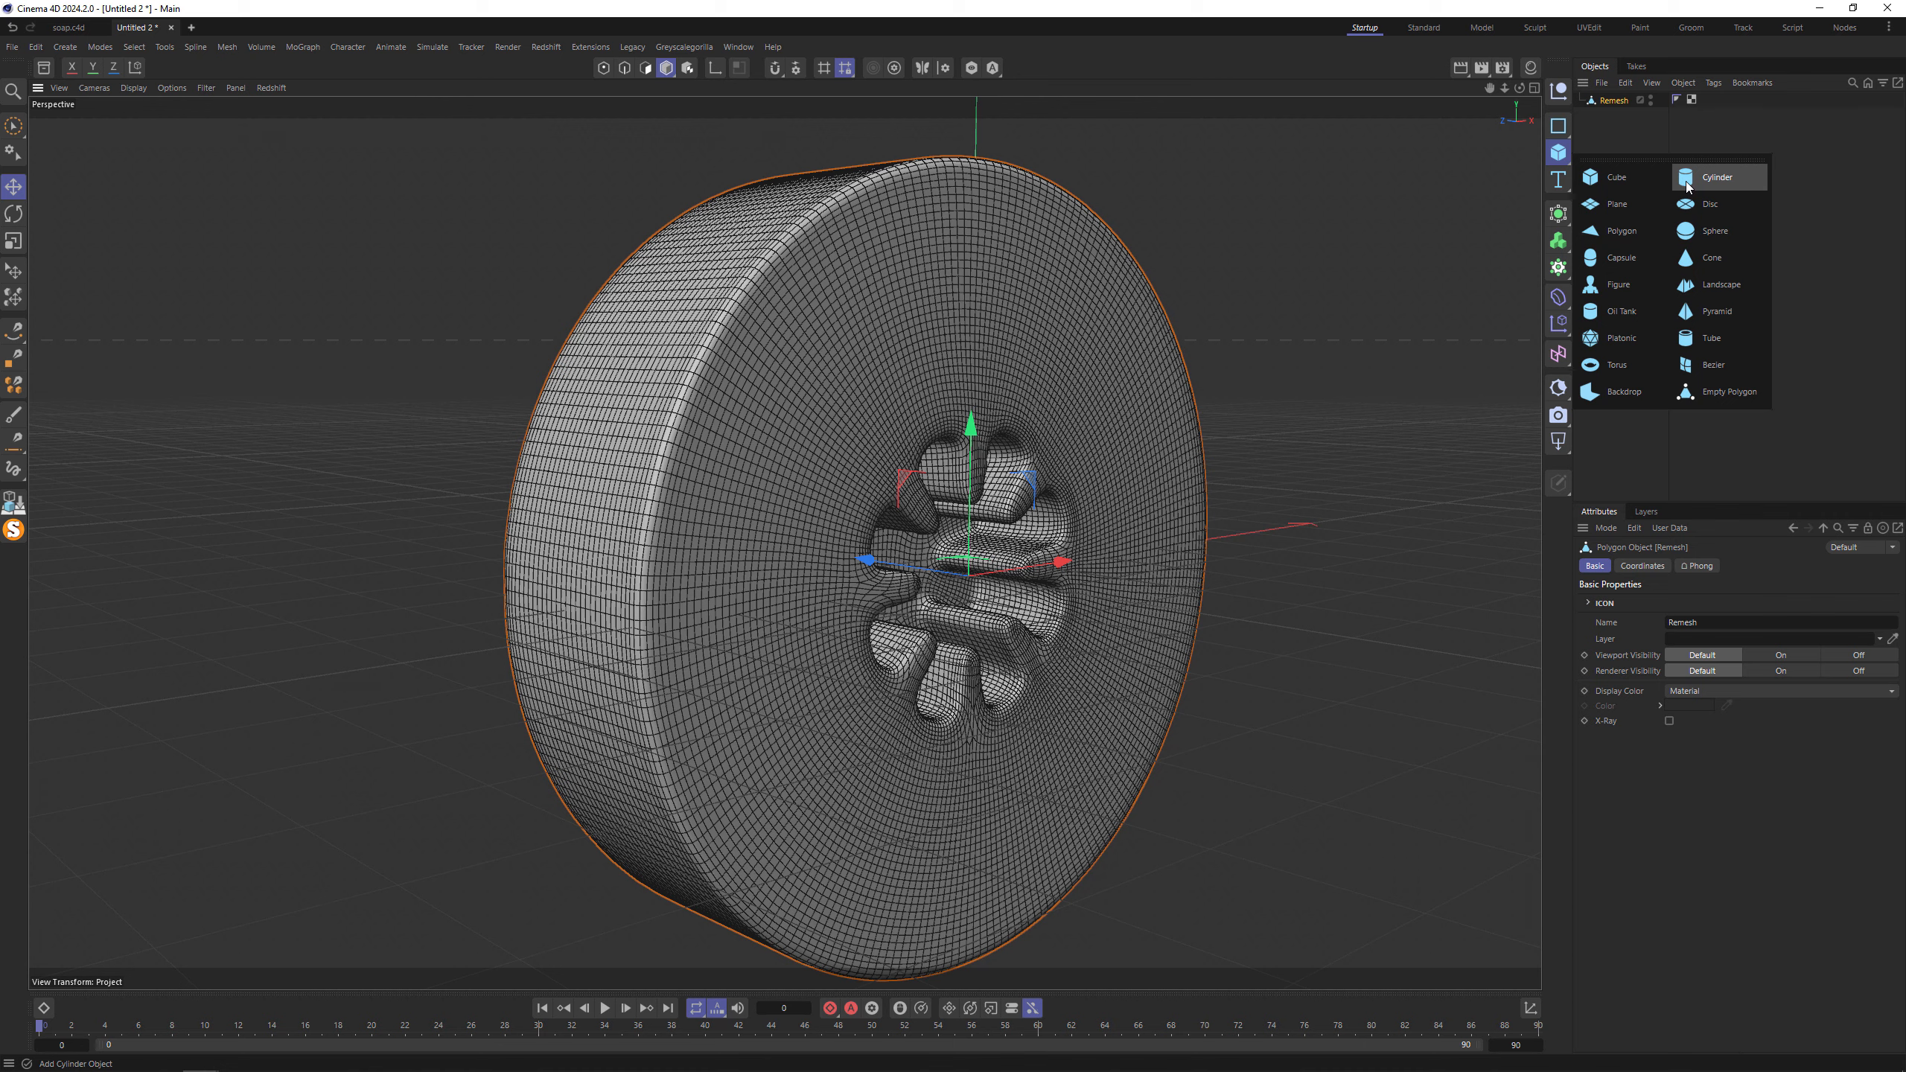
click(1687, 187)
mouse_move(785, 230)
alt+mouse_down()
mouse_move(872, 221)
mouse_move(773, 260)
alt+mouse_up()
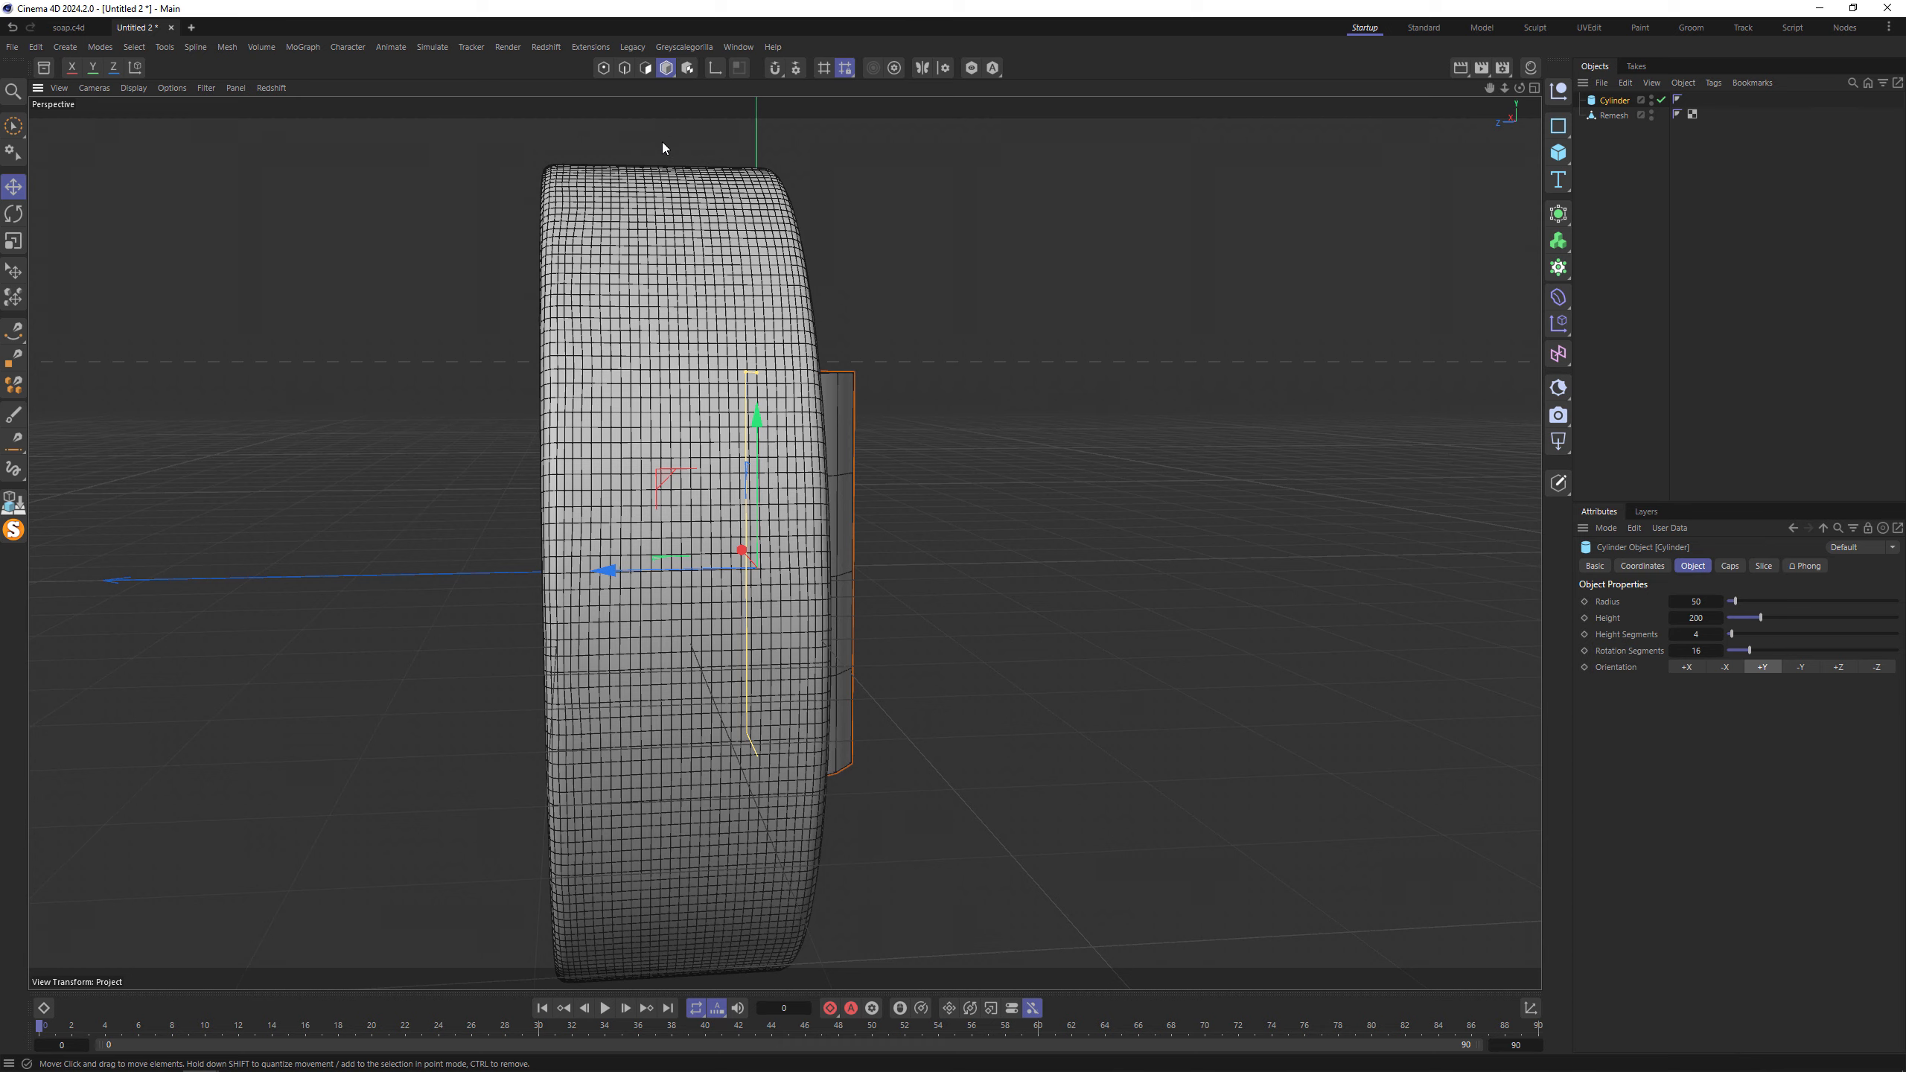
click(1837, 666)
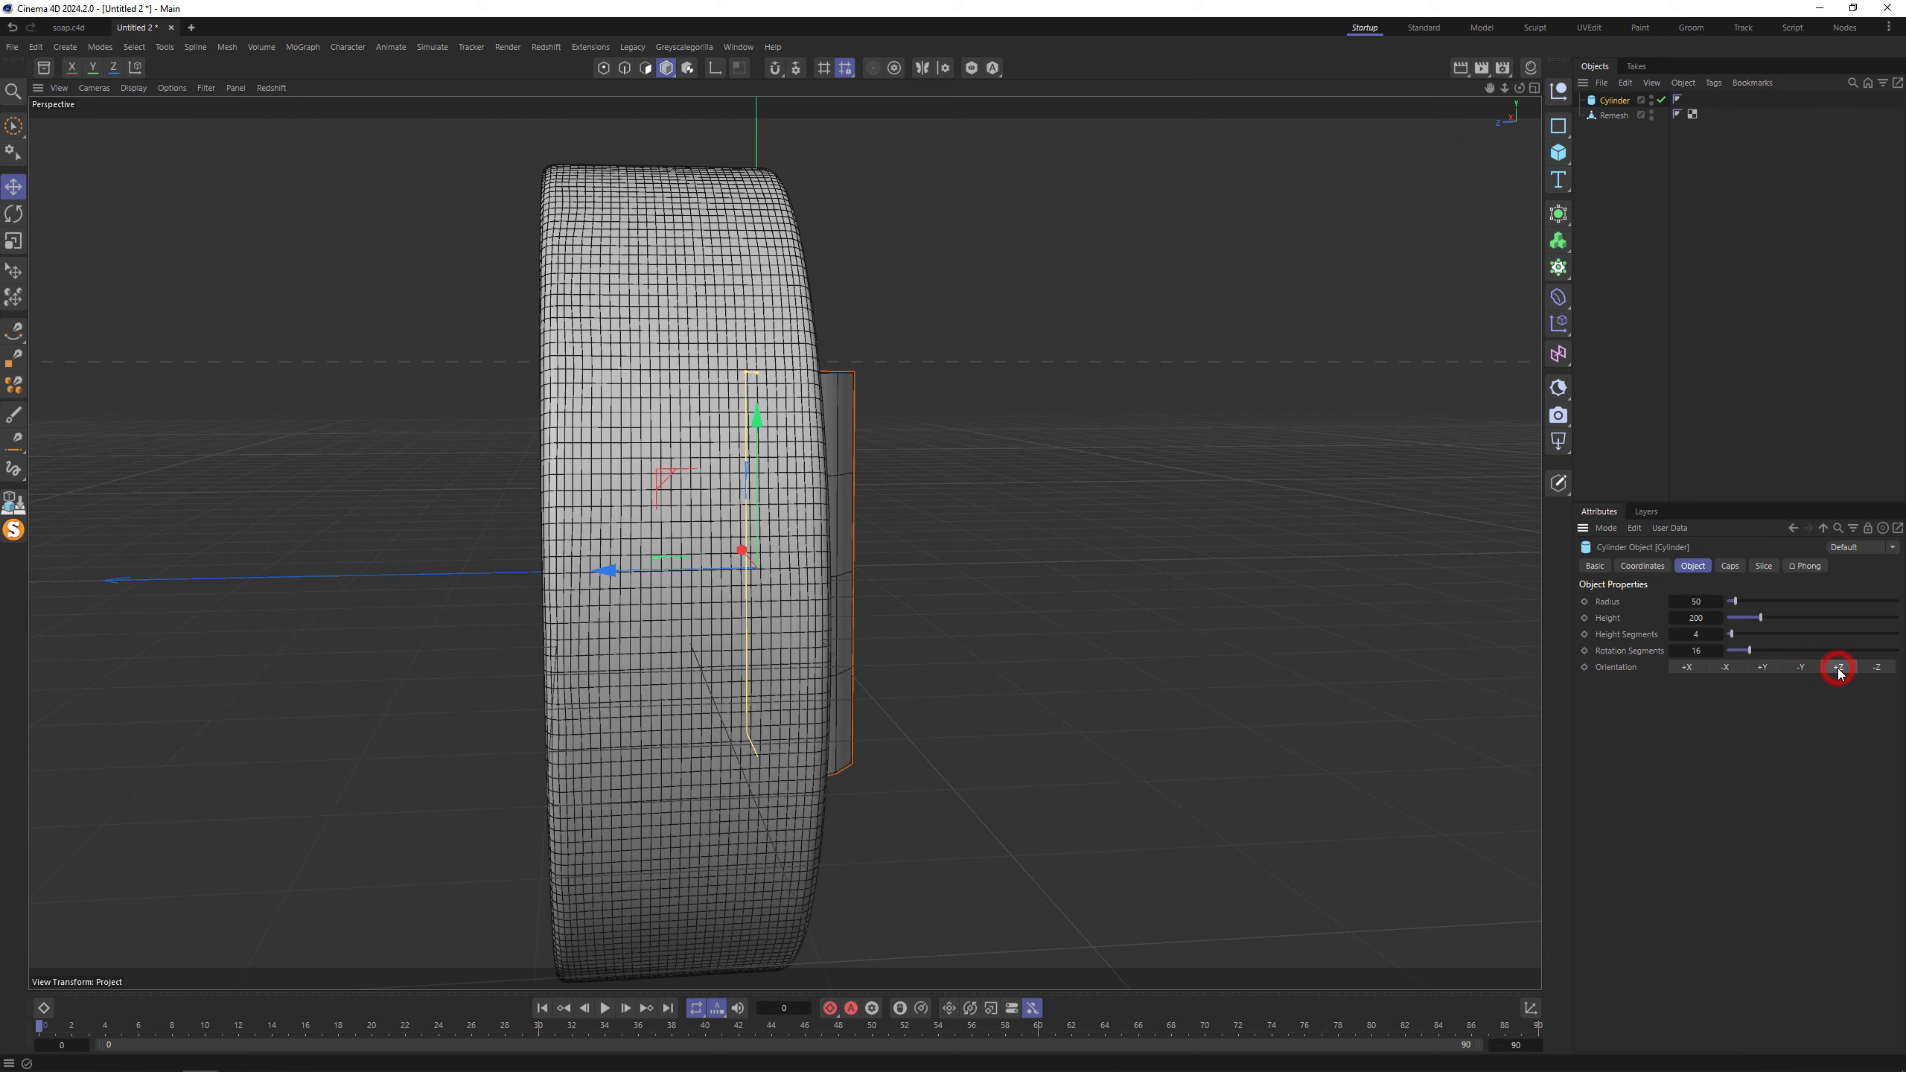
alt+drag(1009, 623, 1447, 625)
mouse_move(1734, 601)
mouse_down()
mouse_move(1799, 603)
mouse_move(1732, 623)
mouse_up()
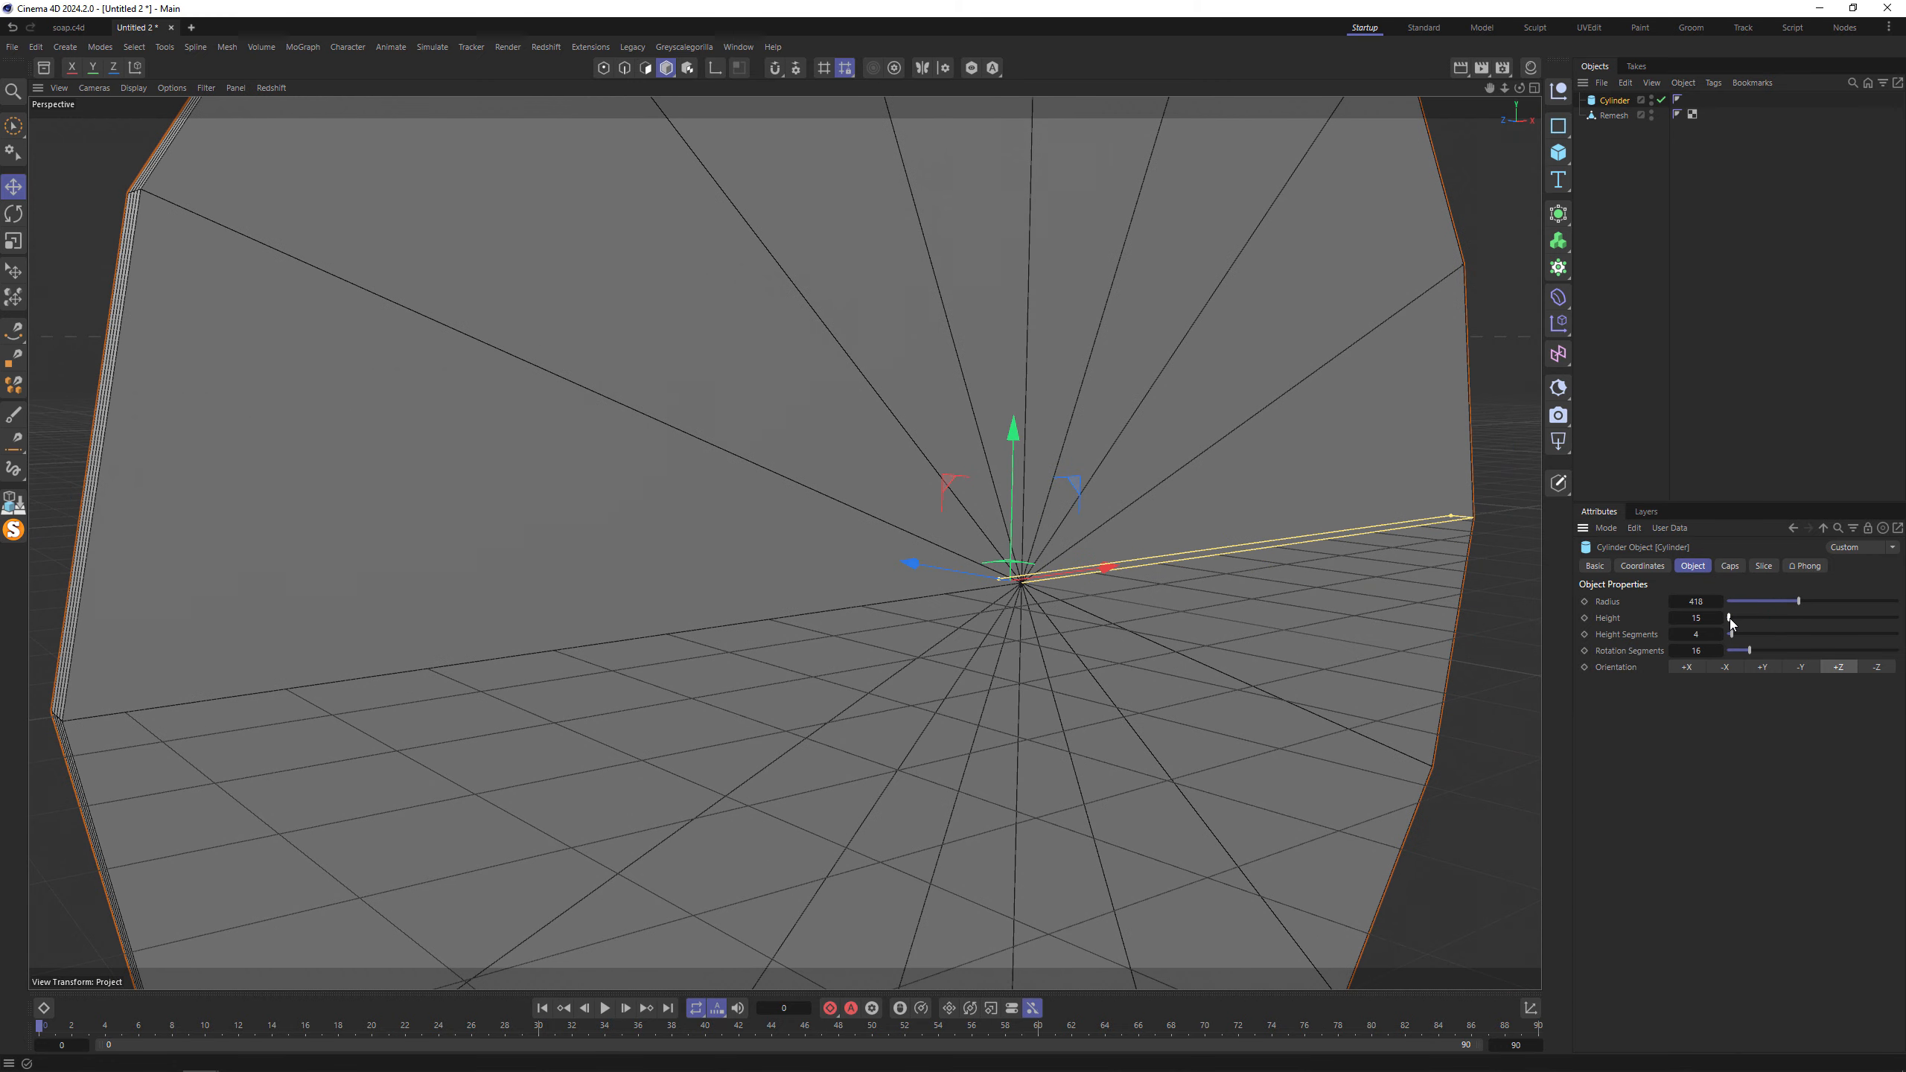
Move the Remesh soap back along the Z axis so its thickness is centred on the world origin.
middle_click(1224, 380)
scroll(1134, 314, up, 5)
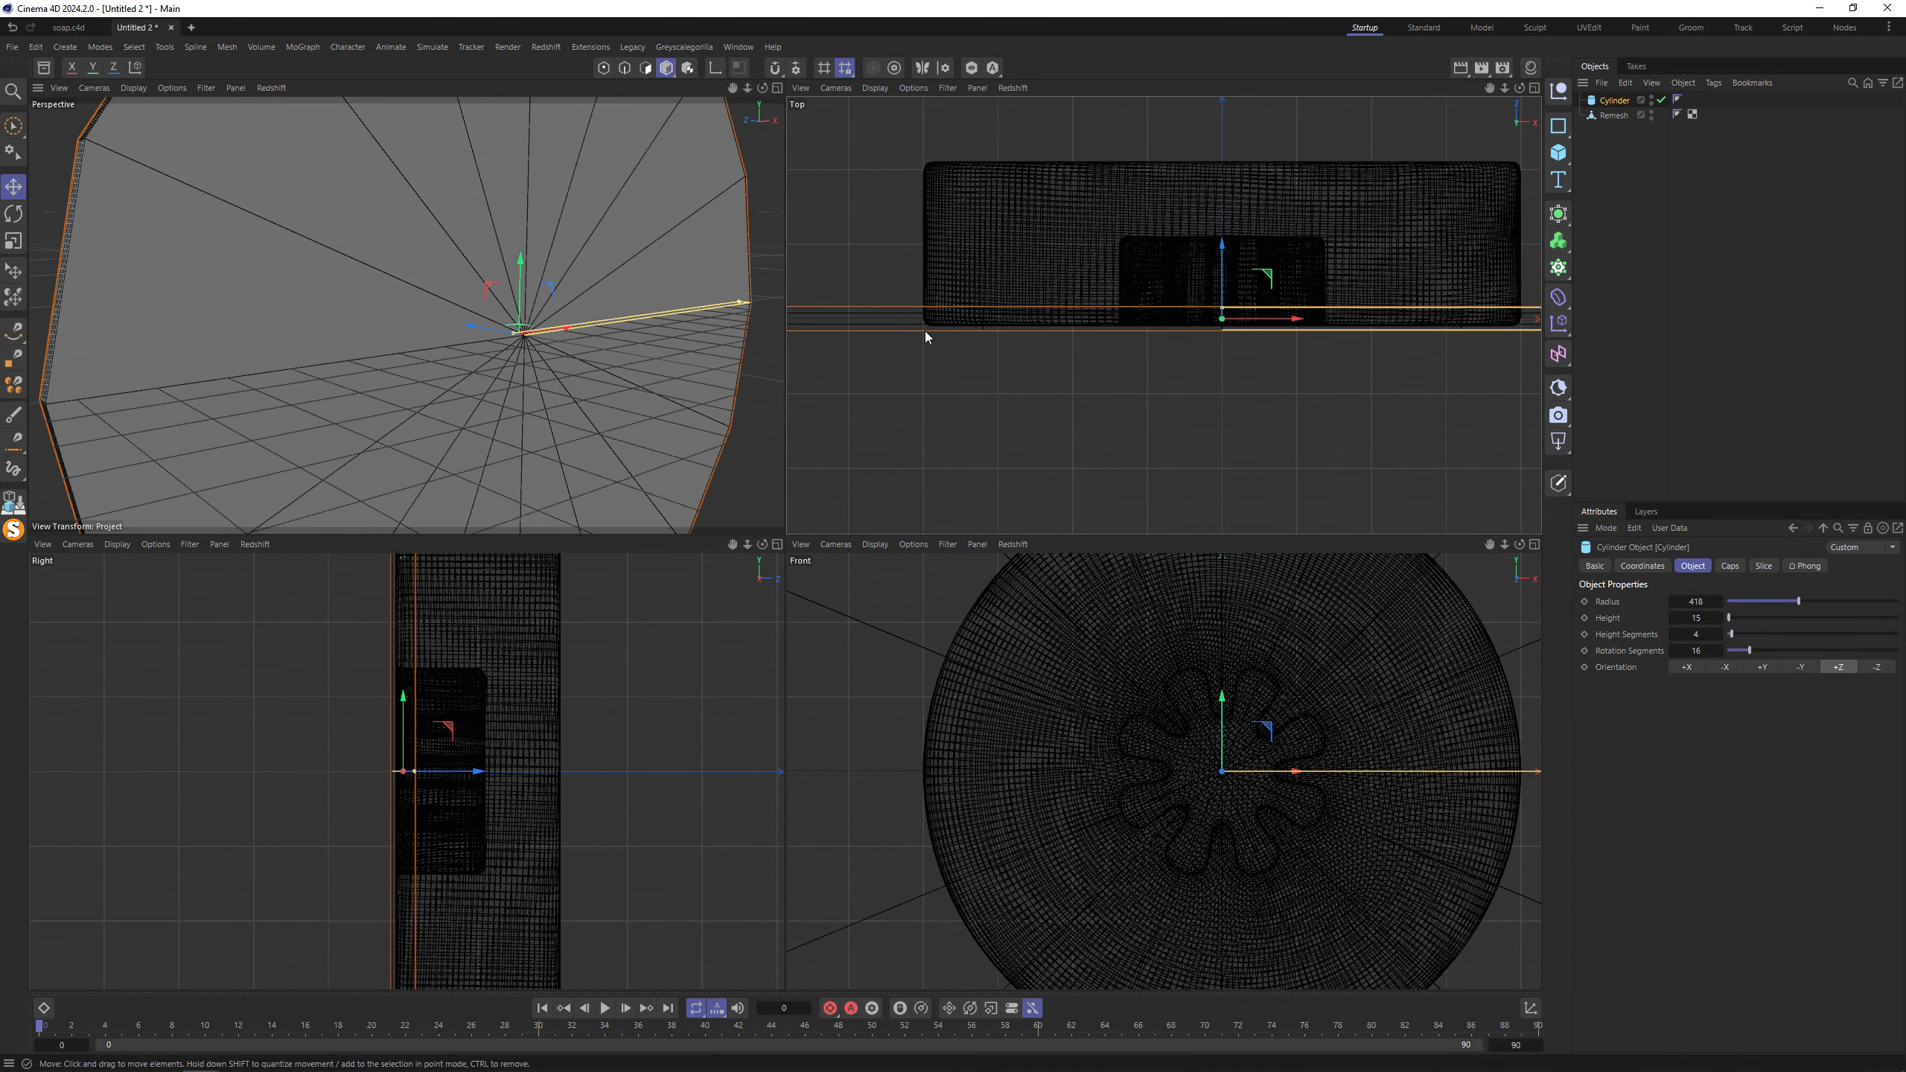
click(1616, 117)
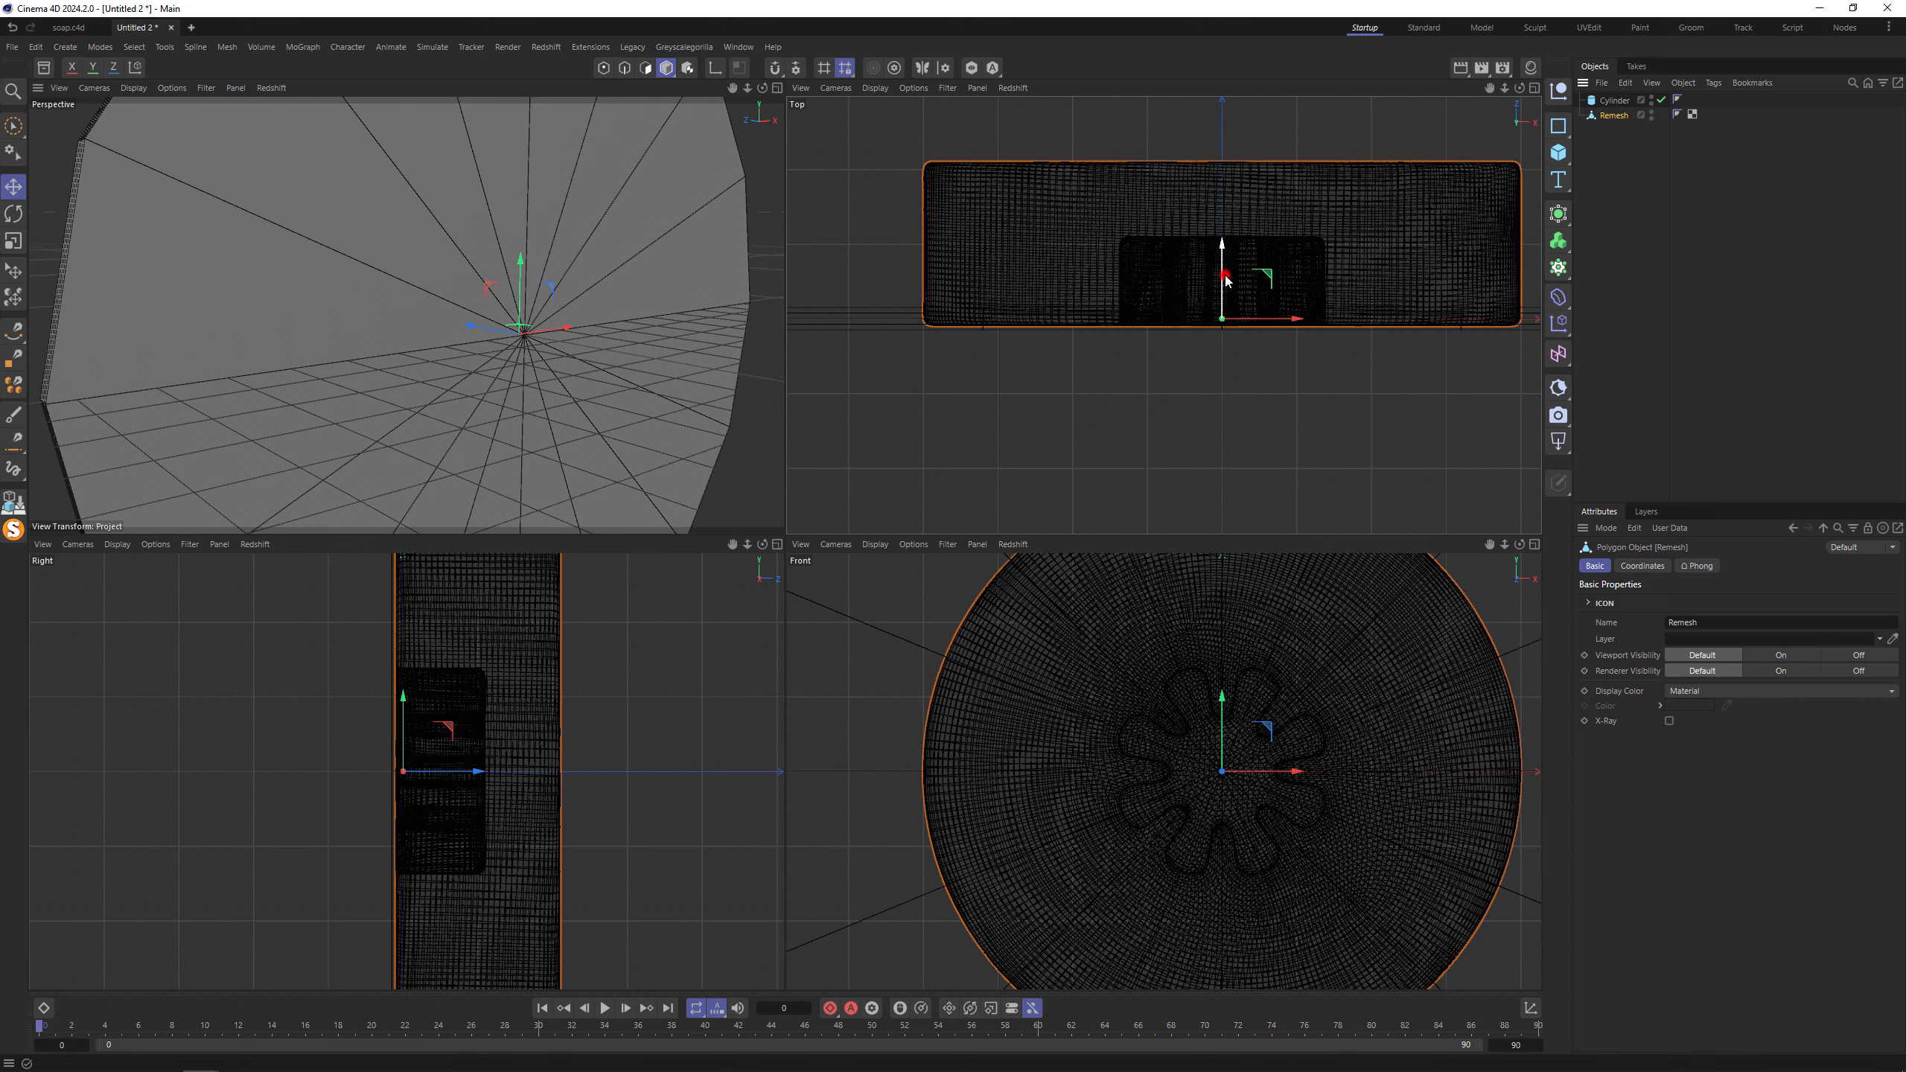
drag(1224, 281, 1229, 358)
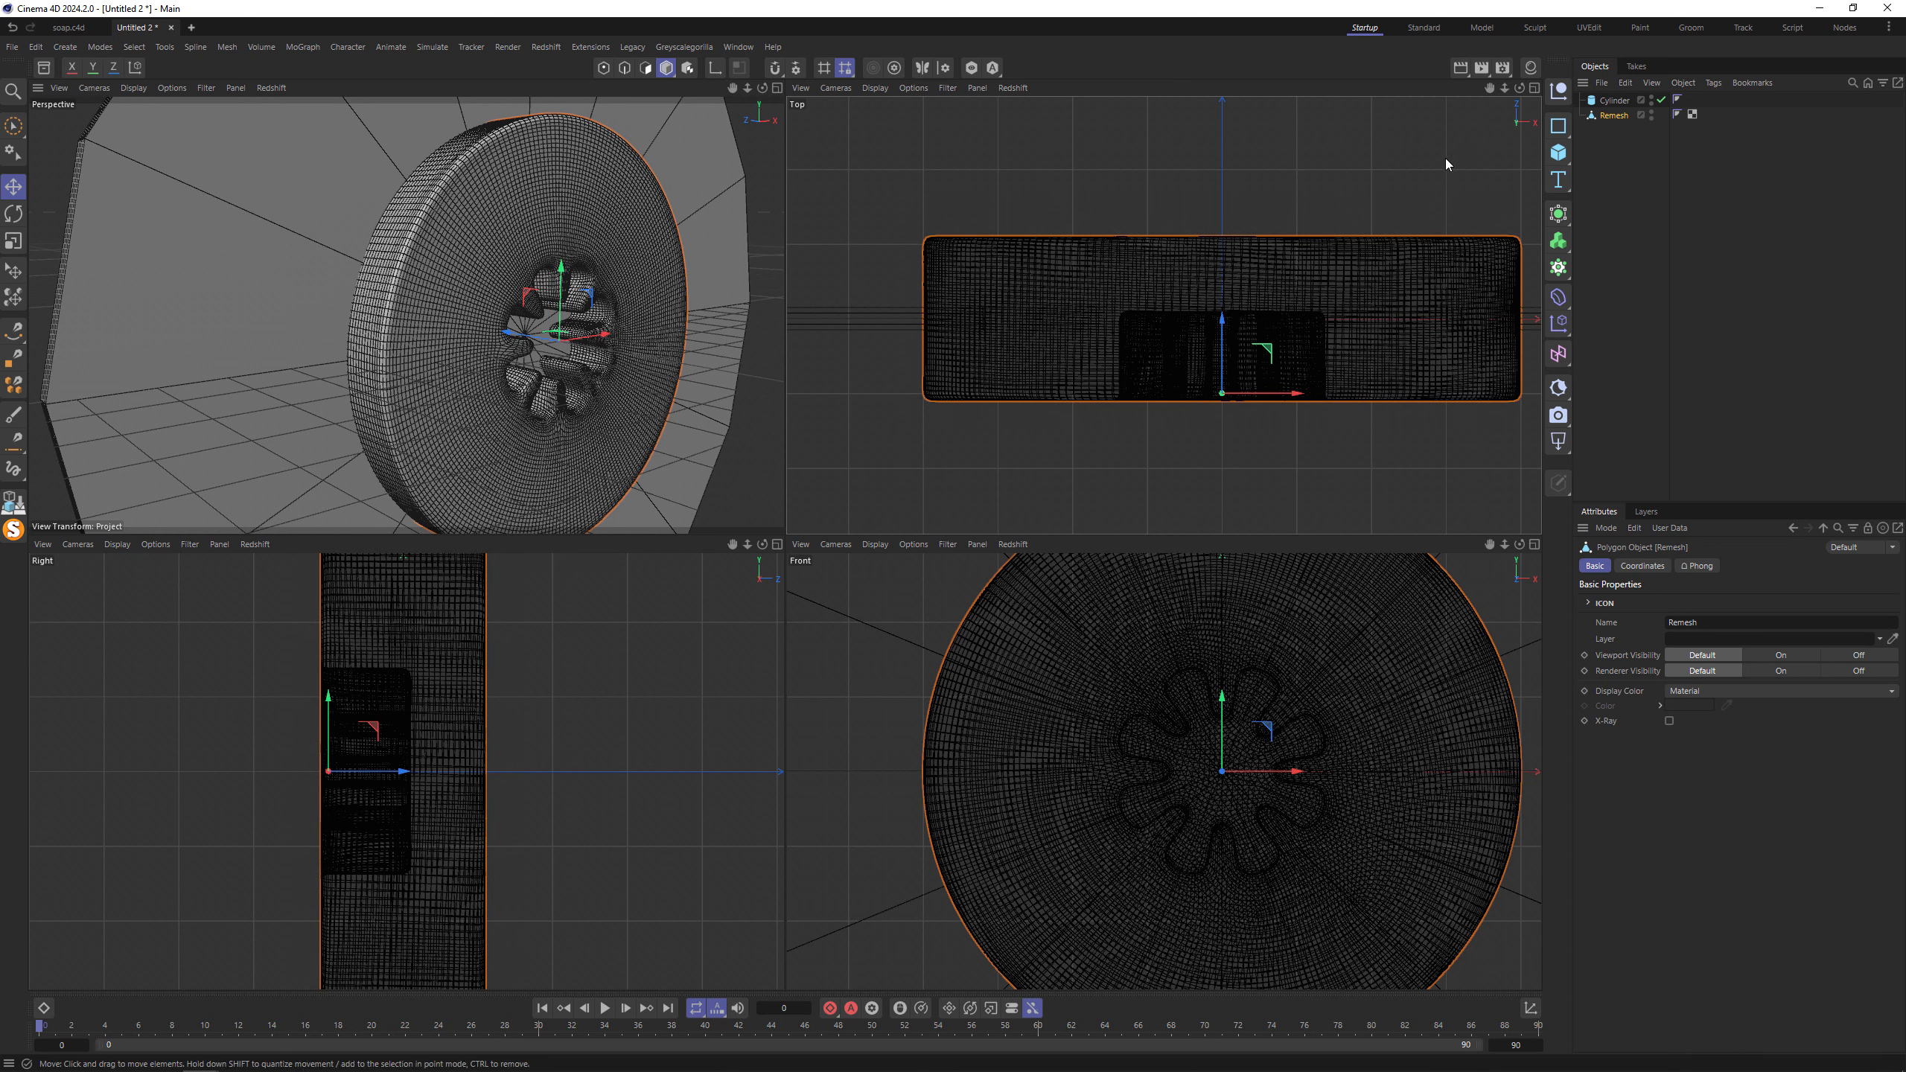
Add a Null named "soap and colliders" and place the Remesh object inside it.
click(1558, 90)
double_click(1611, 100)
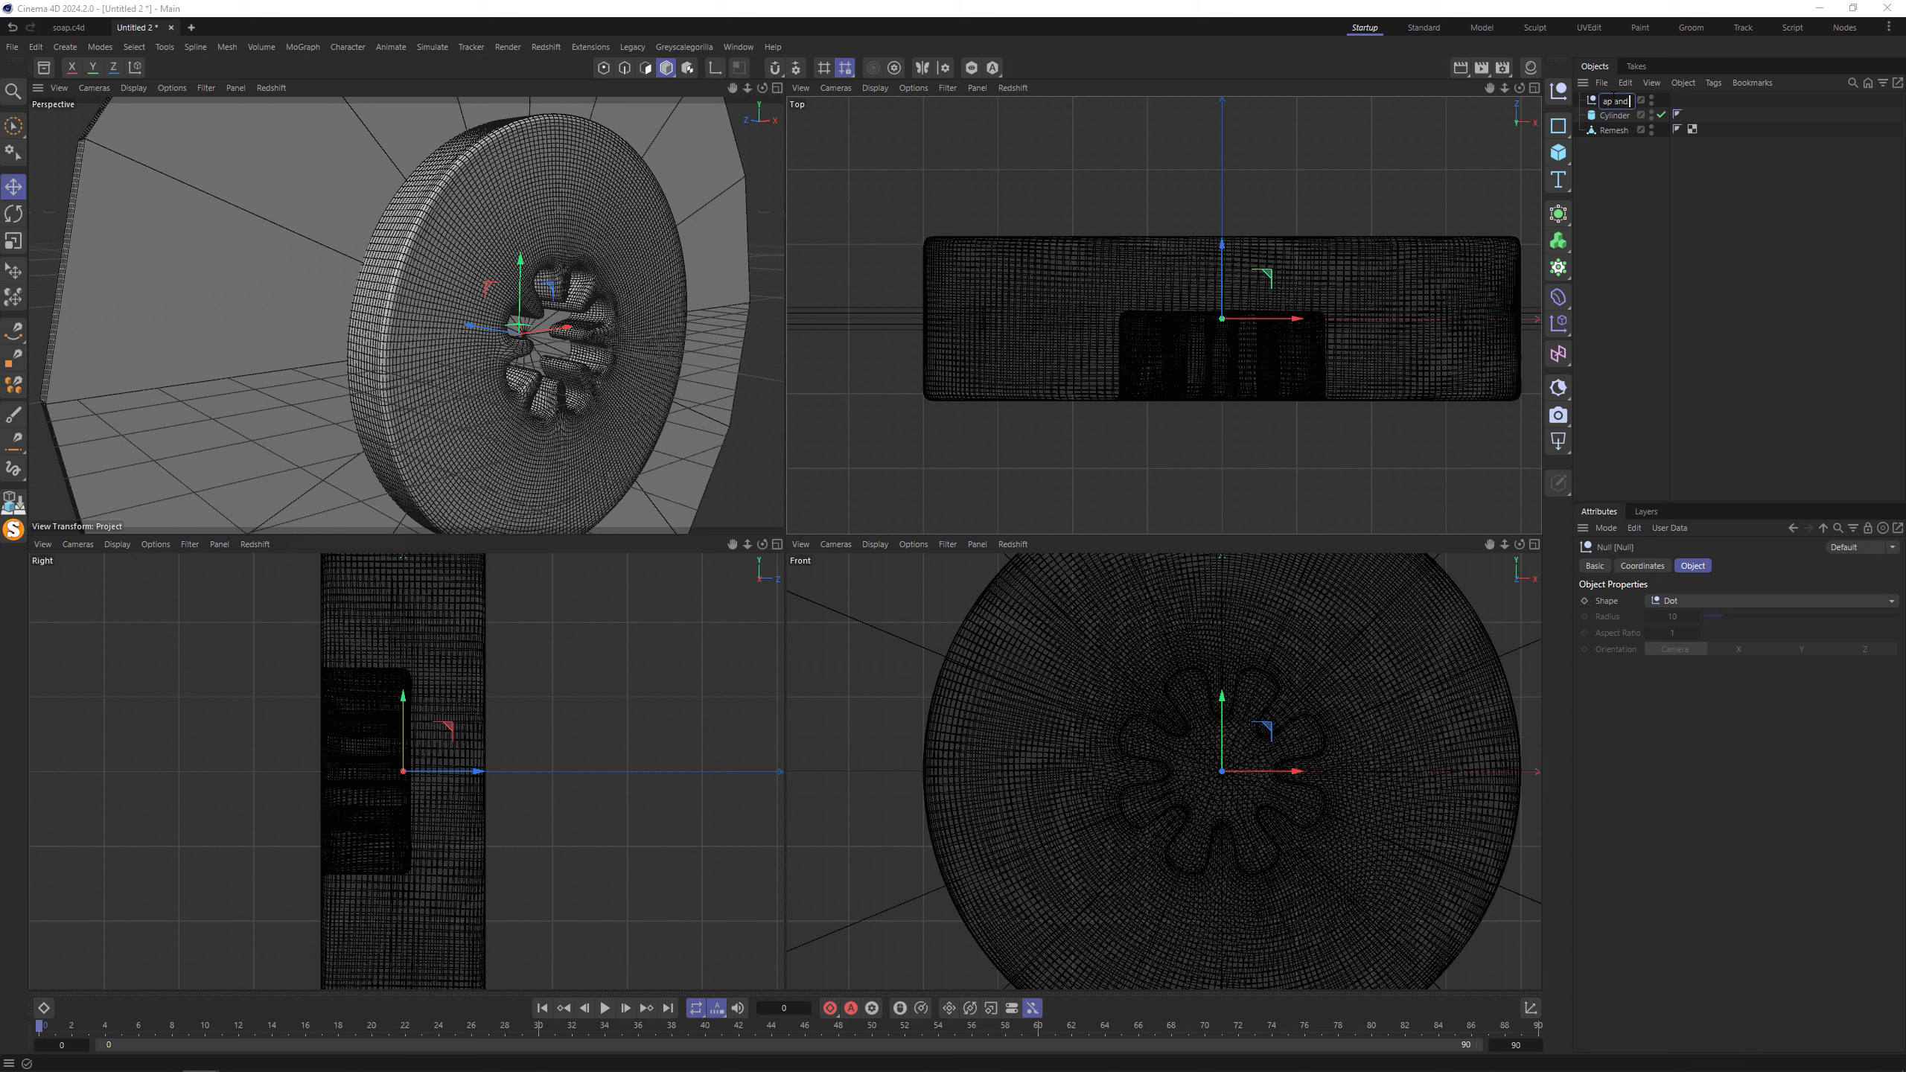
text(soap and collicders)
key(Return)
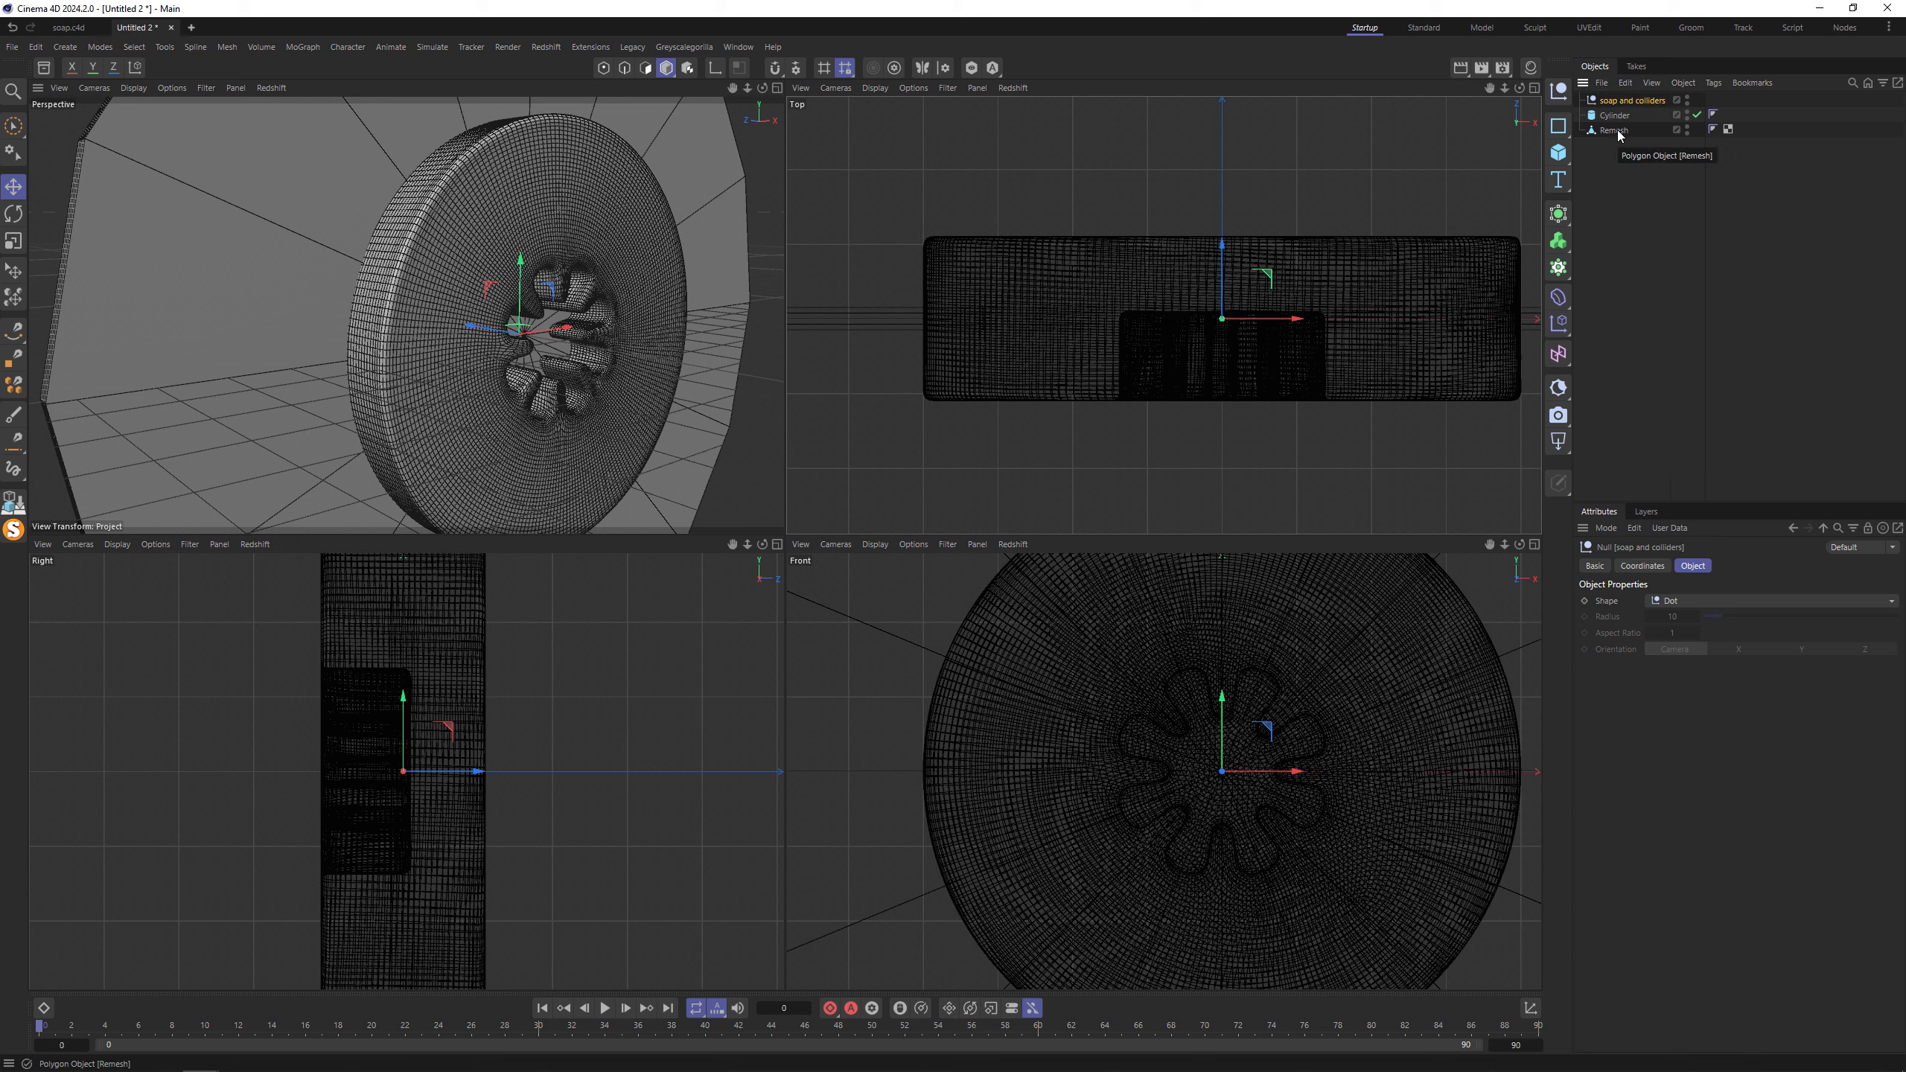
drag(1619, 134, 1625, 102)
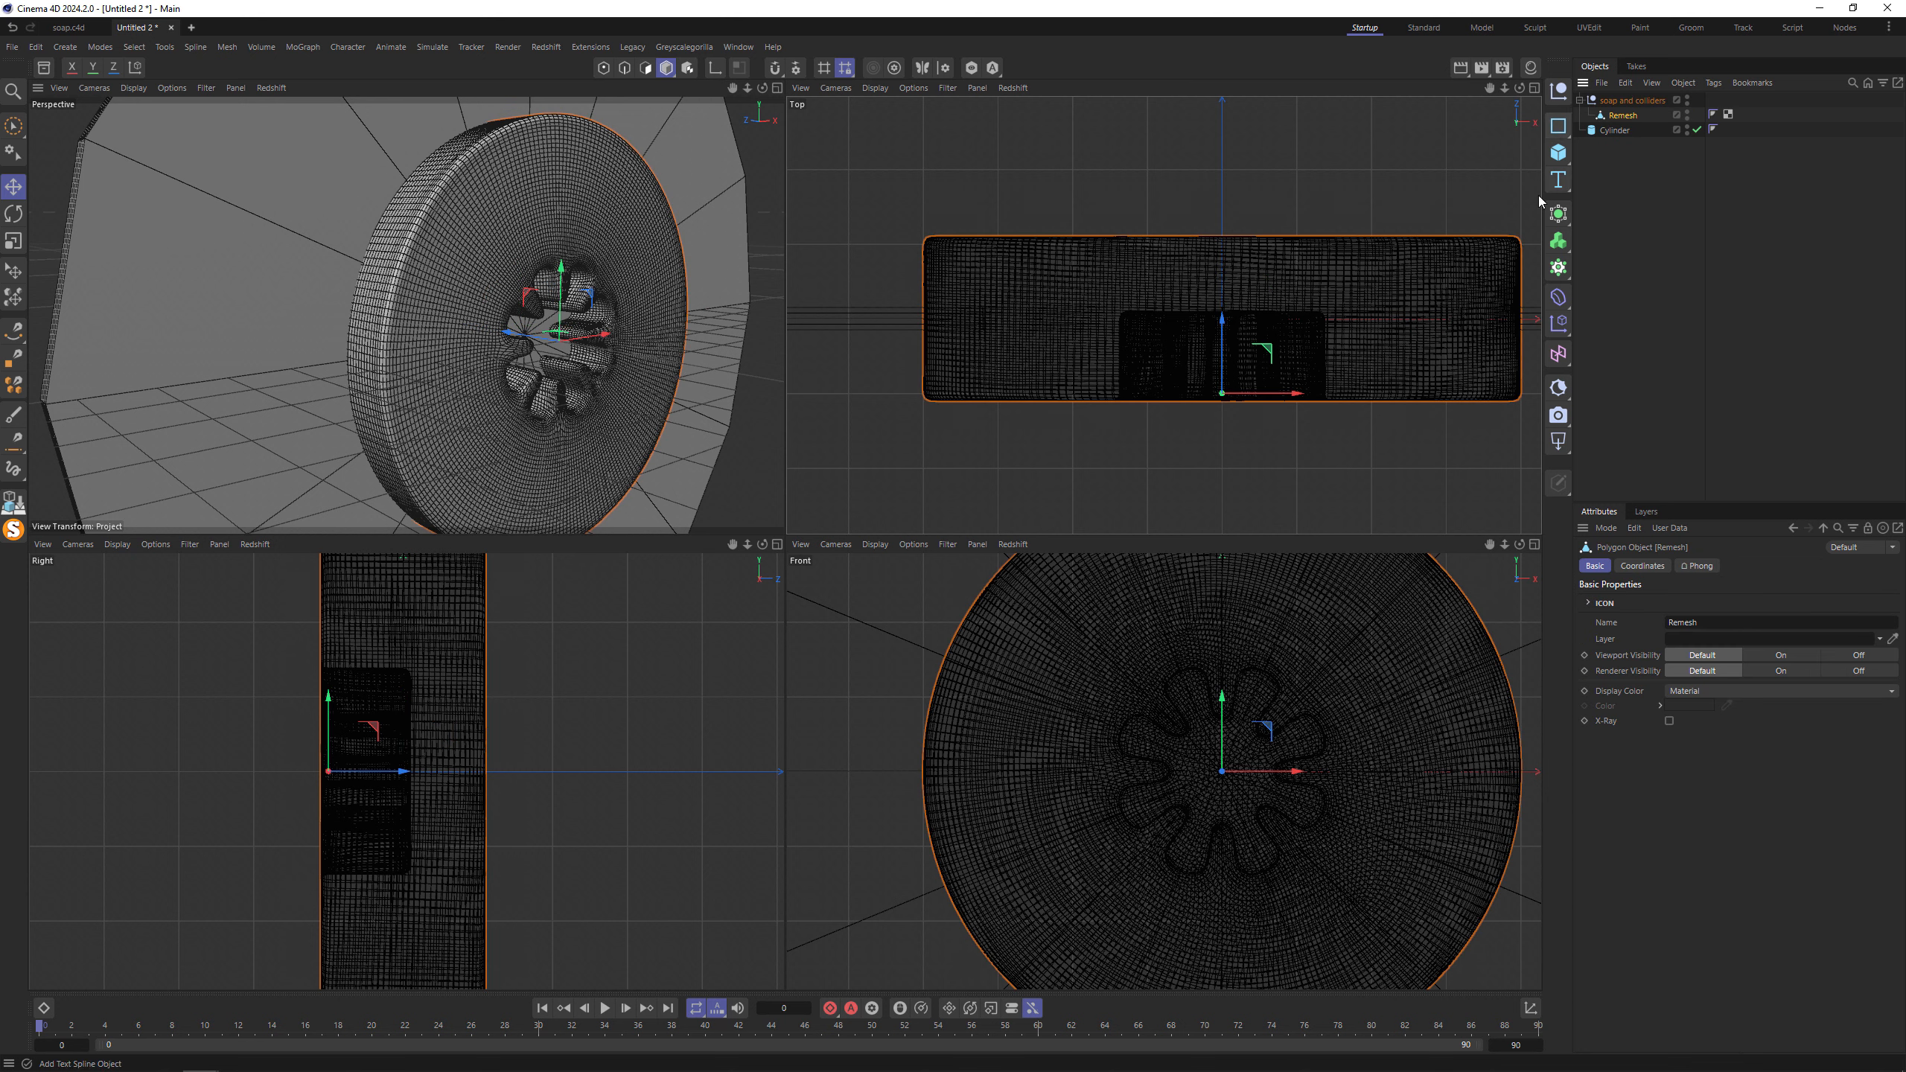
Add a Symmetry generator to the soap and colliders group and nest the Cylinder in it, shifted along Z to the soap's back face.
click(1557, 214)
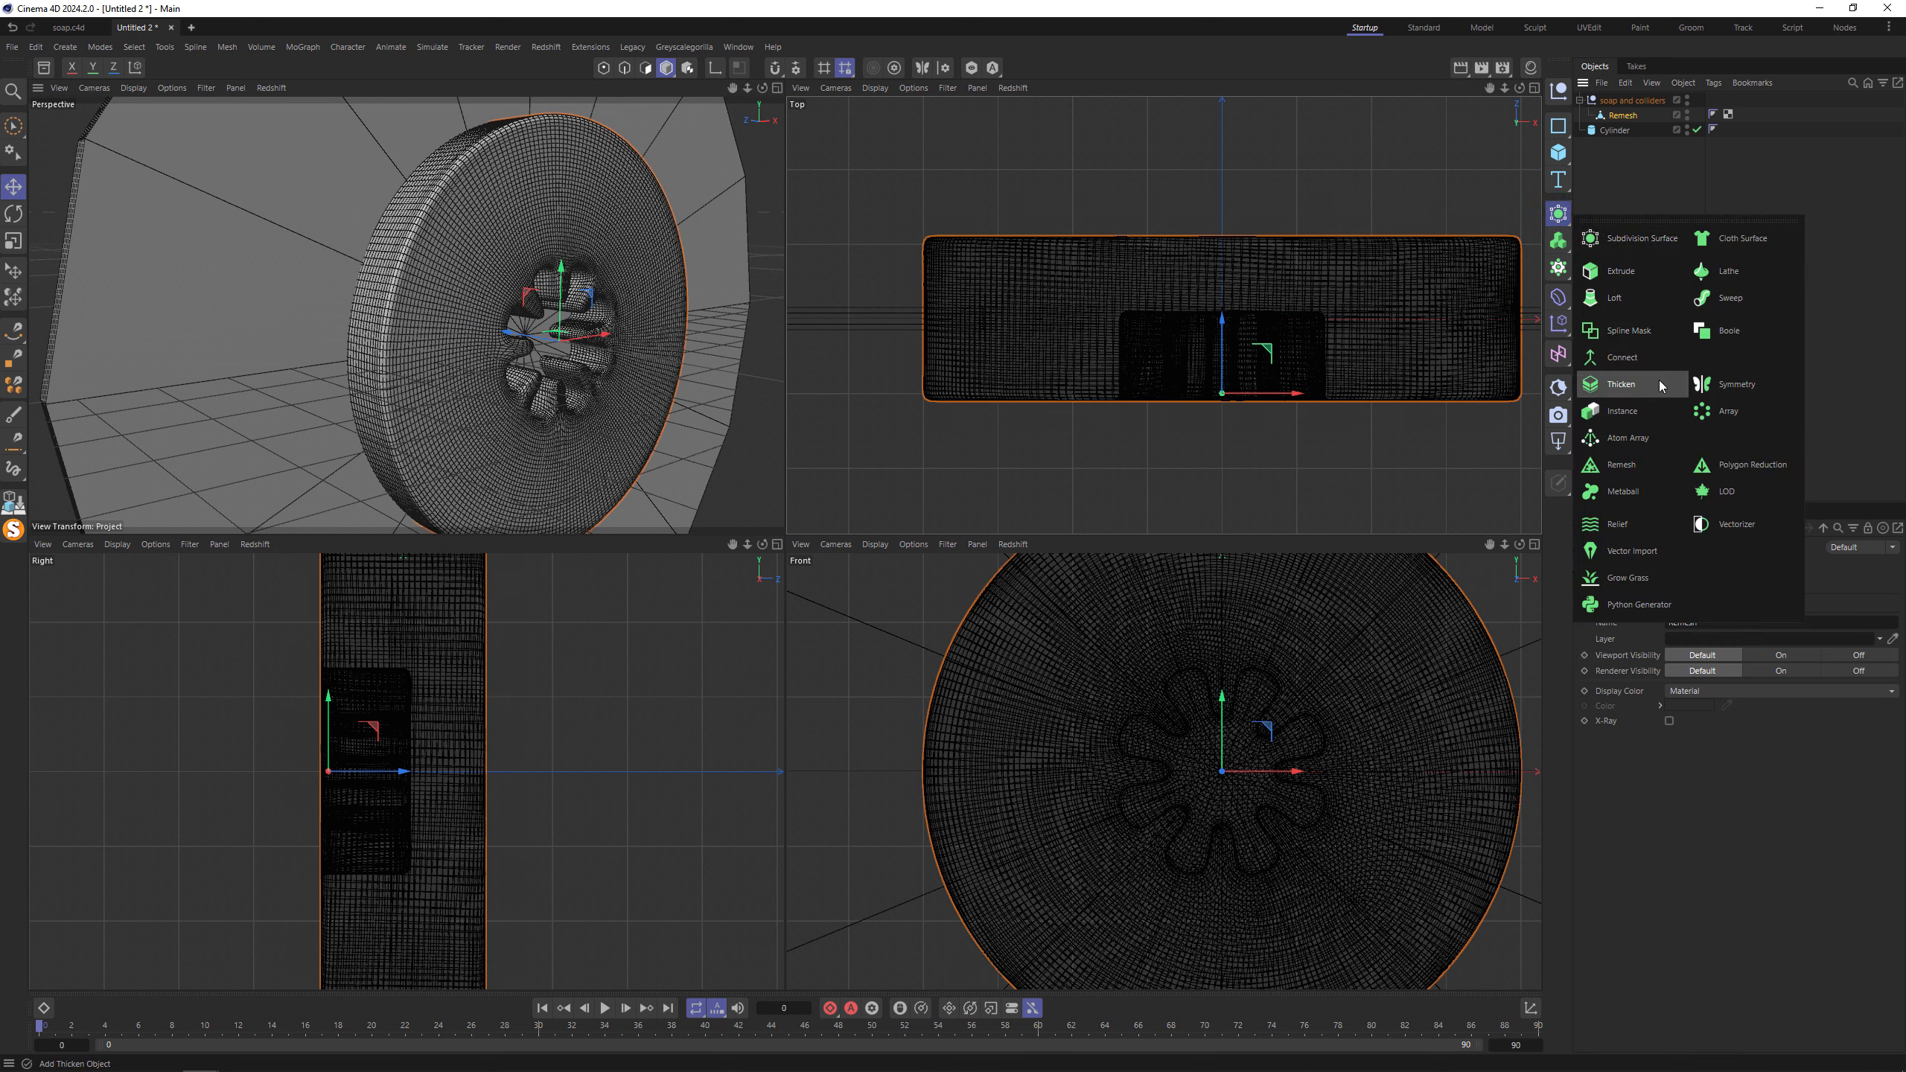
click(1727, 383)
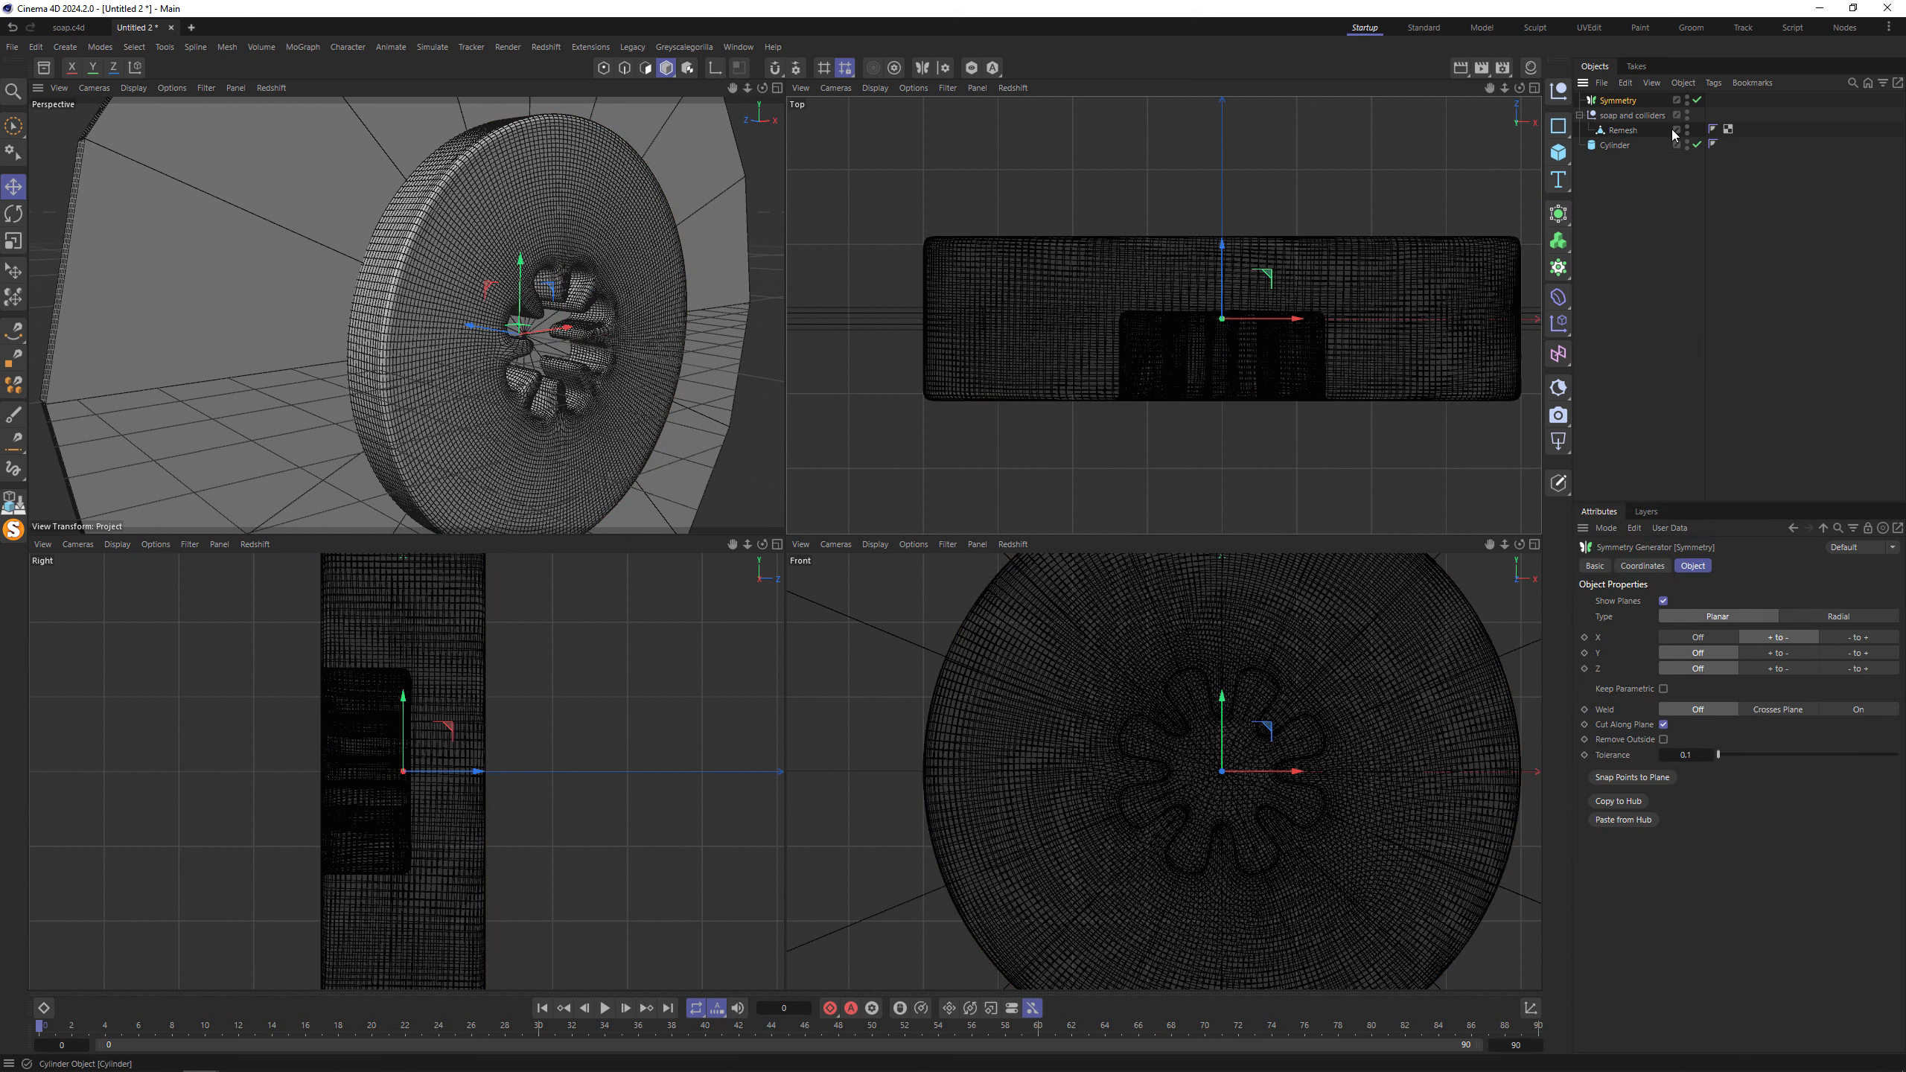
drag(1621, 131, 1621, 121)
click(1613, 143)
drag(1221, 259, 1224, 332)
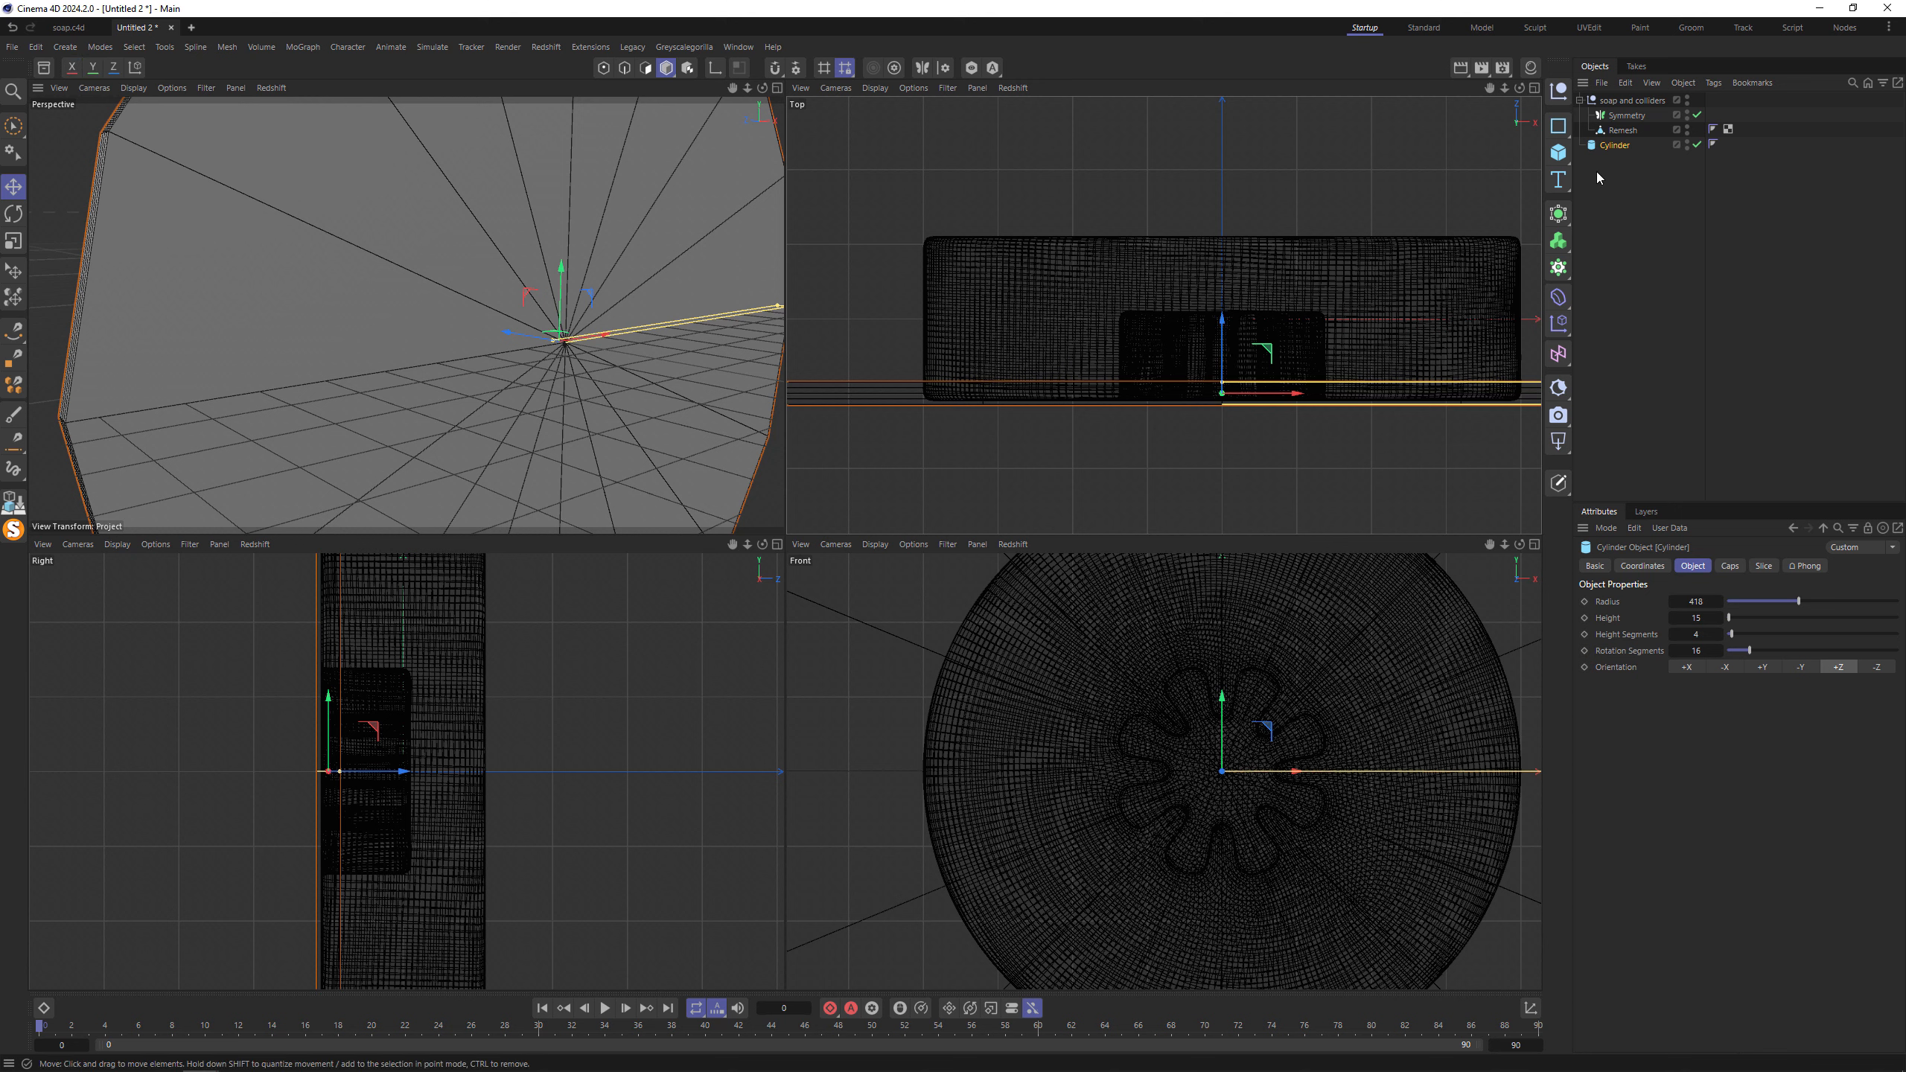
drag(1615, 145, 1627, 116)
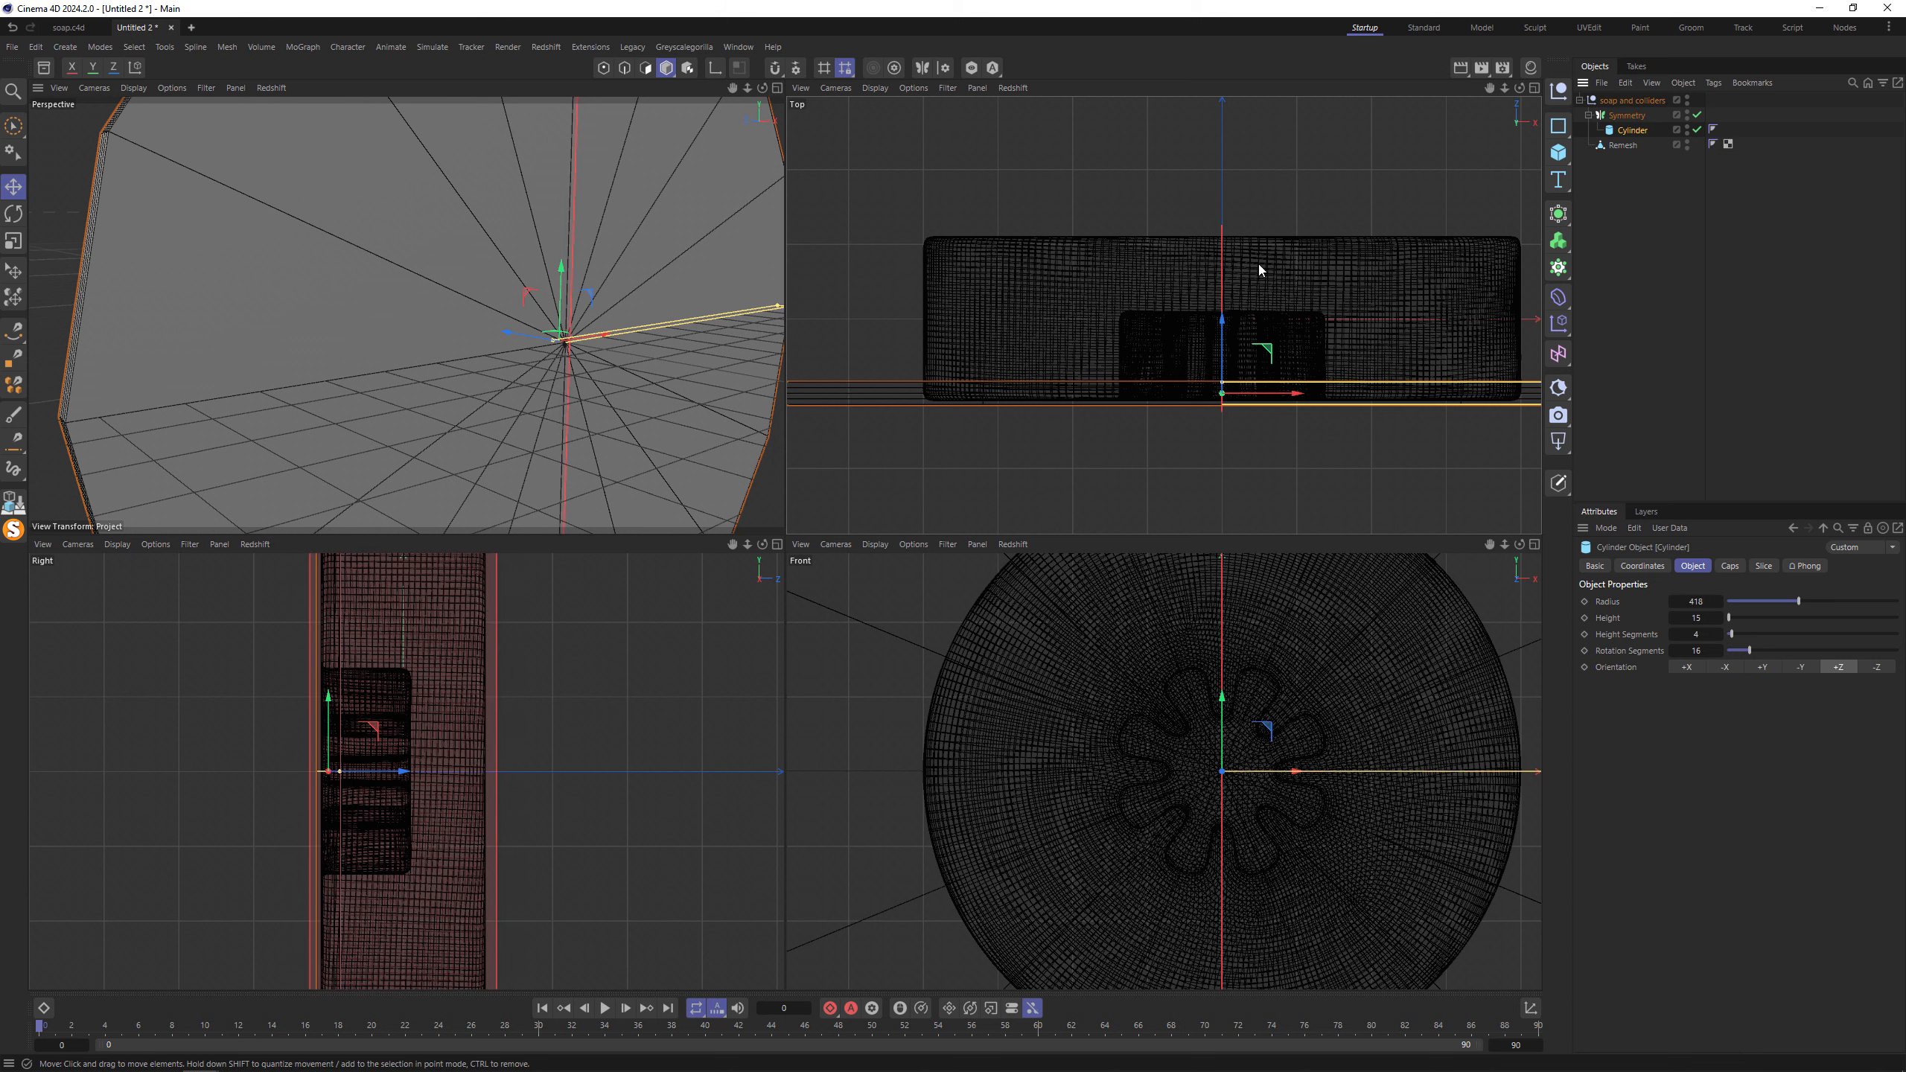
Set the Symmetry generator to mirror the cylinder plate along Z from + to -, with X and Y off.
click(1626, 115)
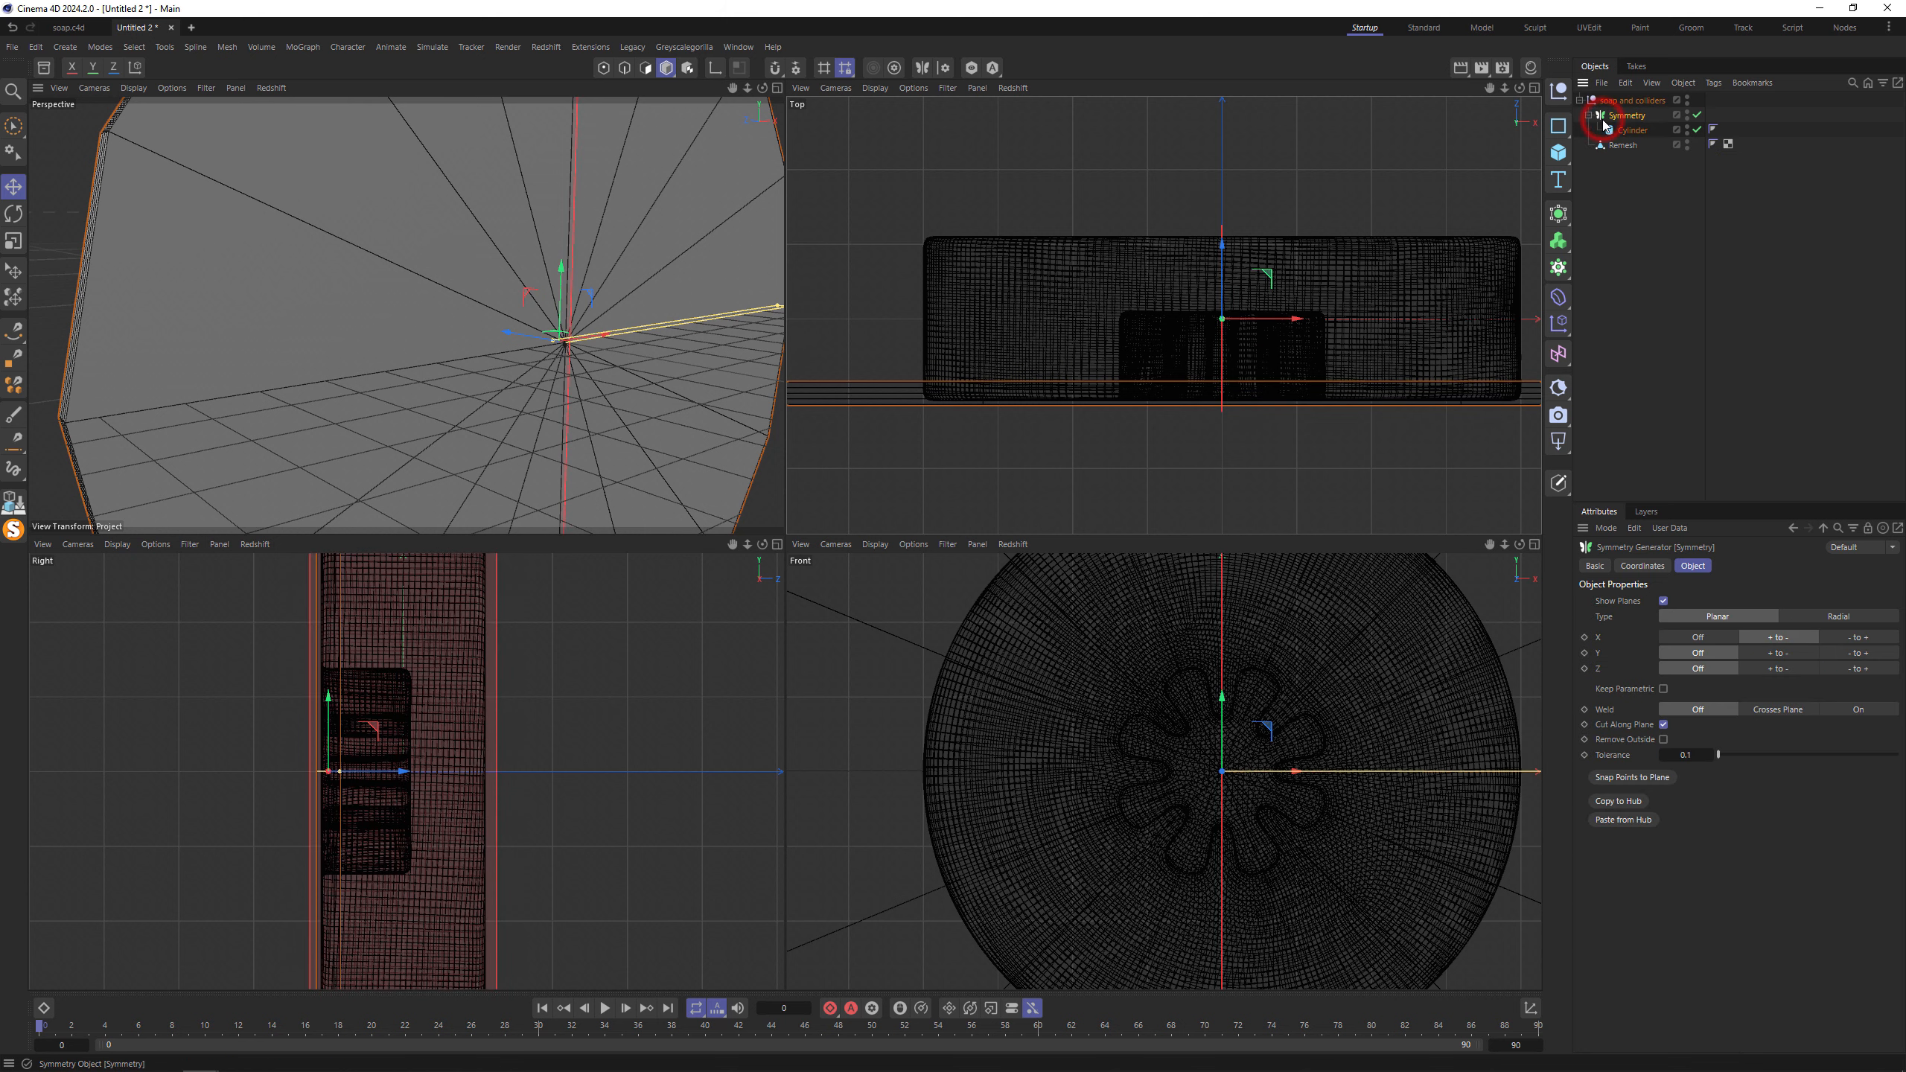
click(1773, 653)
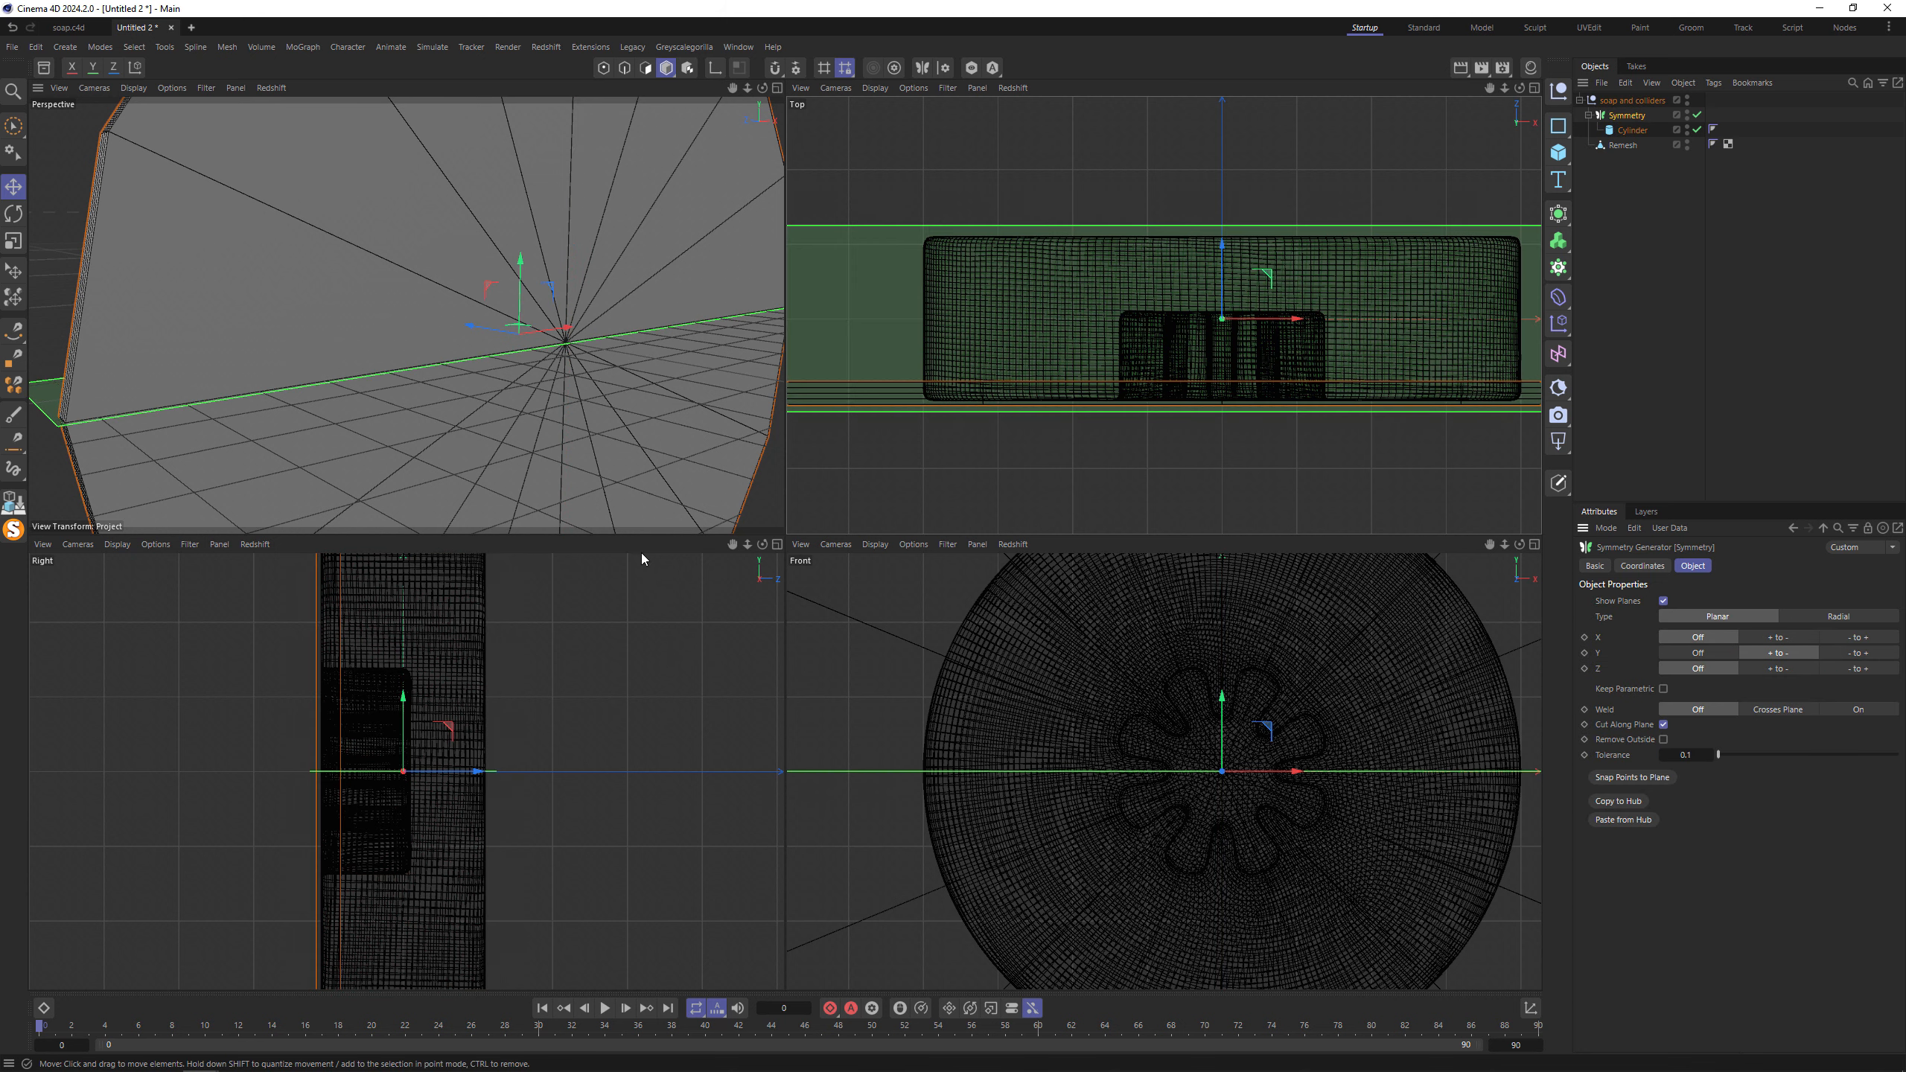
middle_click(573, 464)
key(h)
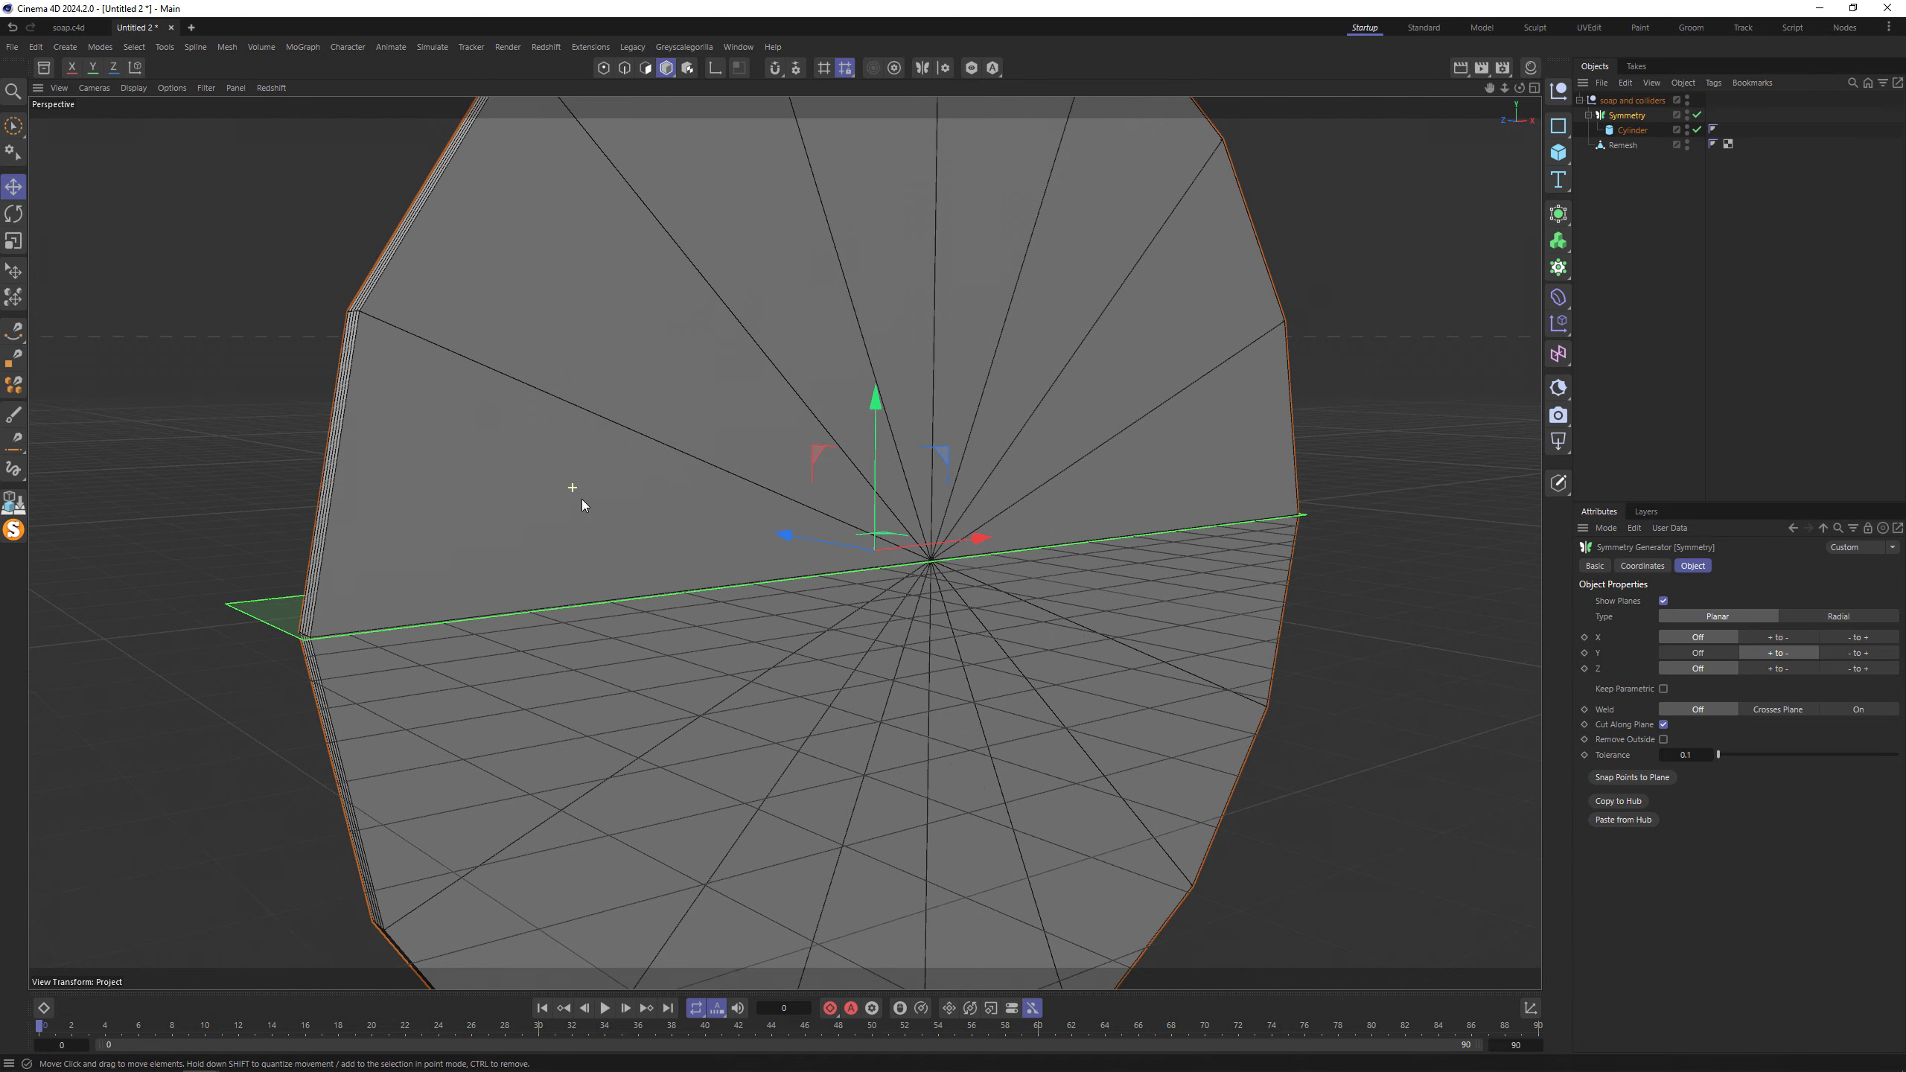
click(1698, 653)
click(1778, 668)
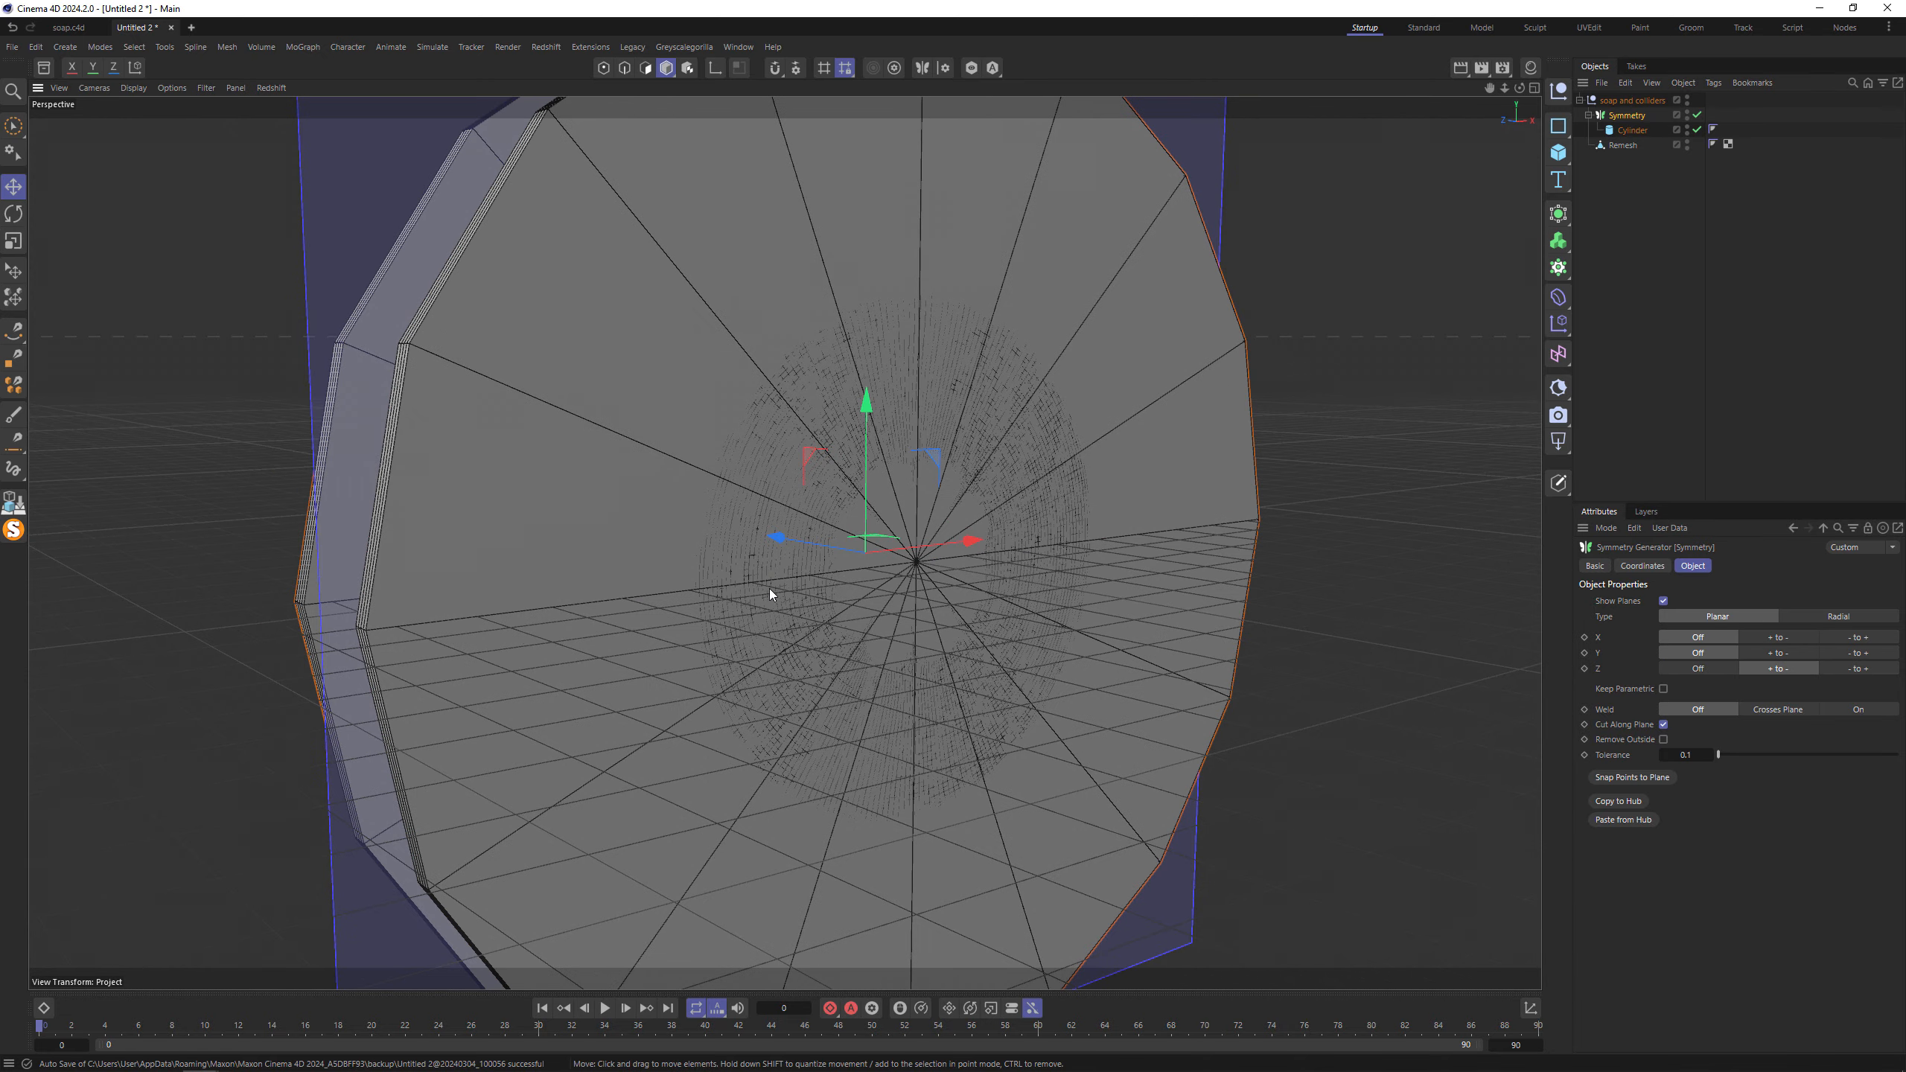
scroll(772, 591, down, 1)
mouse_move(805, 503)
alt+mouse_down()
mouse_move(941, 492)
mouse_move(917, 494)
mouse_move(902, 405)
mouse_move(956, 436)
mouse_move(870, 455)
alt+mouse_up()
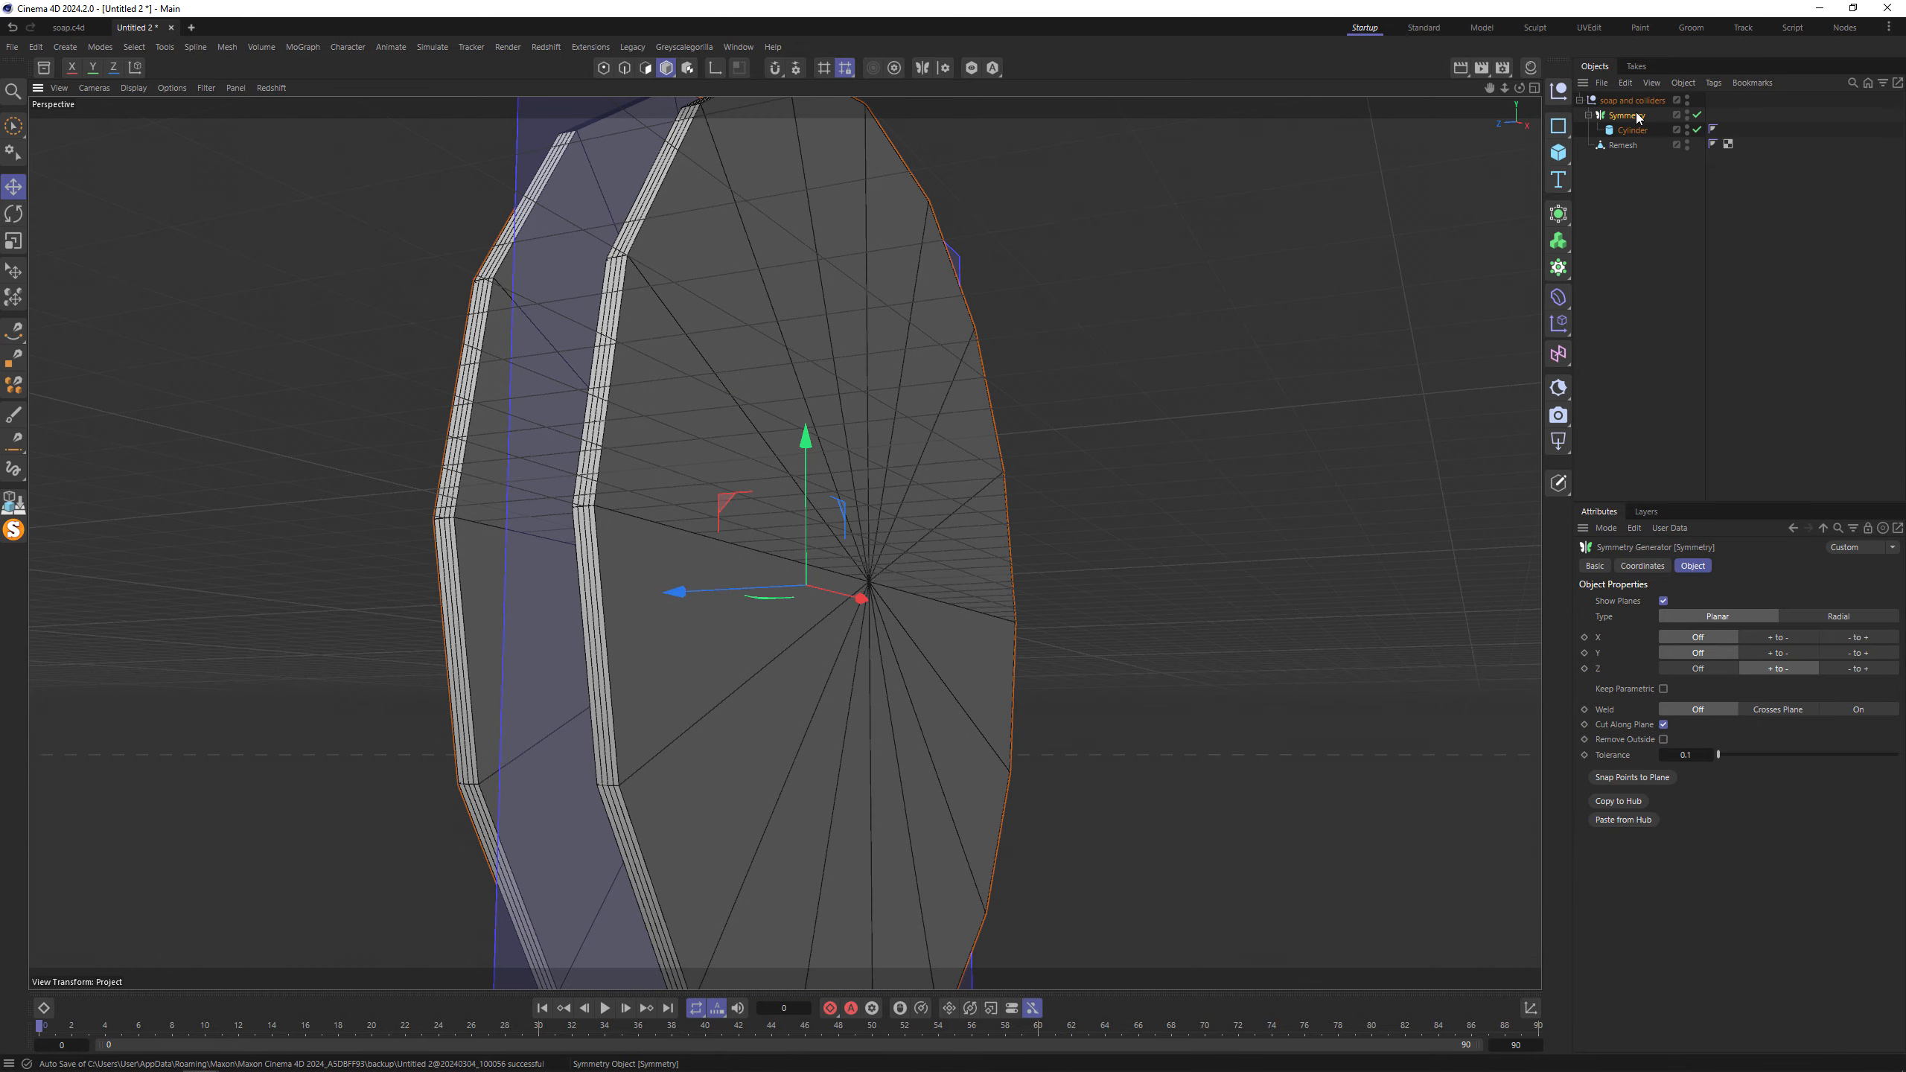
Add Collider simulation tags to both Symmetry and Remesh, with Collider Side set to Both.
click(1589, 116)
drag(1630, 151, 1615, 121)
right_click(1615, 122)
mouse_move(1683, 352)
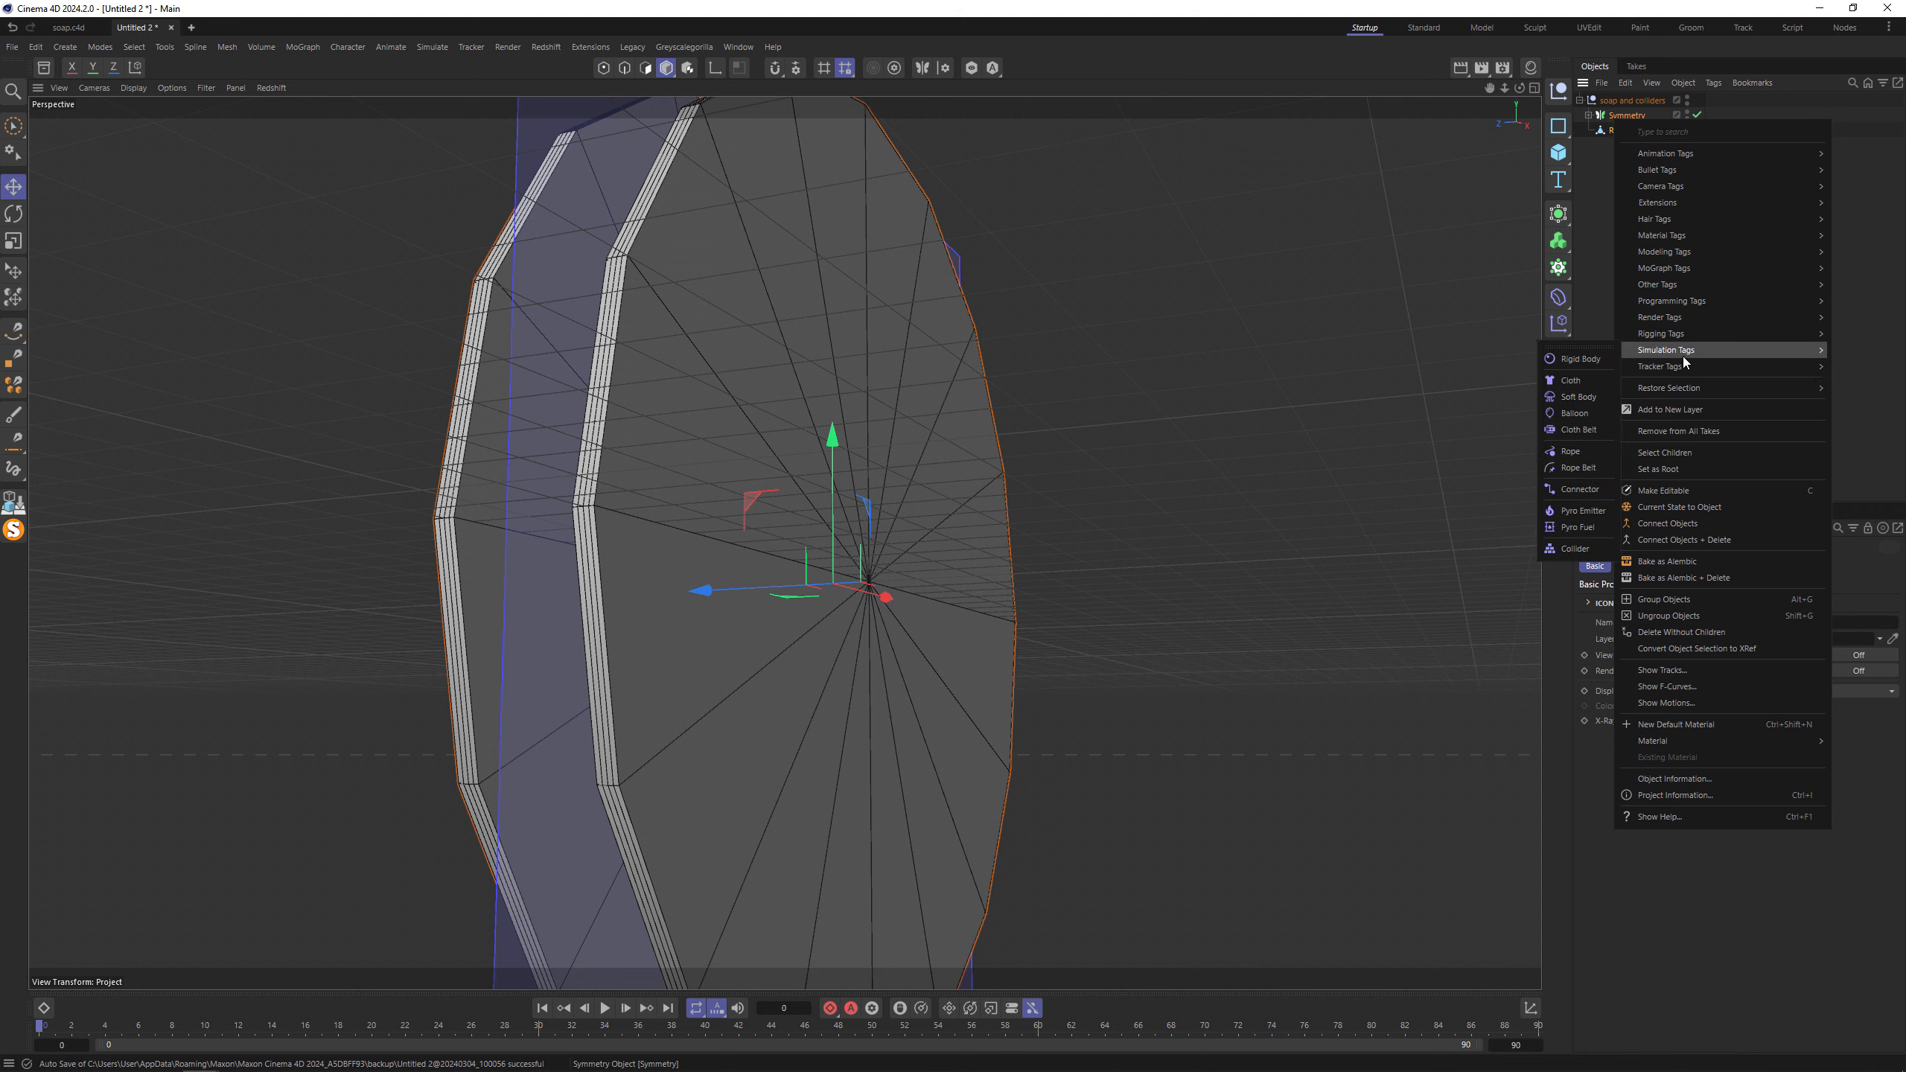
click(1576, 548)
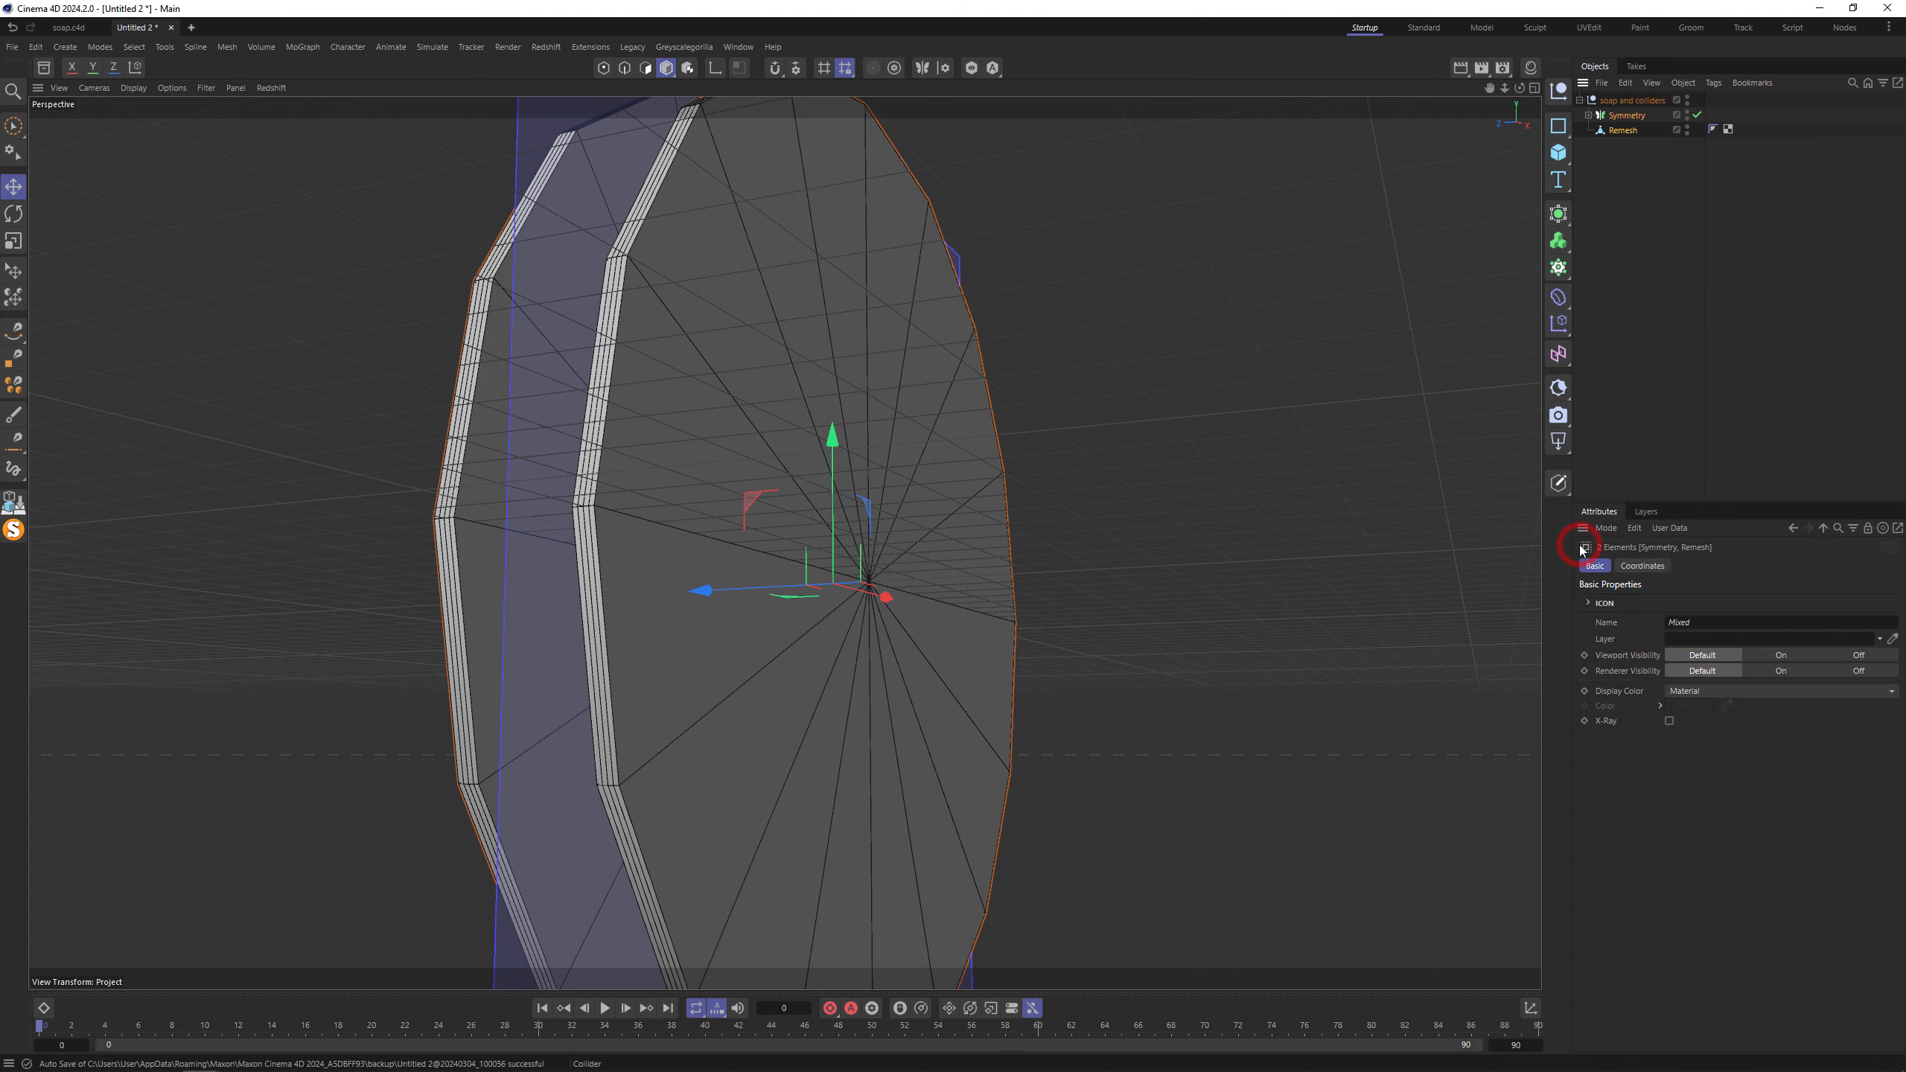
click(1855, 665)
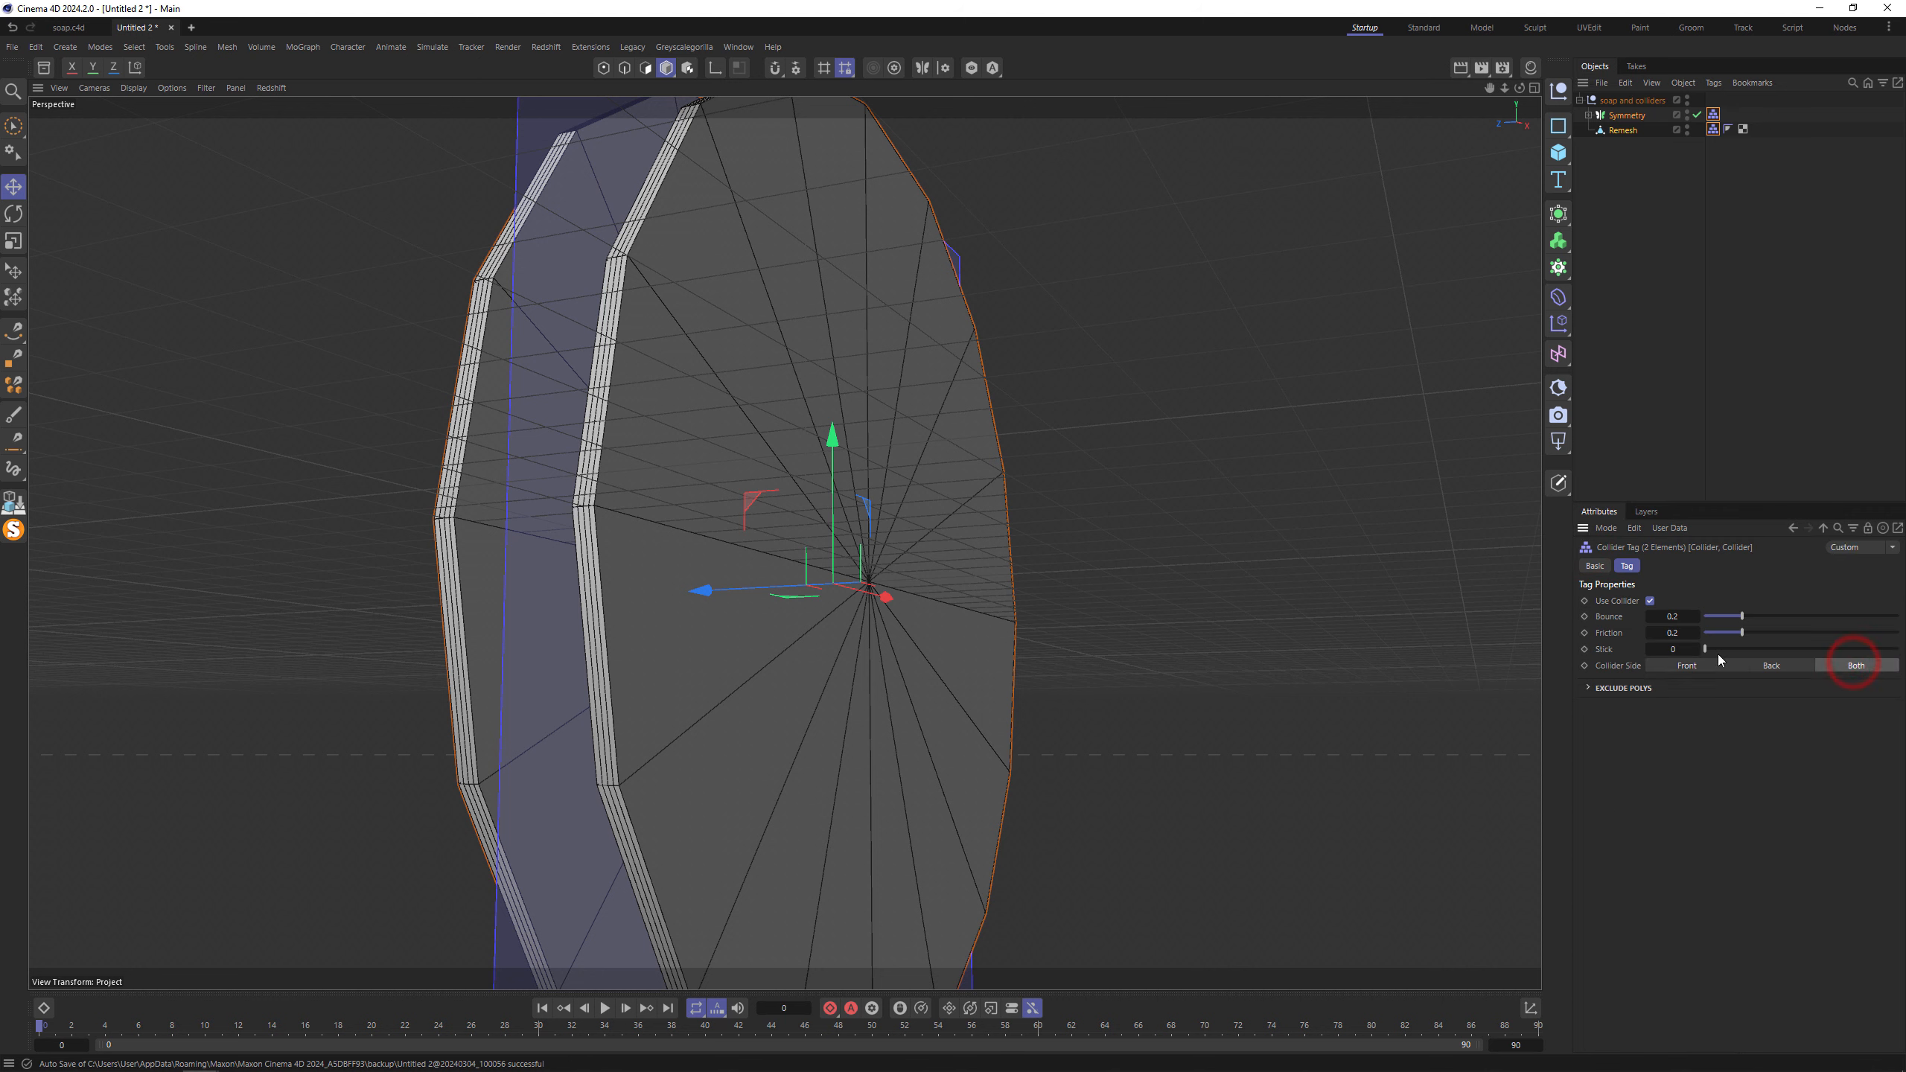
click(1659, 206)
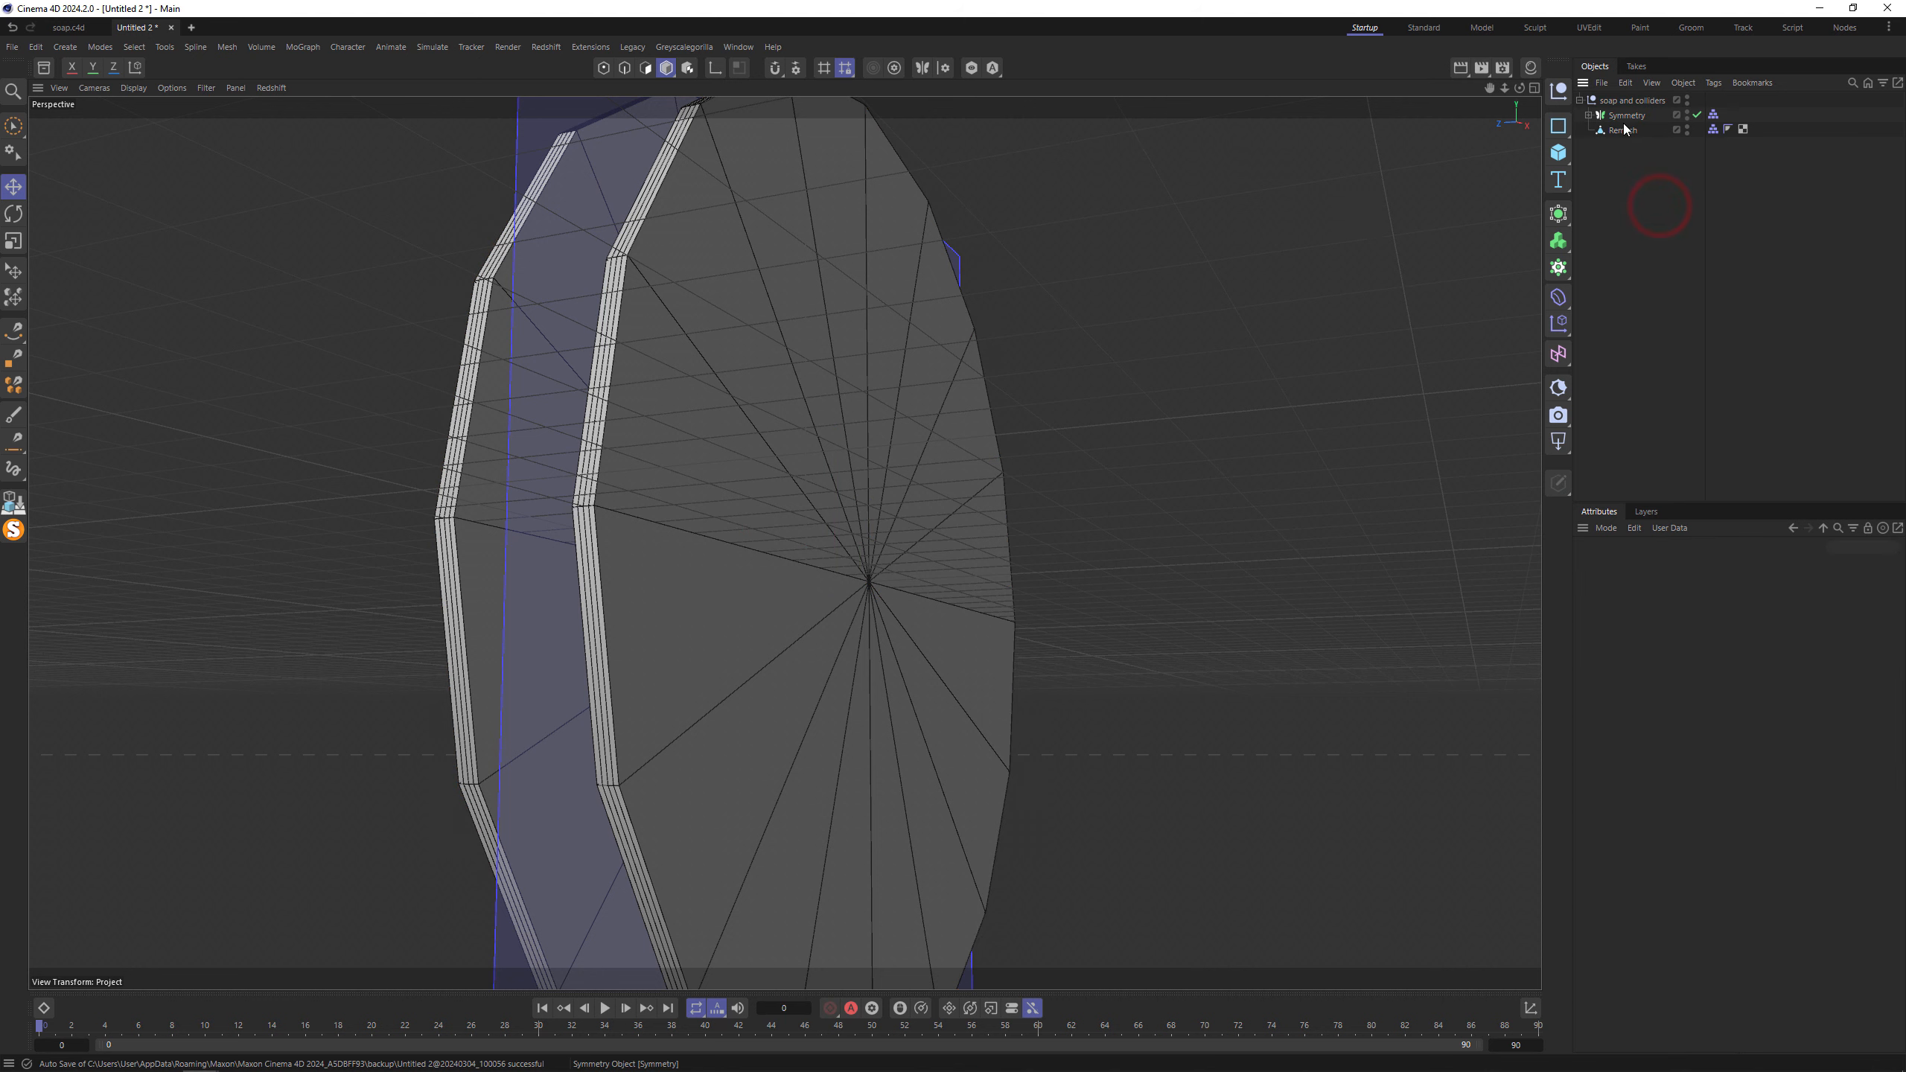
Hide the Symmetry plates in the viewport and add a Sphere of type Hexahedron.
click(1687, 114)
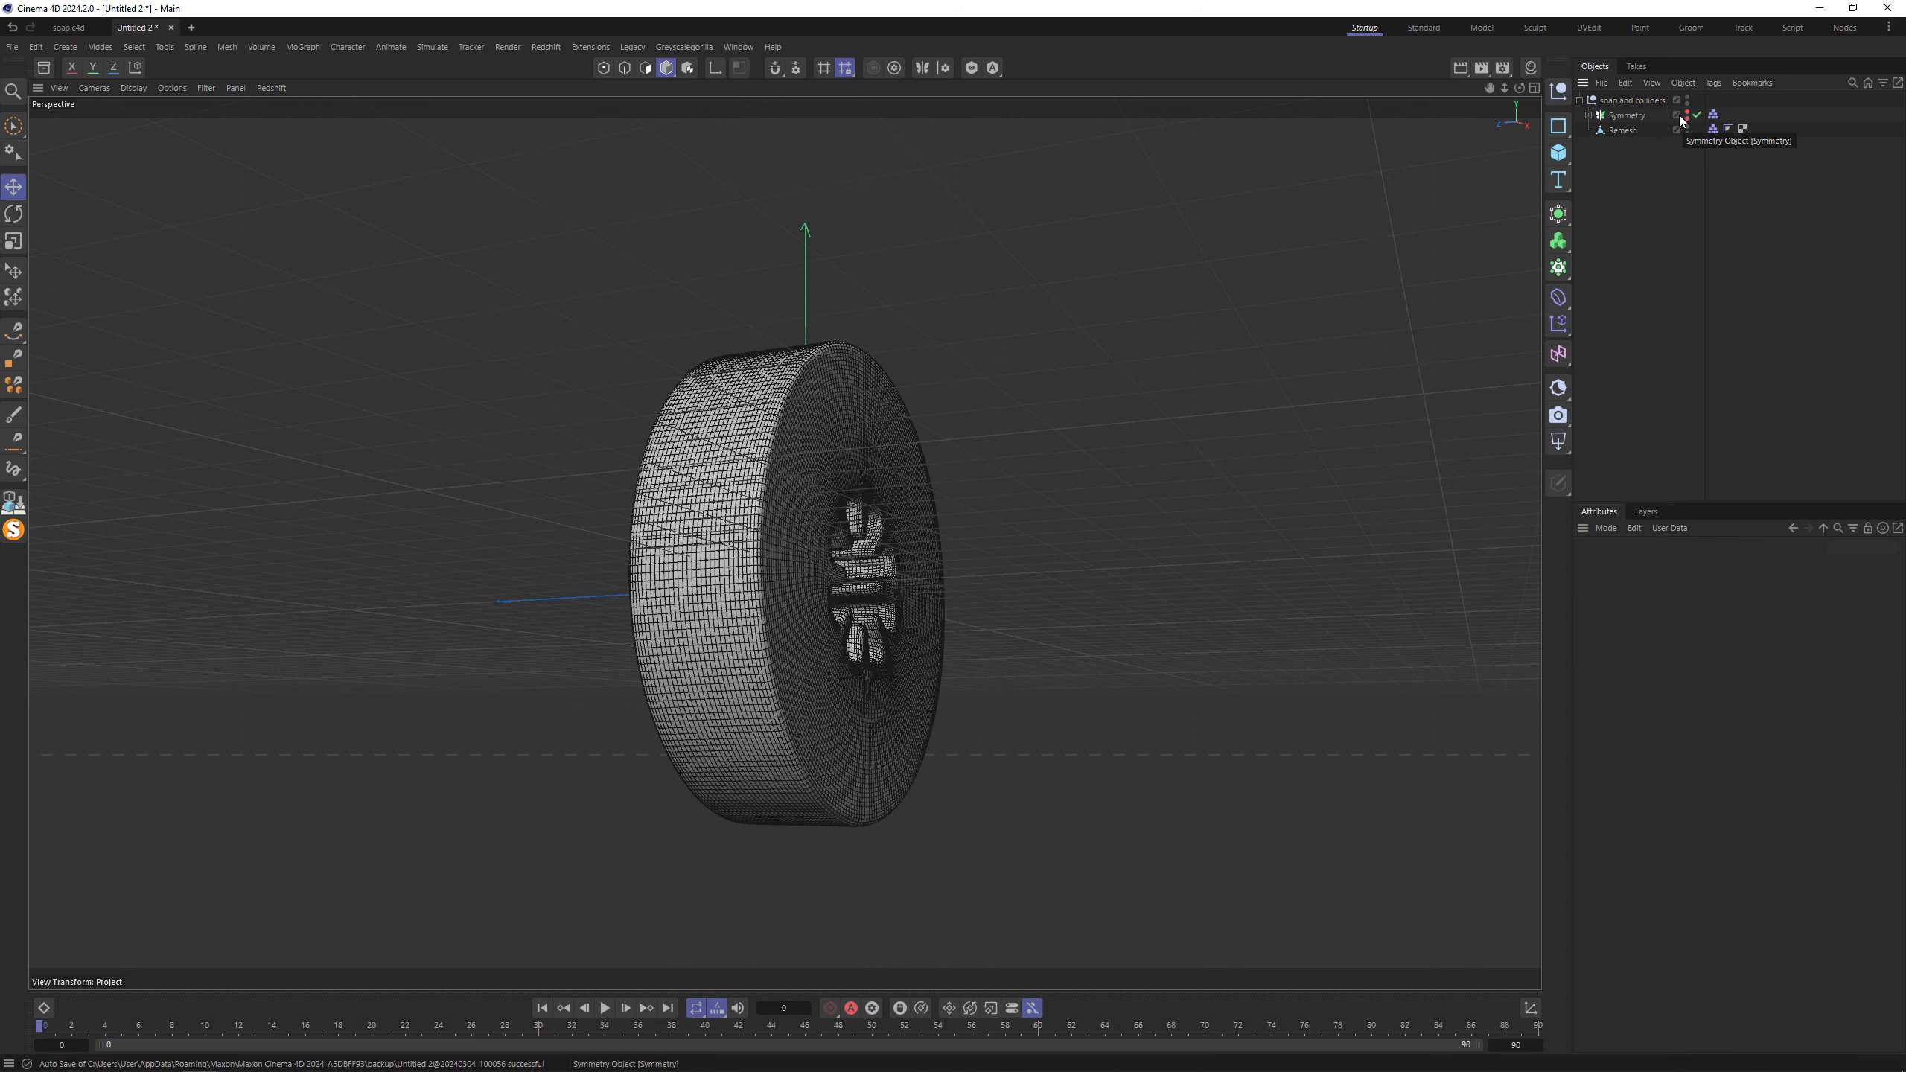
click(1558, 152)
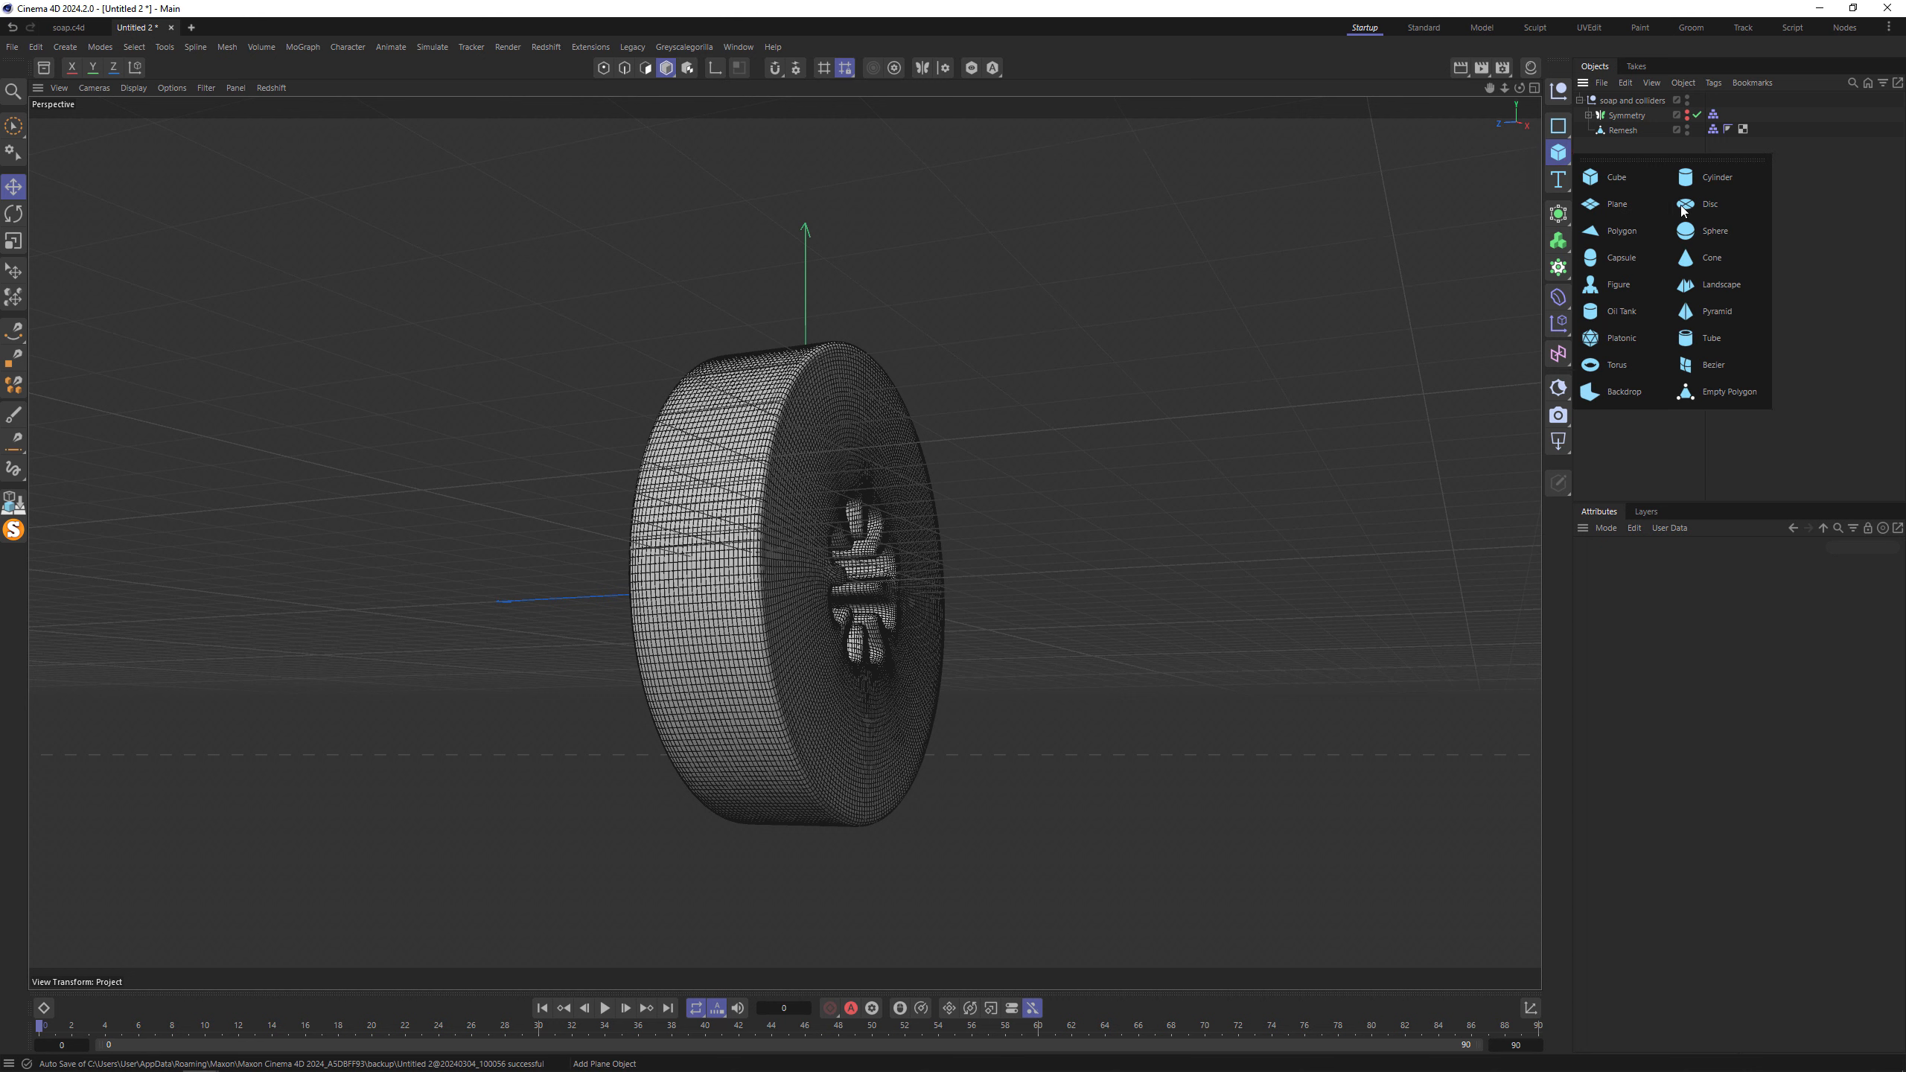
click(1723, 222)
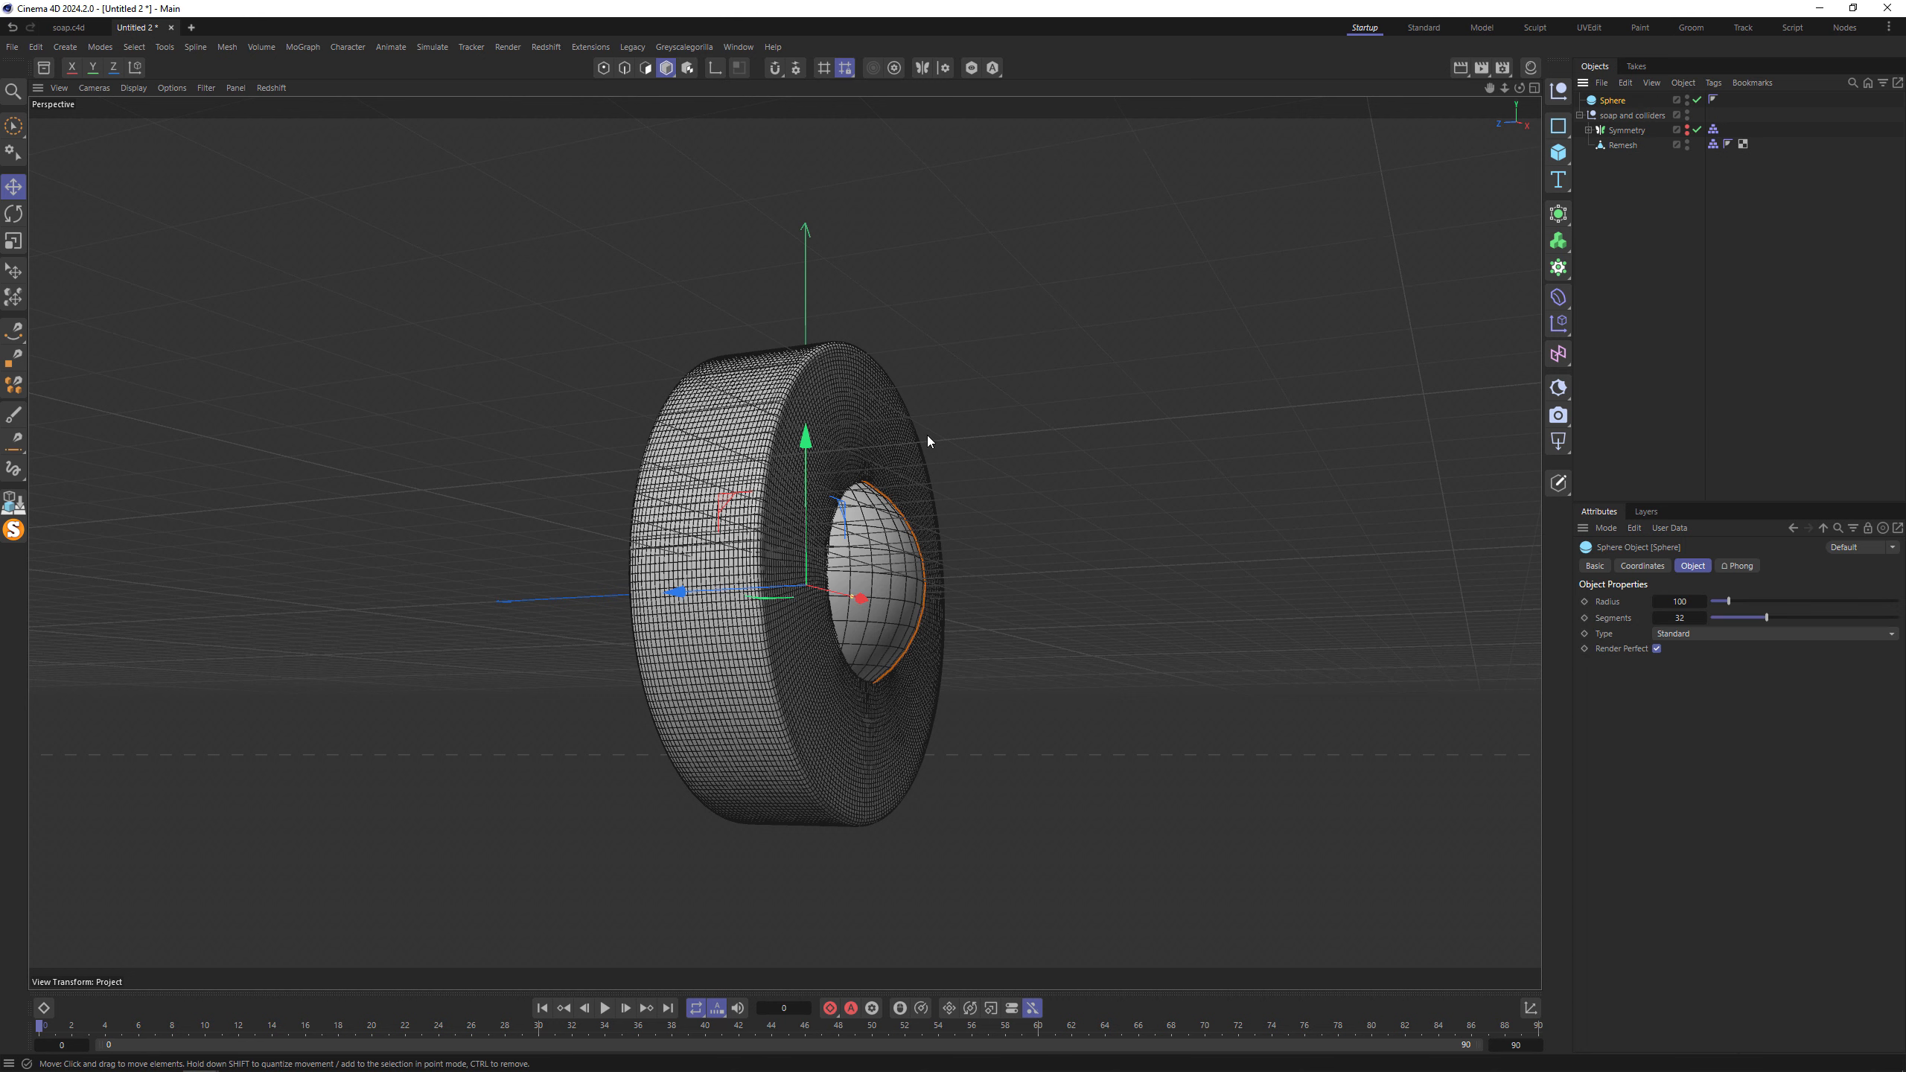
click(1713, 633)
click(1693, 702)
scroll(835, 465, up, 5)
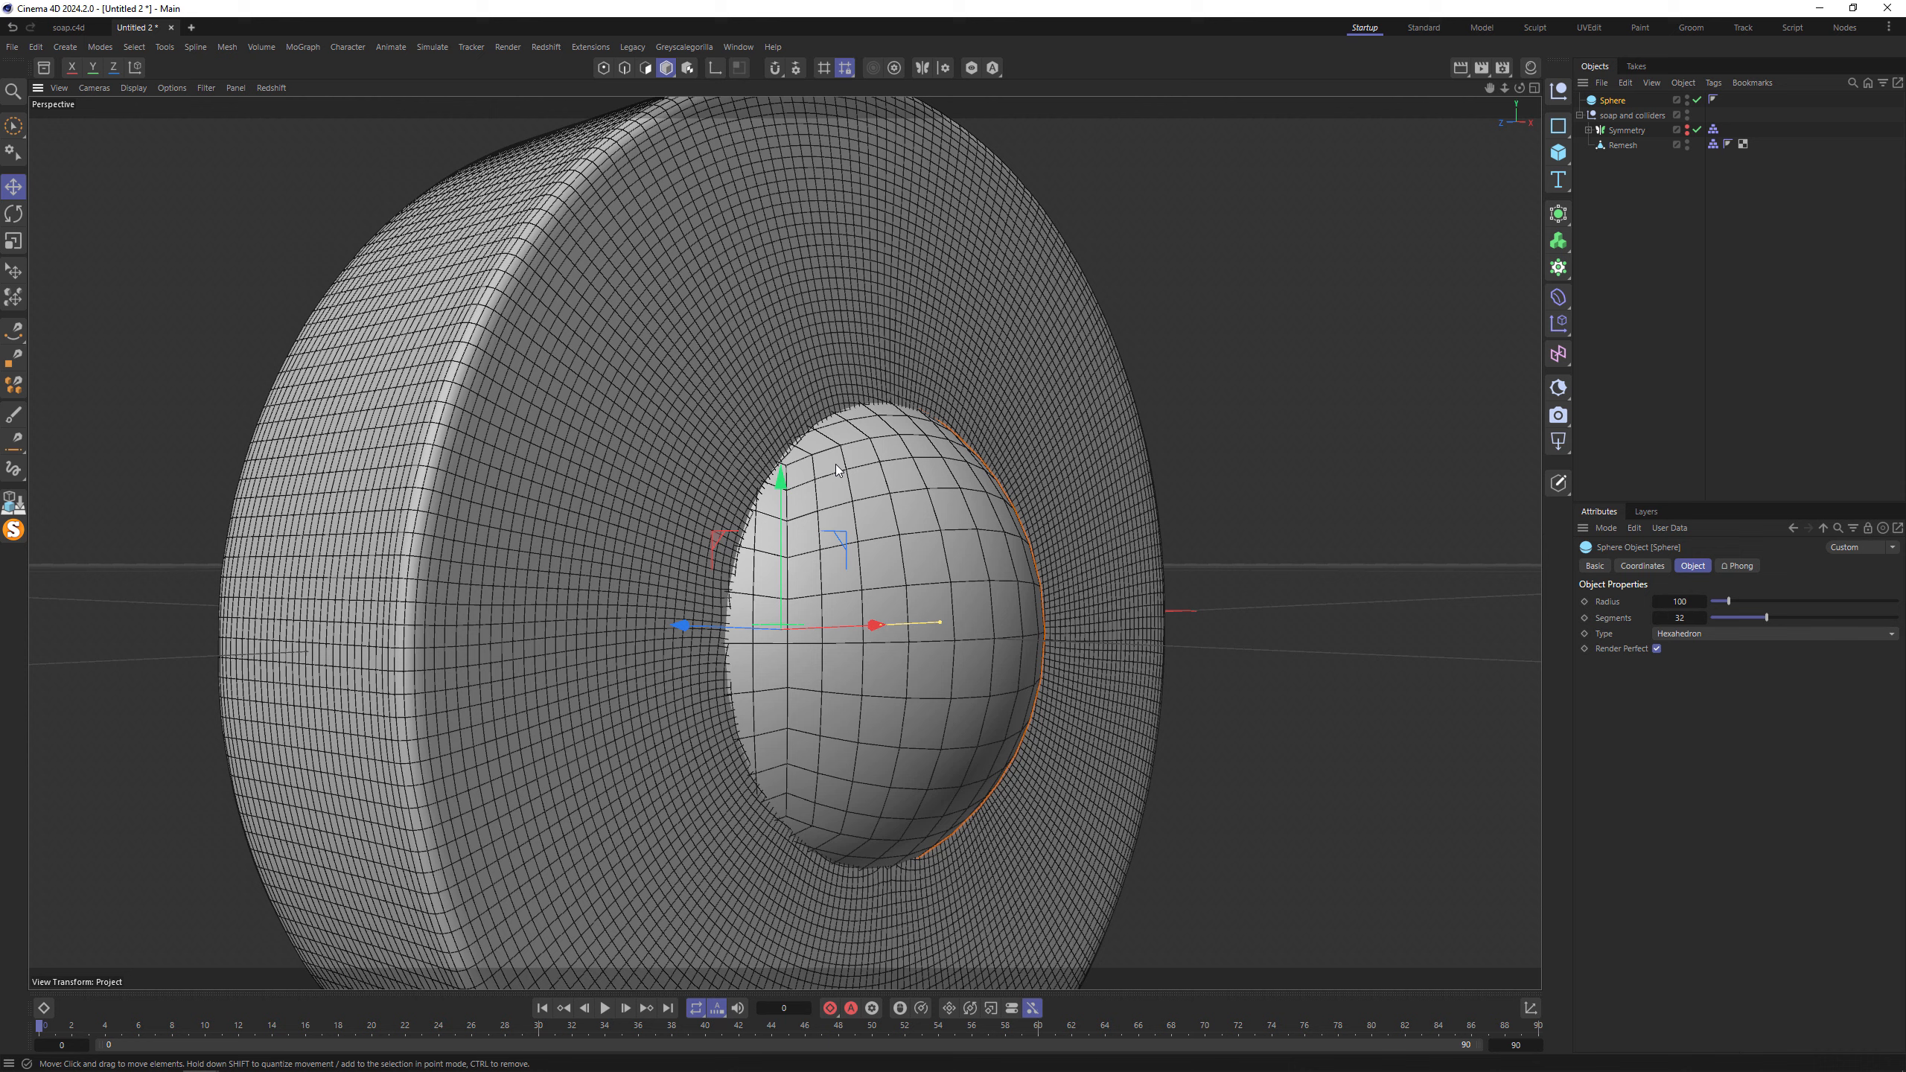
Put the Sphere in a Cloner in Radial mode on the XY plane with radius 304.
alt+click(1558, 268)
click(1726, 601)
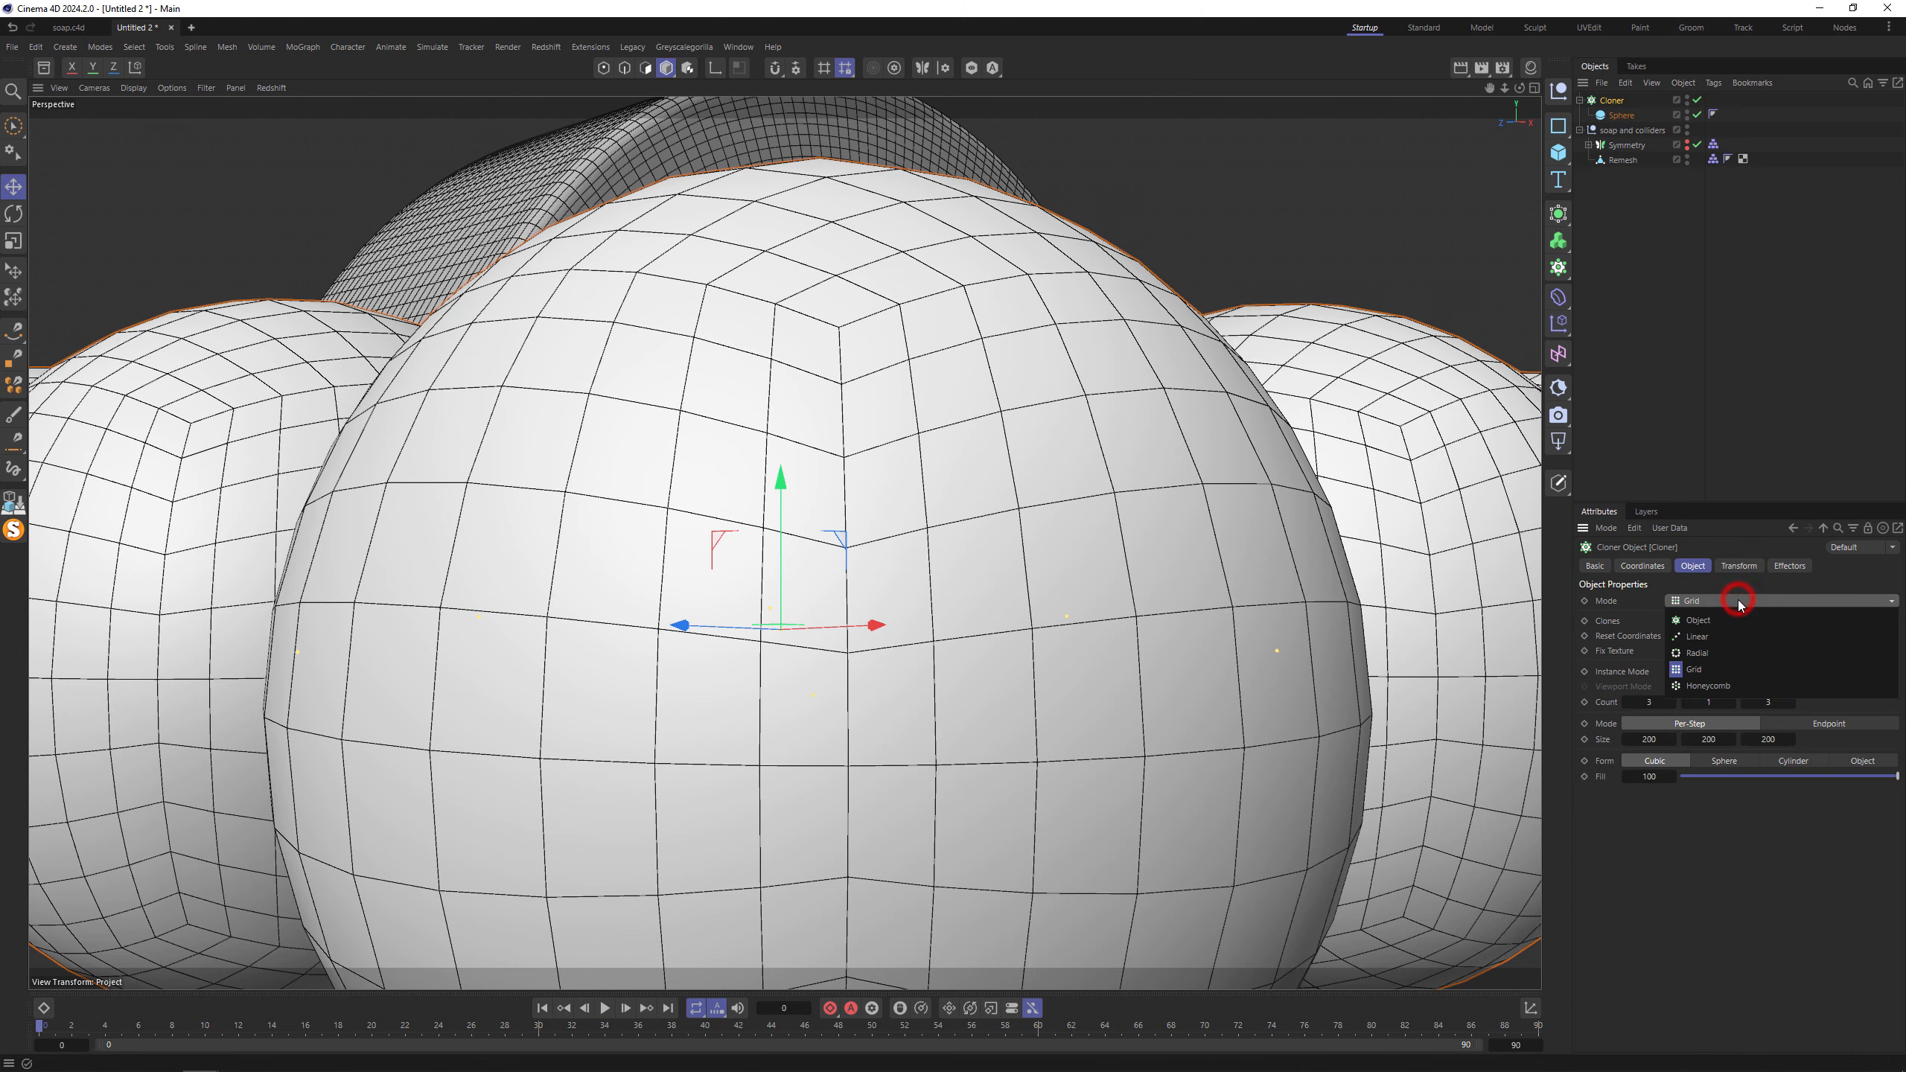
click(1731, 650)
key(F4)
click(1775, 736)
click(1726, 735)
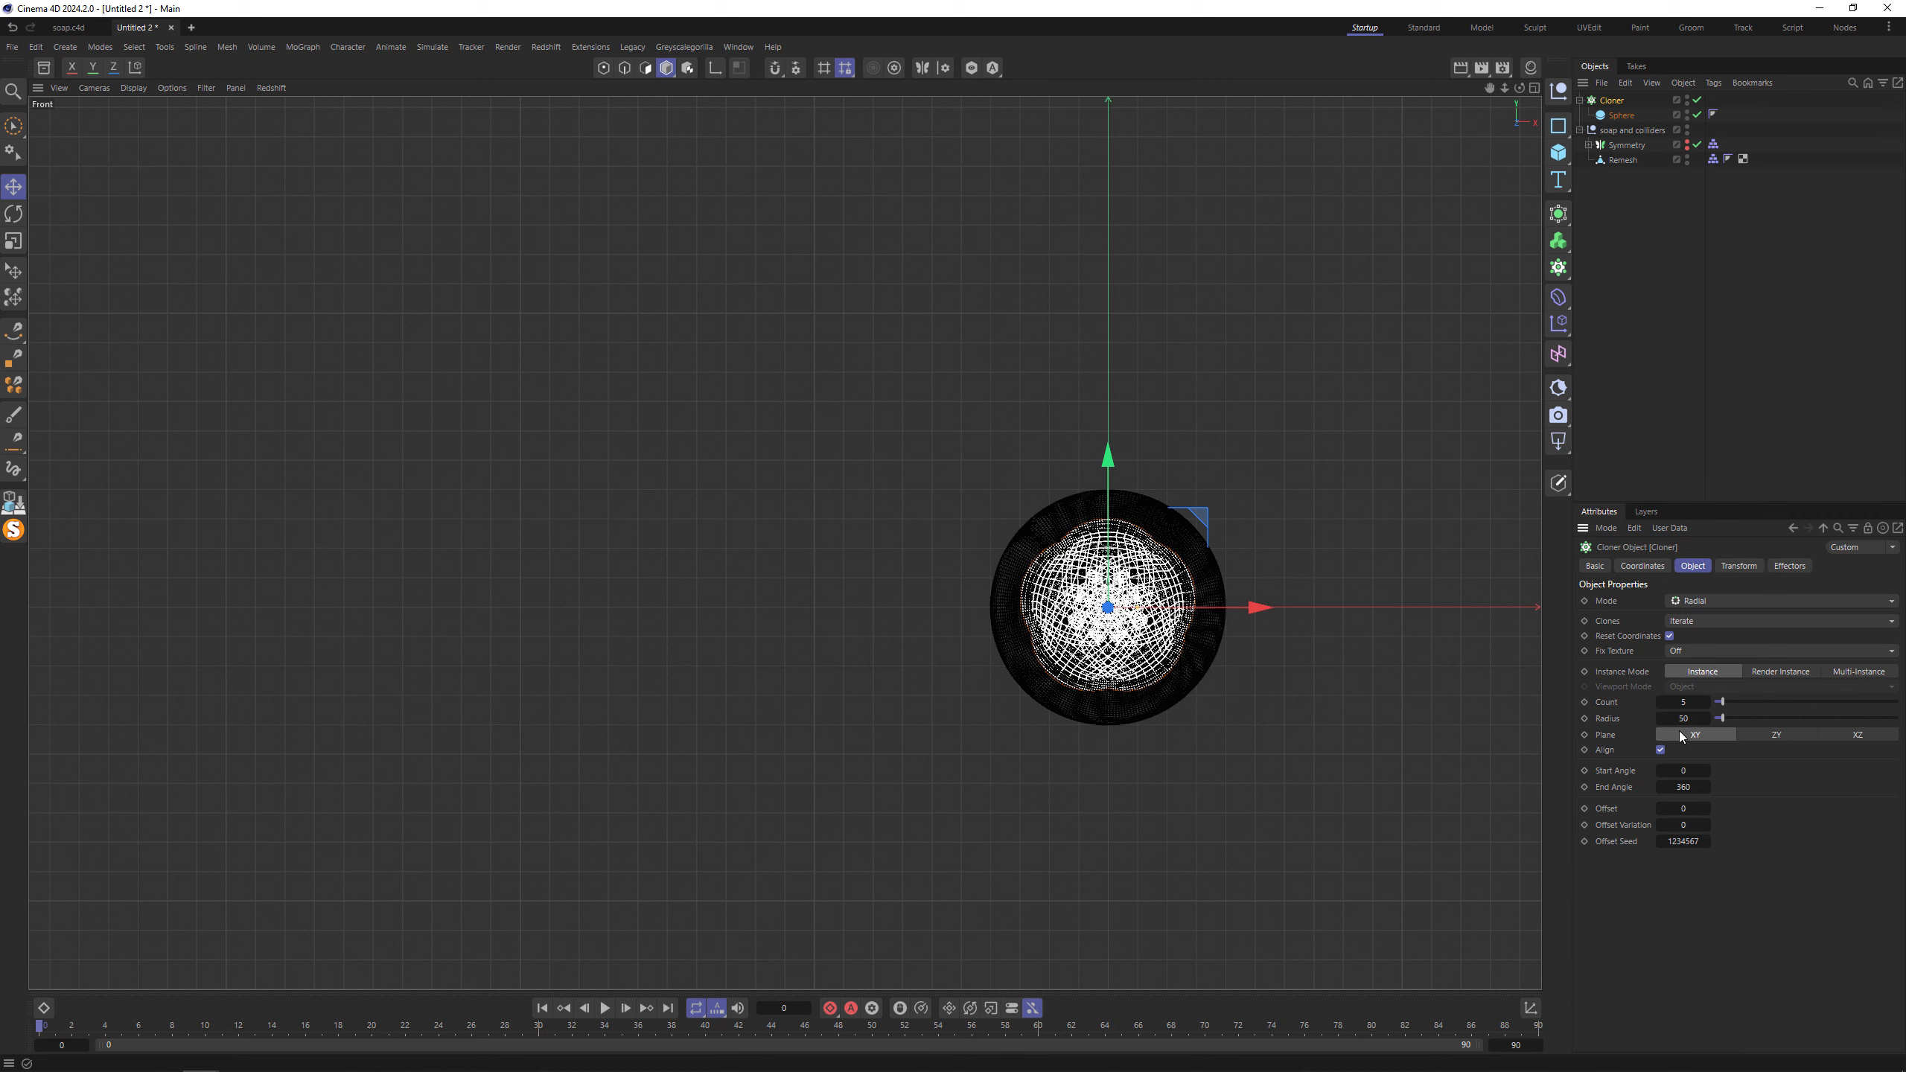
mouse_move(1737, 717)
mouse_down()
mouse_move(1760, 717)
mouse_move(1734, 710)
mouse_up()
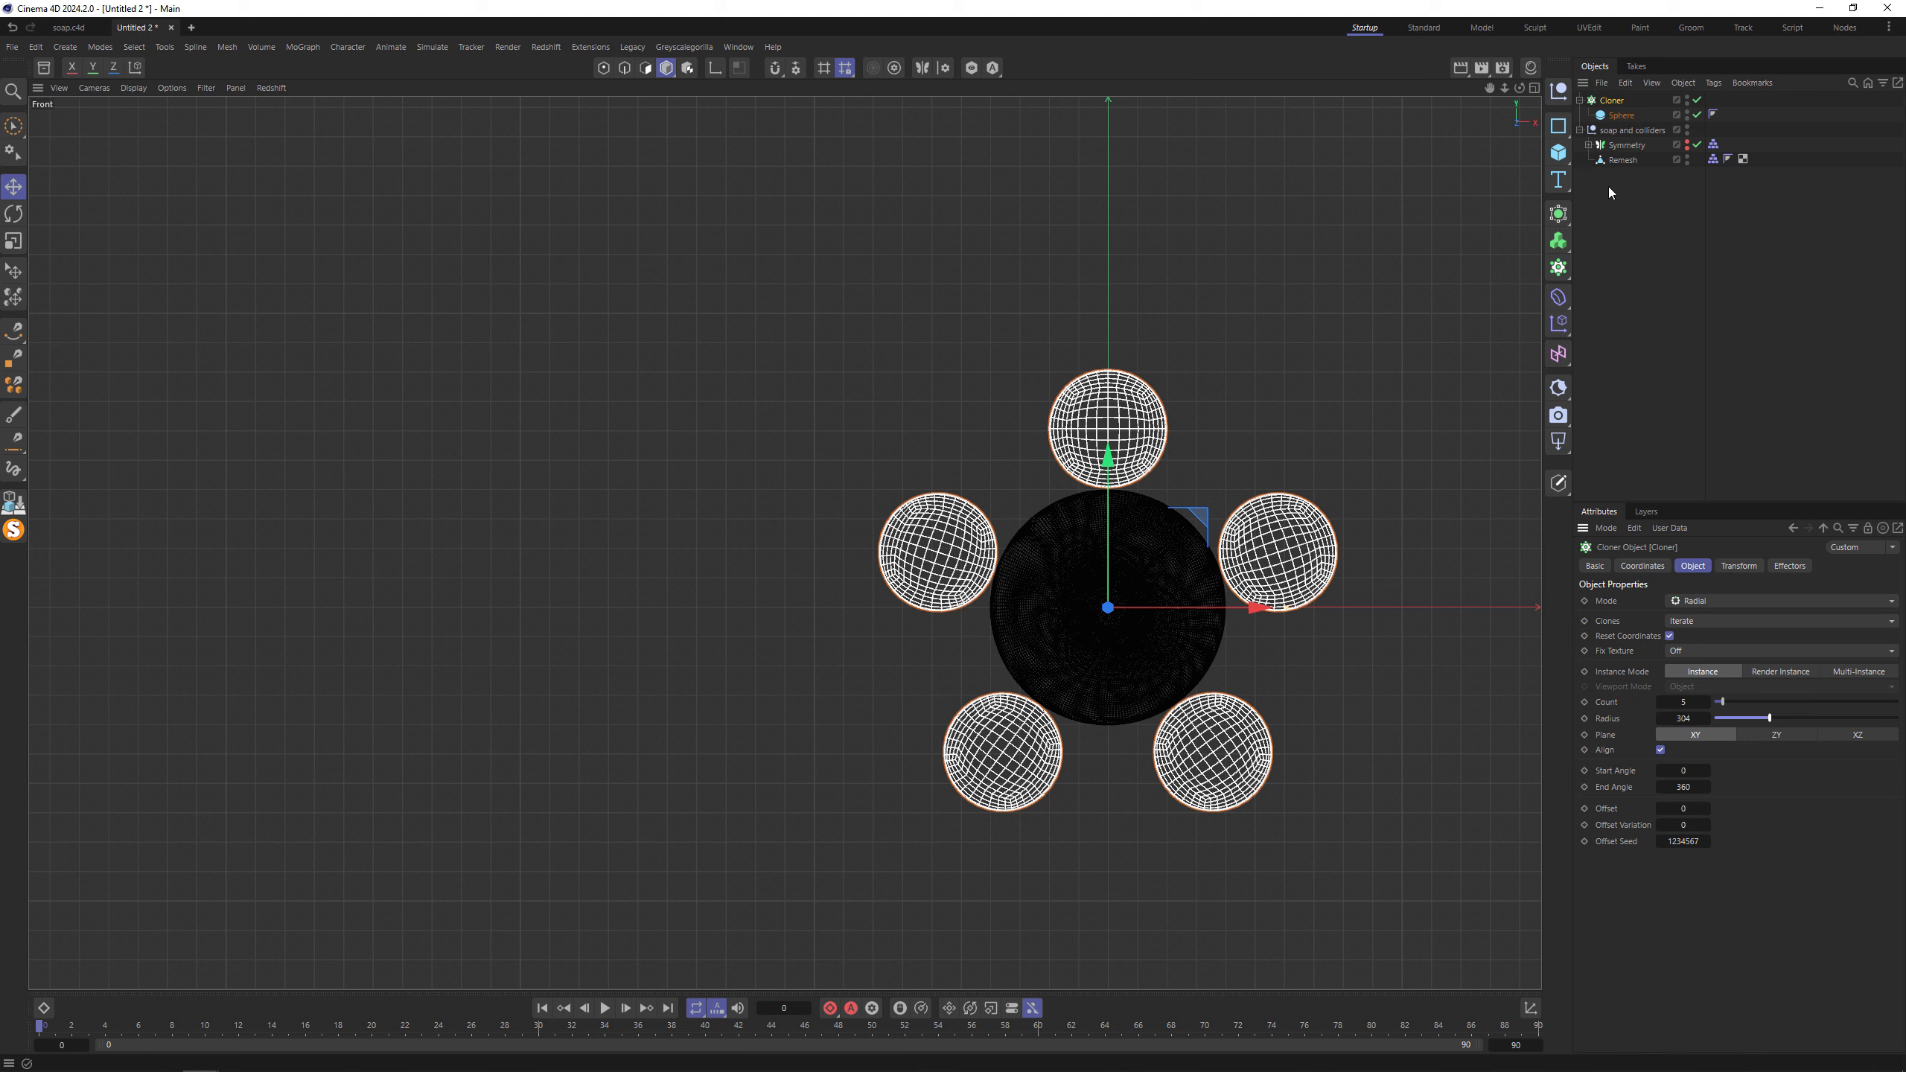
Set the cloned Sphere's radius to 20 and its segments to 64.
click(1621, 115)
double_click(1680, 602)
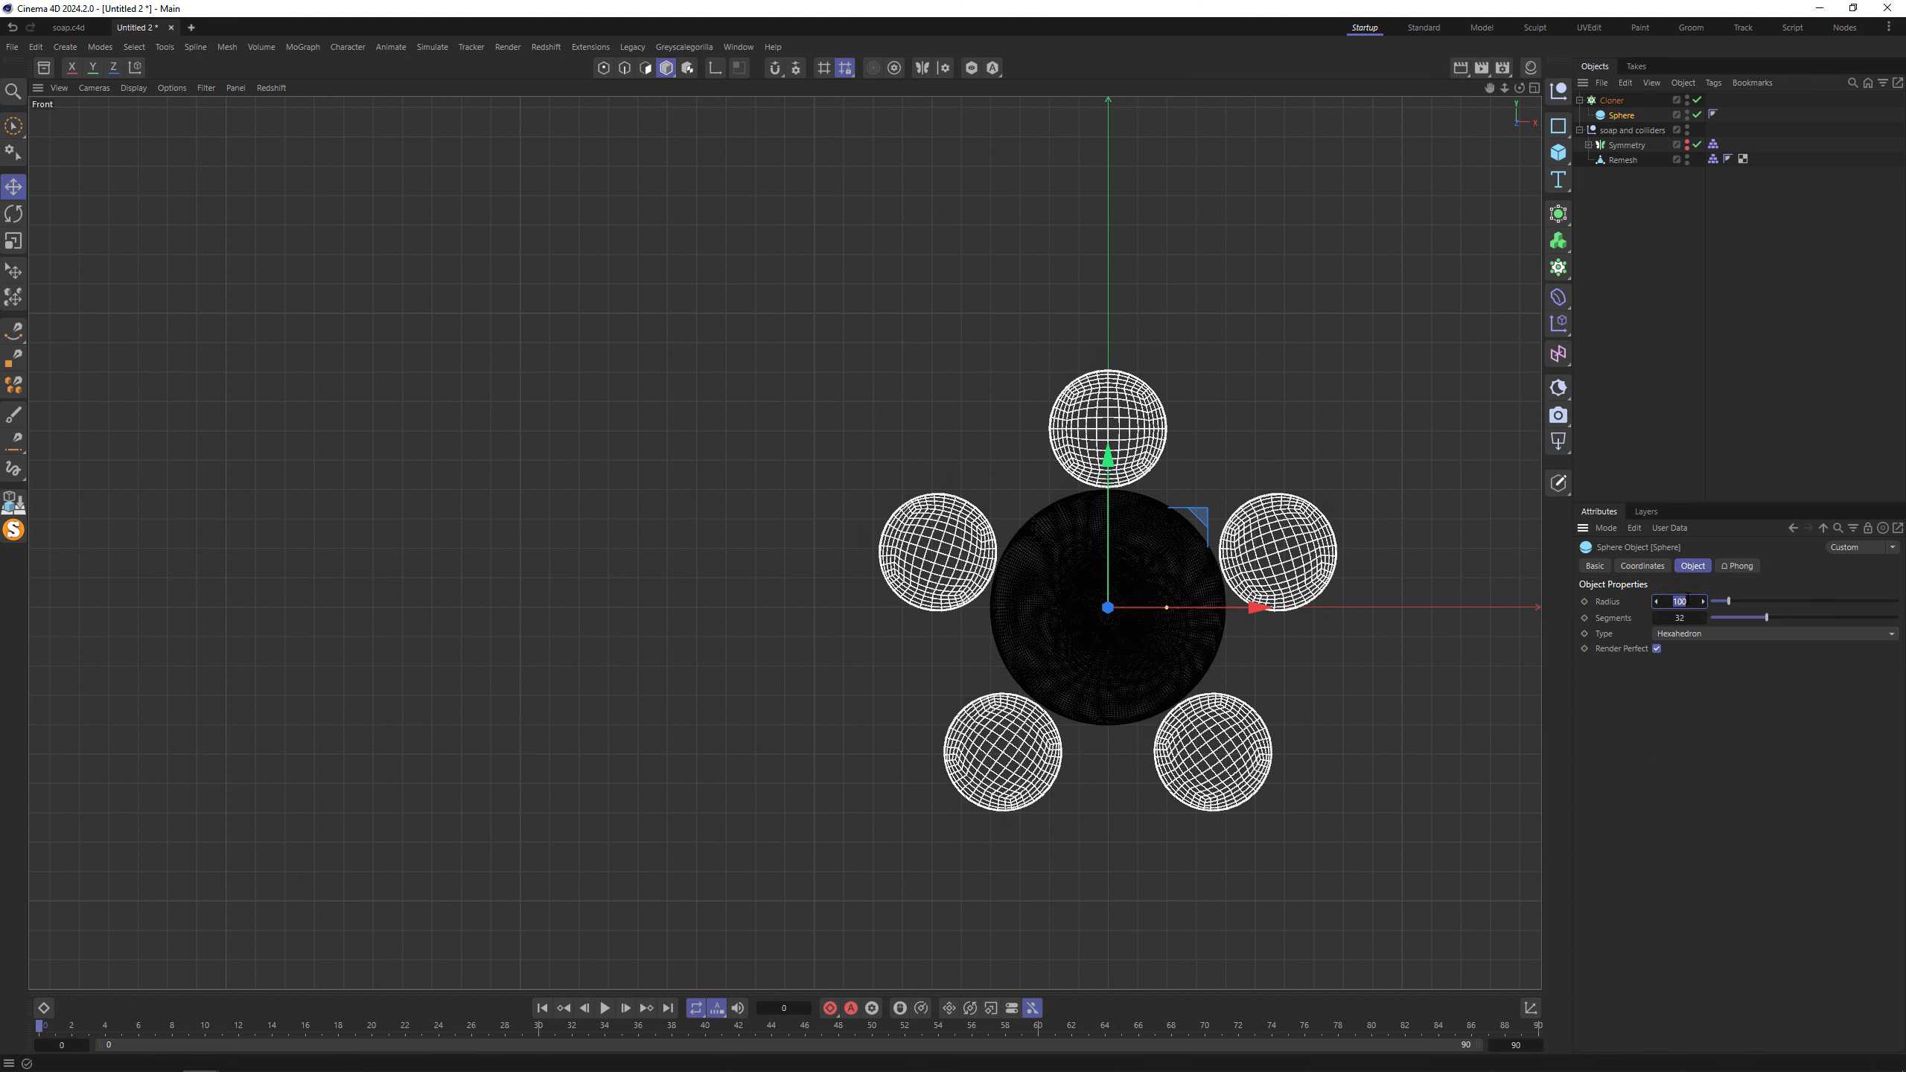
text(20)
key(Return)
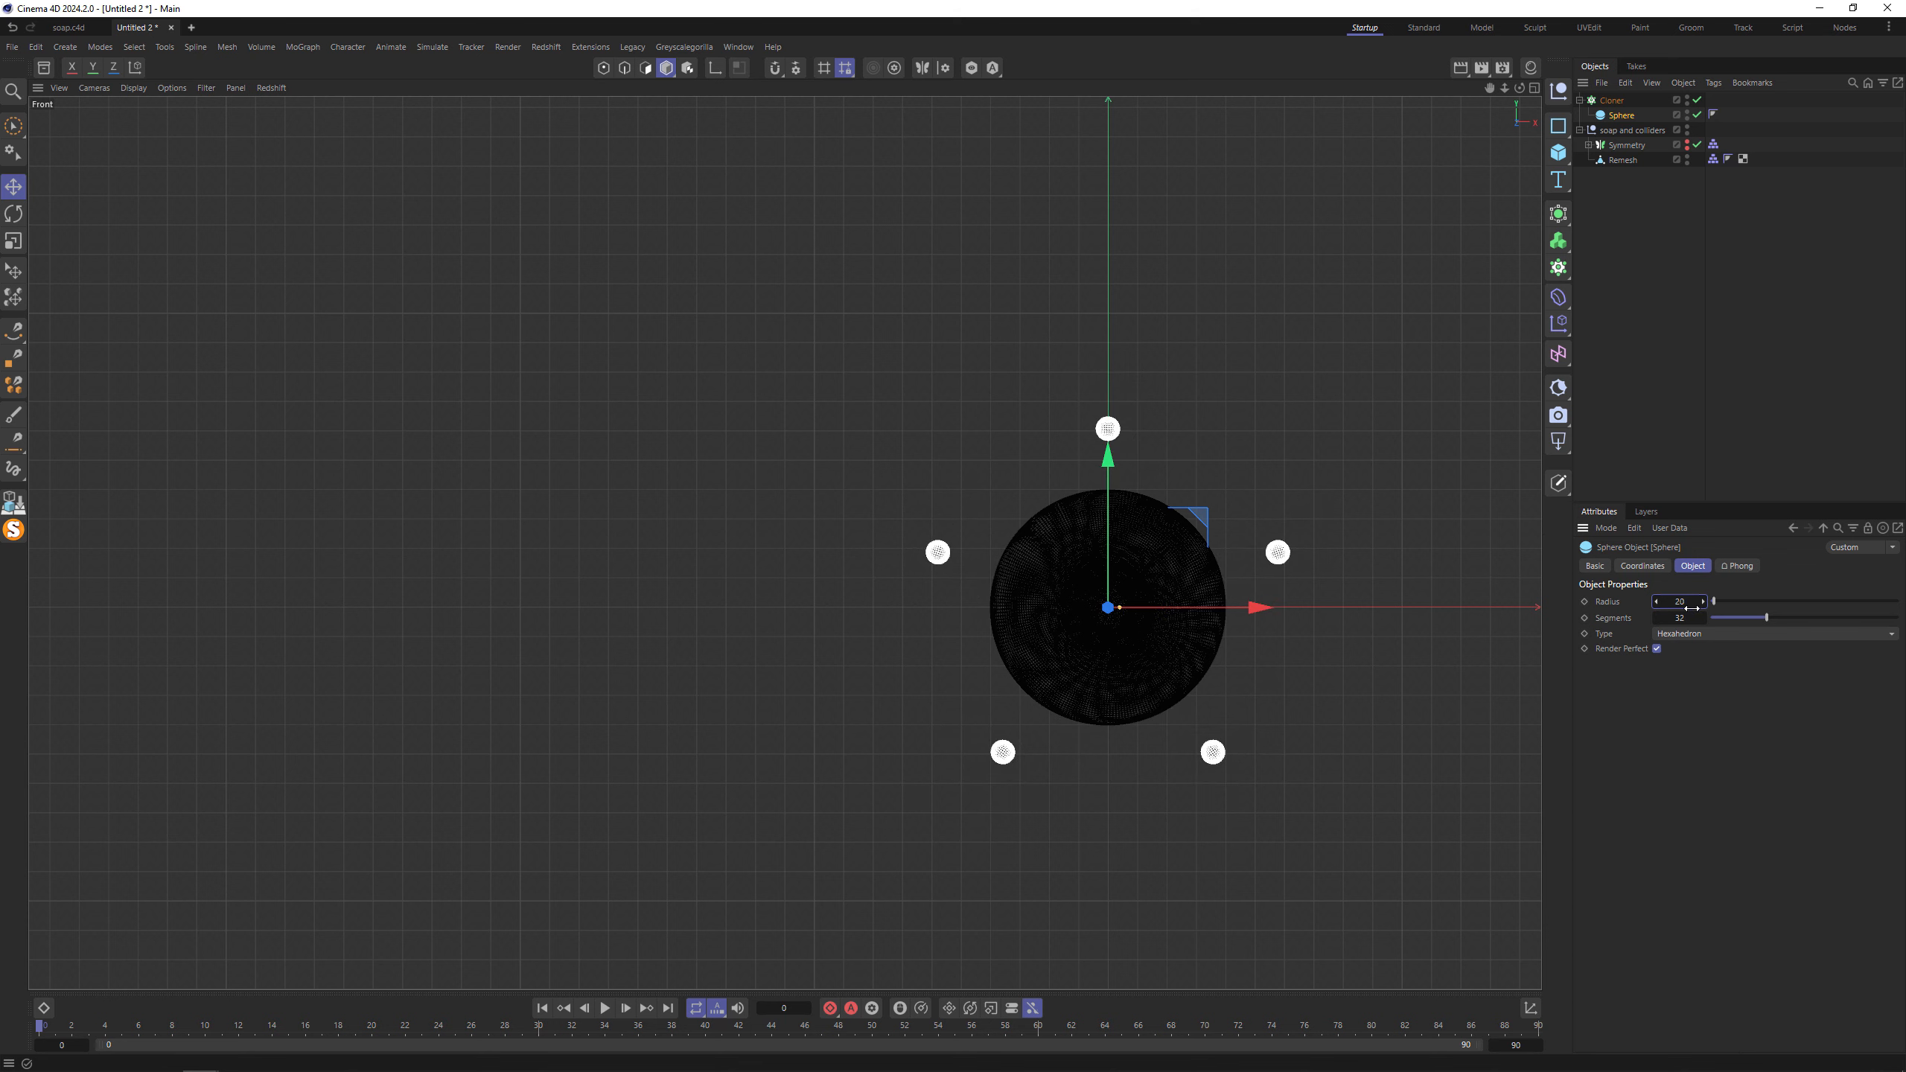
double_click(1686, 618)
text(64)
key(Return)
Set the radial Cloner's count to 11 and its radius to 237.
middle_click(508, 374)
middle_click(508, 374)
scroll(510, 375, up, 2)
alt+drag(550, 382, 675, 387)
click(1612, 100)
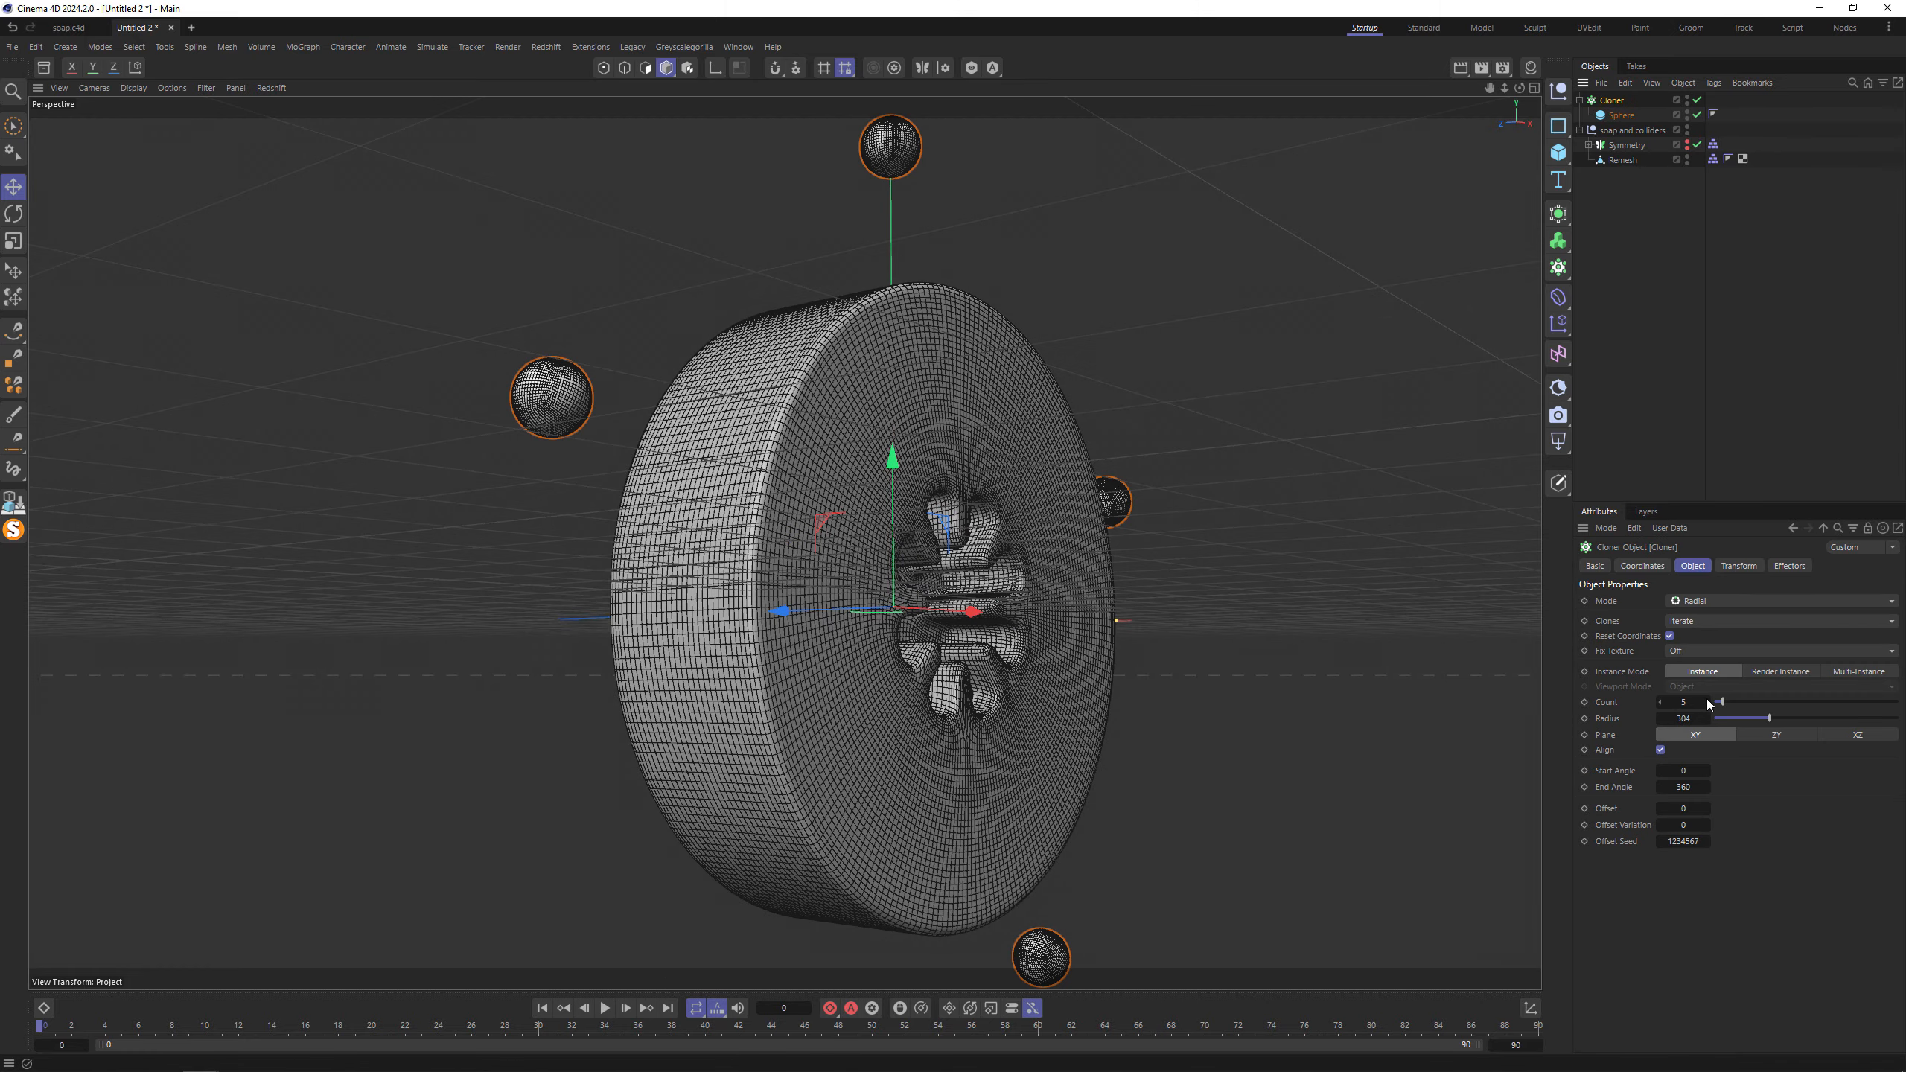
drag(1708, 704, 1662, 718)
Rename the Cloner as "Cloner Soft".
click(1615, 100)
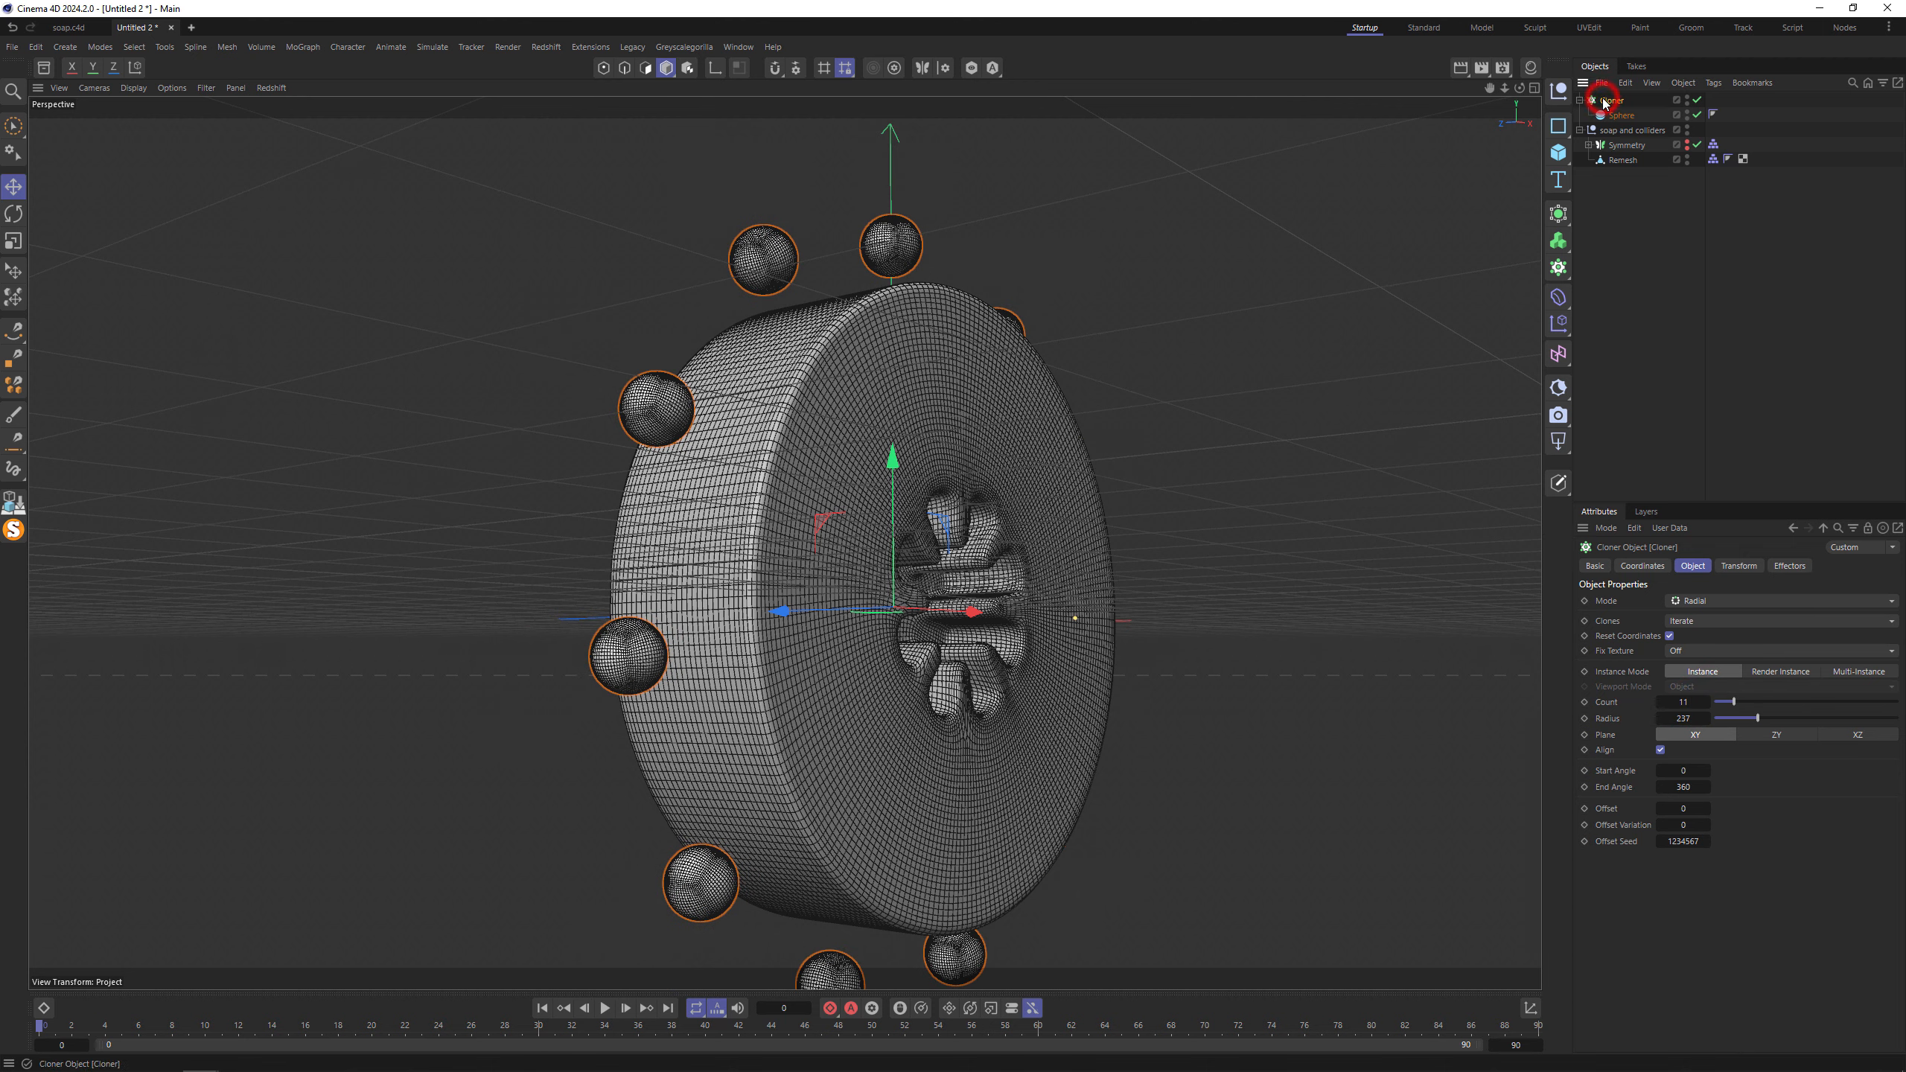
double_click(1617, 102)
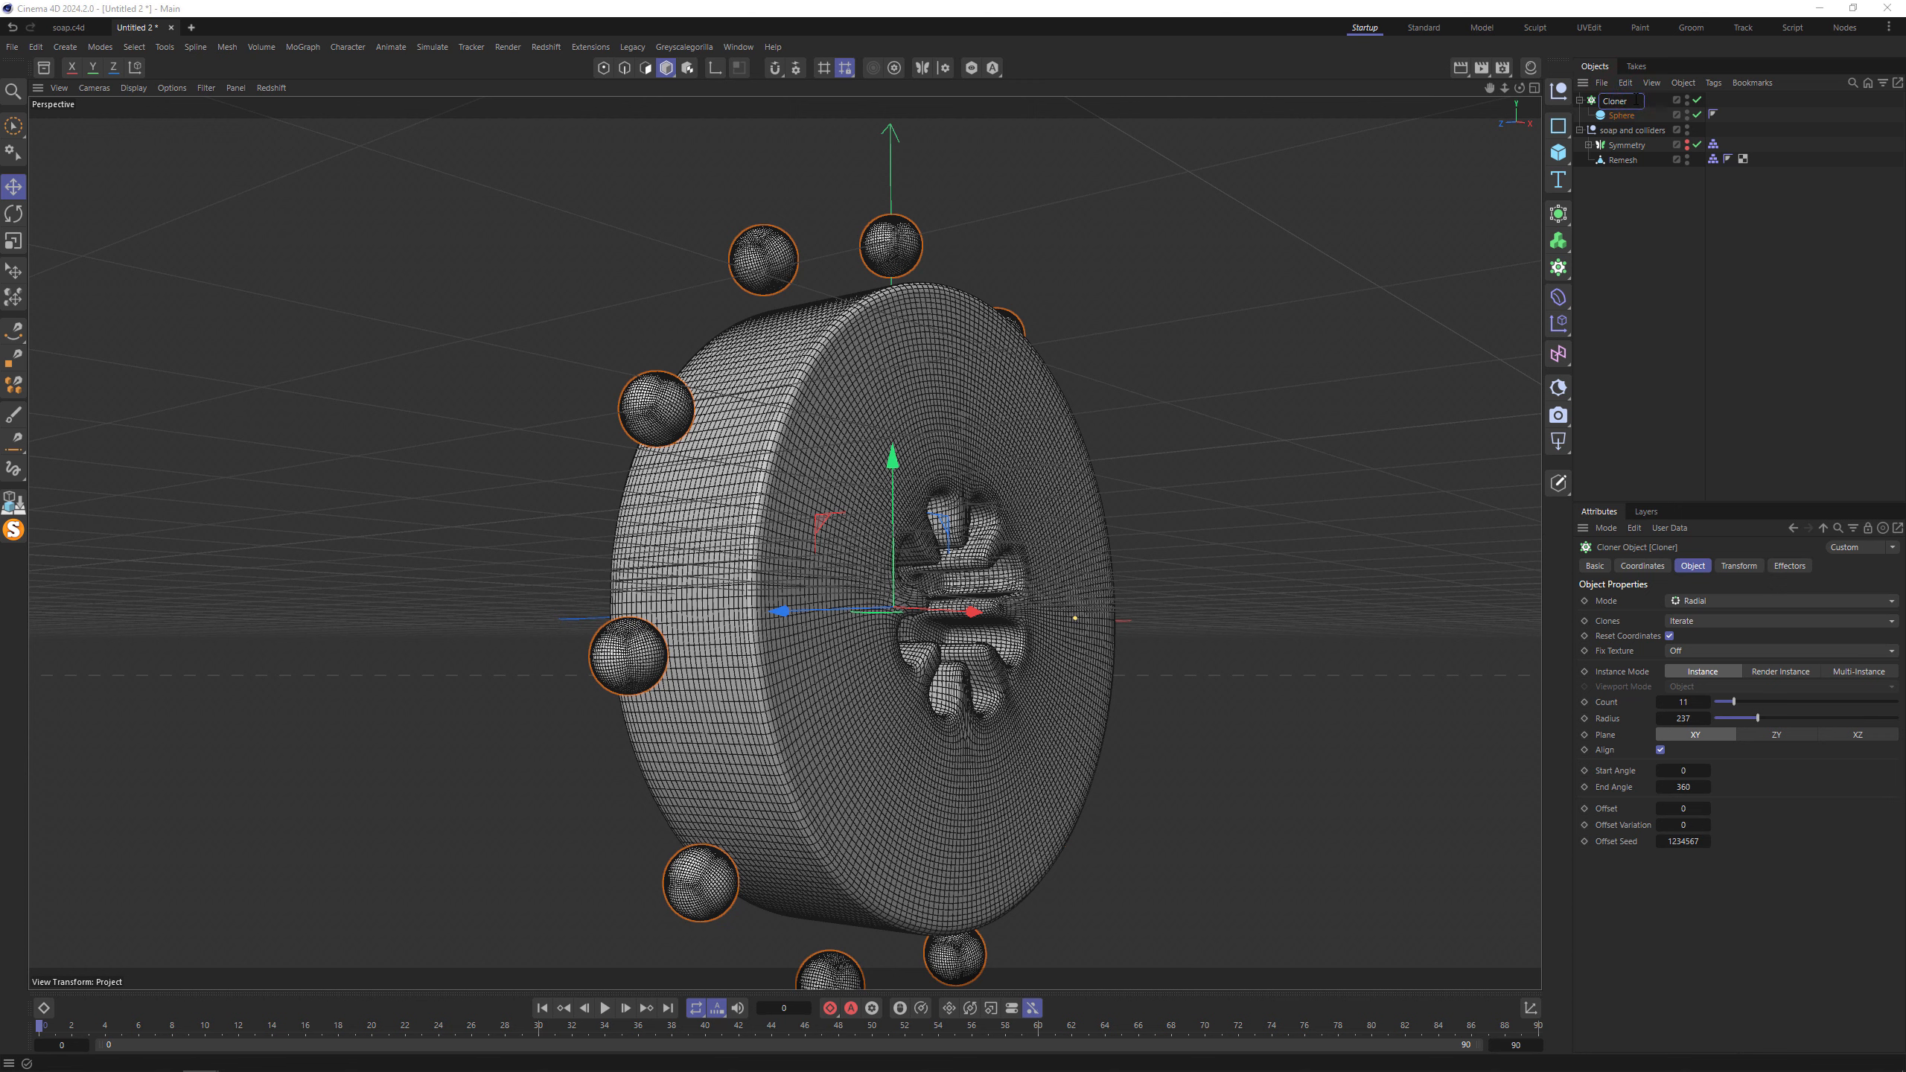
text(Soft)
key(Return)
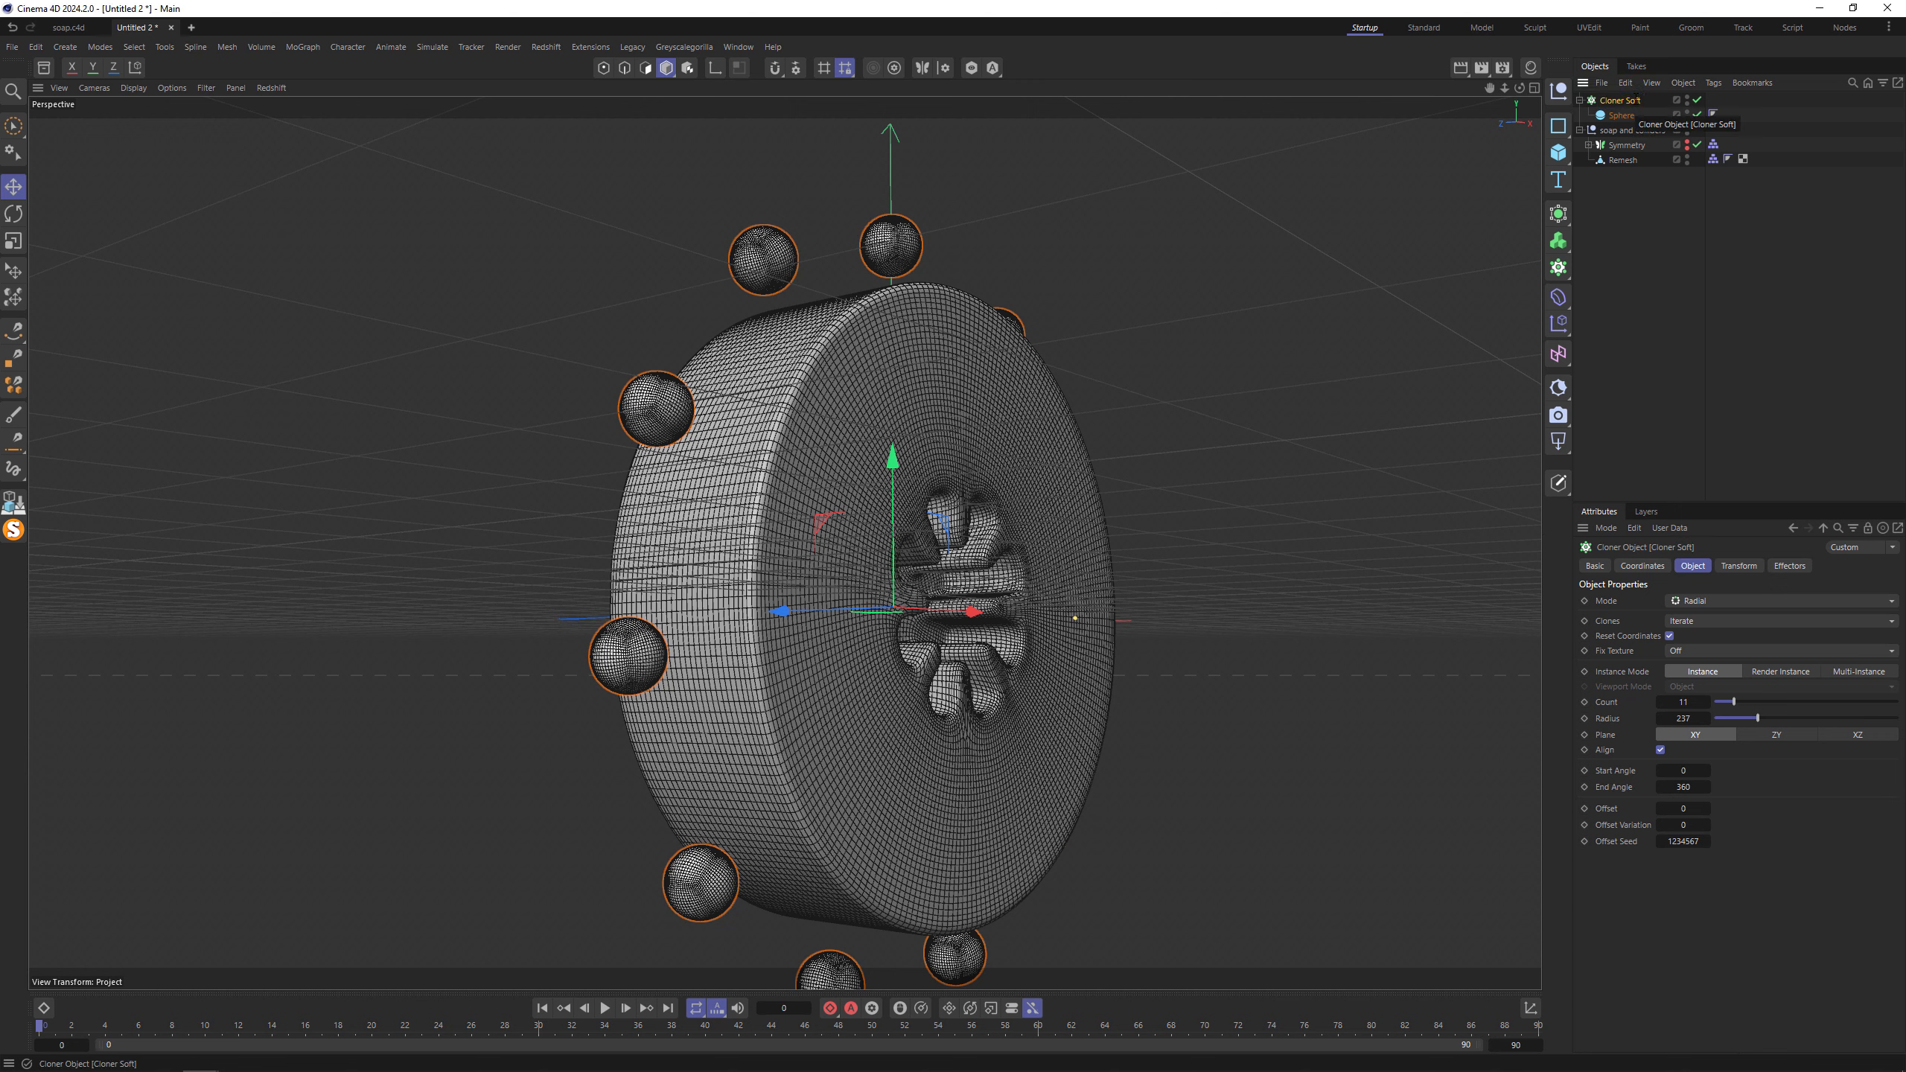
Duplicate Cloner Soft and rename the copy "Cloner Rigid".
click(1634, 102)
key(ctrl+c)
key(ctrl+v)
double_click(1632, 101)
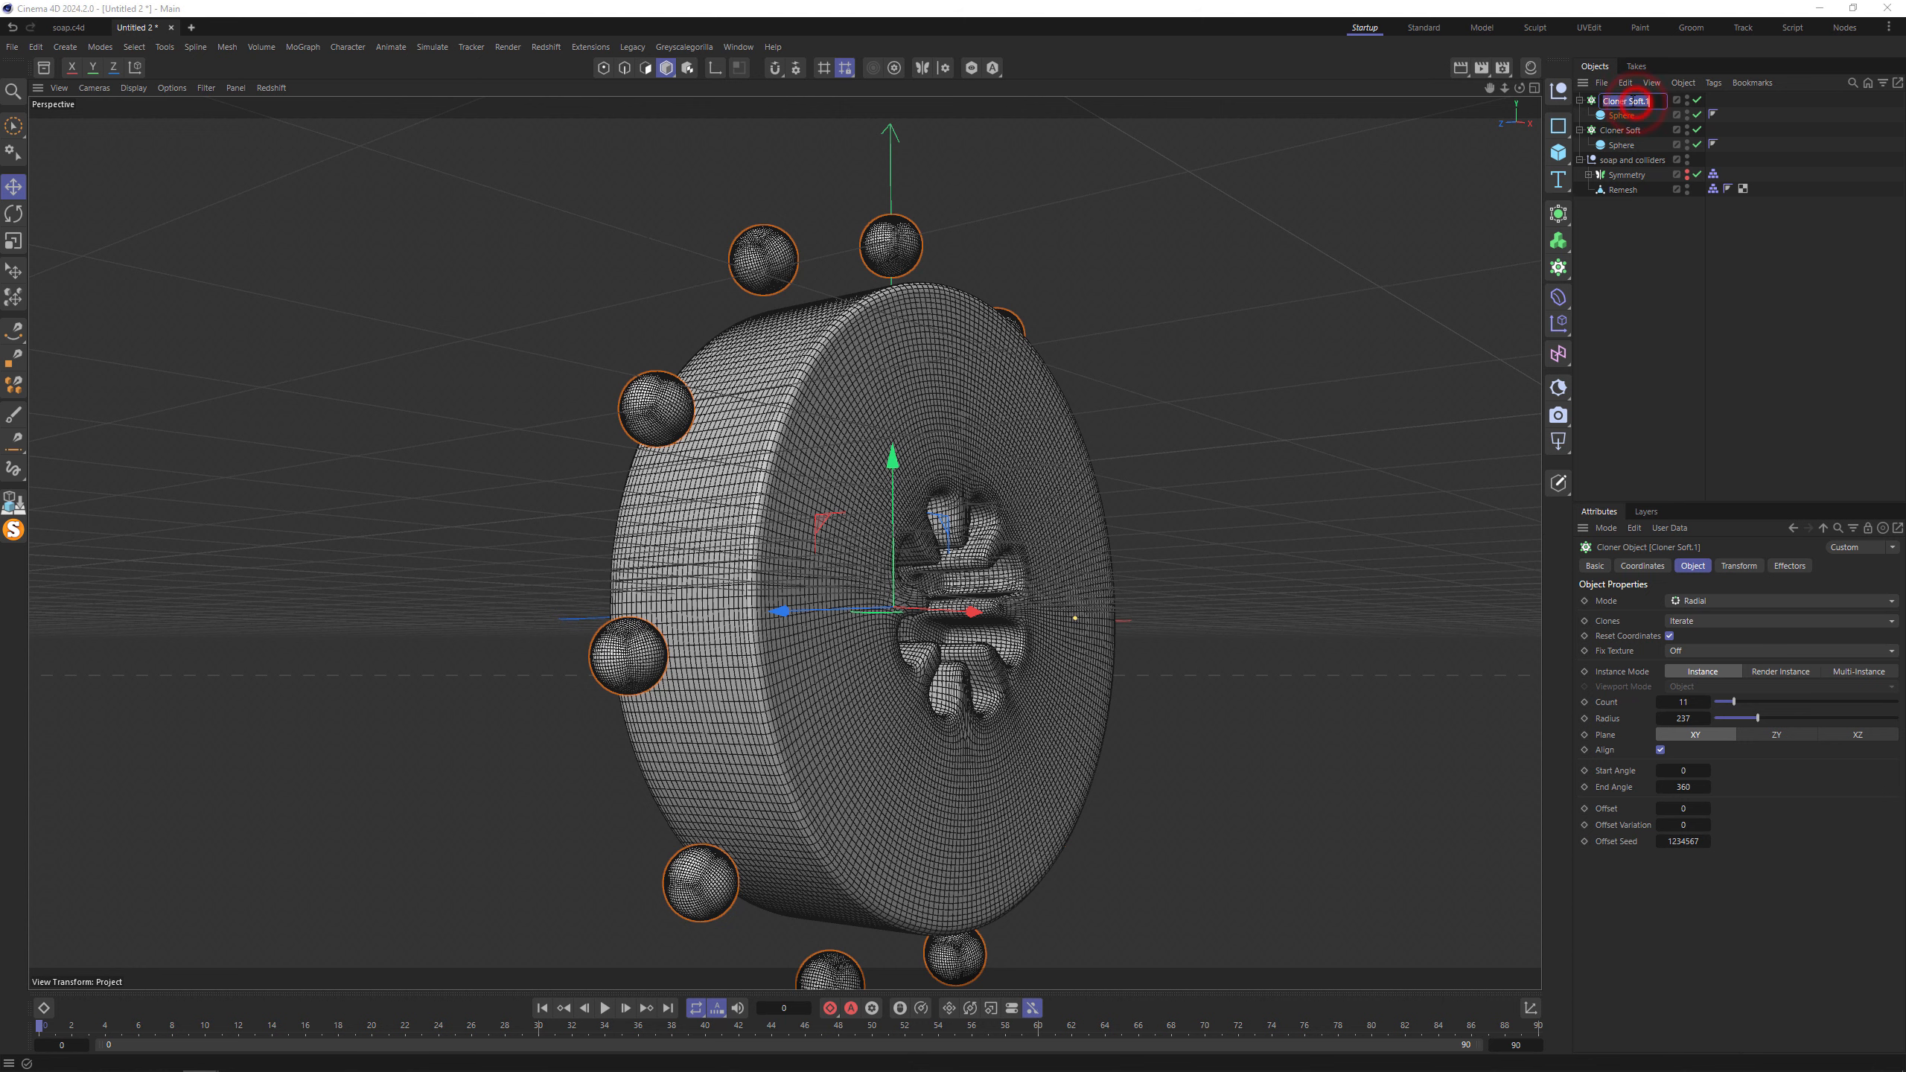
drag(1630, 102, 1681, 109)
text(Rigid)
key(Return)
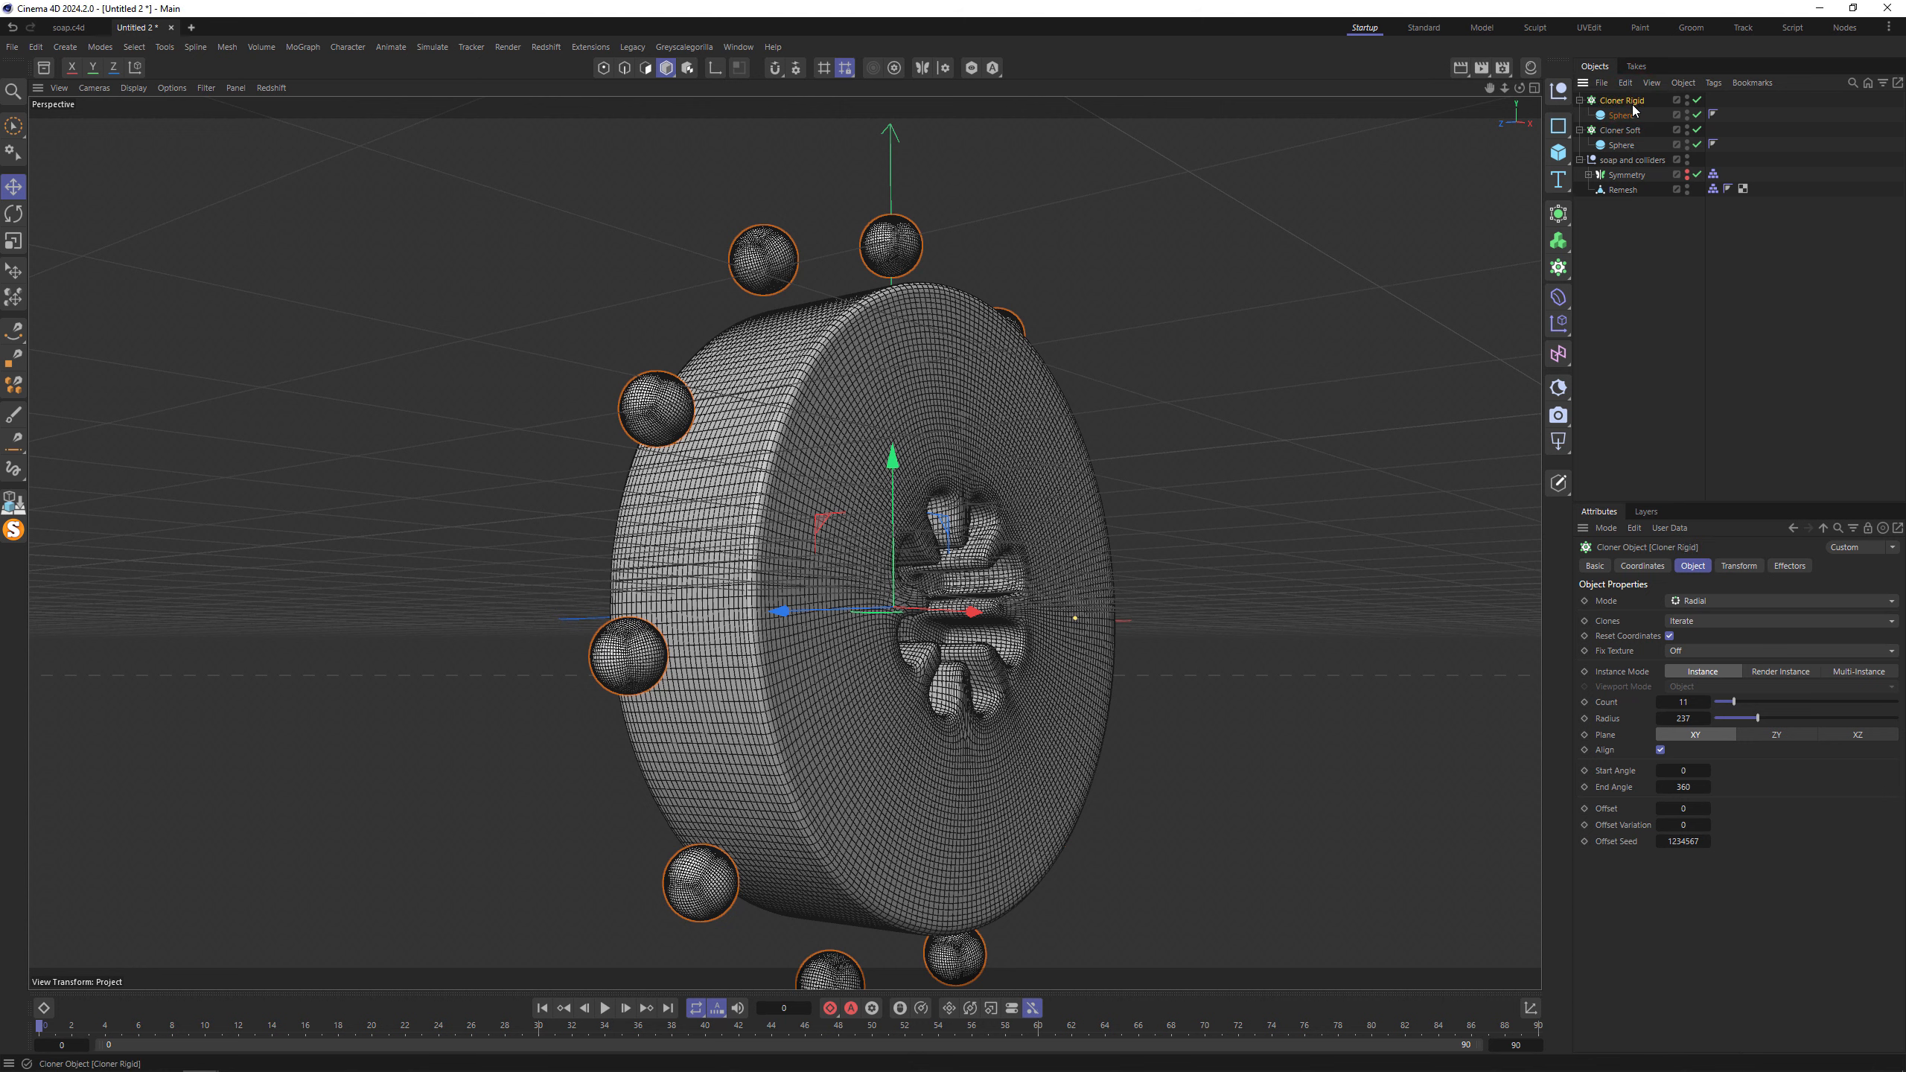
Set the radius of the Sphere inside Cloner Rigid to 2.
click(1632, 112)
click(1681, 601)
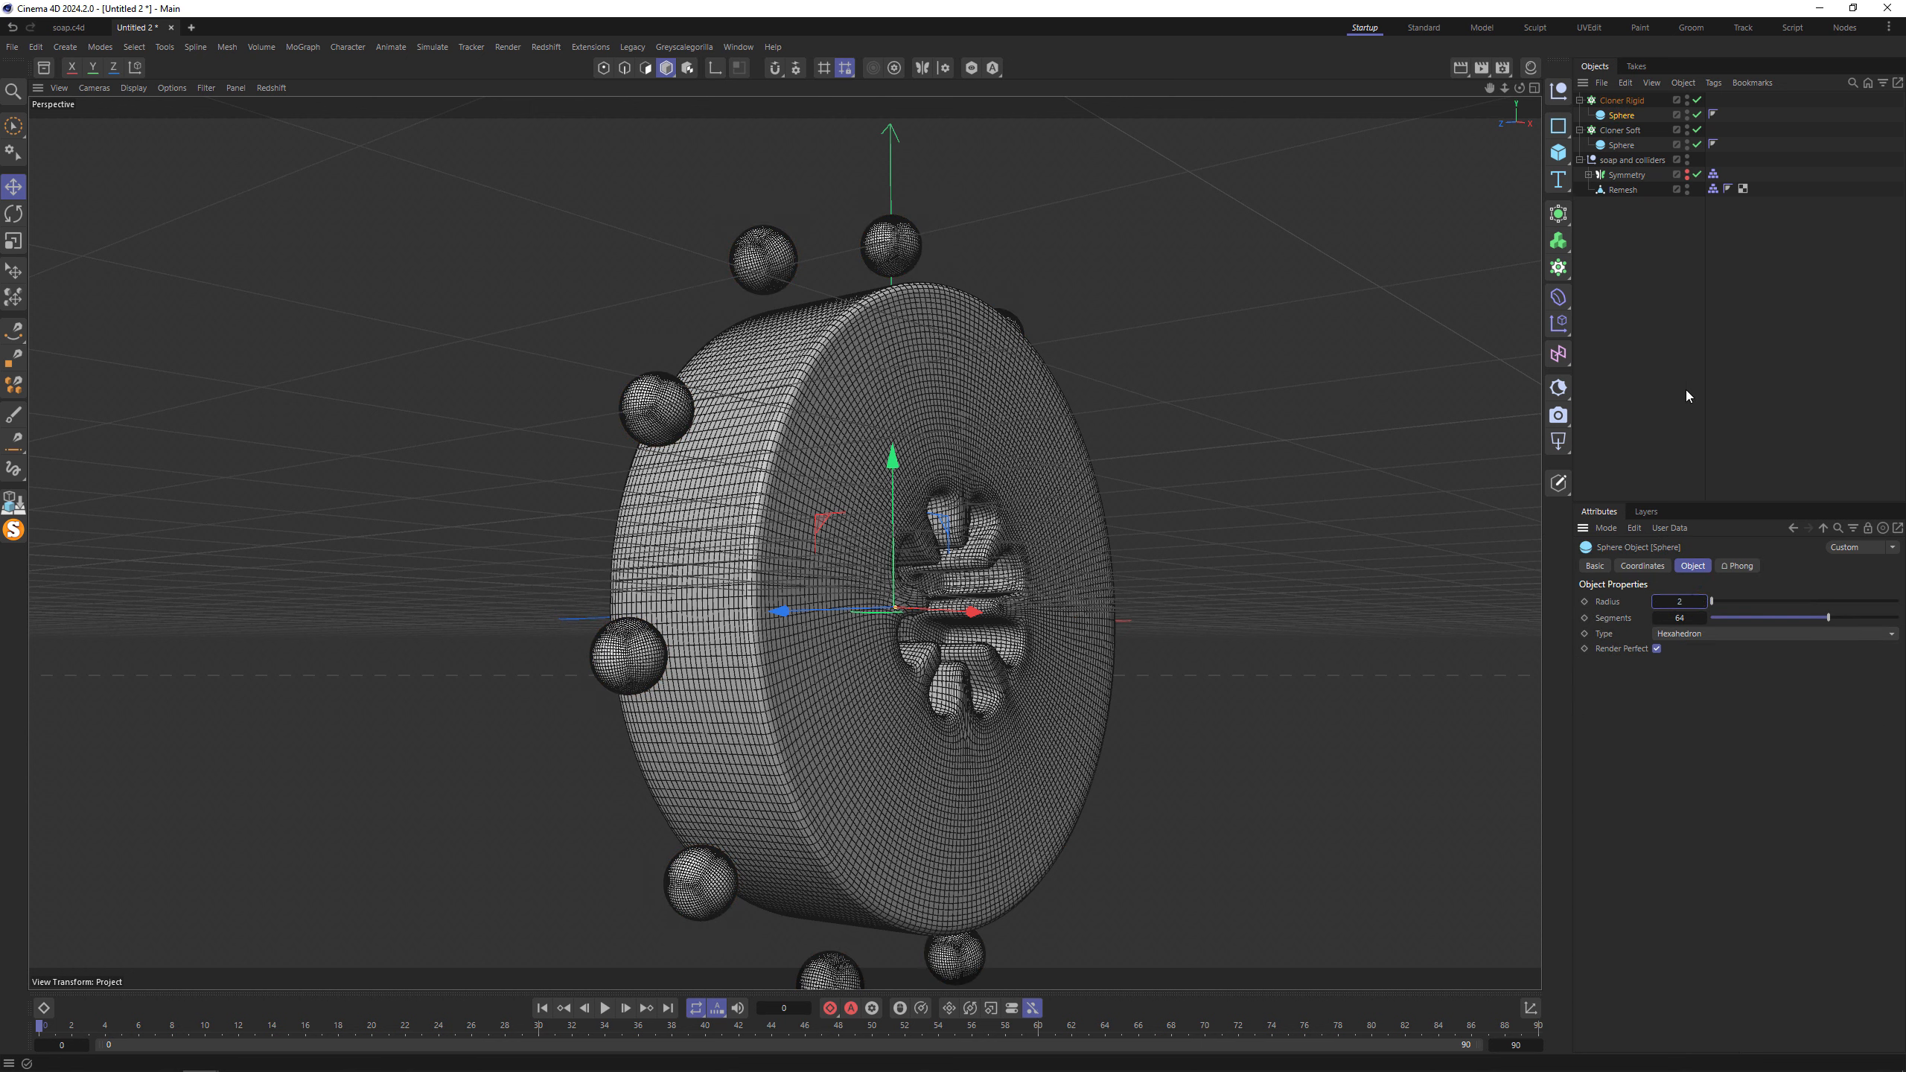
Set Cloner Rigid's count to 58, and give the Sphere inside it a radius of 4 and 32 segments.
click(1617, 101)
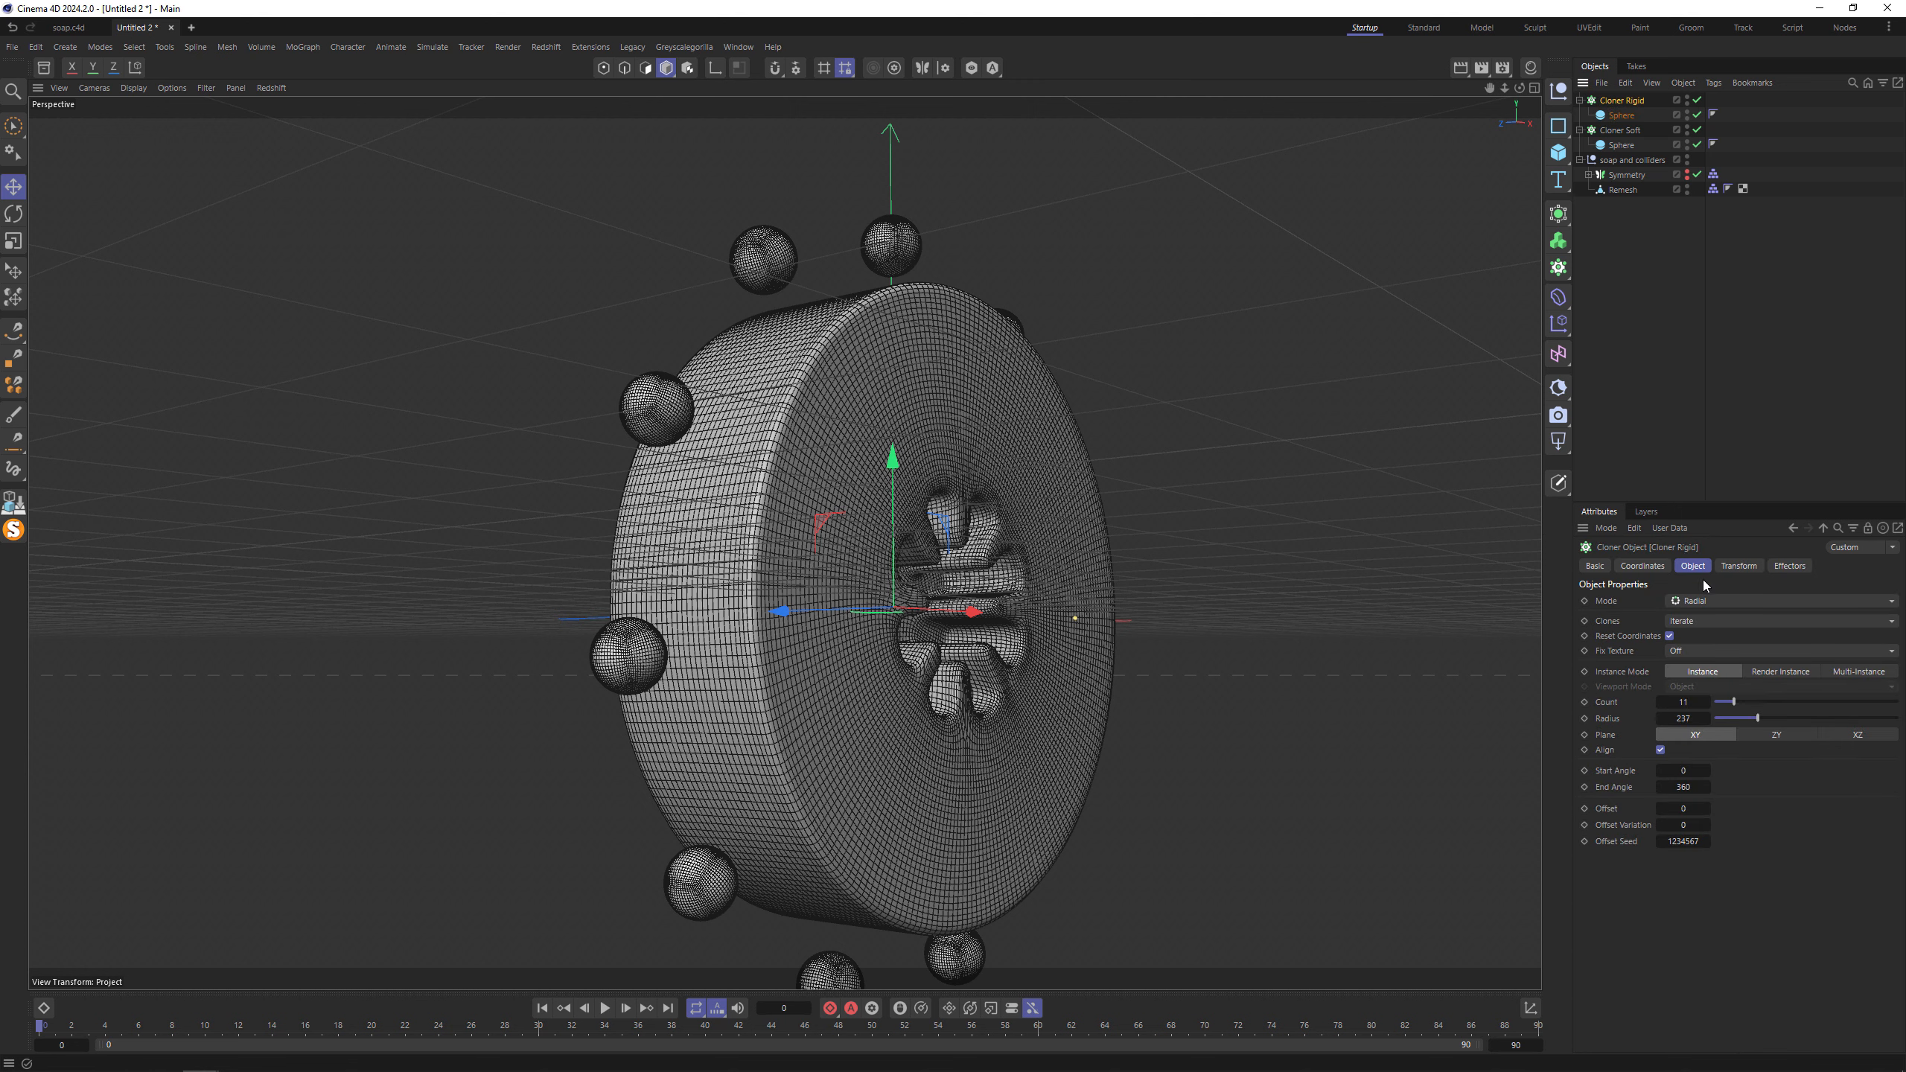
drag(1755, 703, 1823, 705)
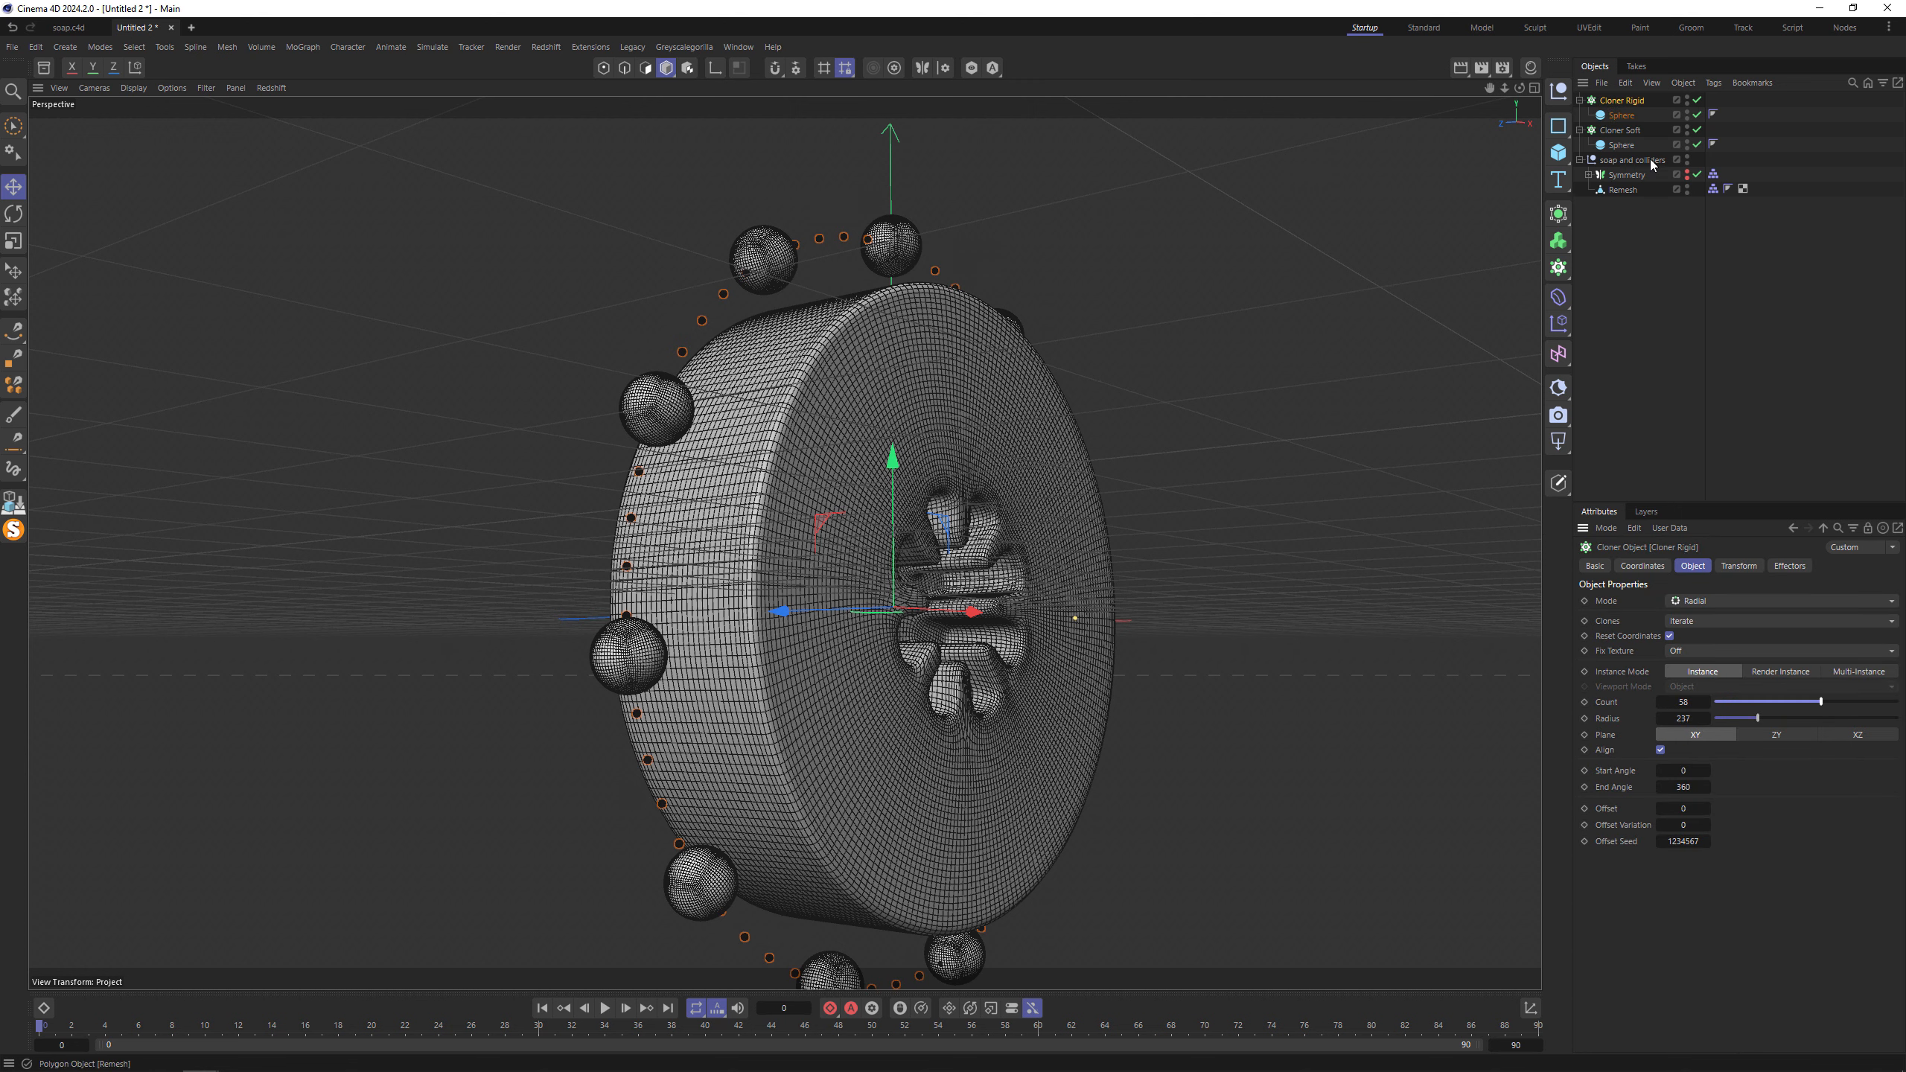
click(1621, 115)
click(1686, 600)
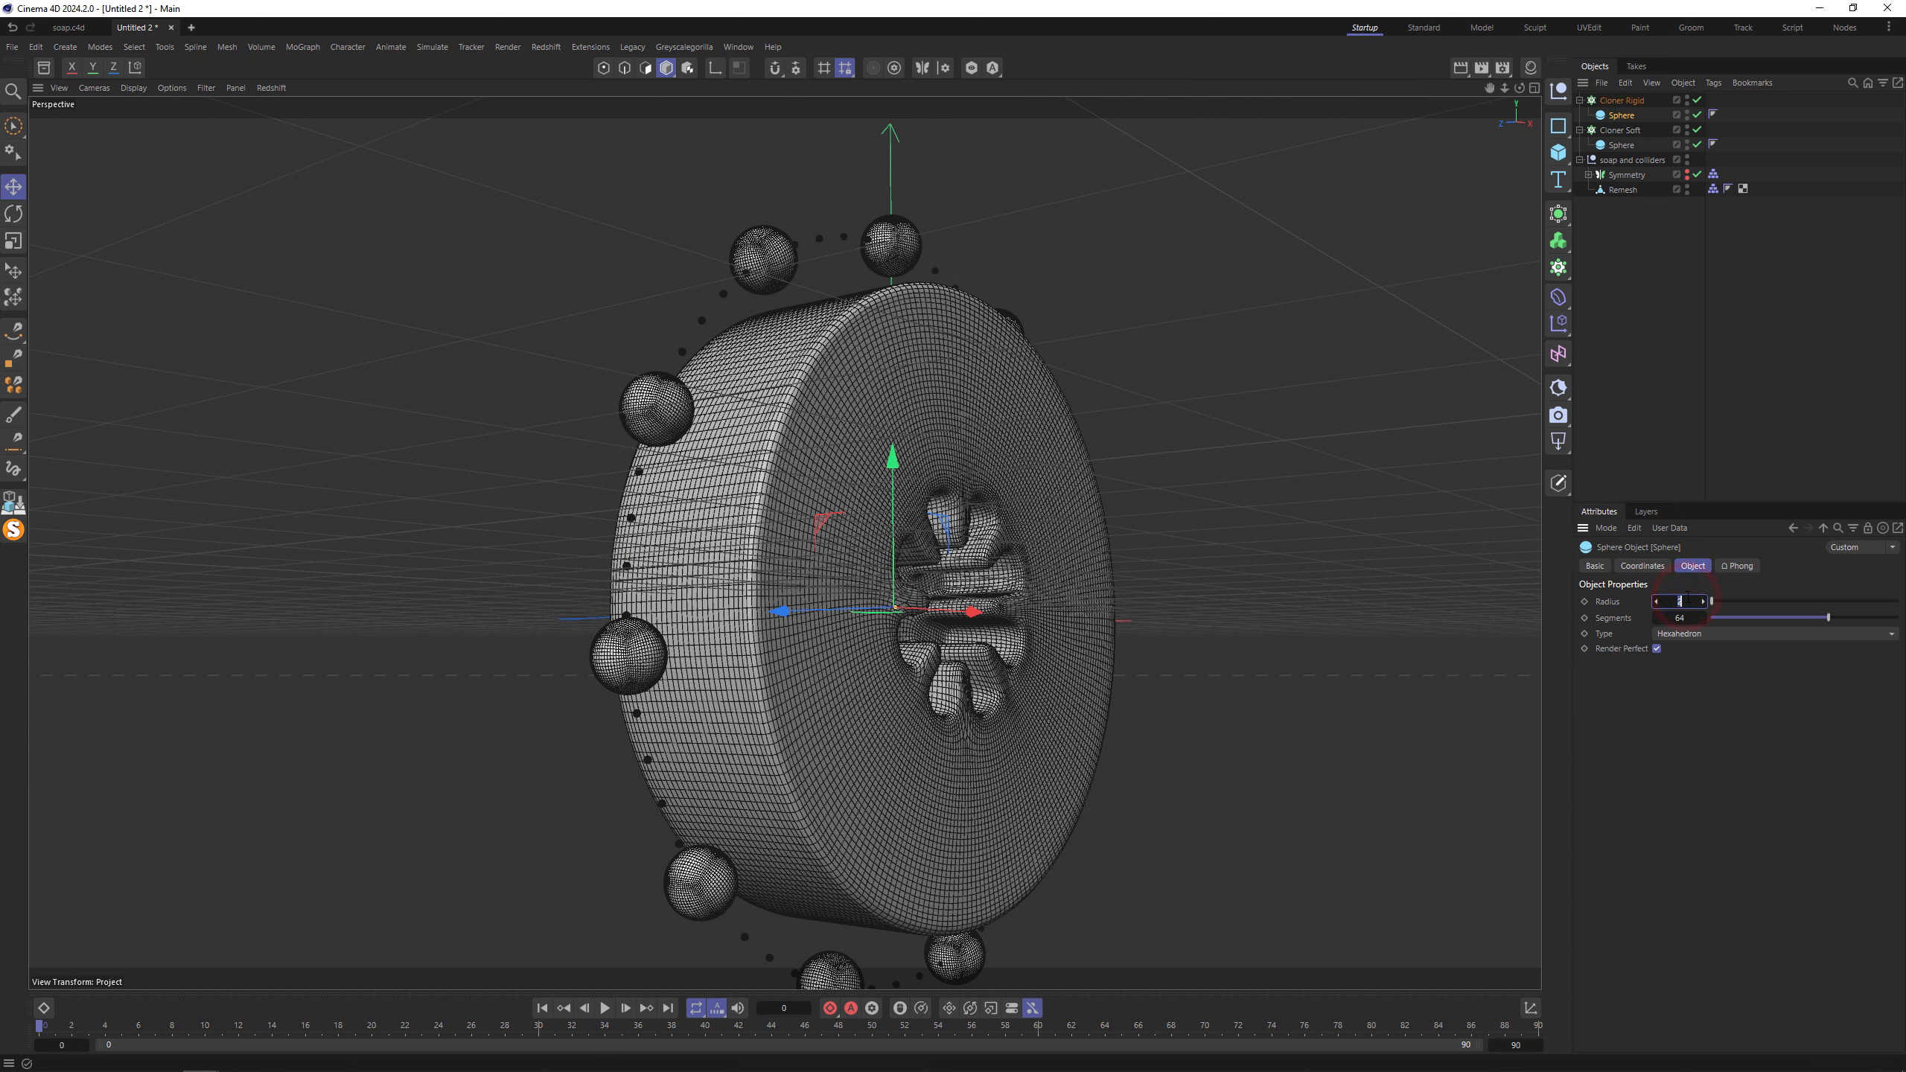
key(Return)
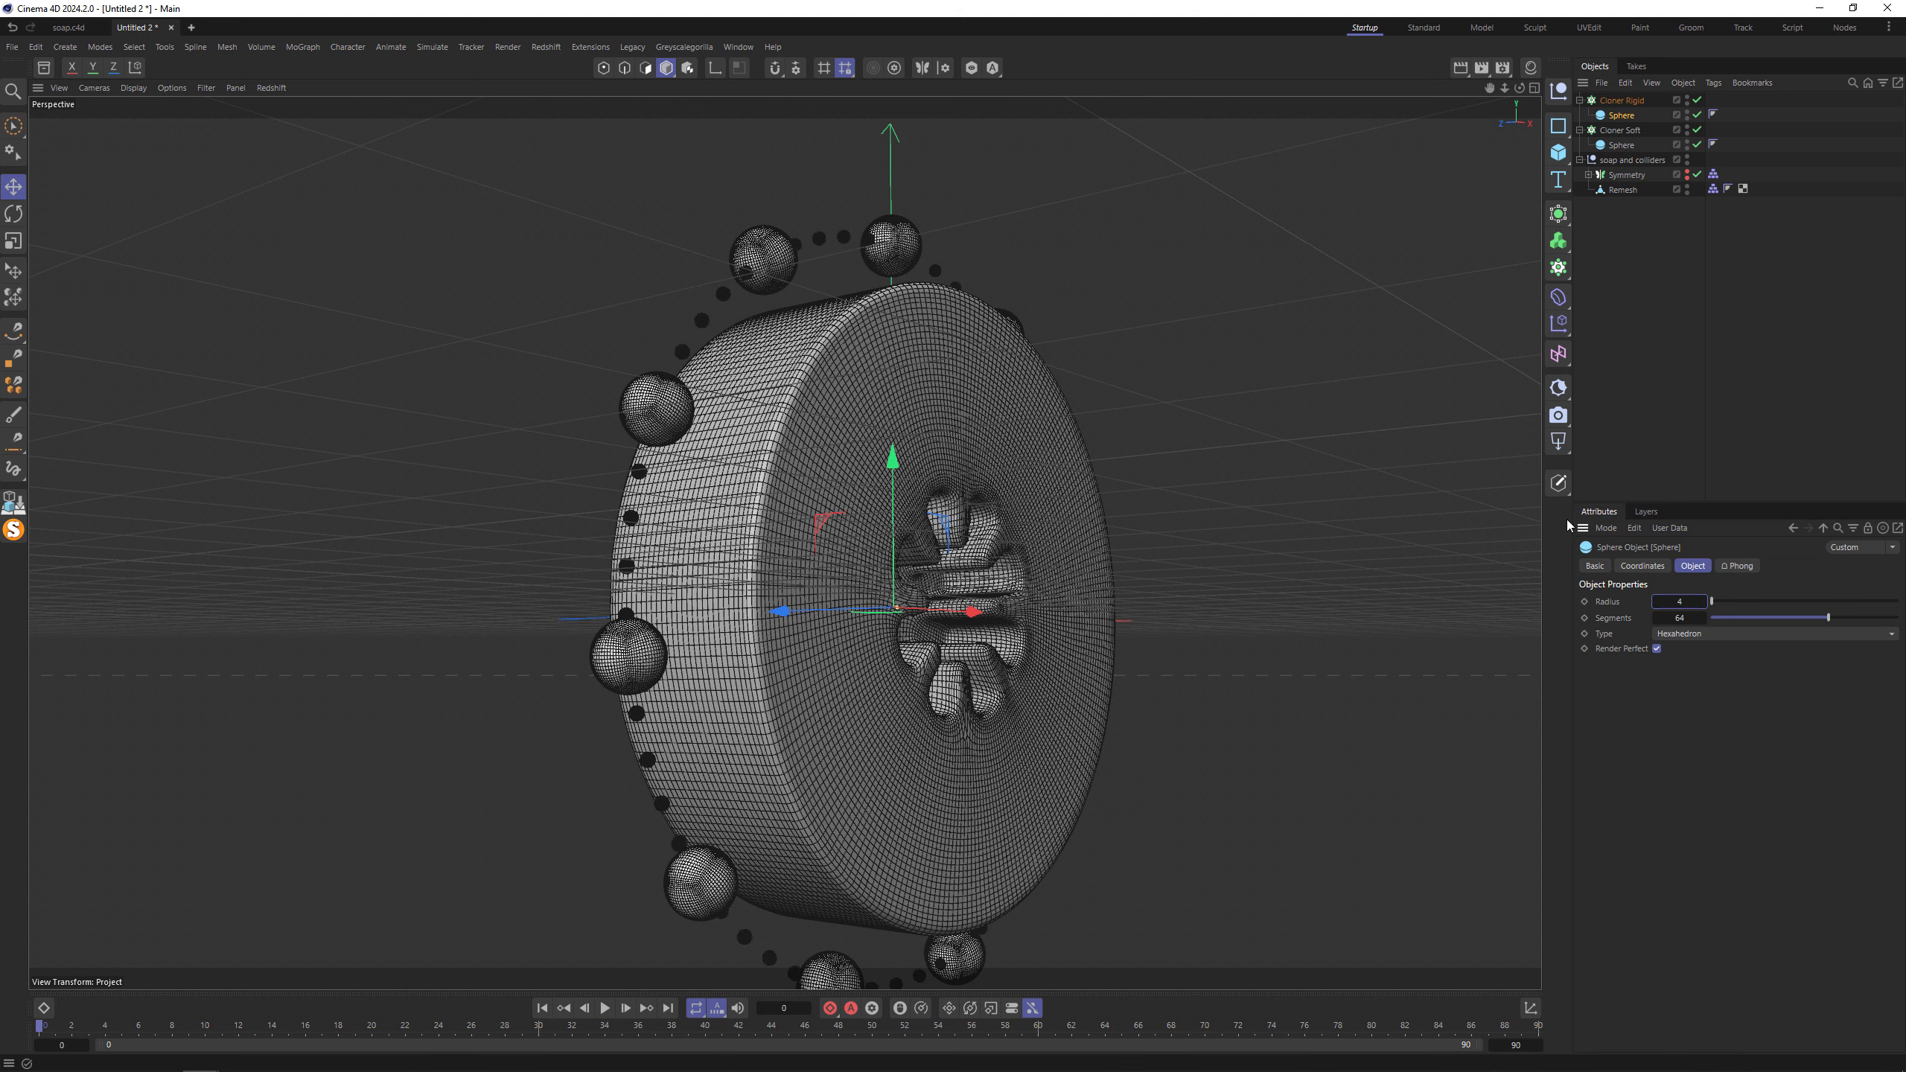
click(1682, 619)
text(32)
Reduce Cloner Rigid's radius to 210 and nest it inside a new grid Cloner.
click(1633, 100)
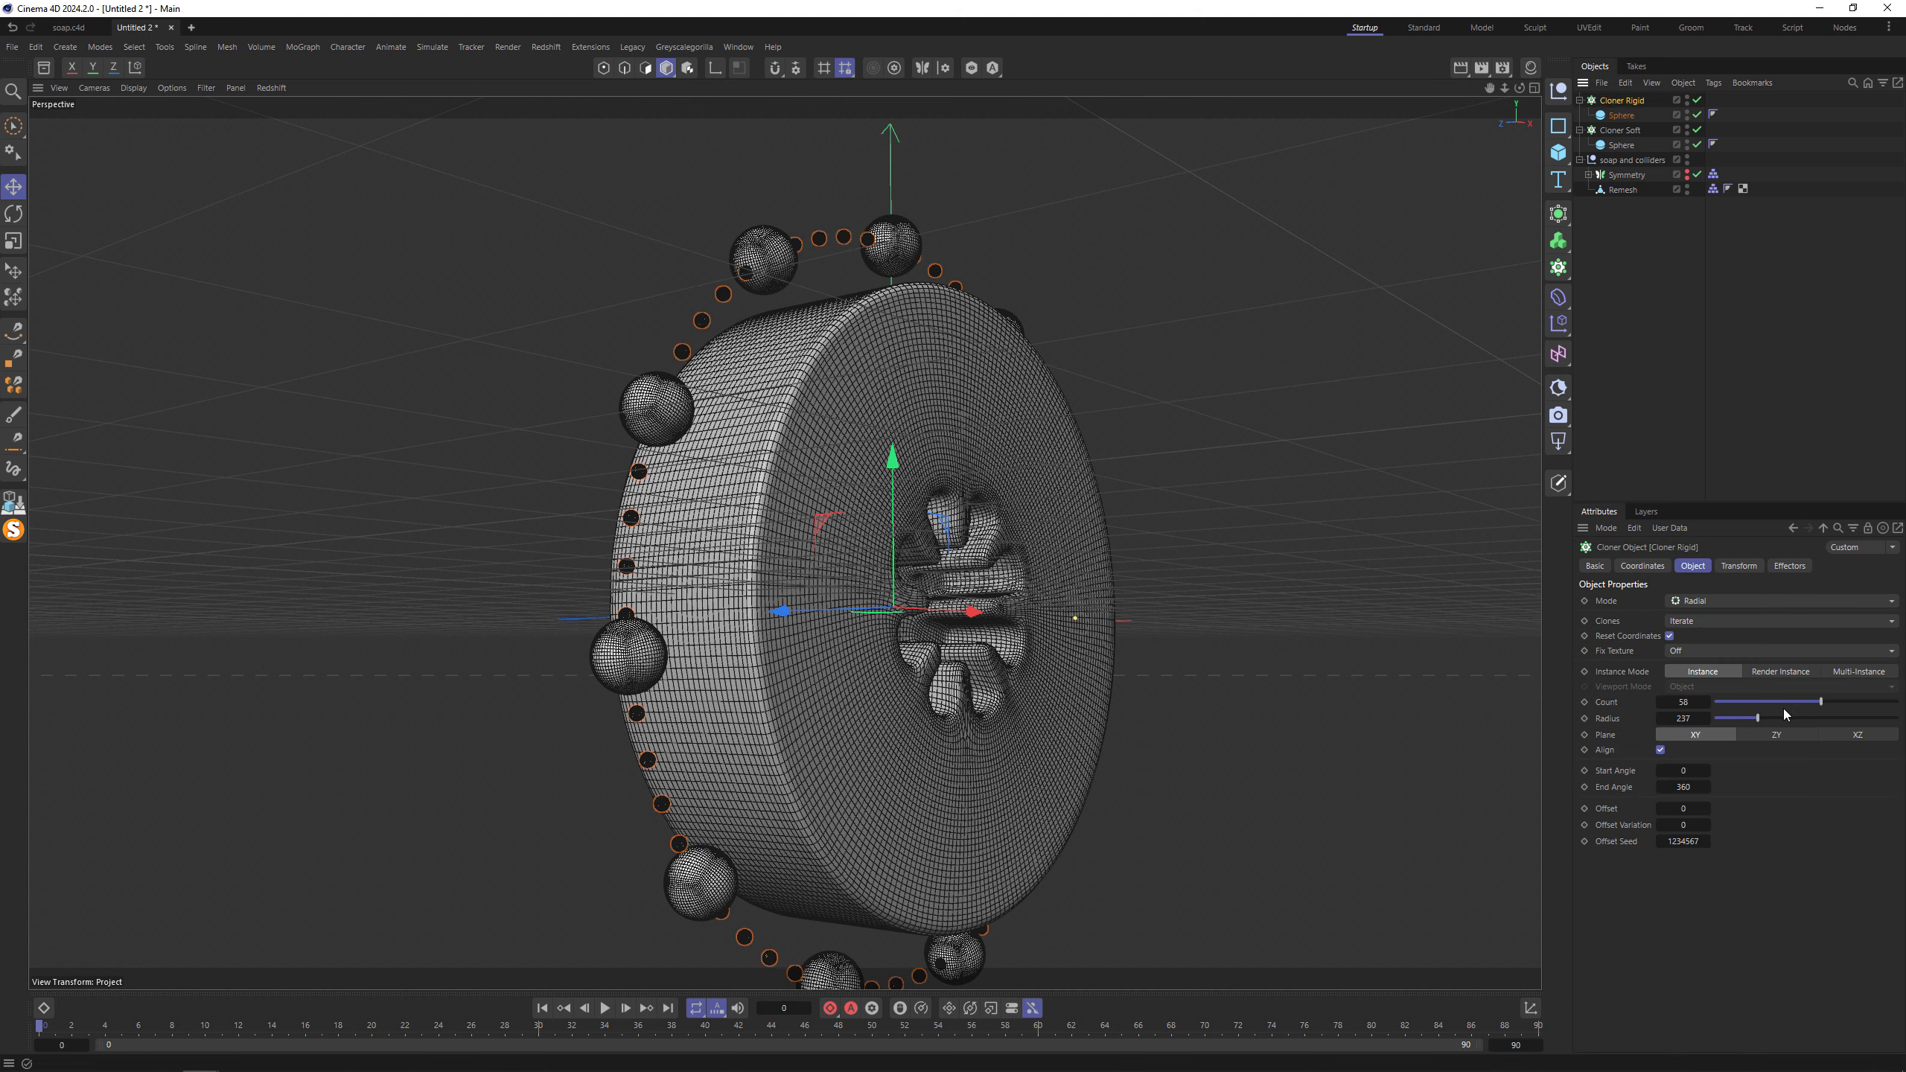
drag(1765, 715, 1643, 718)
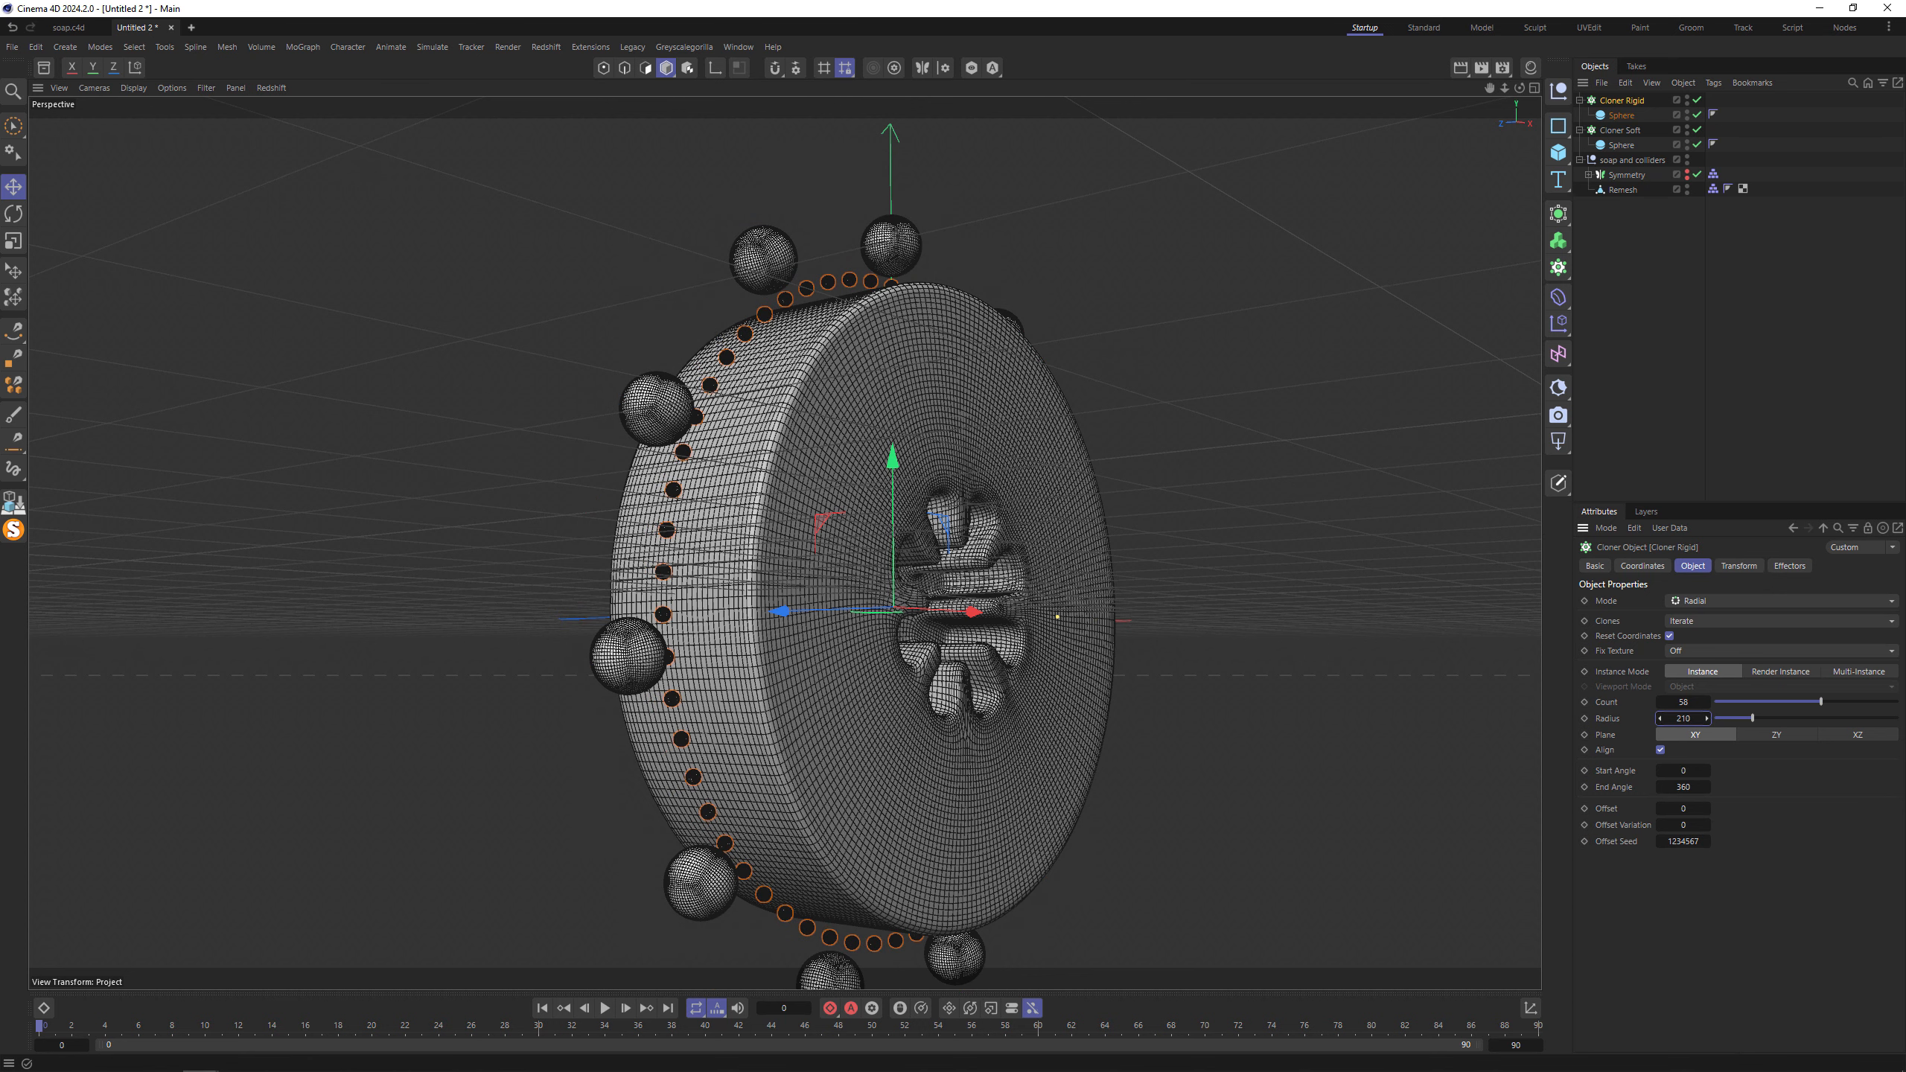
click(1558, 267)
click(1587, 291)
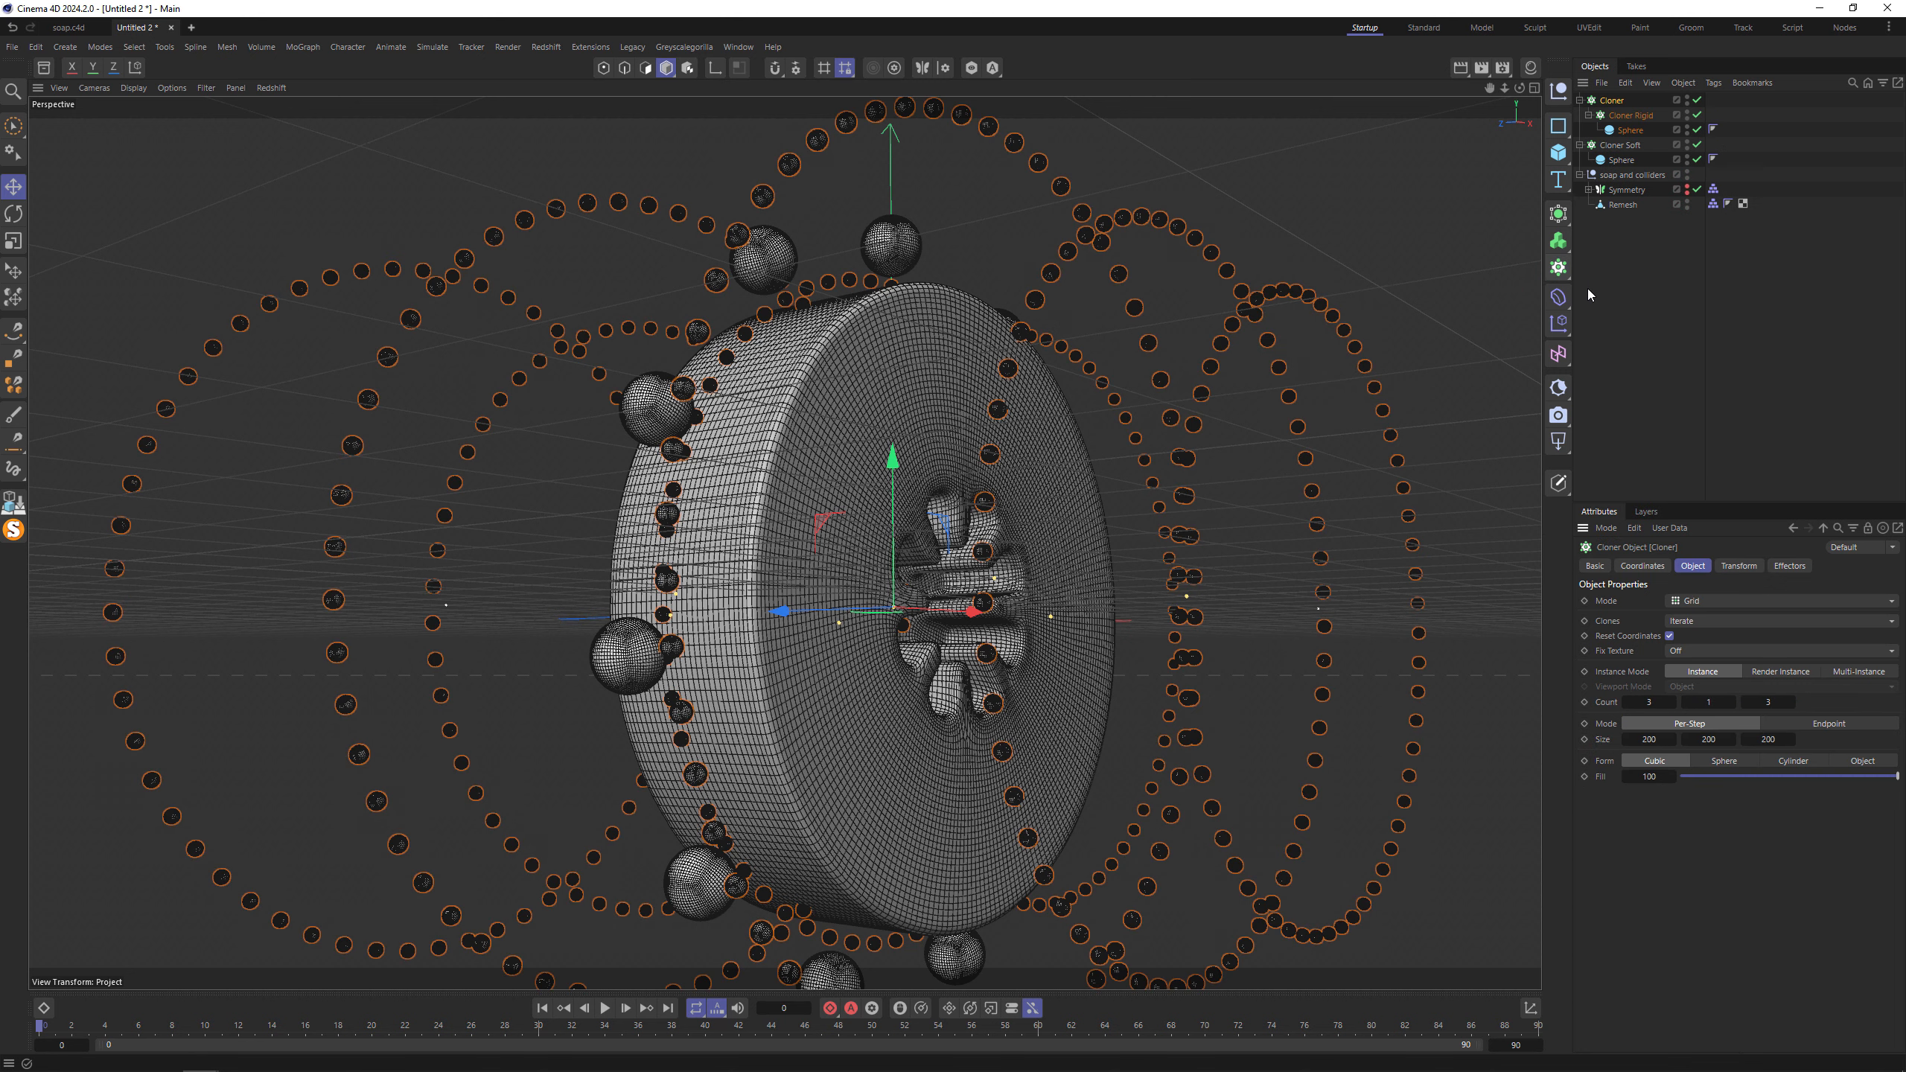
Set the grid Cloner's count to 1, 1, 8 and its Z size to 14 so the rings line the soap's rim.
click(1649, 703)
text(1)
key(Return)
drag(1767, 732, 1671, 732)
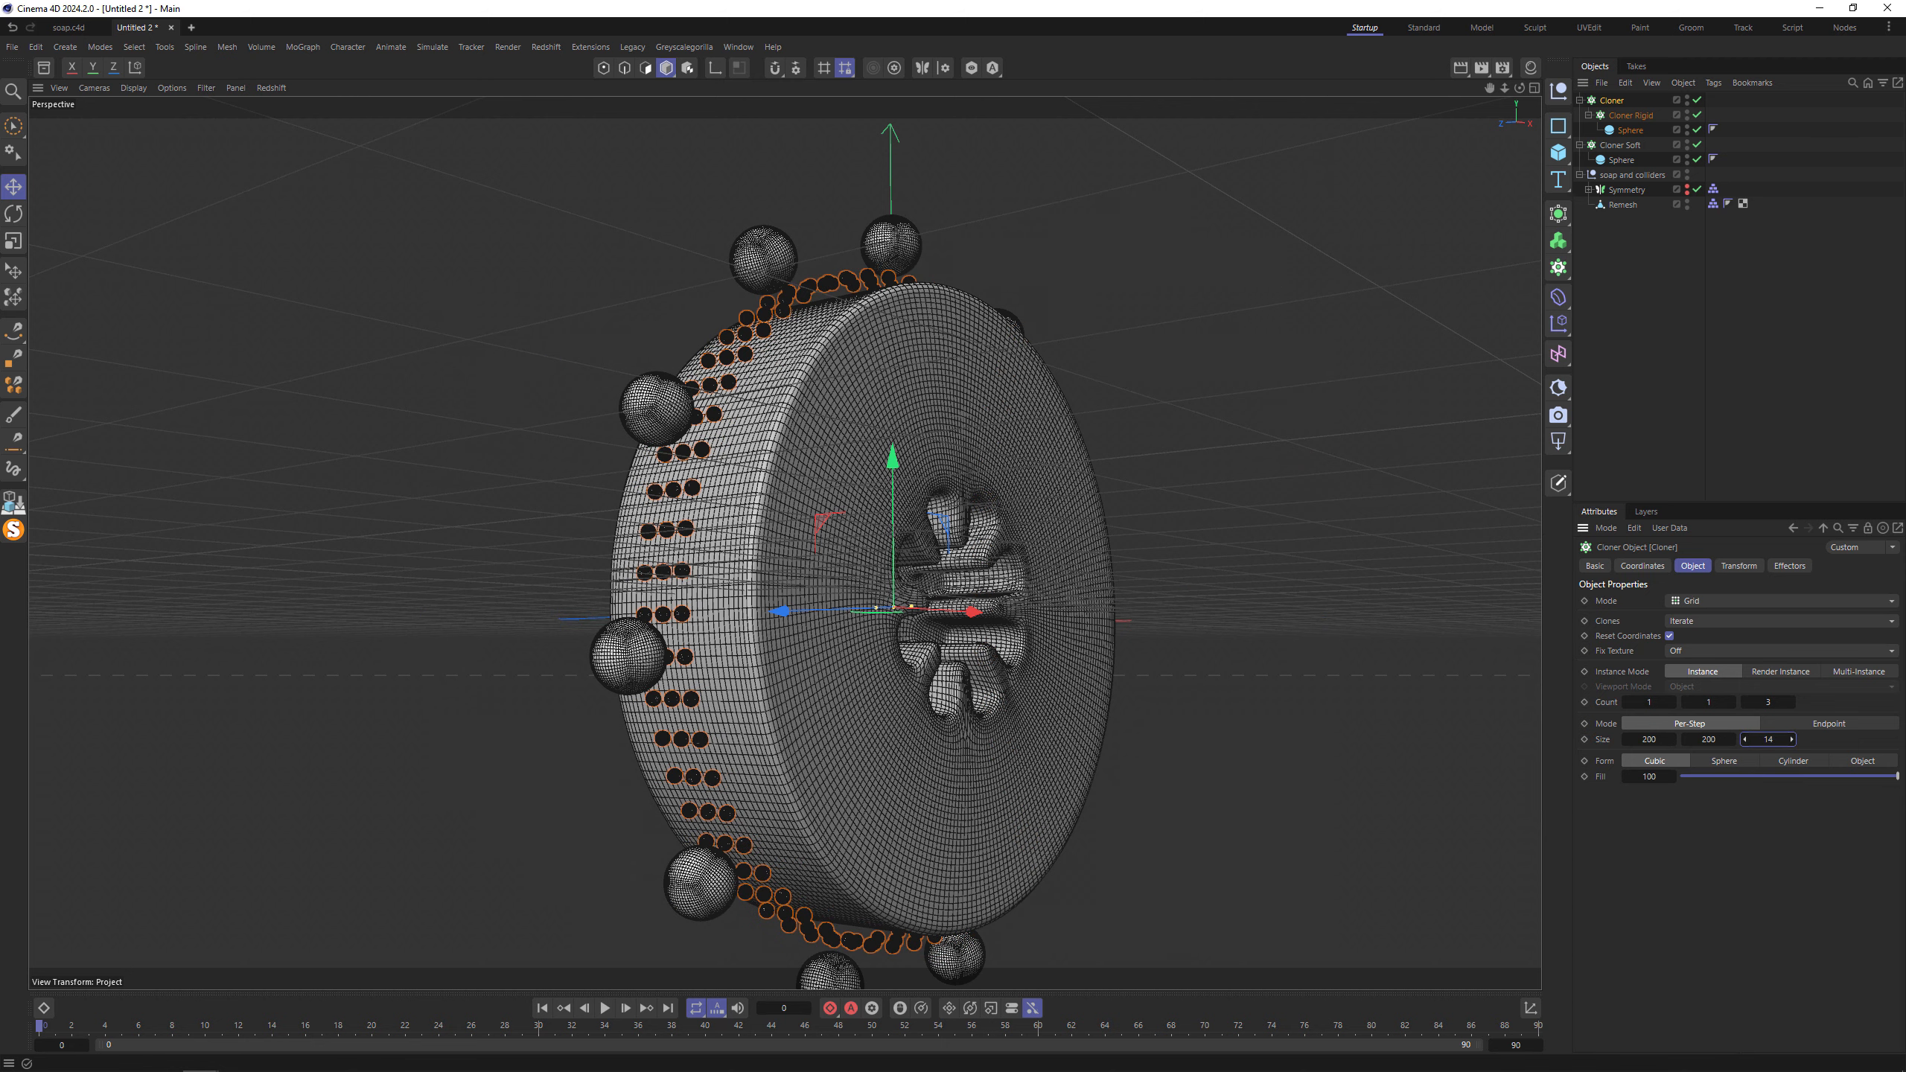
click(1792, 700)
click(1792, 699)
click(1792, 700)
click(1792, 700)
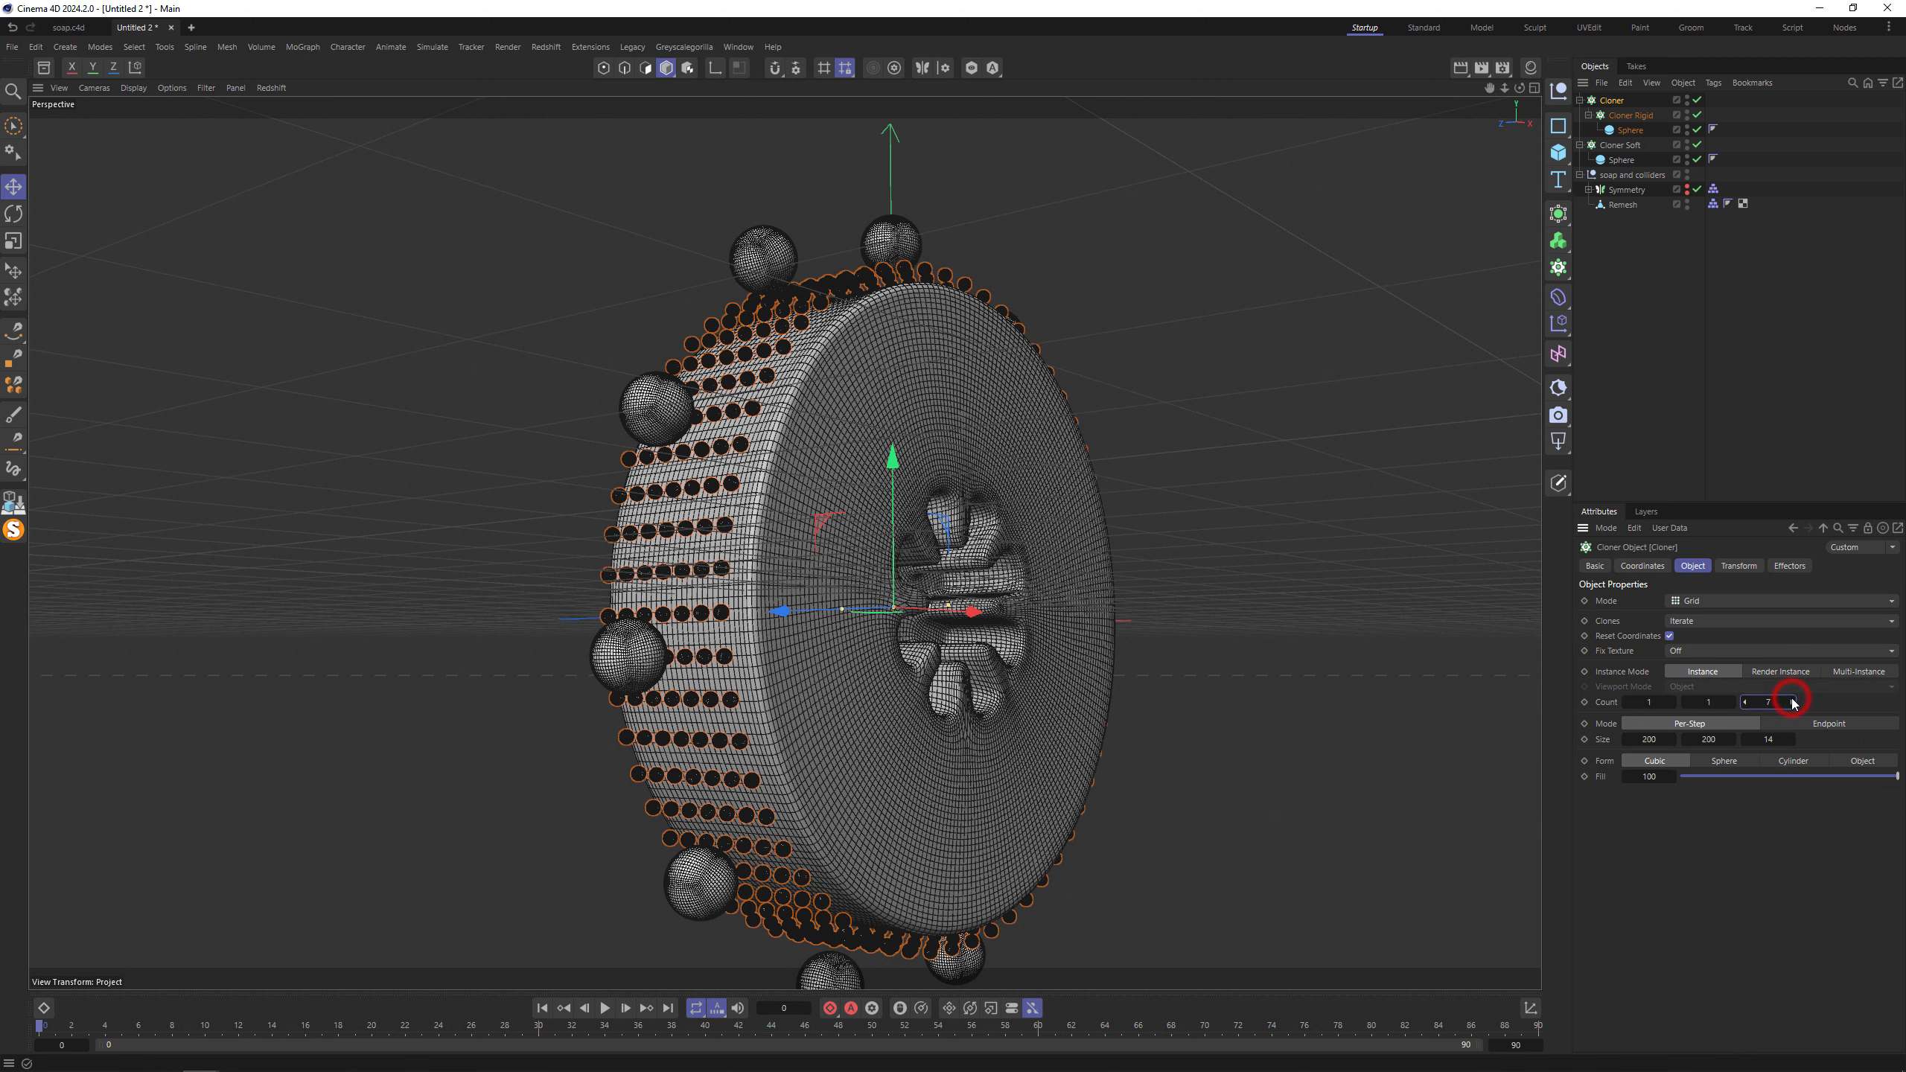
click(1792, 700)
Collapse the cloner hierarchies and add a Rigid Body simulation tag to the outer grid Cloner.
mouse_move(855, 453)
alt+mouse_down()
mouse_move(1137, 397)
mouse_move(1016, 502)
mouse_move(838, 476)
alt+mouse_up()
click(1581, 152)
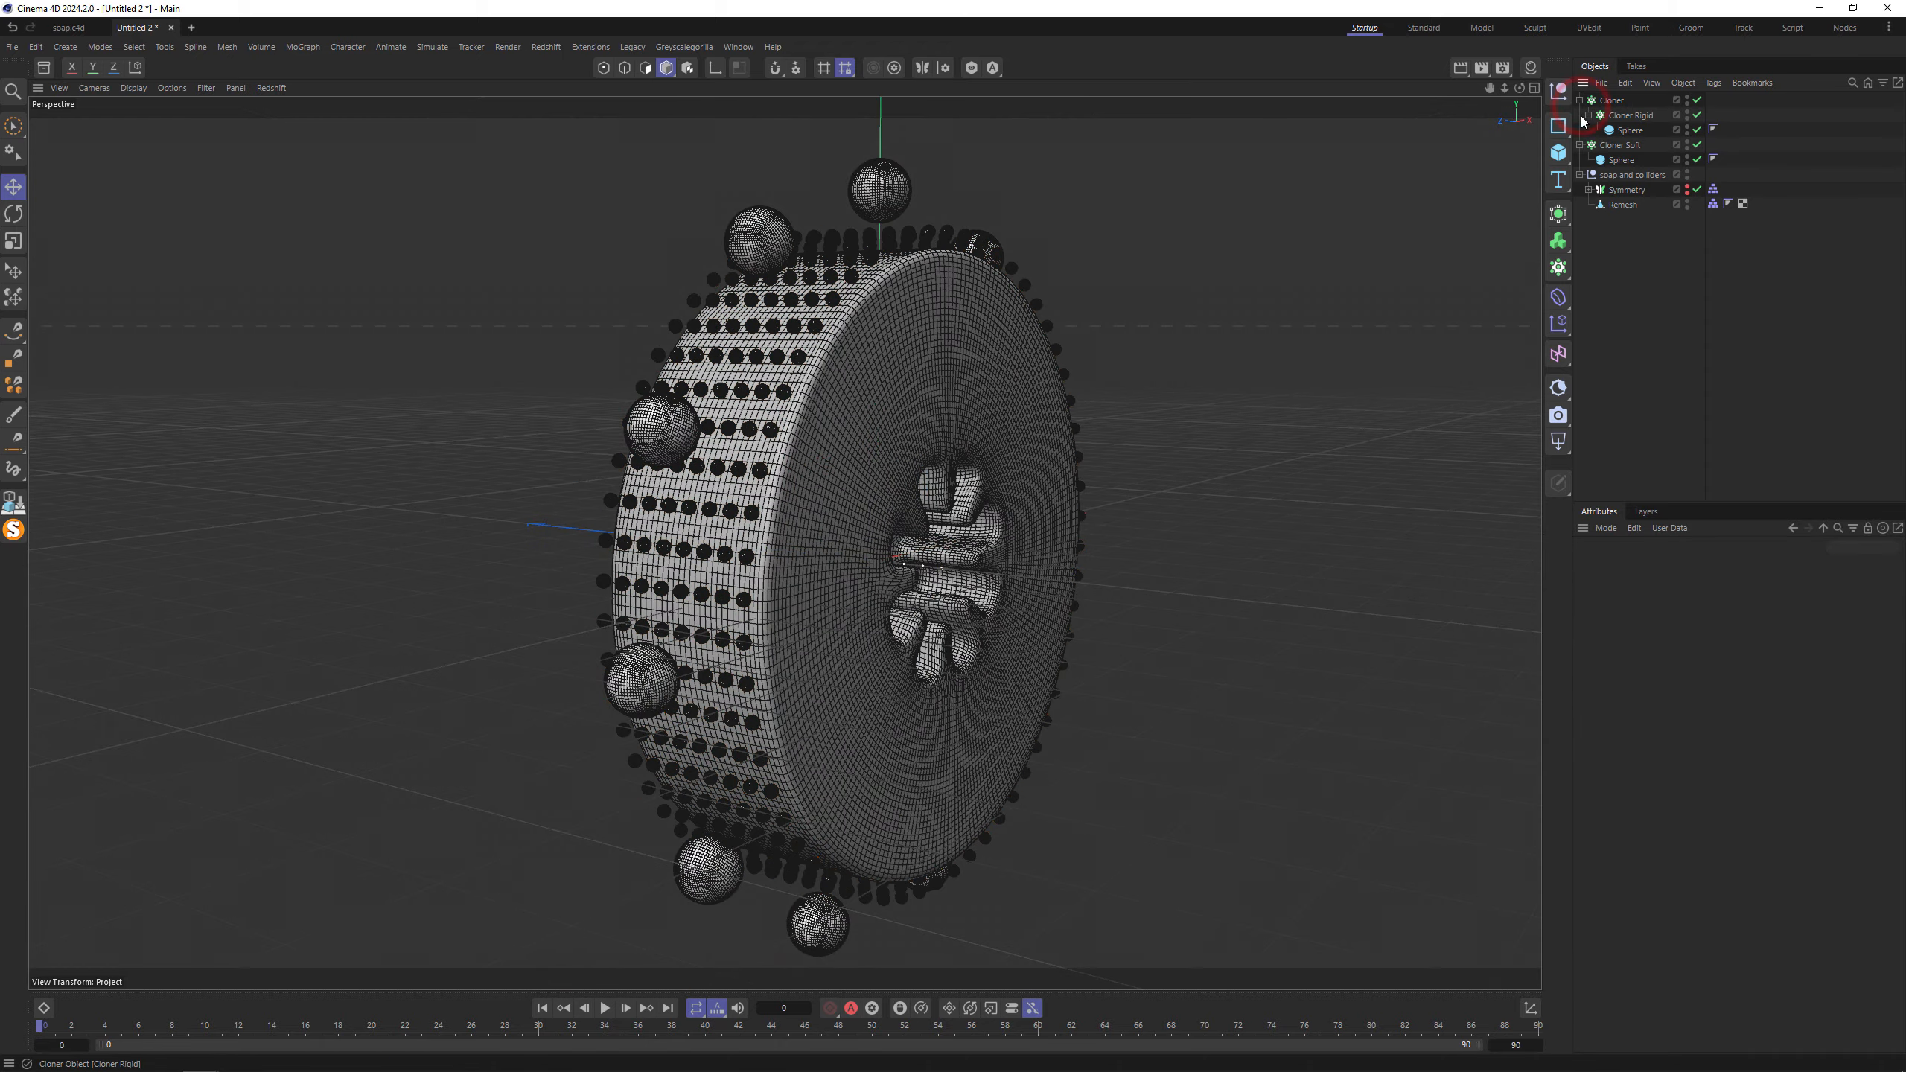
click(1580, 146)
click(1580, 100)
right_click(1607, 100)
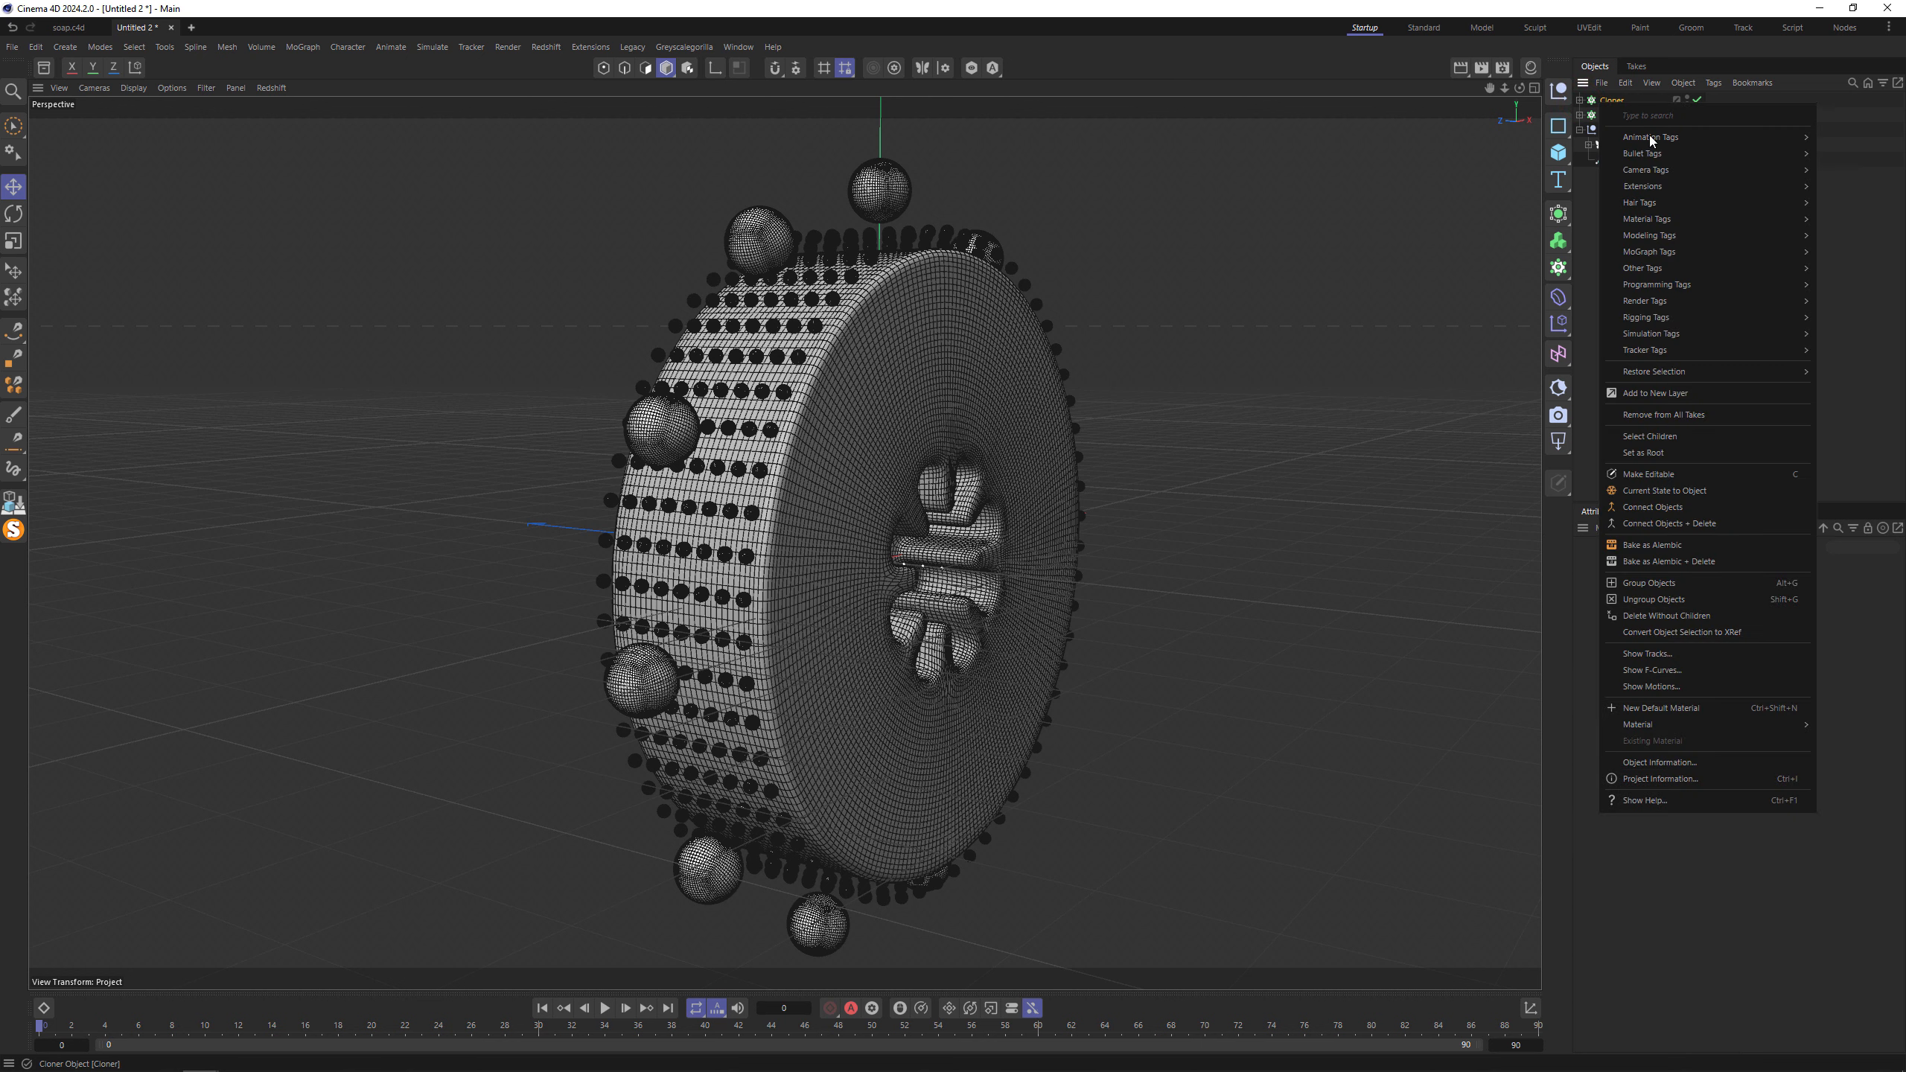
mouse_move(1694, 326)
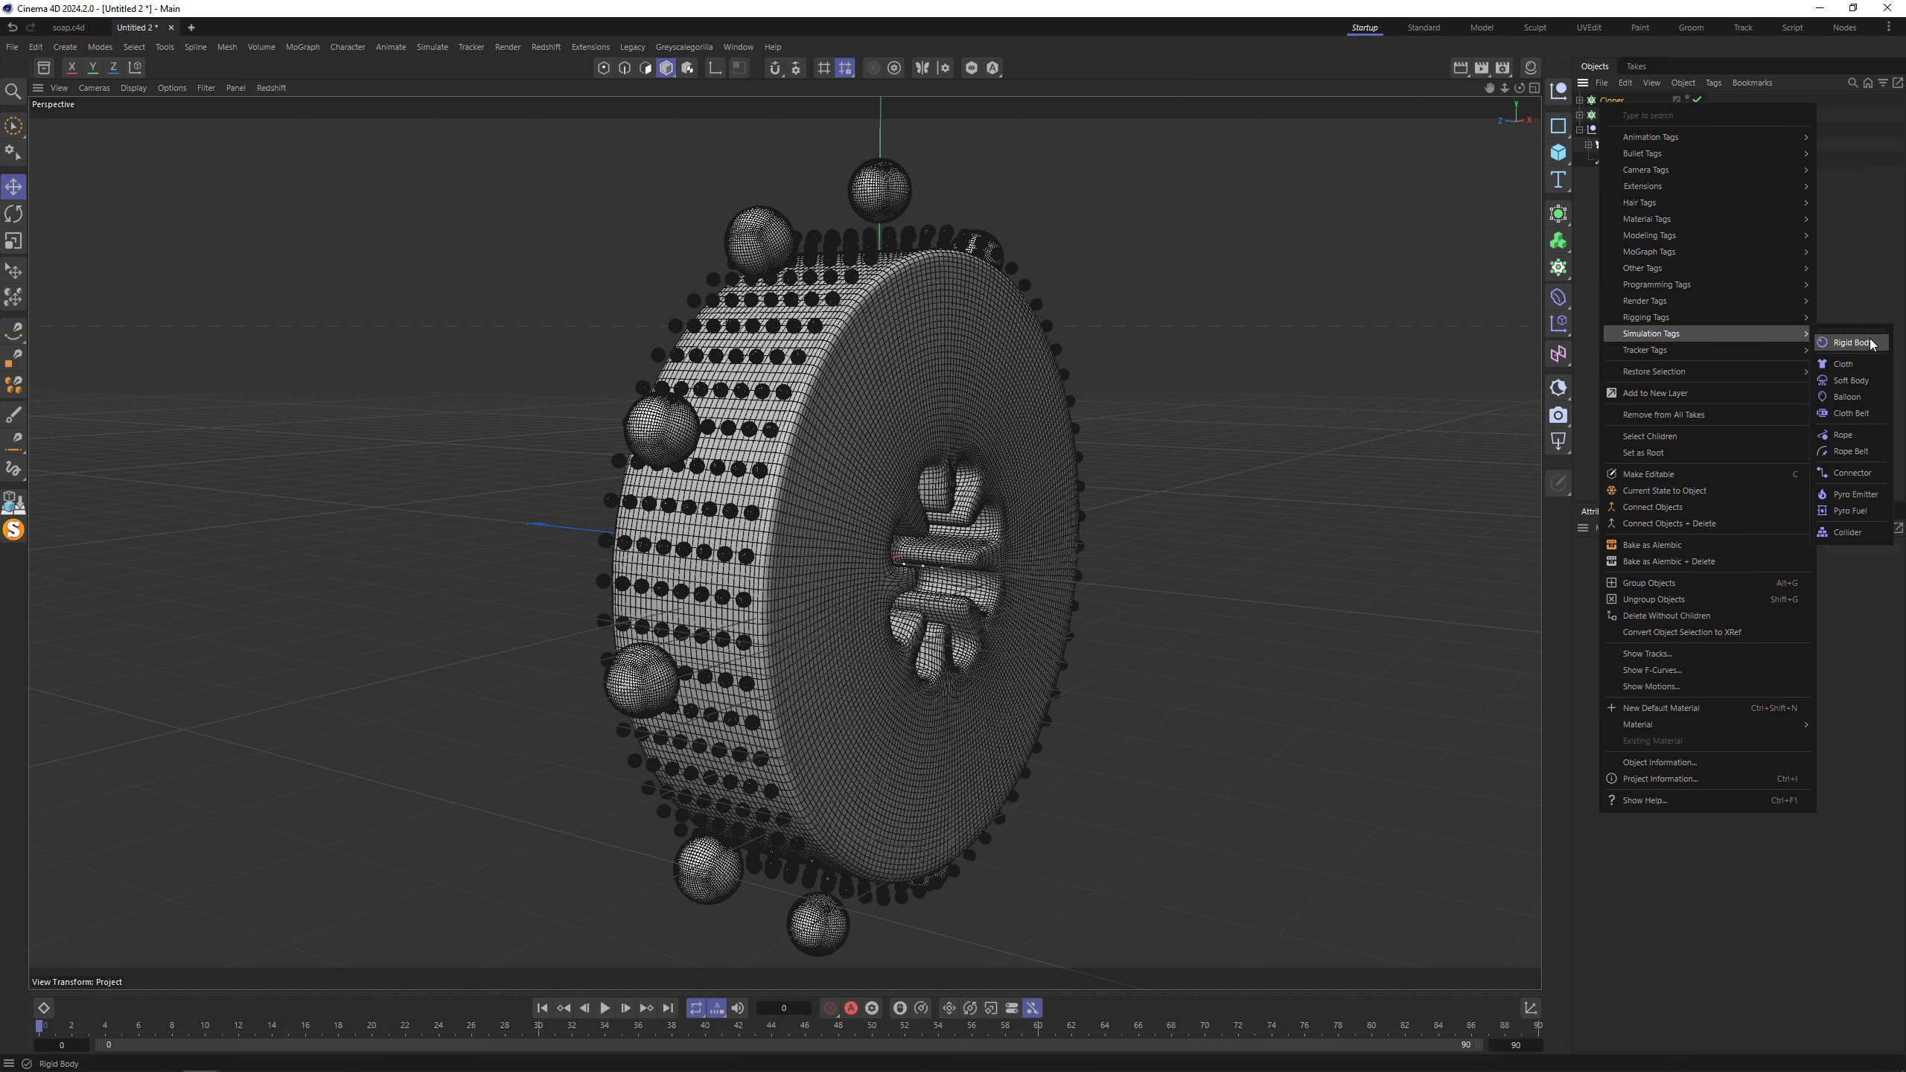
click(1850, 343)
Rename the outer grid Cloner as "Cloner Rigid".
click(1621, 101)
double_click(1625, 100)
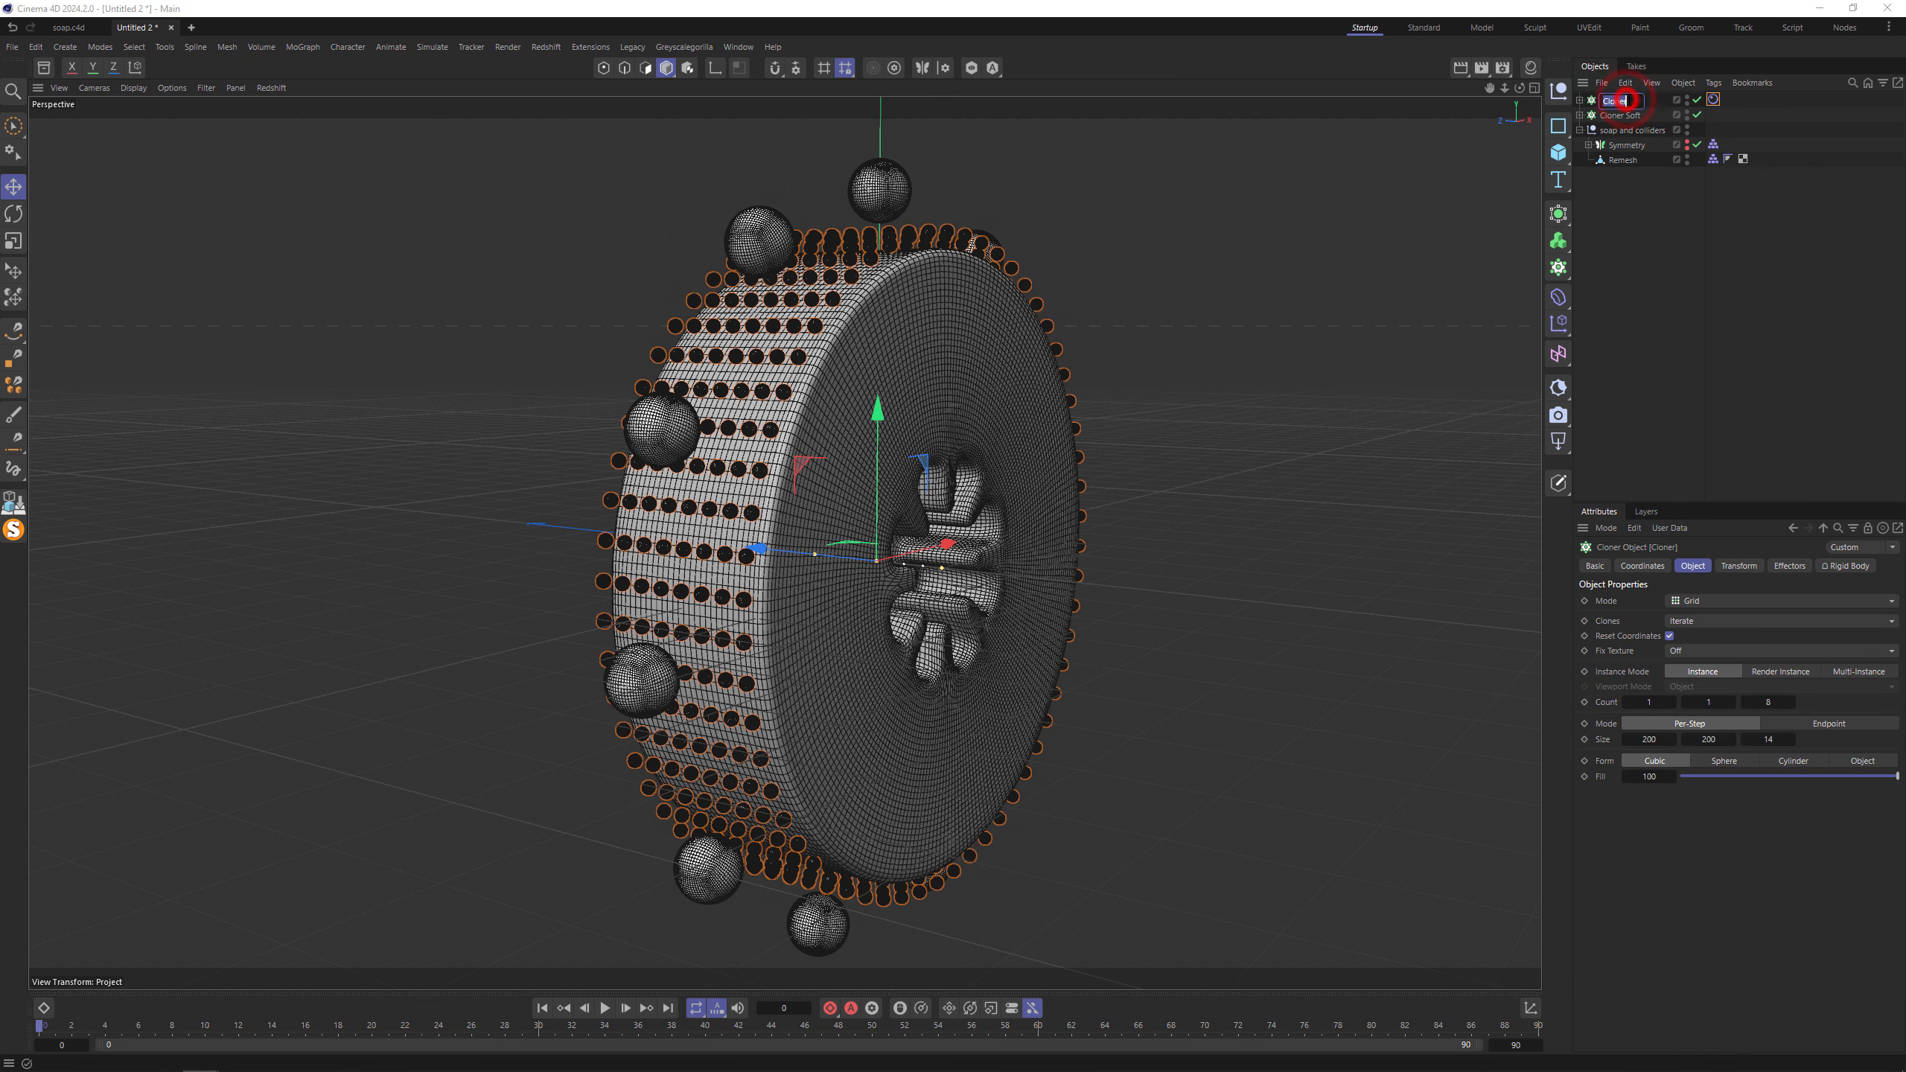
click(1632, 99)
text(Rigid)
key(Return)
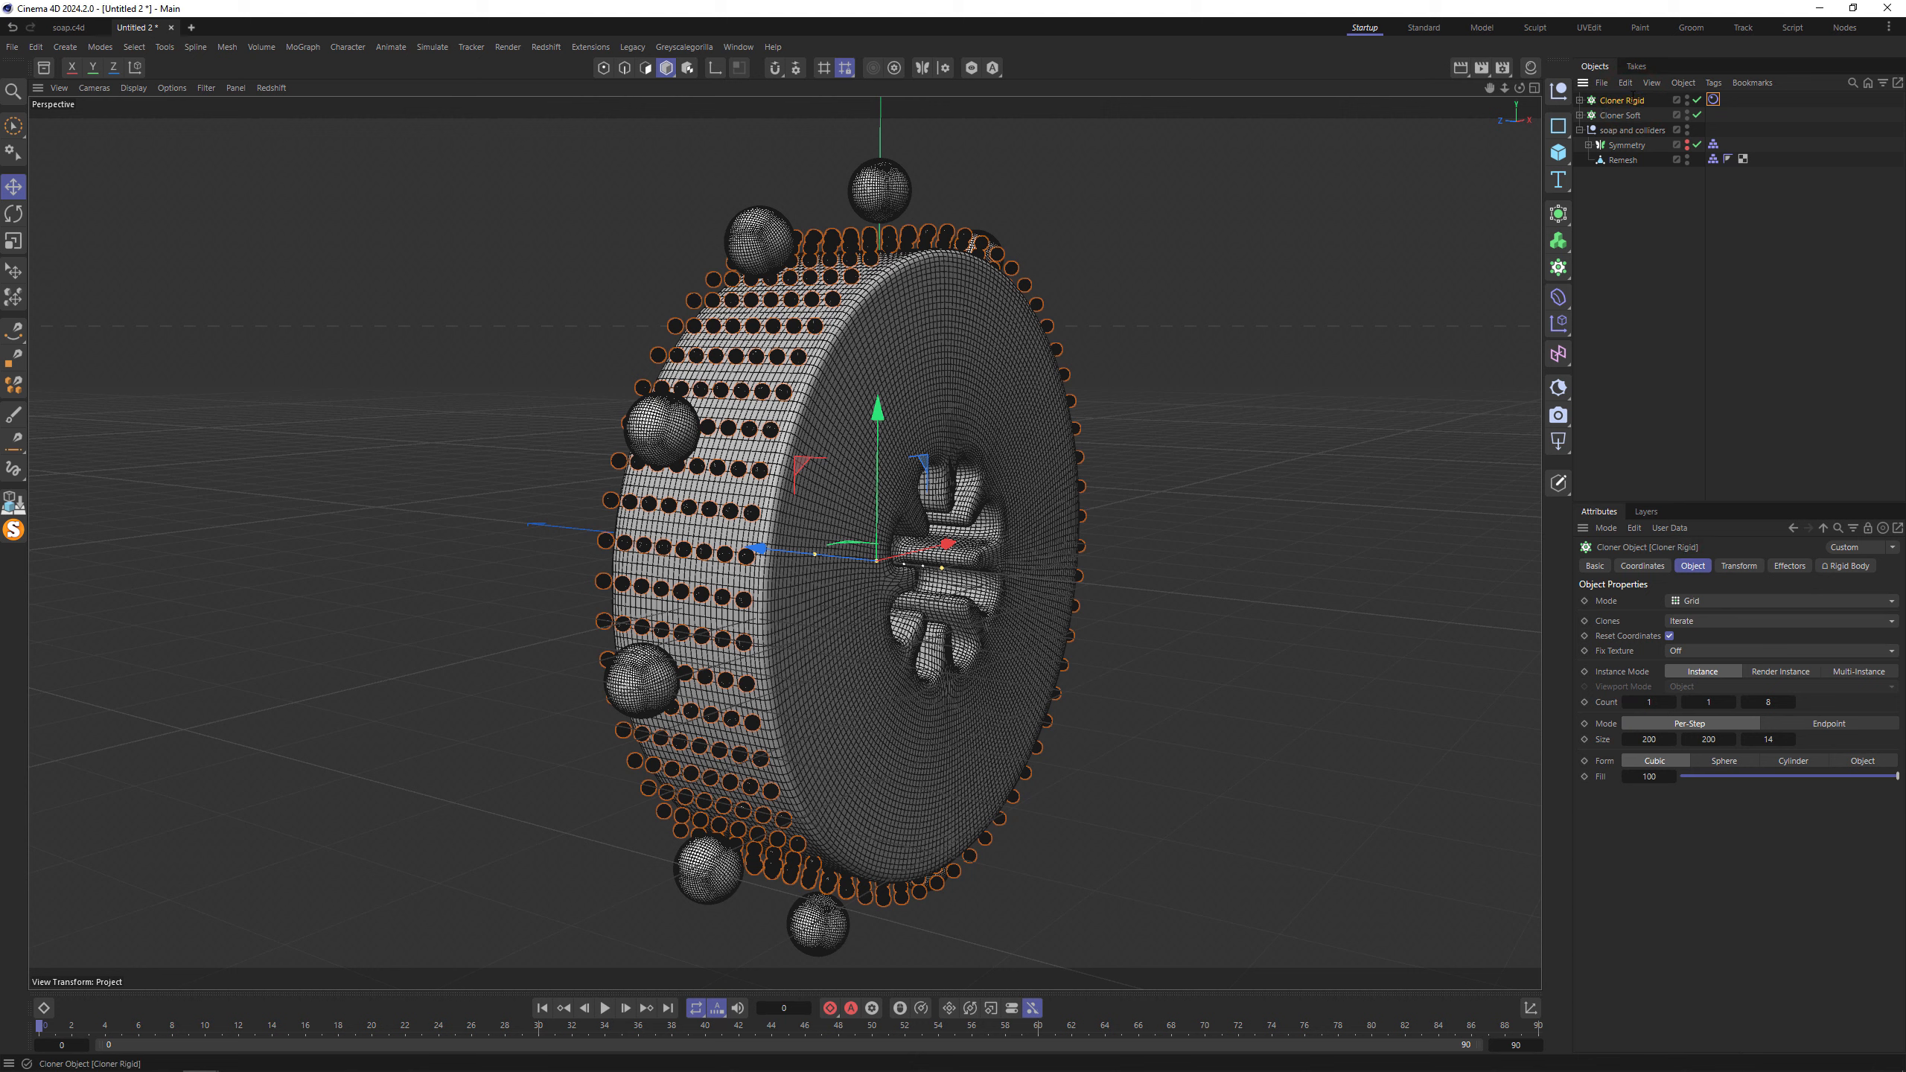
Add a Cloth simulation tag to Cloner Soft and enable its Balloon option.
right_click(1629, 115)
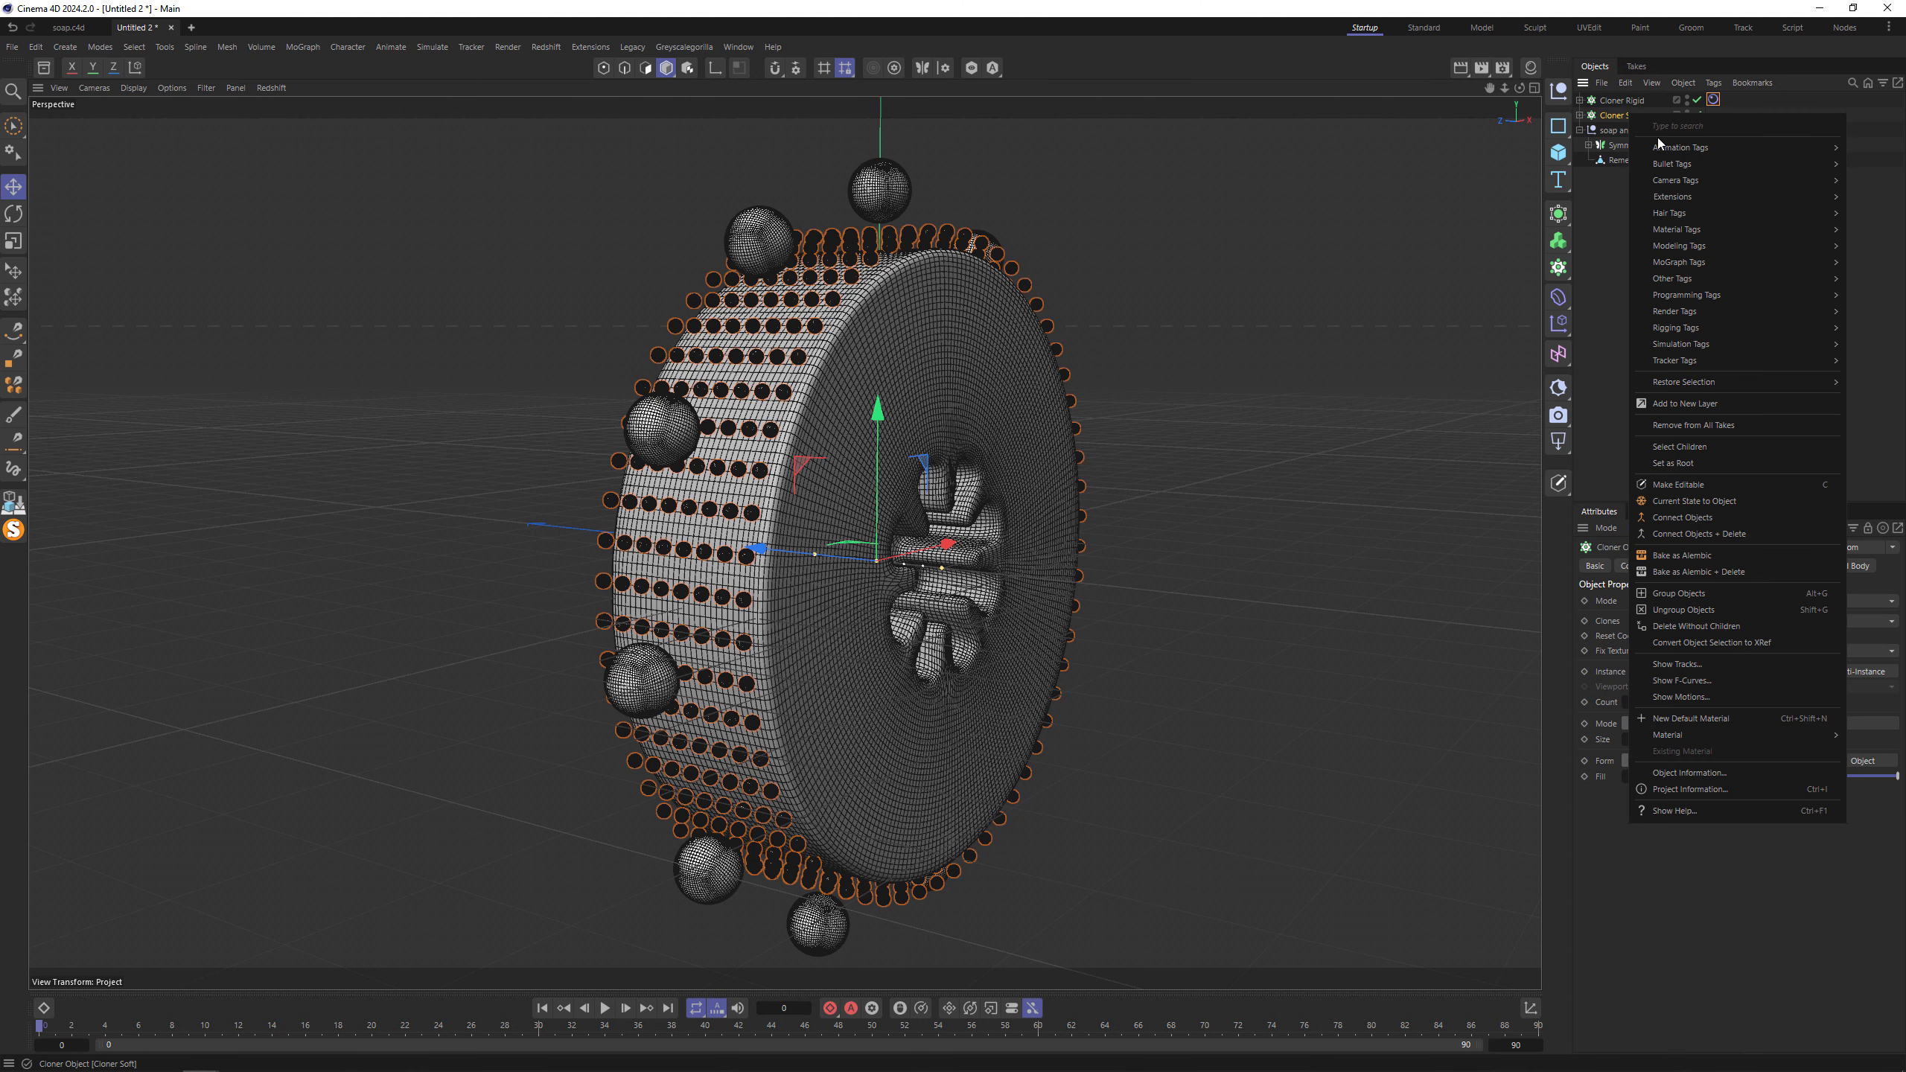
mouse_move(1733, 343)
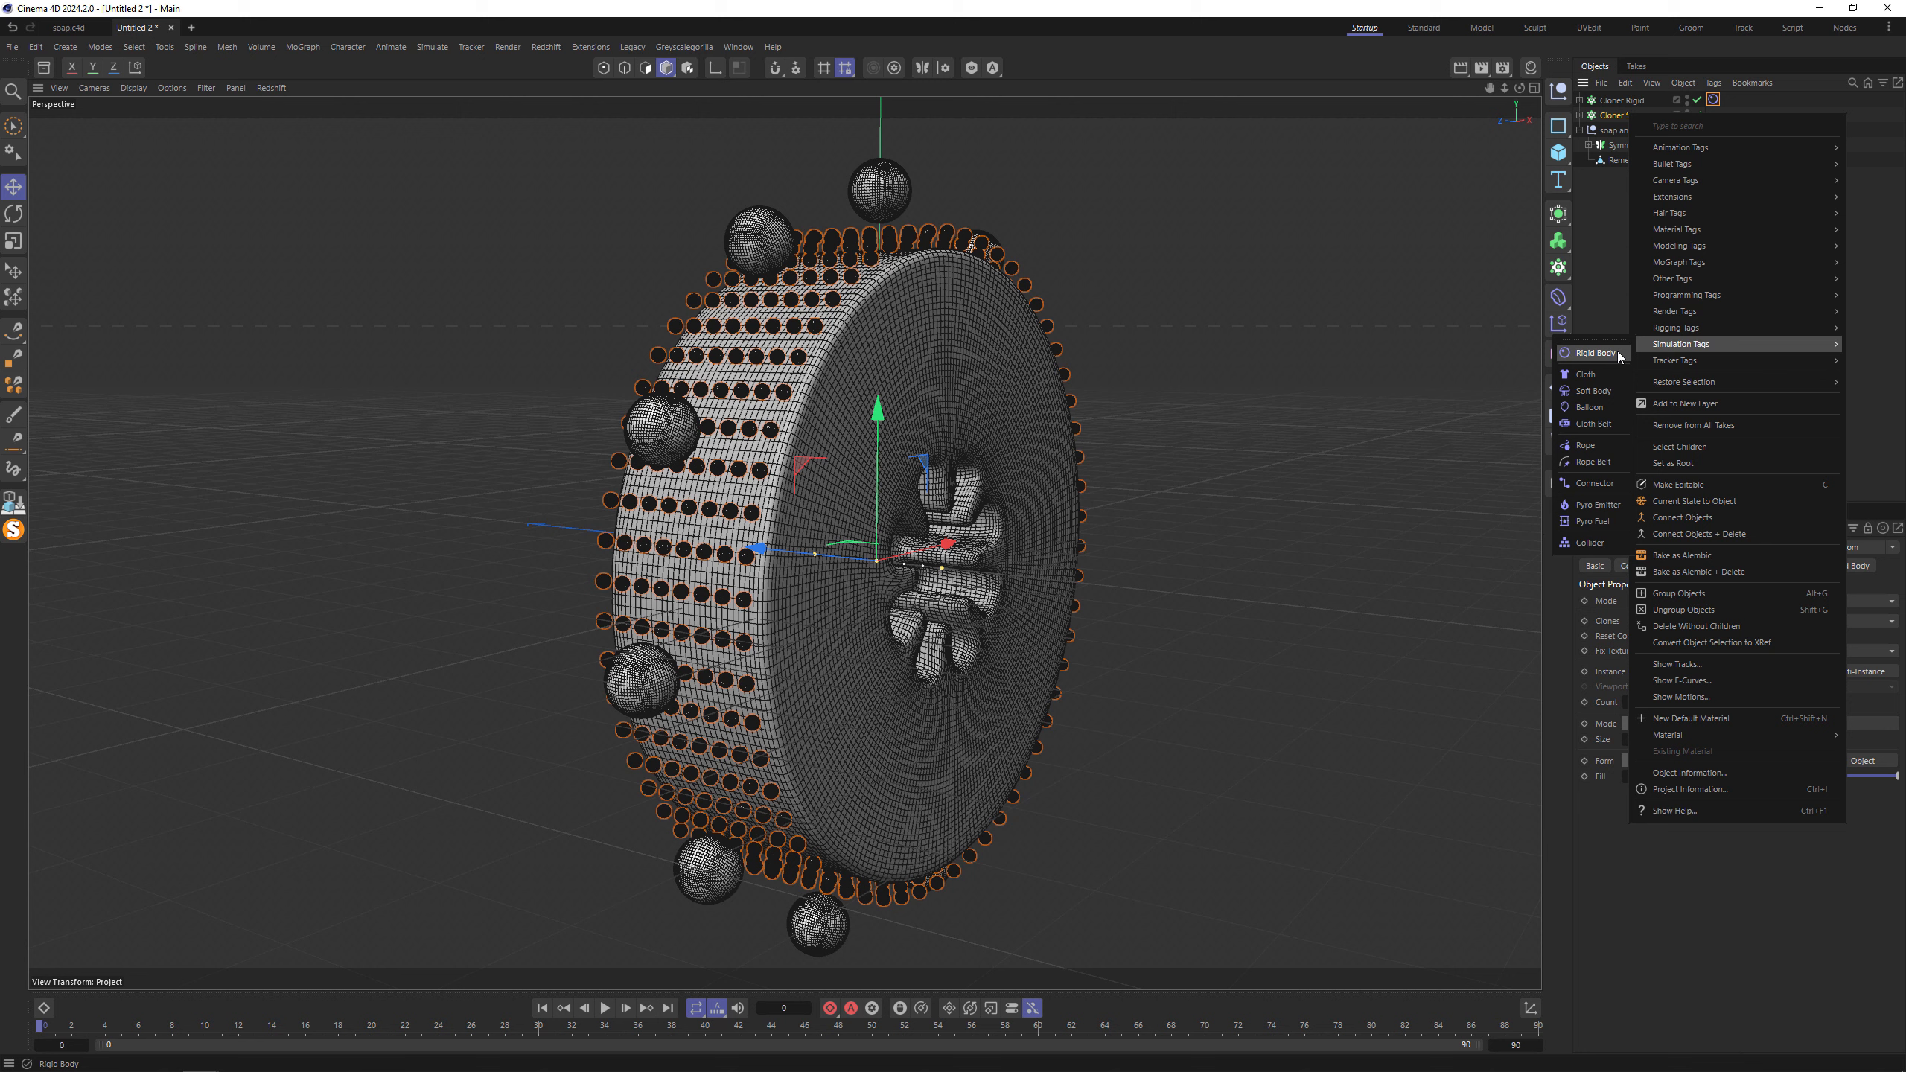
click(1606, 371)
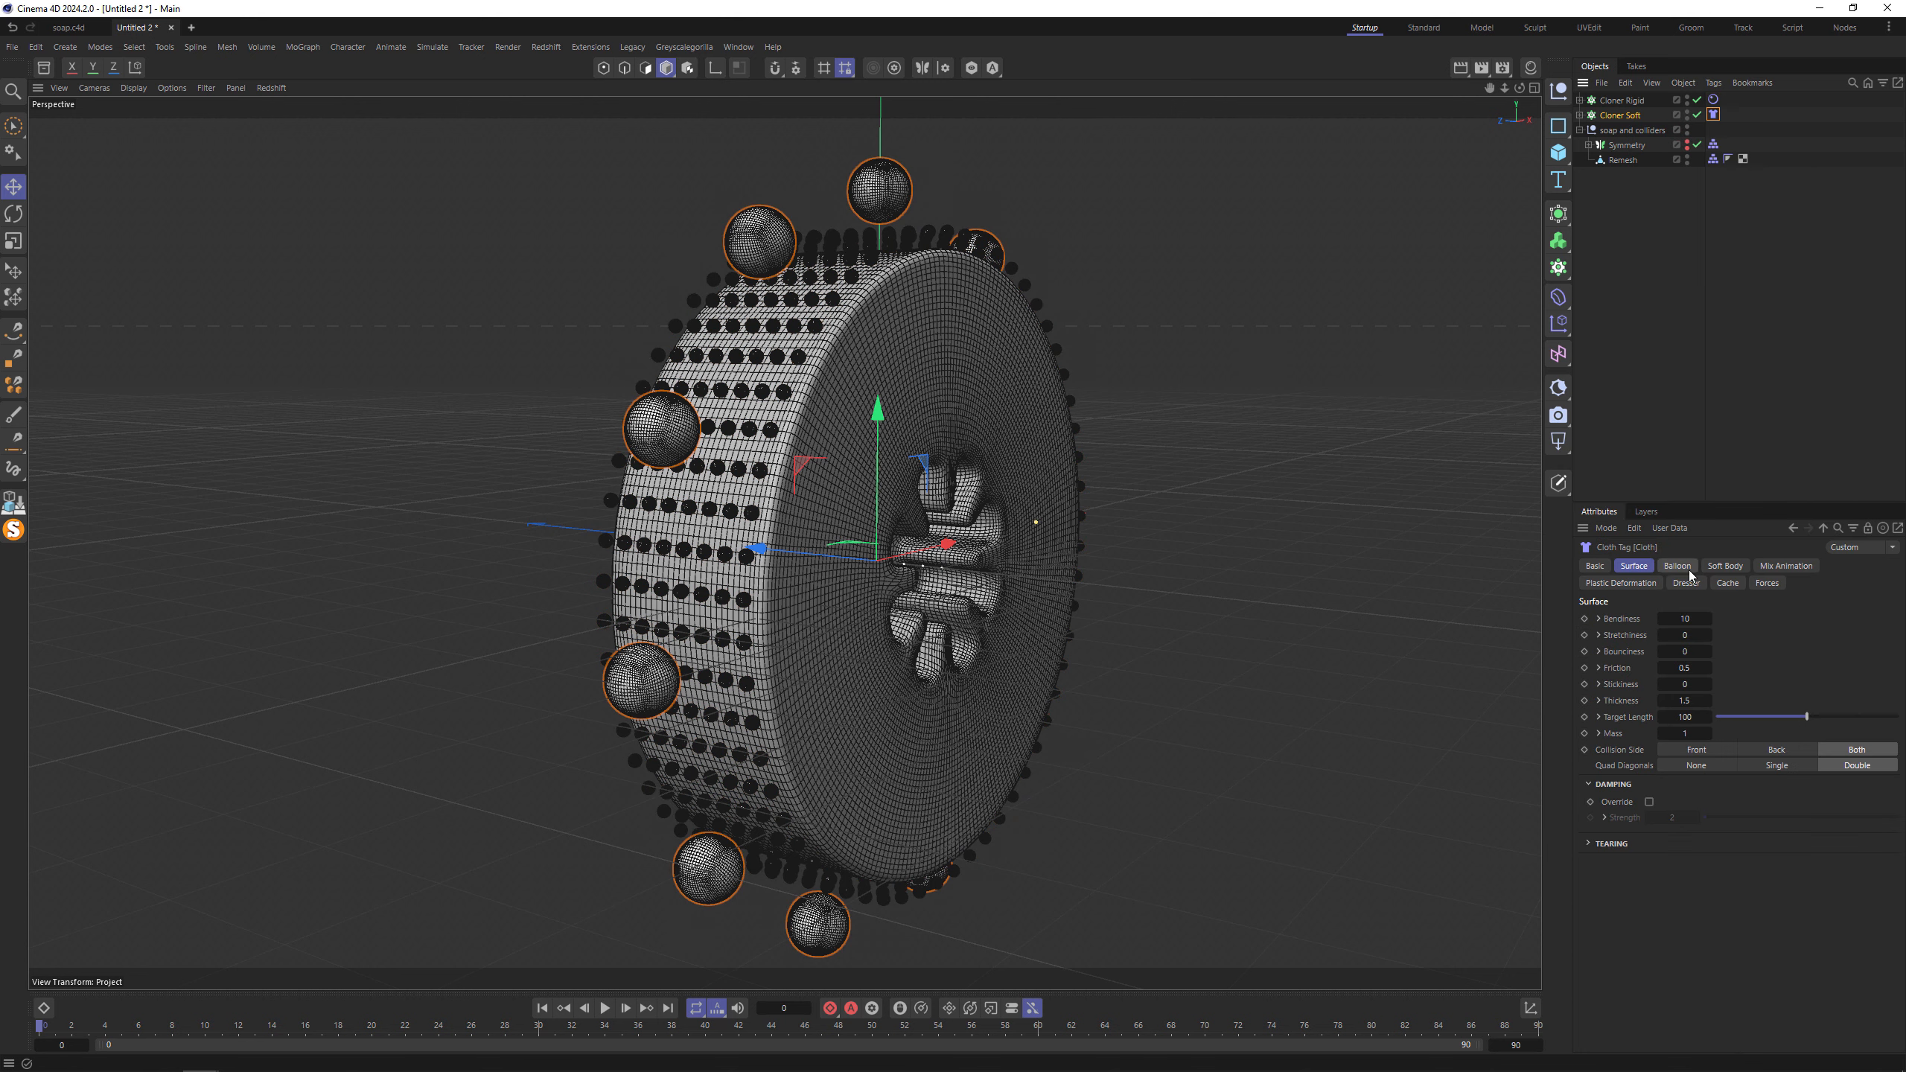
click(1680, 566)
click(1664, 617)
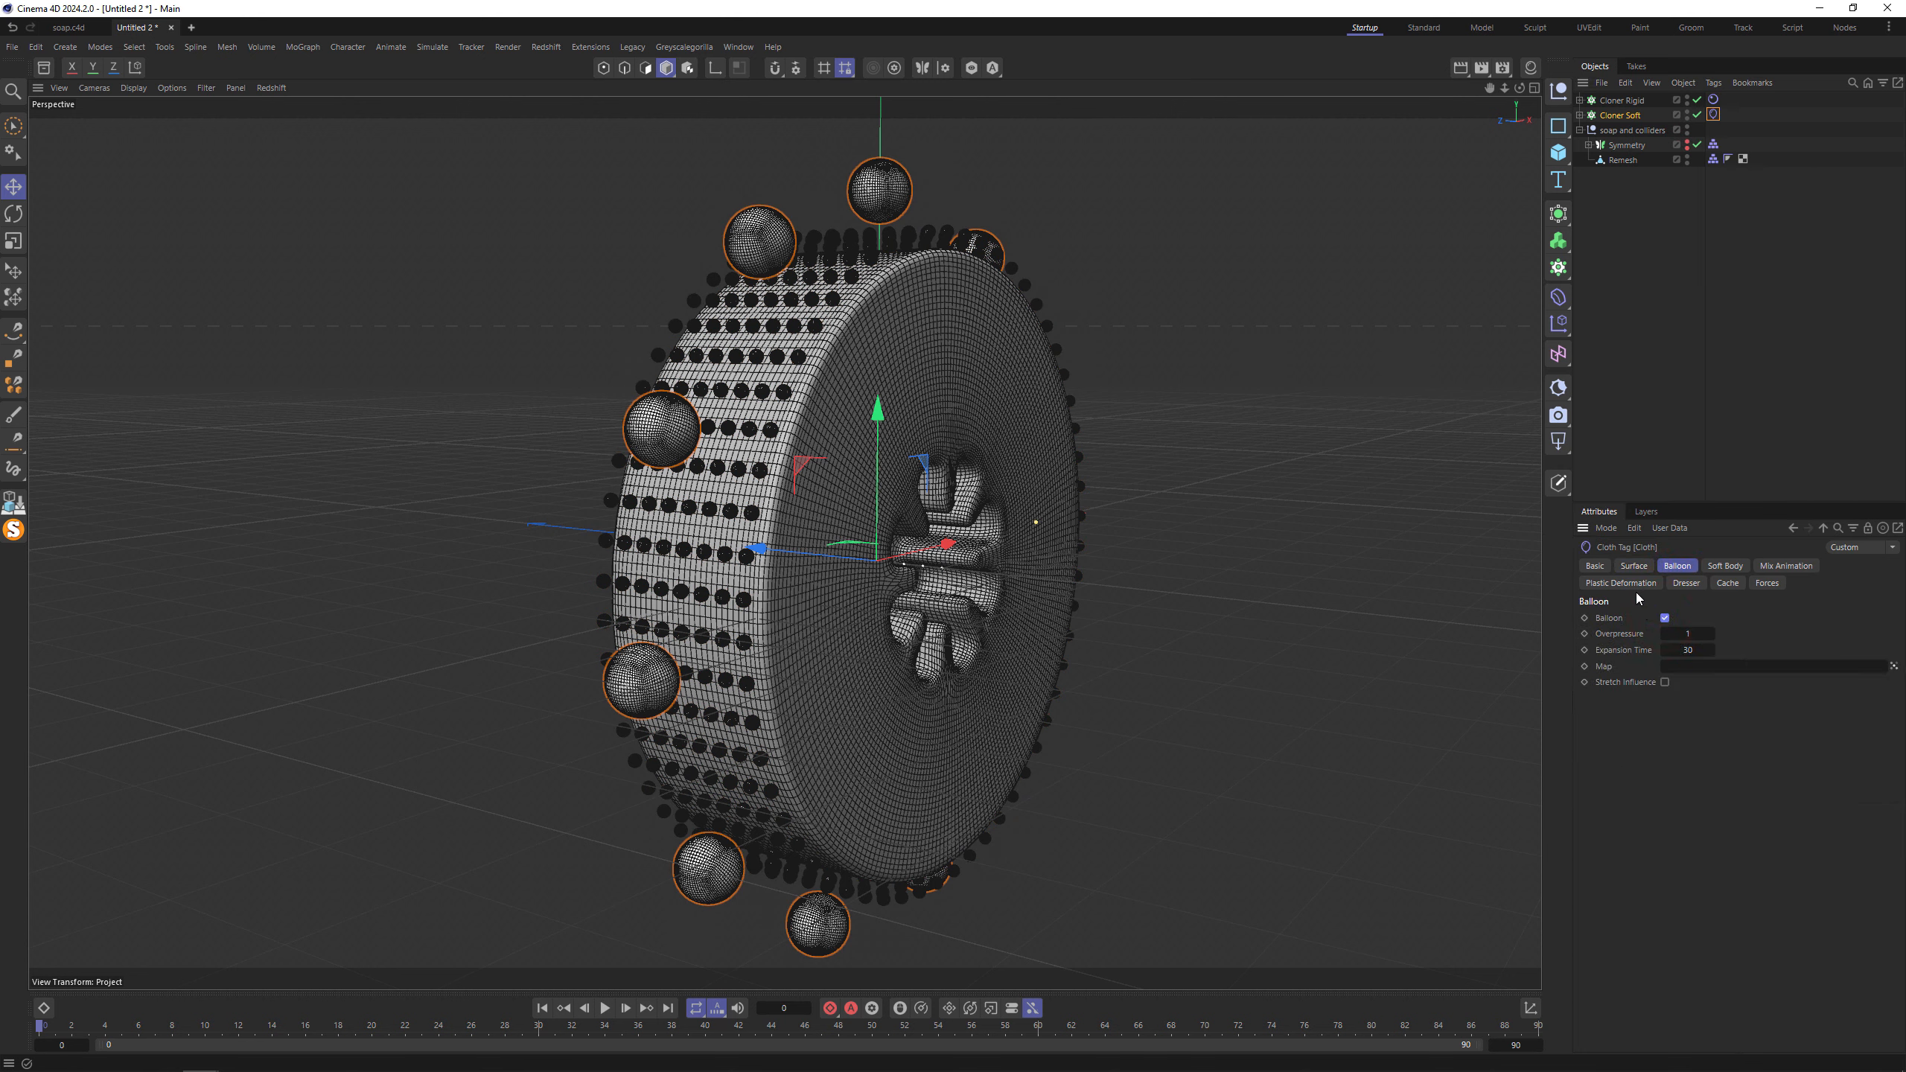
Set the Cloth tag's Bendiness and Stretchiness to 50.
click(1634, 565)
click(1685, 634)
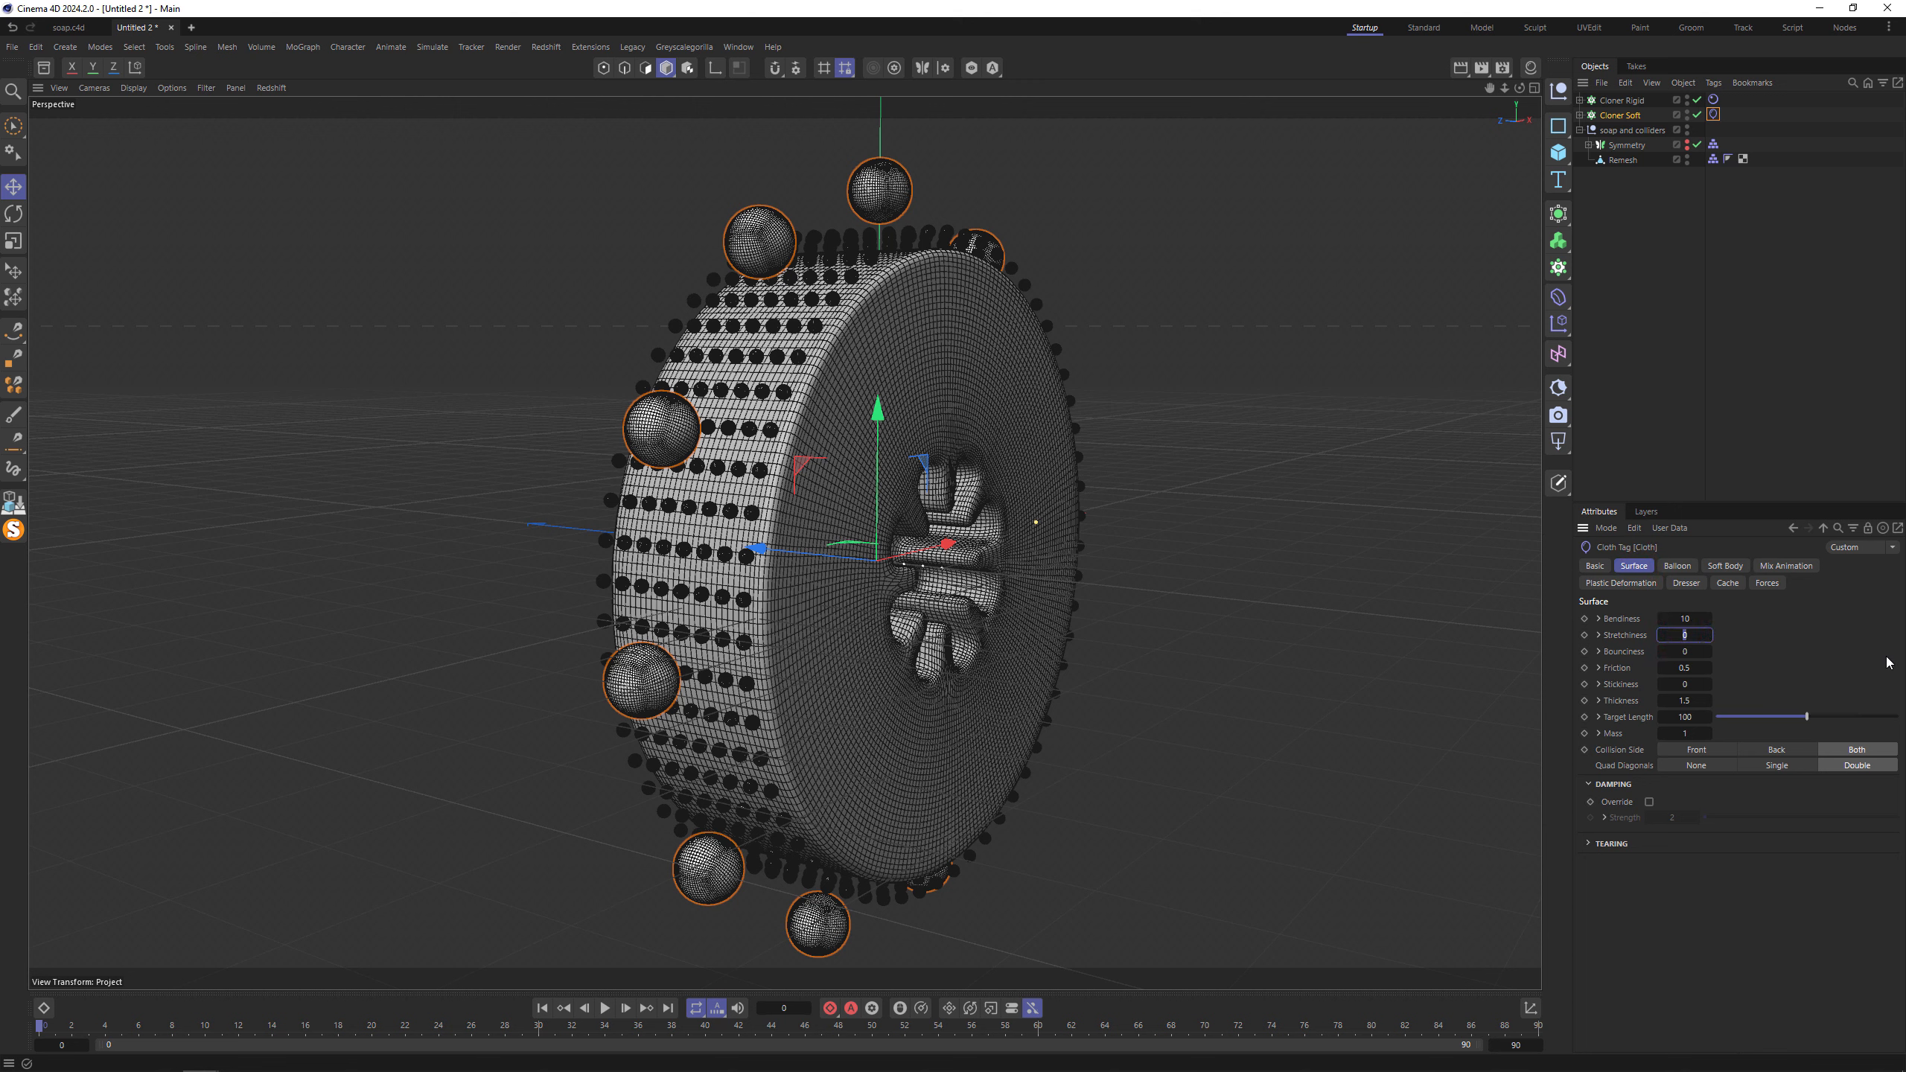
click(1698, 620)
text(50)
key(Tab)
Play the simulation to check how the spheres fall, stop it and return to the first frame.
click(604, 1010)
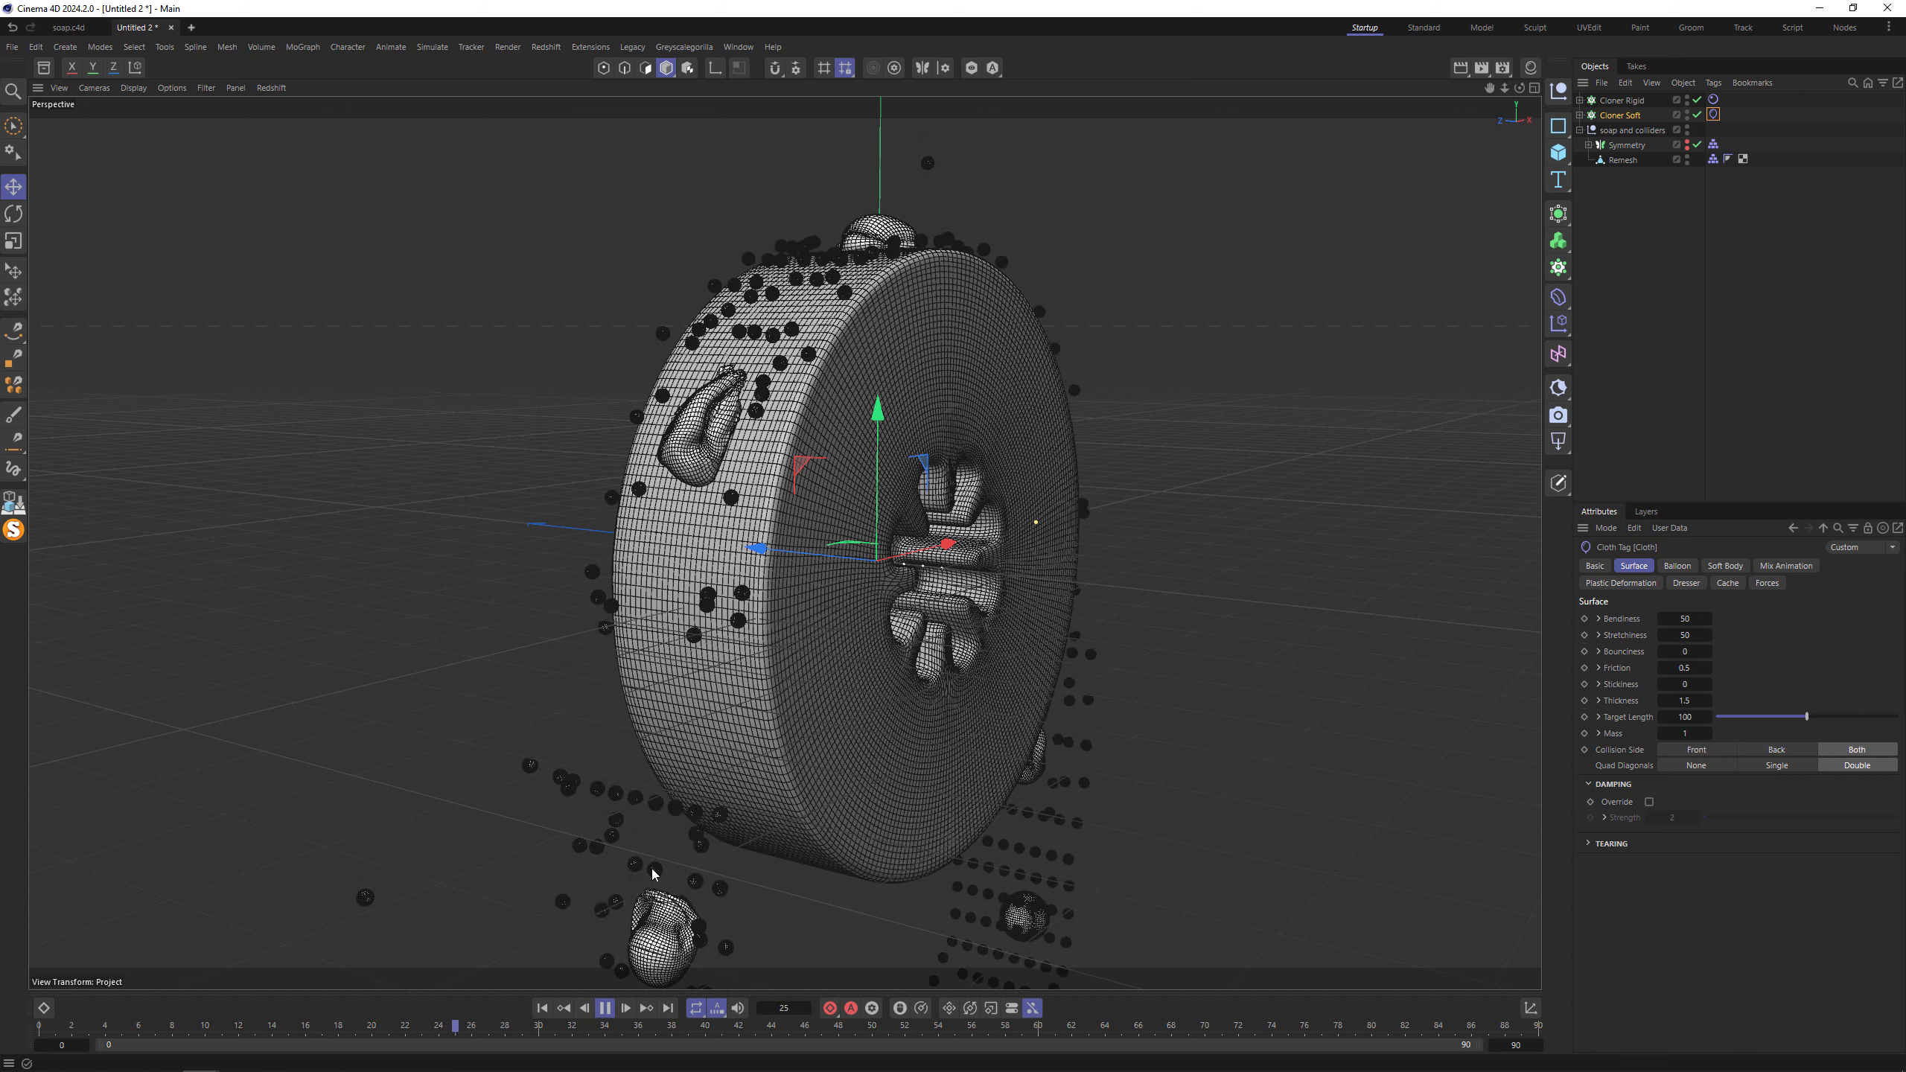
click(604, 1008)
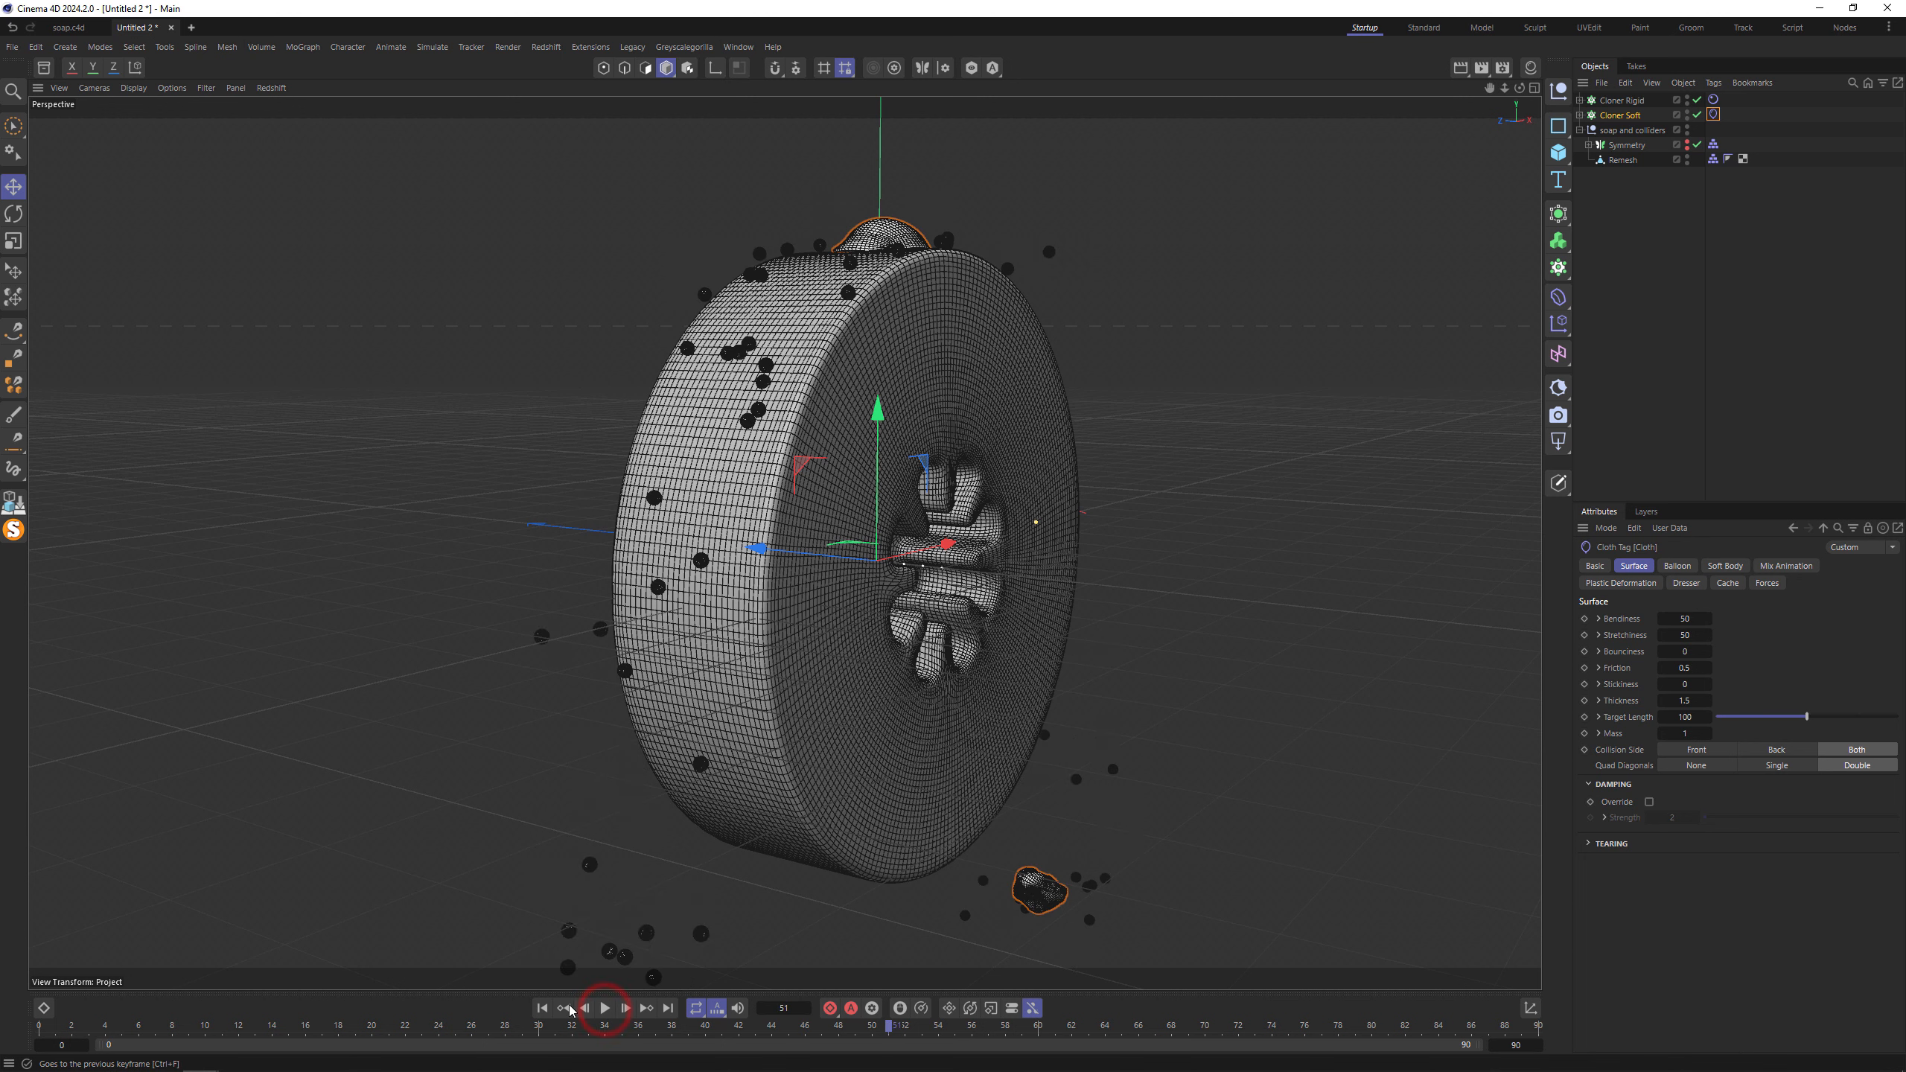
click(569, 1009)
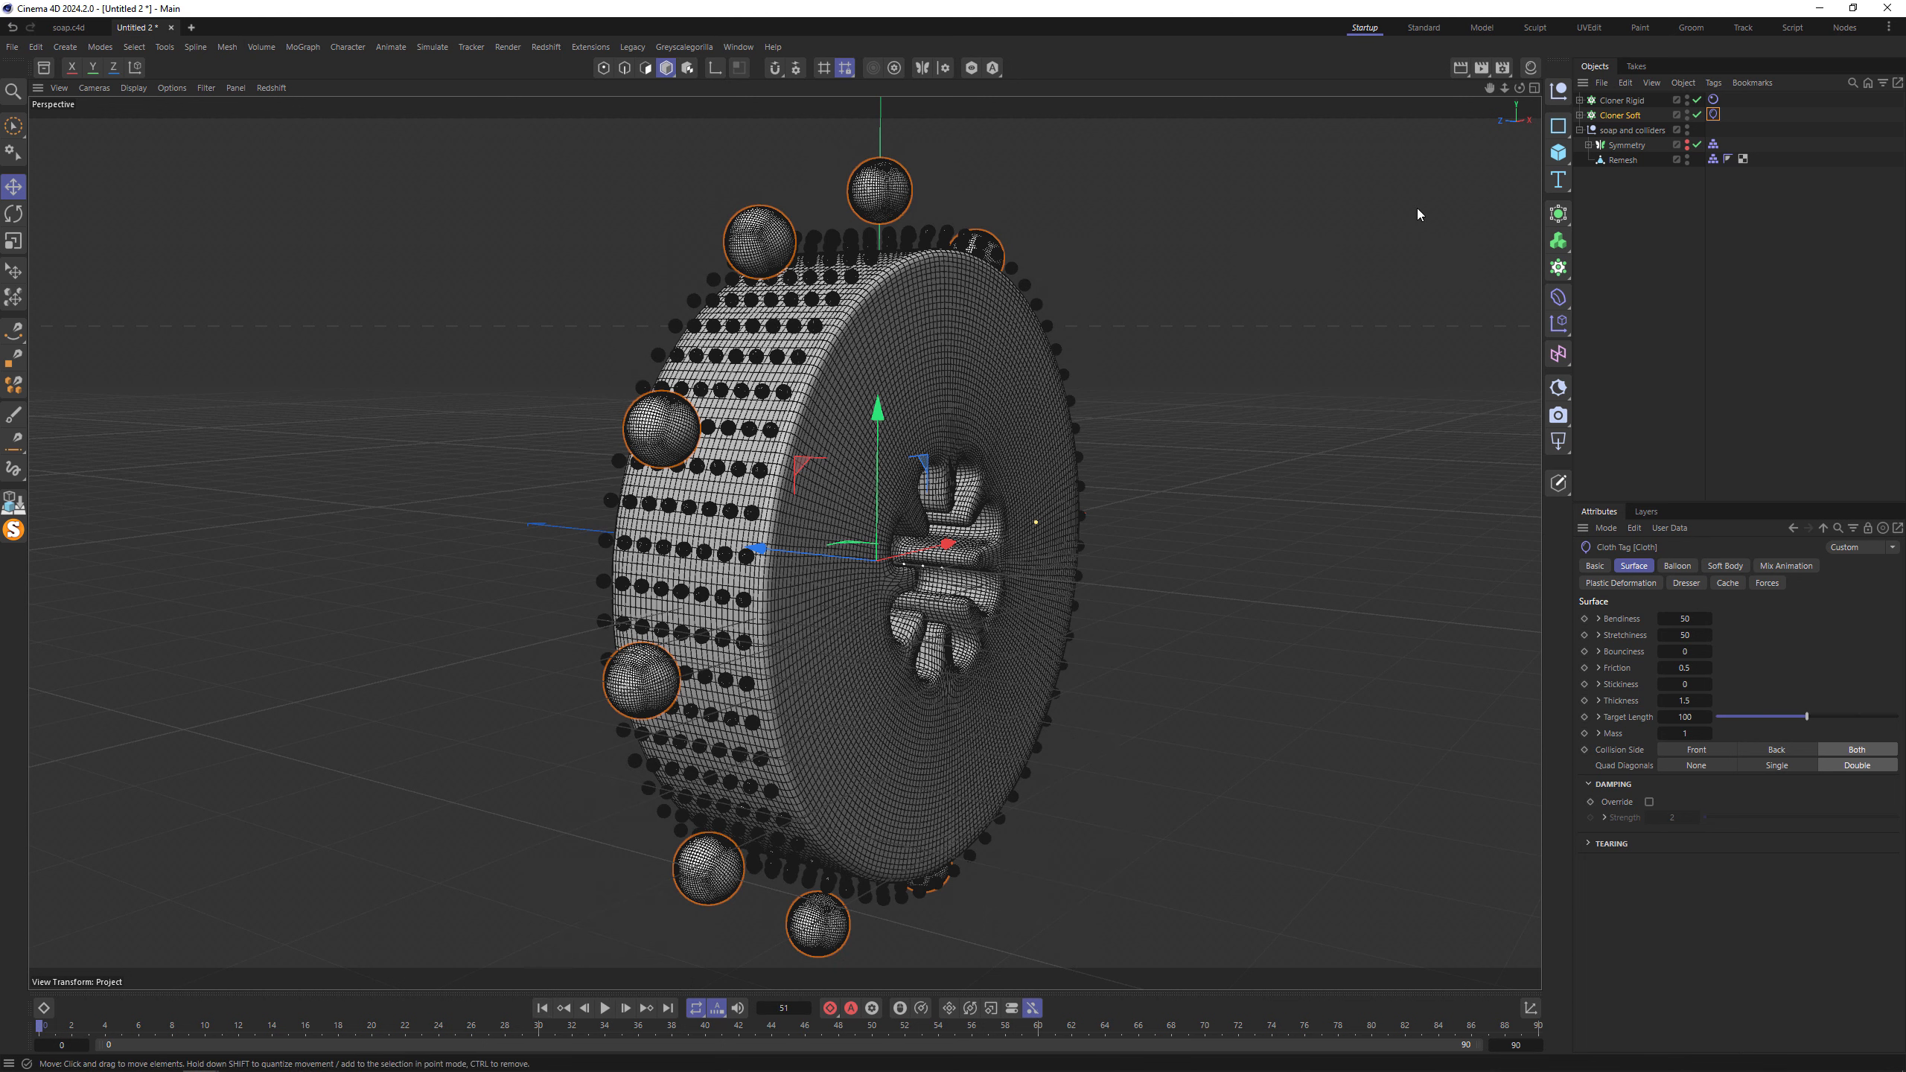
Set the segments of the Sphere nested inside Cloner Rigid to 16 and collapse the hierarchy.
click(1580, 100)
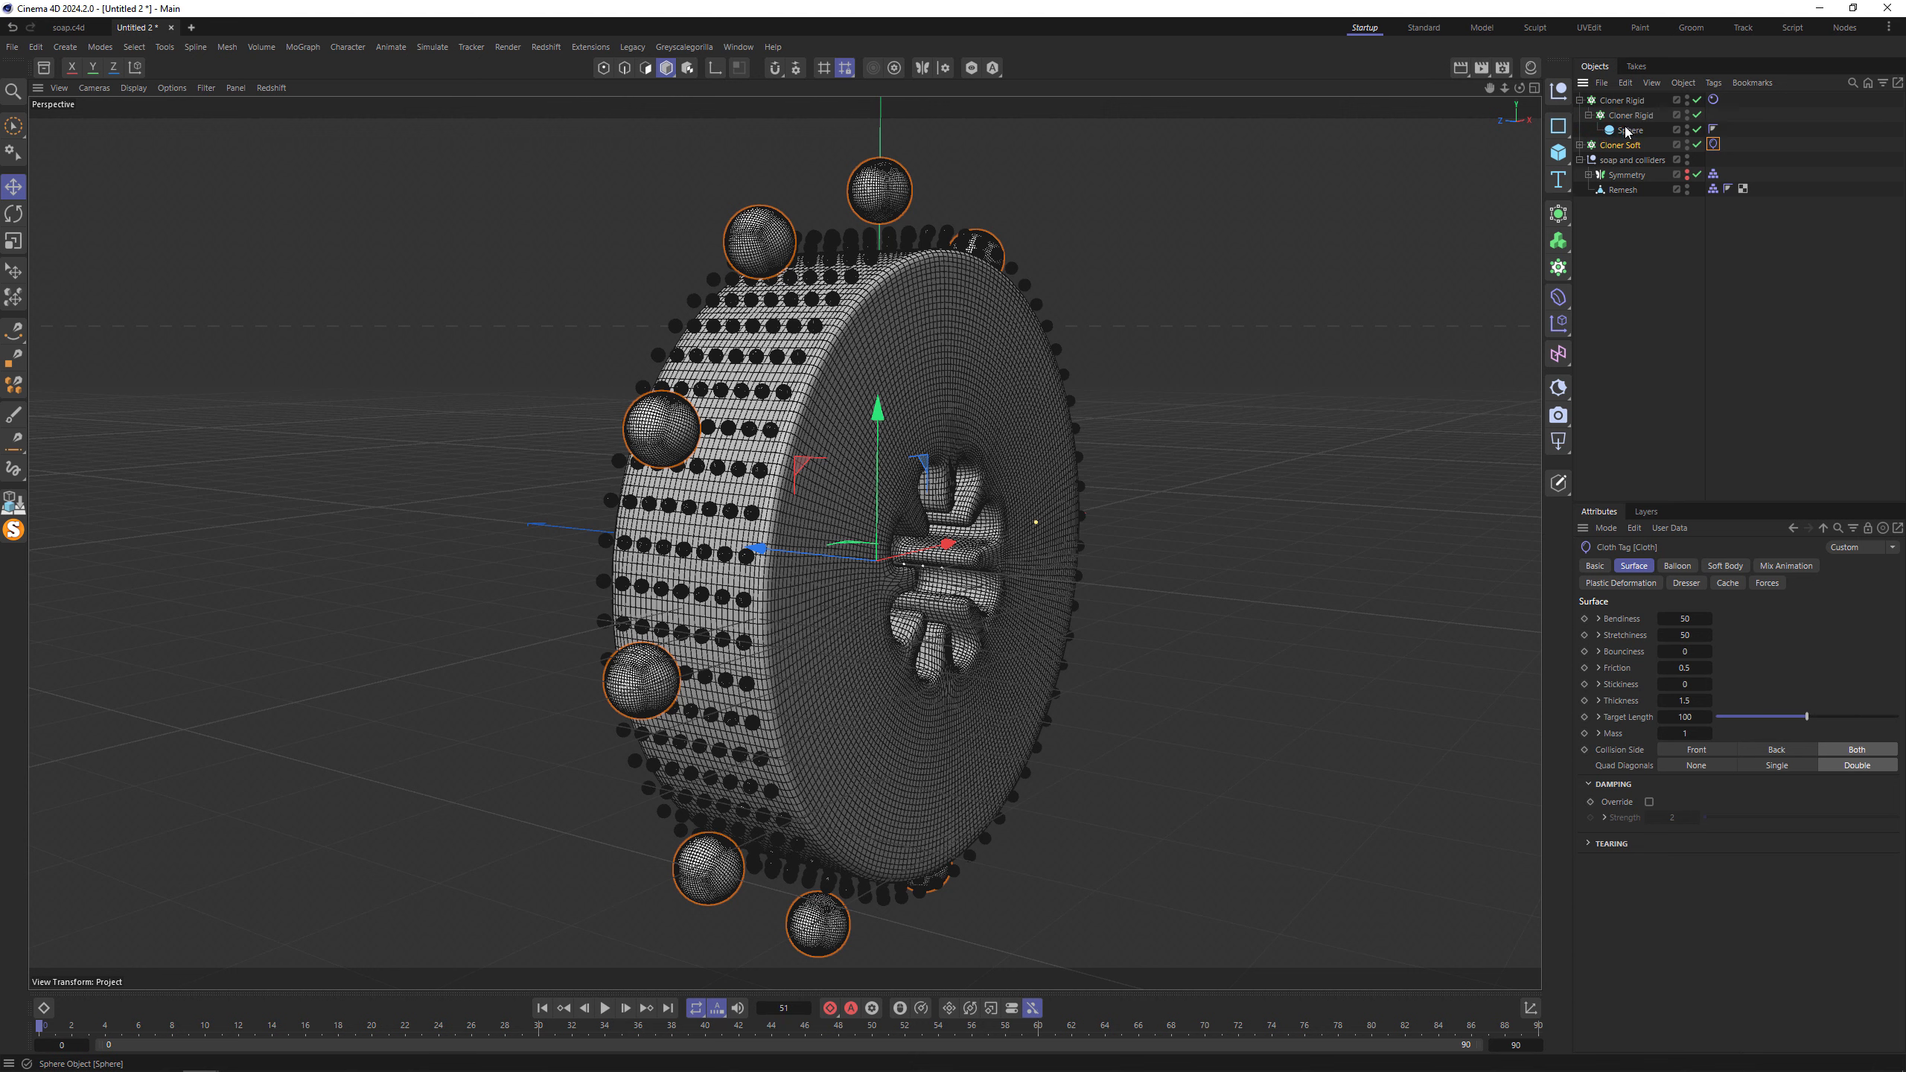
click(1630, 130)
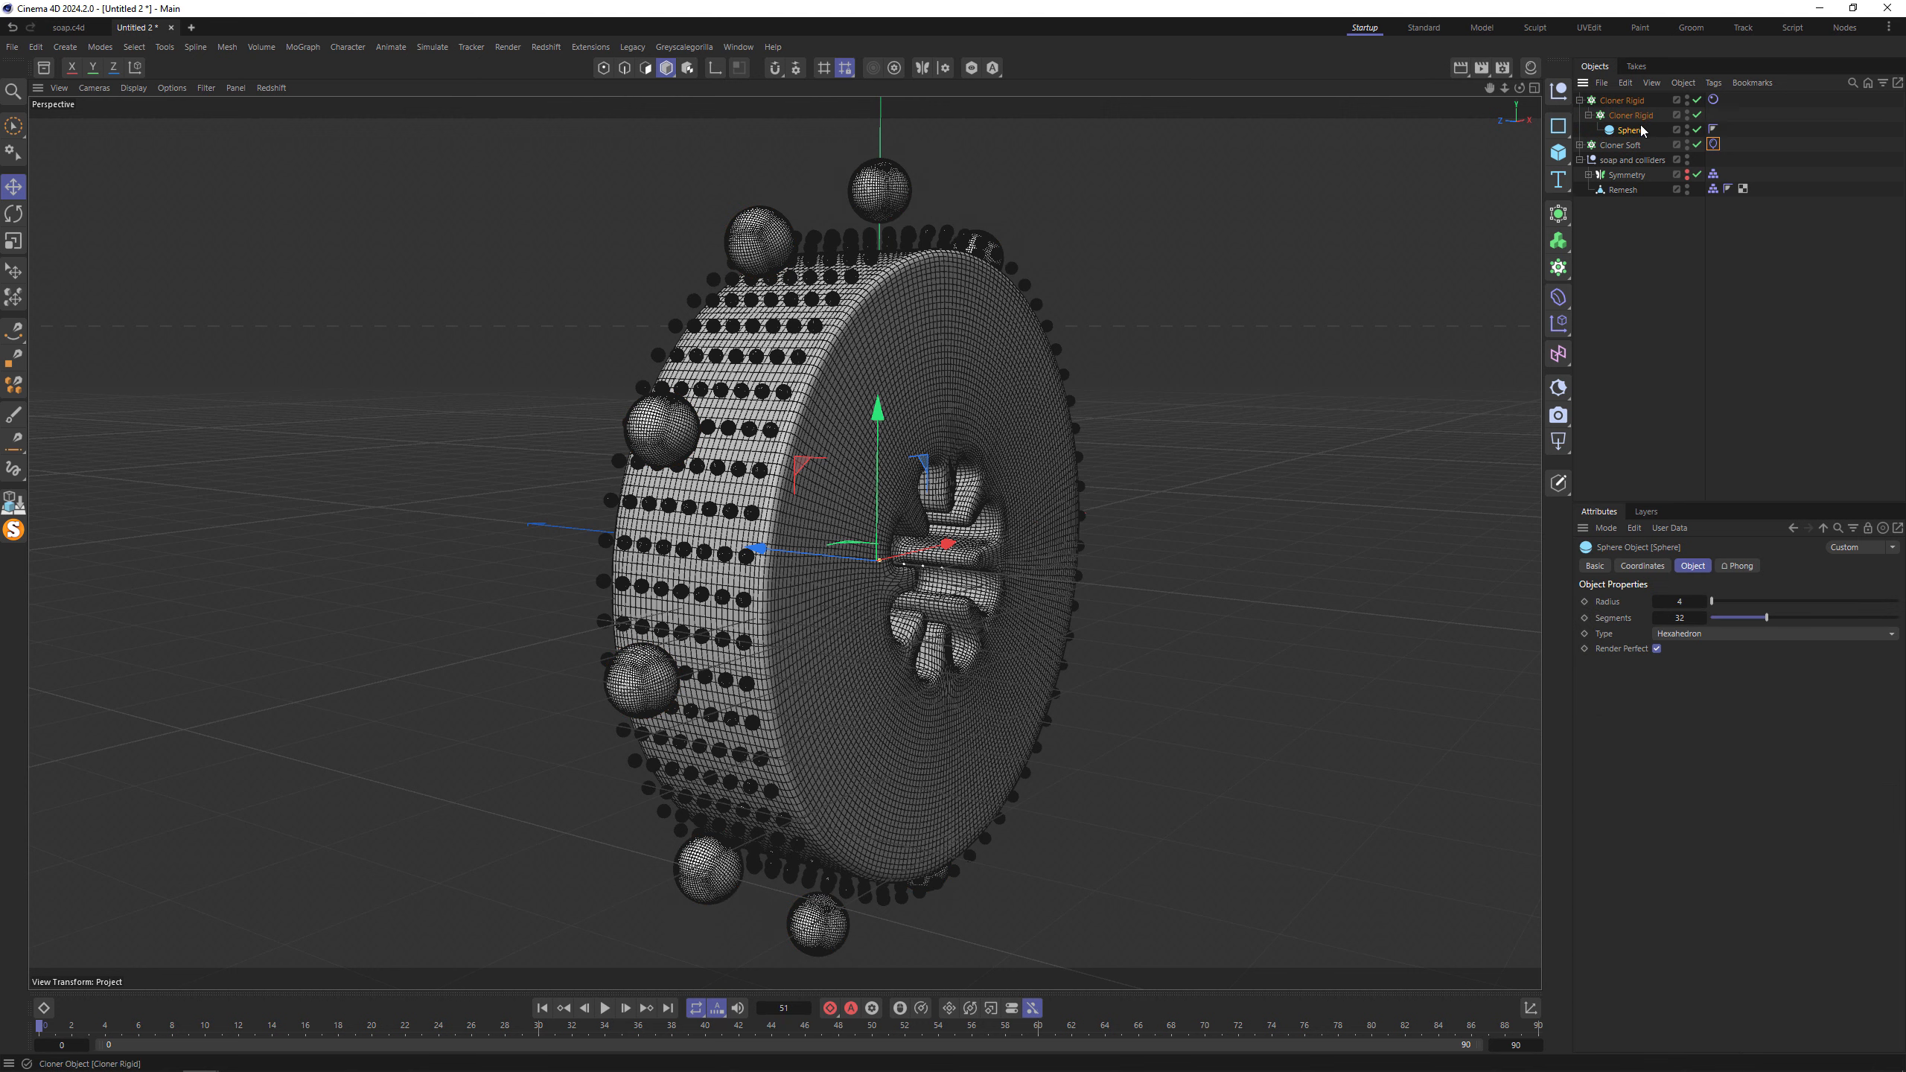
click(1688, 618)
text(16)
key(Return)
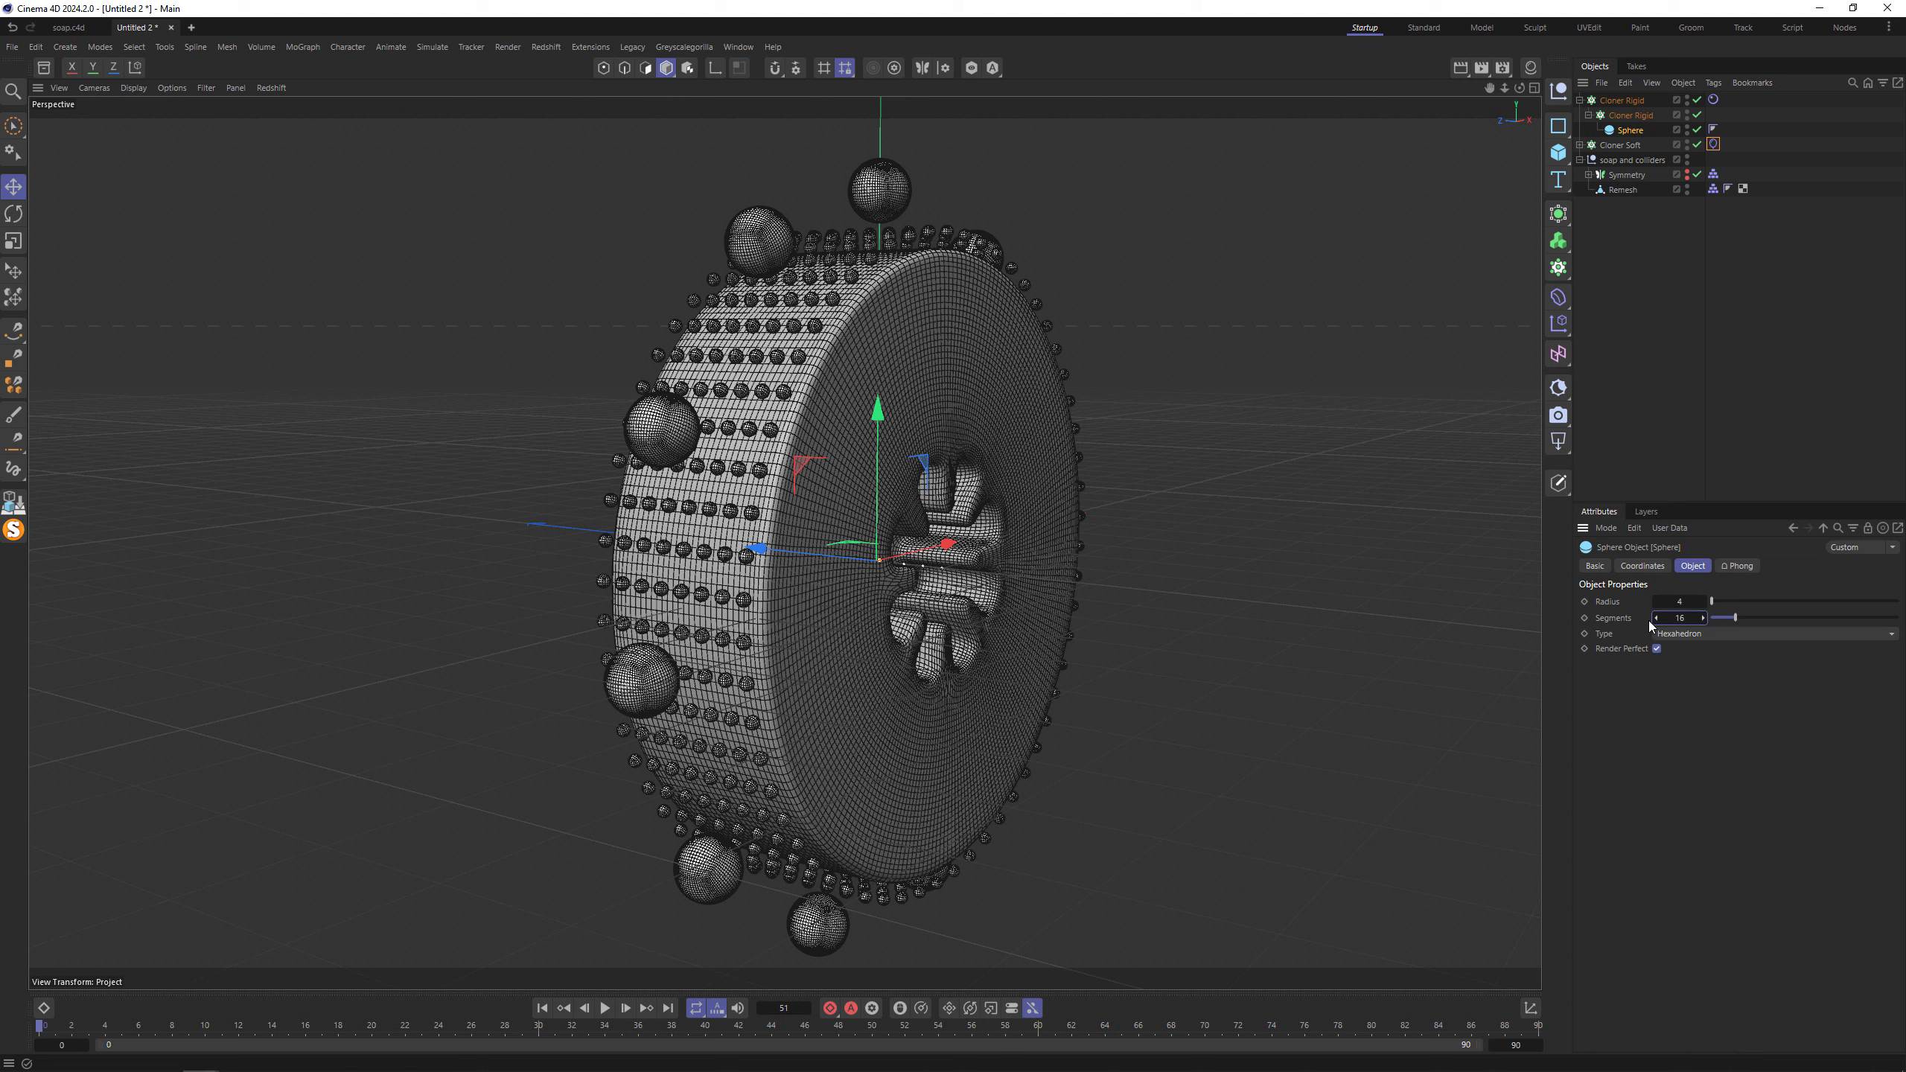
click(1580, 100)
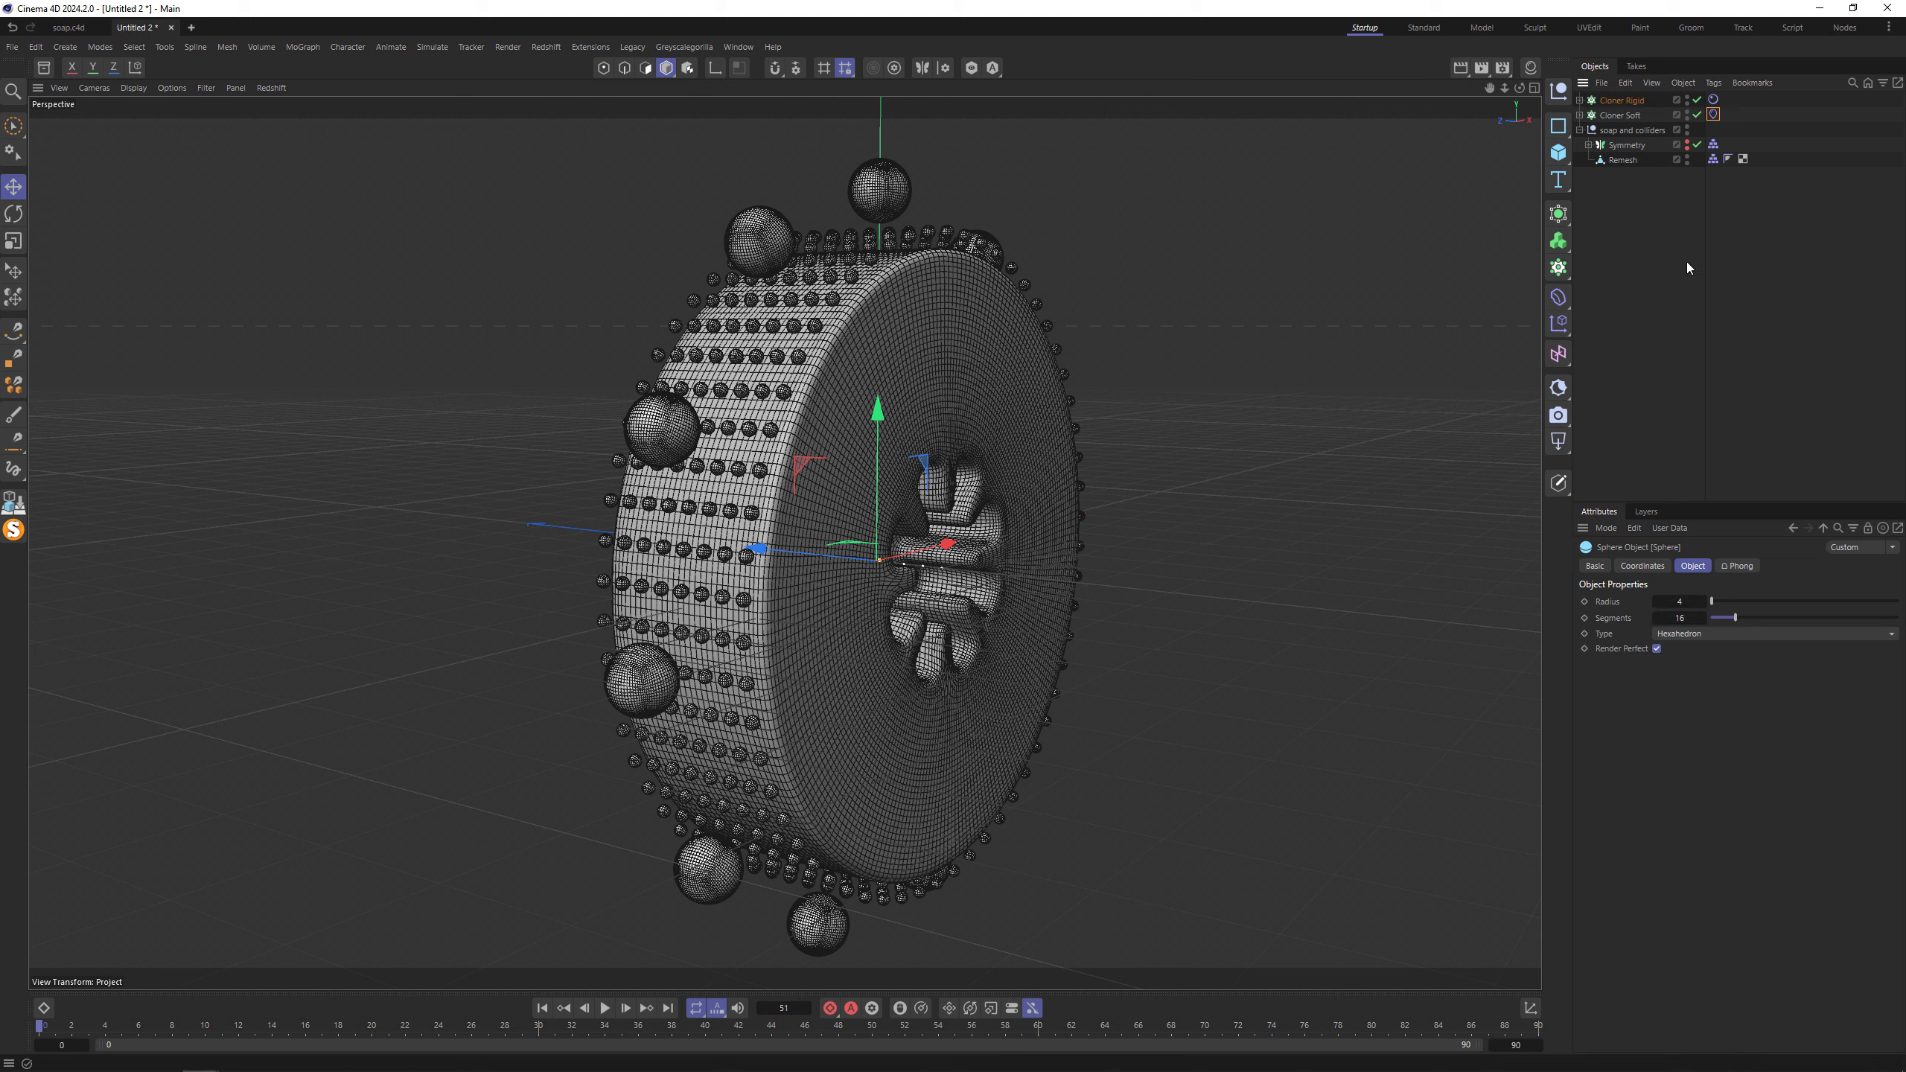
In the project's simulation settings, set Gravity to 0 and Iterations to 5.
click(1685, 262)
click(1616, 583)
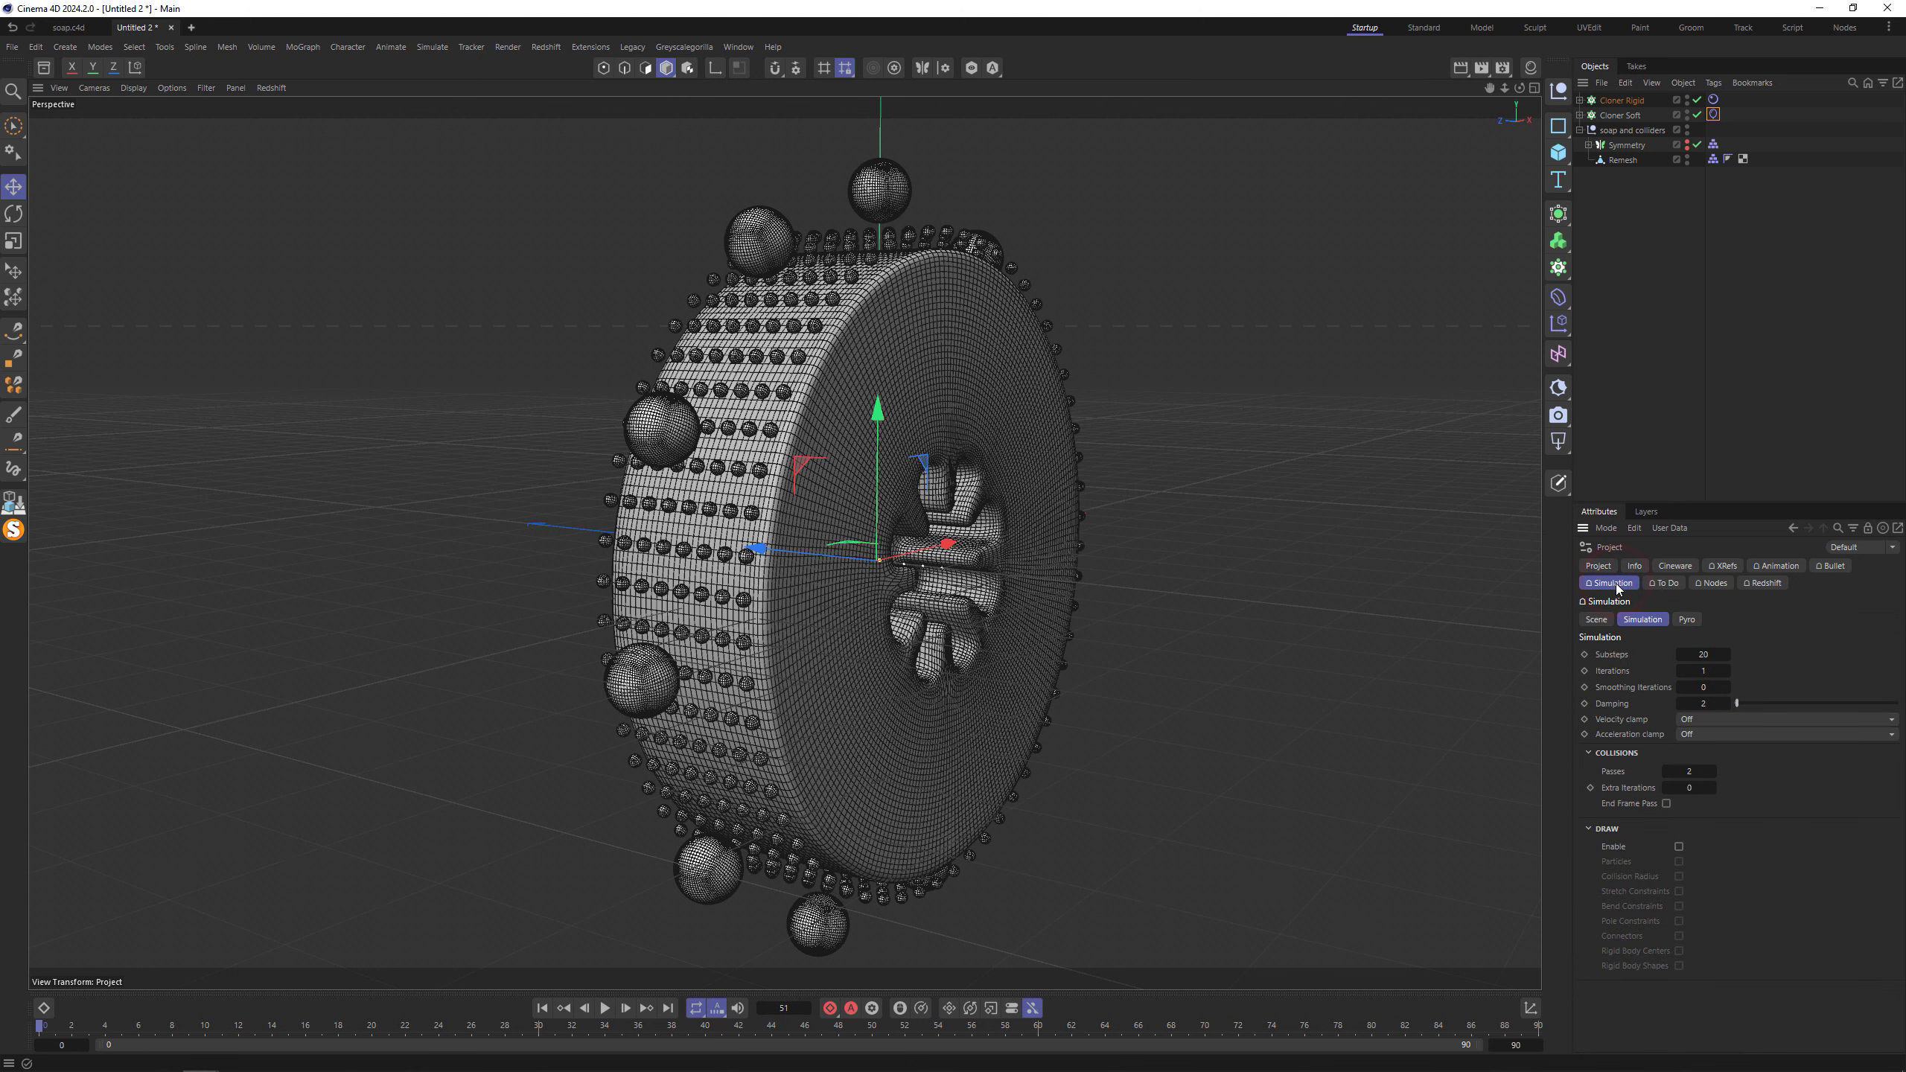
click(1597, 620)
click(1726, 685)
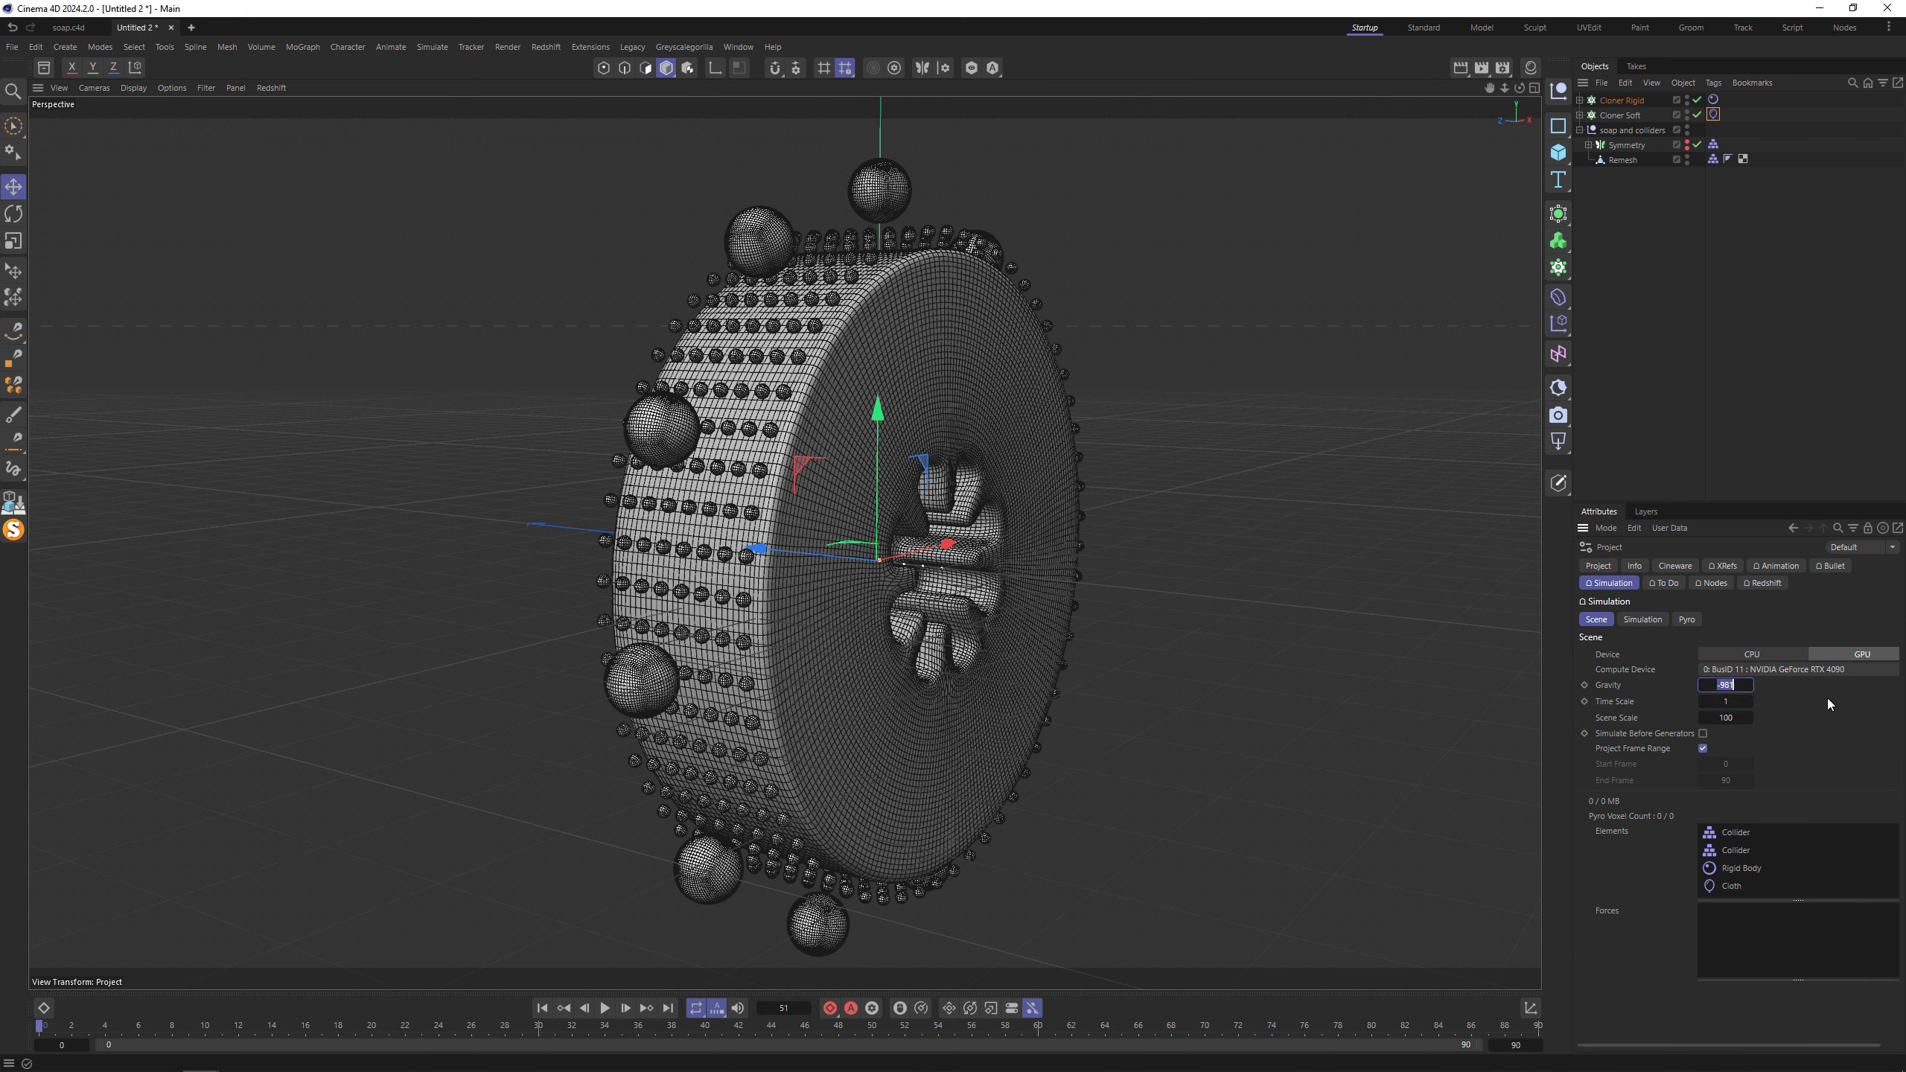
text(0)
click(1663, 619)
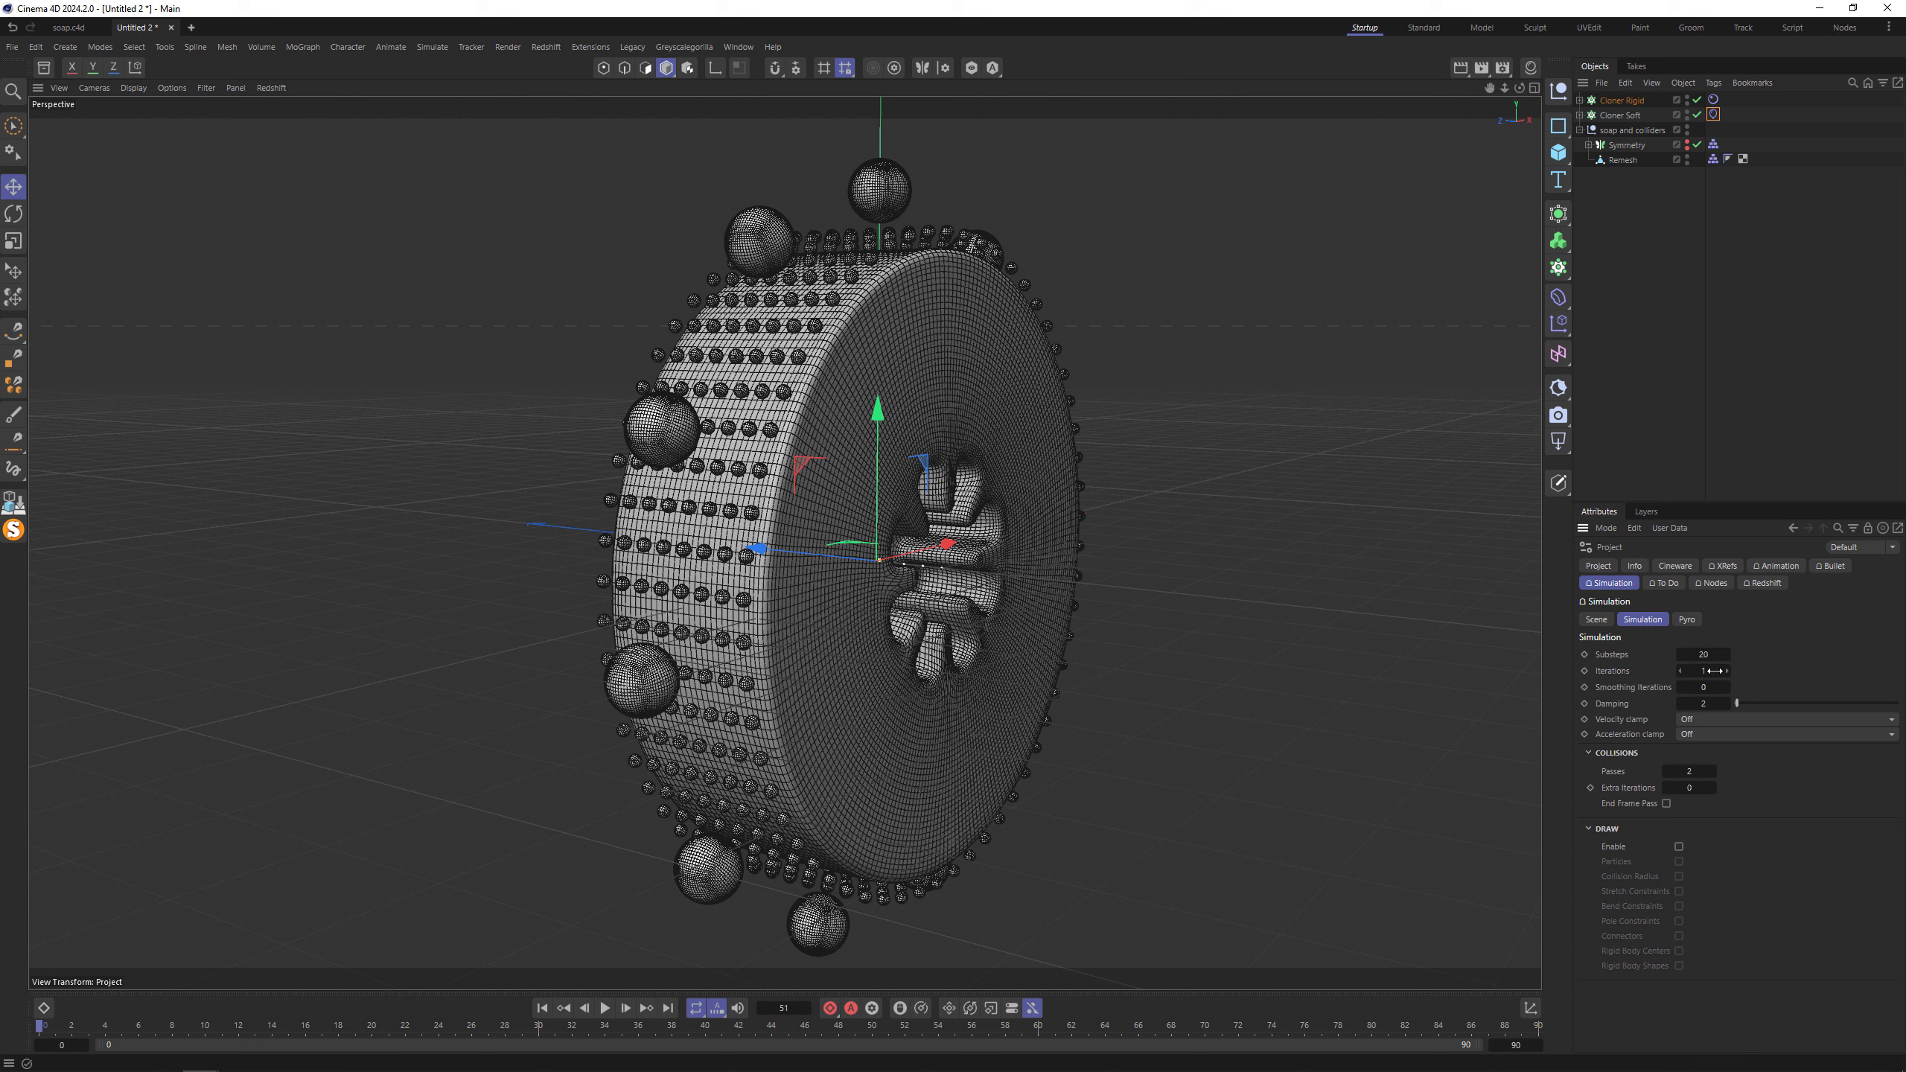
click(1712, 670)
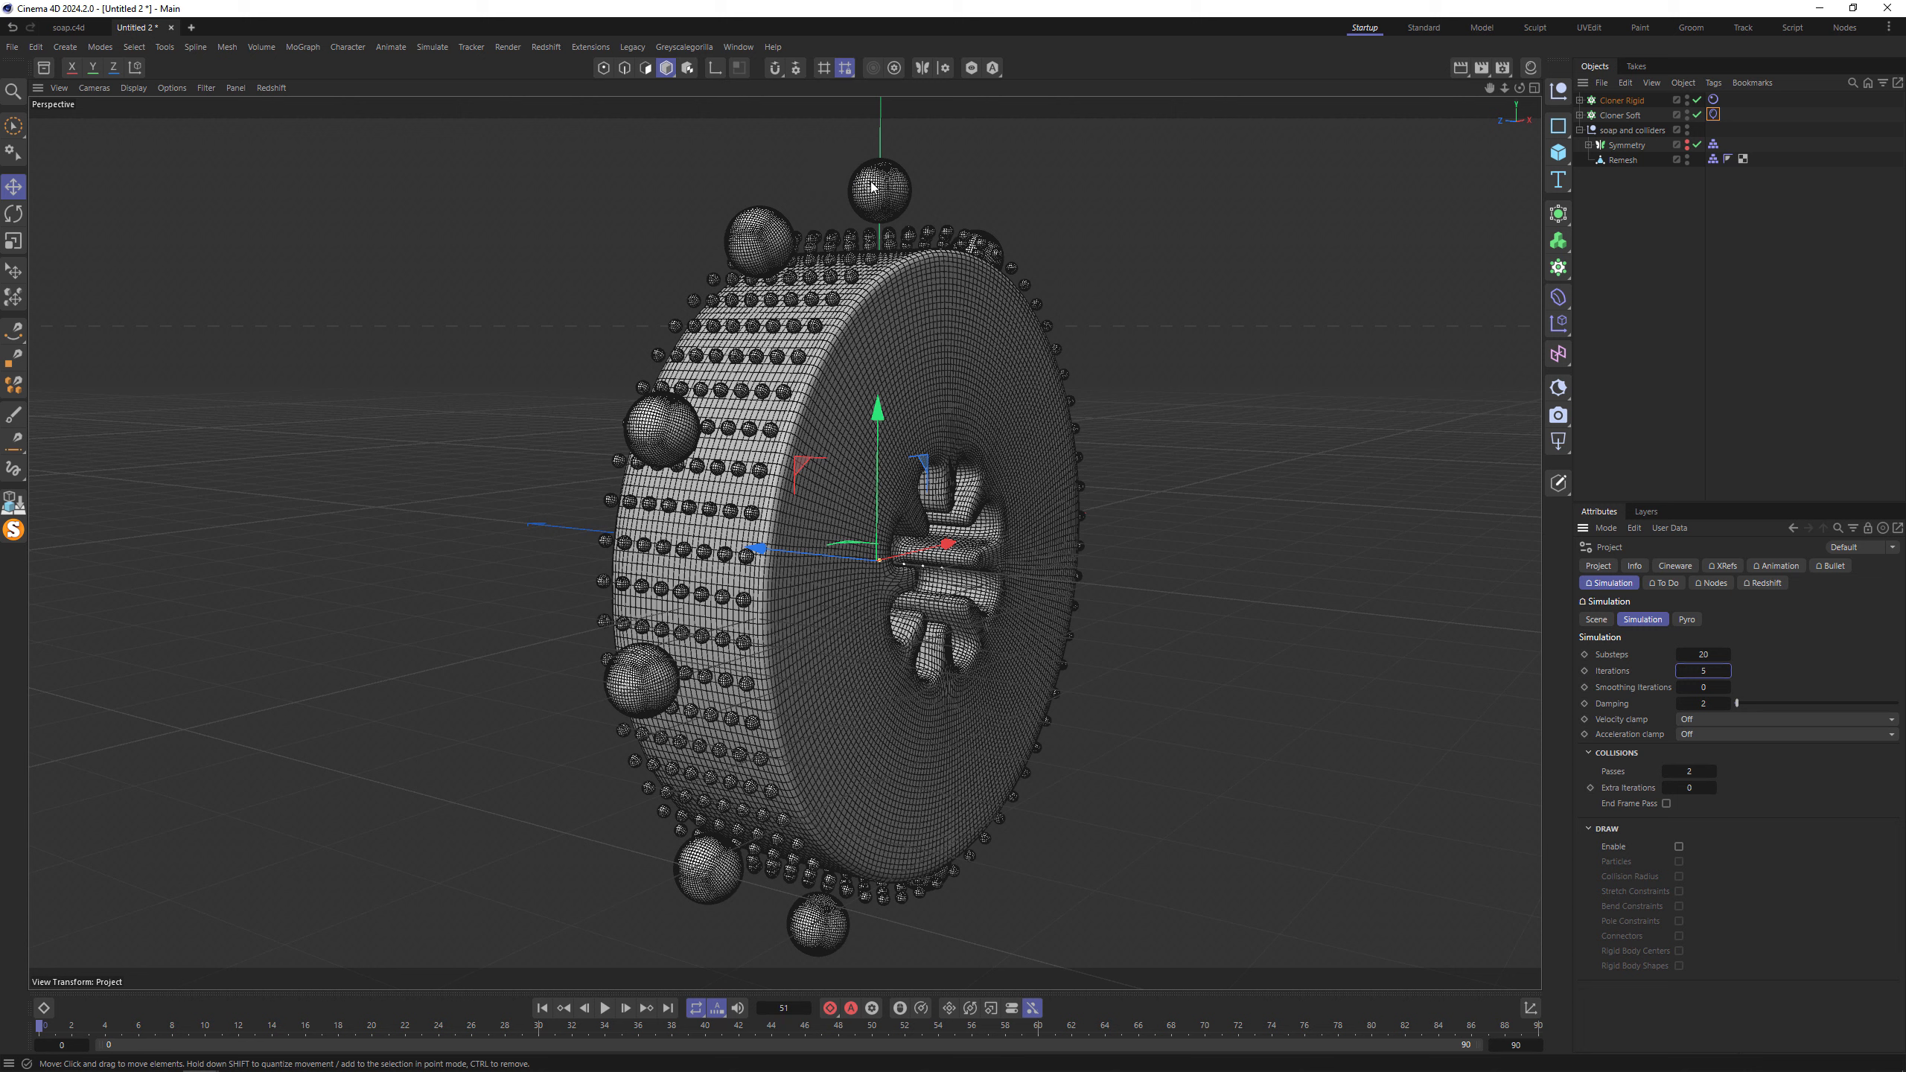
Play the simulation twice from the first frame, inspecting the spheres around the soap from the side and front.
click(605, 1009)
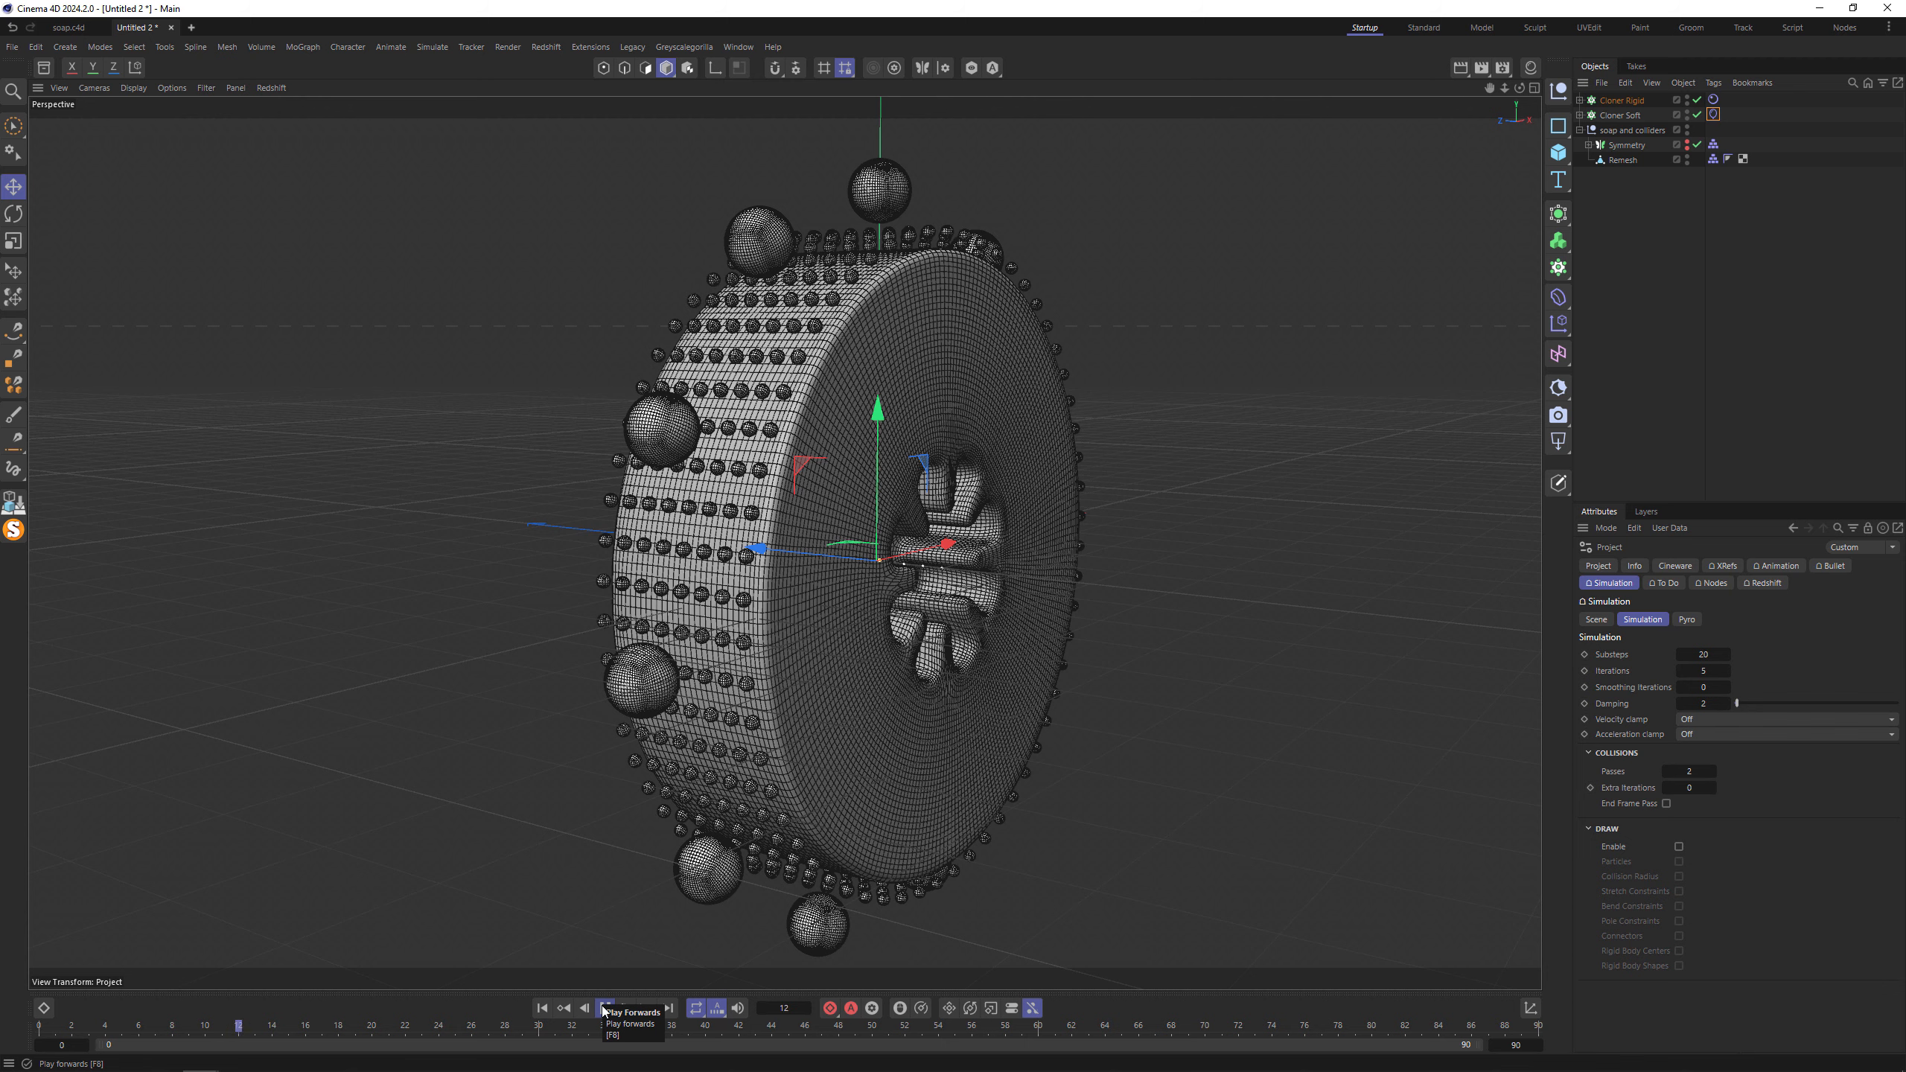
click(605, 1009)
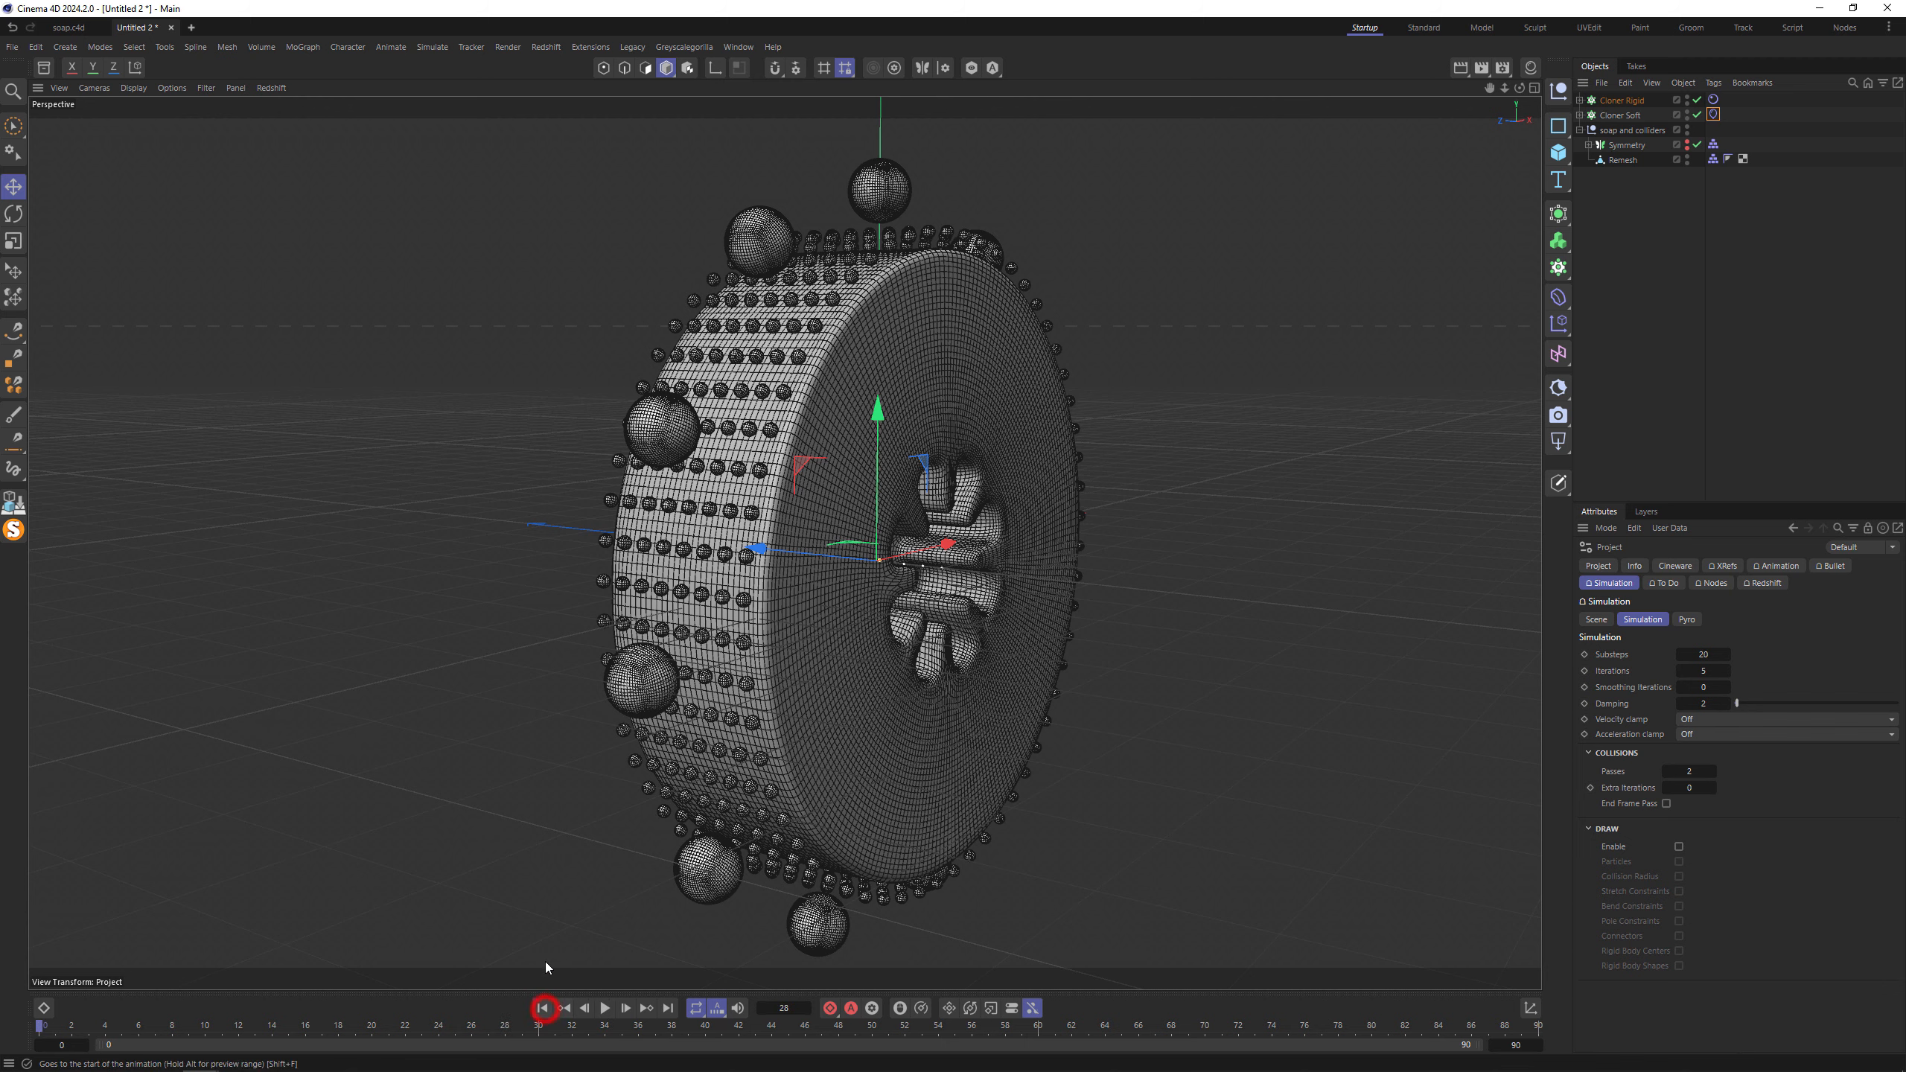
scroll(754, 376, up, 3)
scroll(758, 418, down, 2)
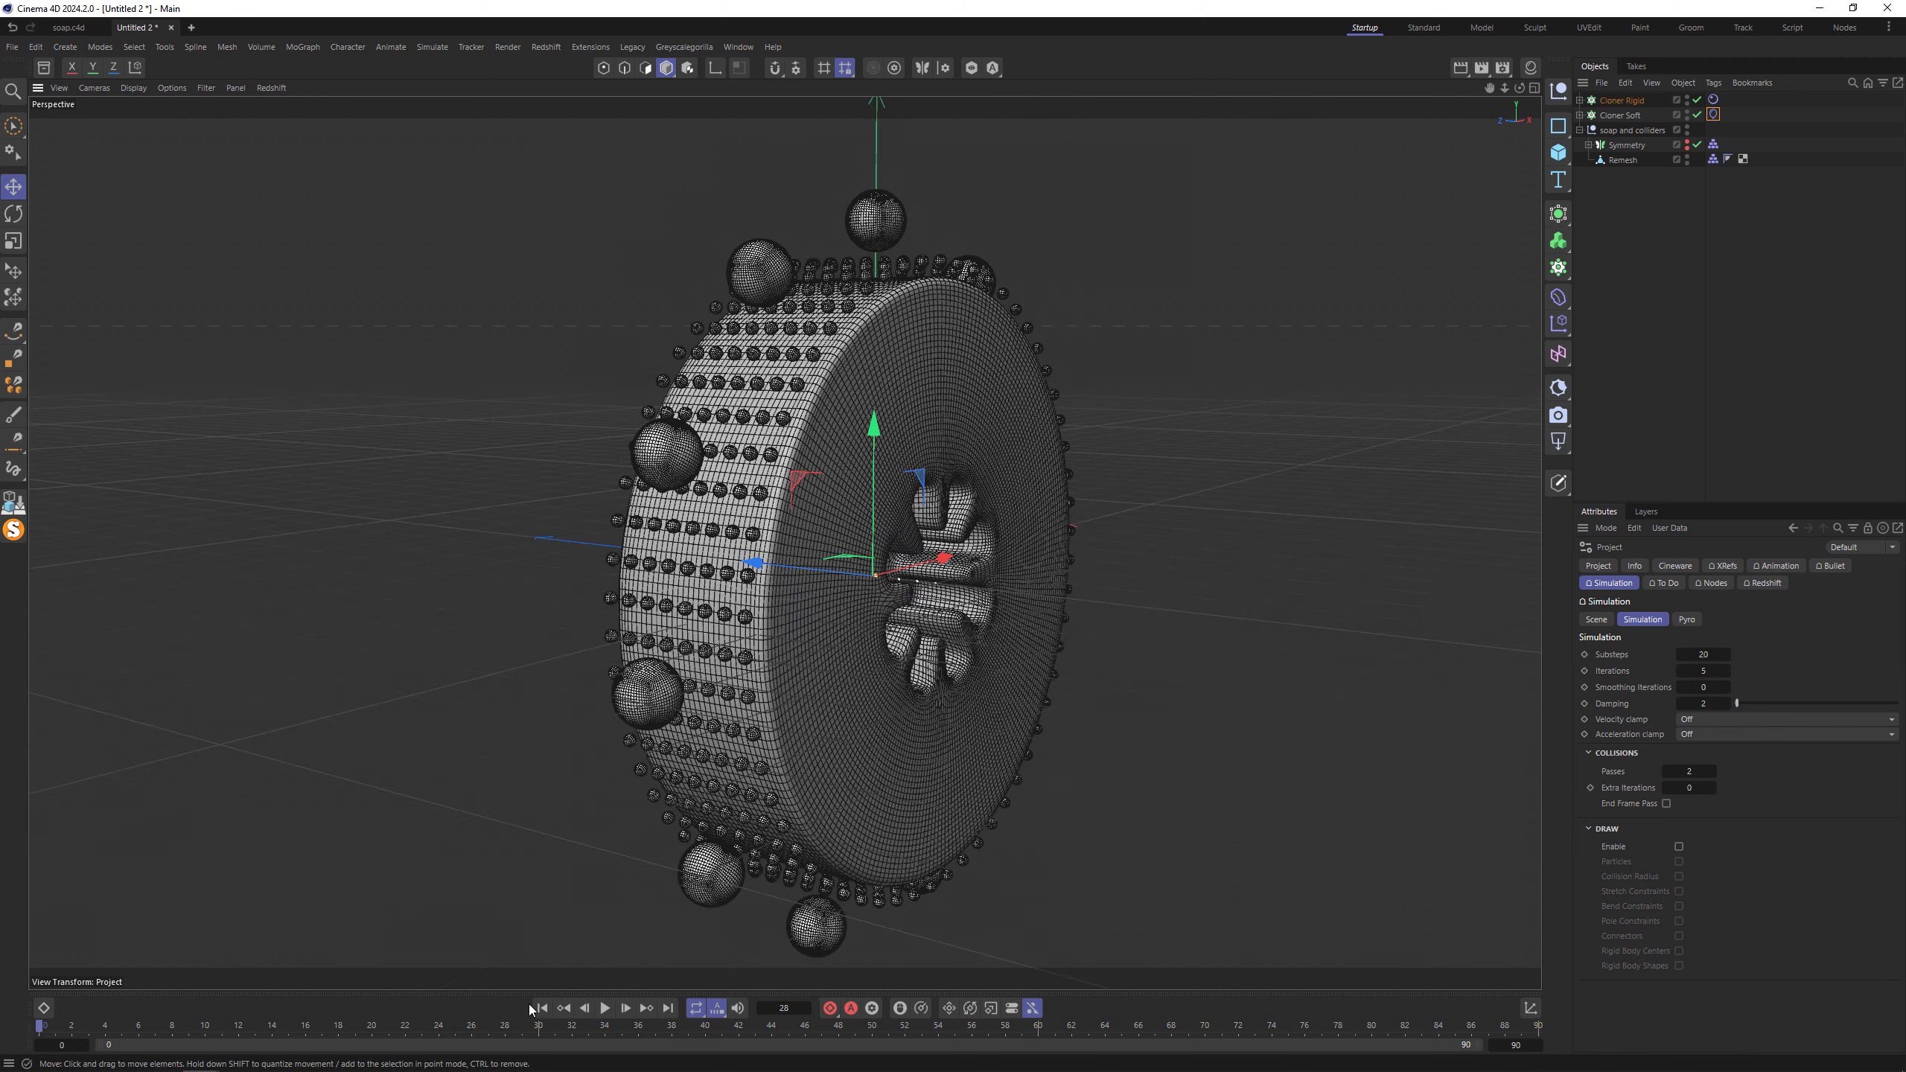
click(544, 1012)
click(604, 1009)
alt+drag(713, 451, 556, 424)
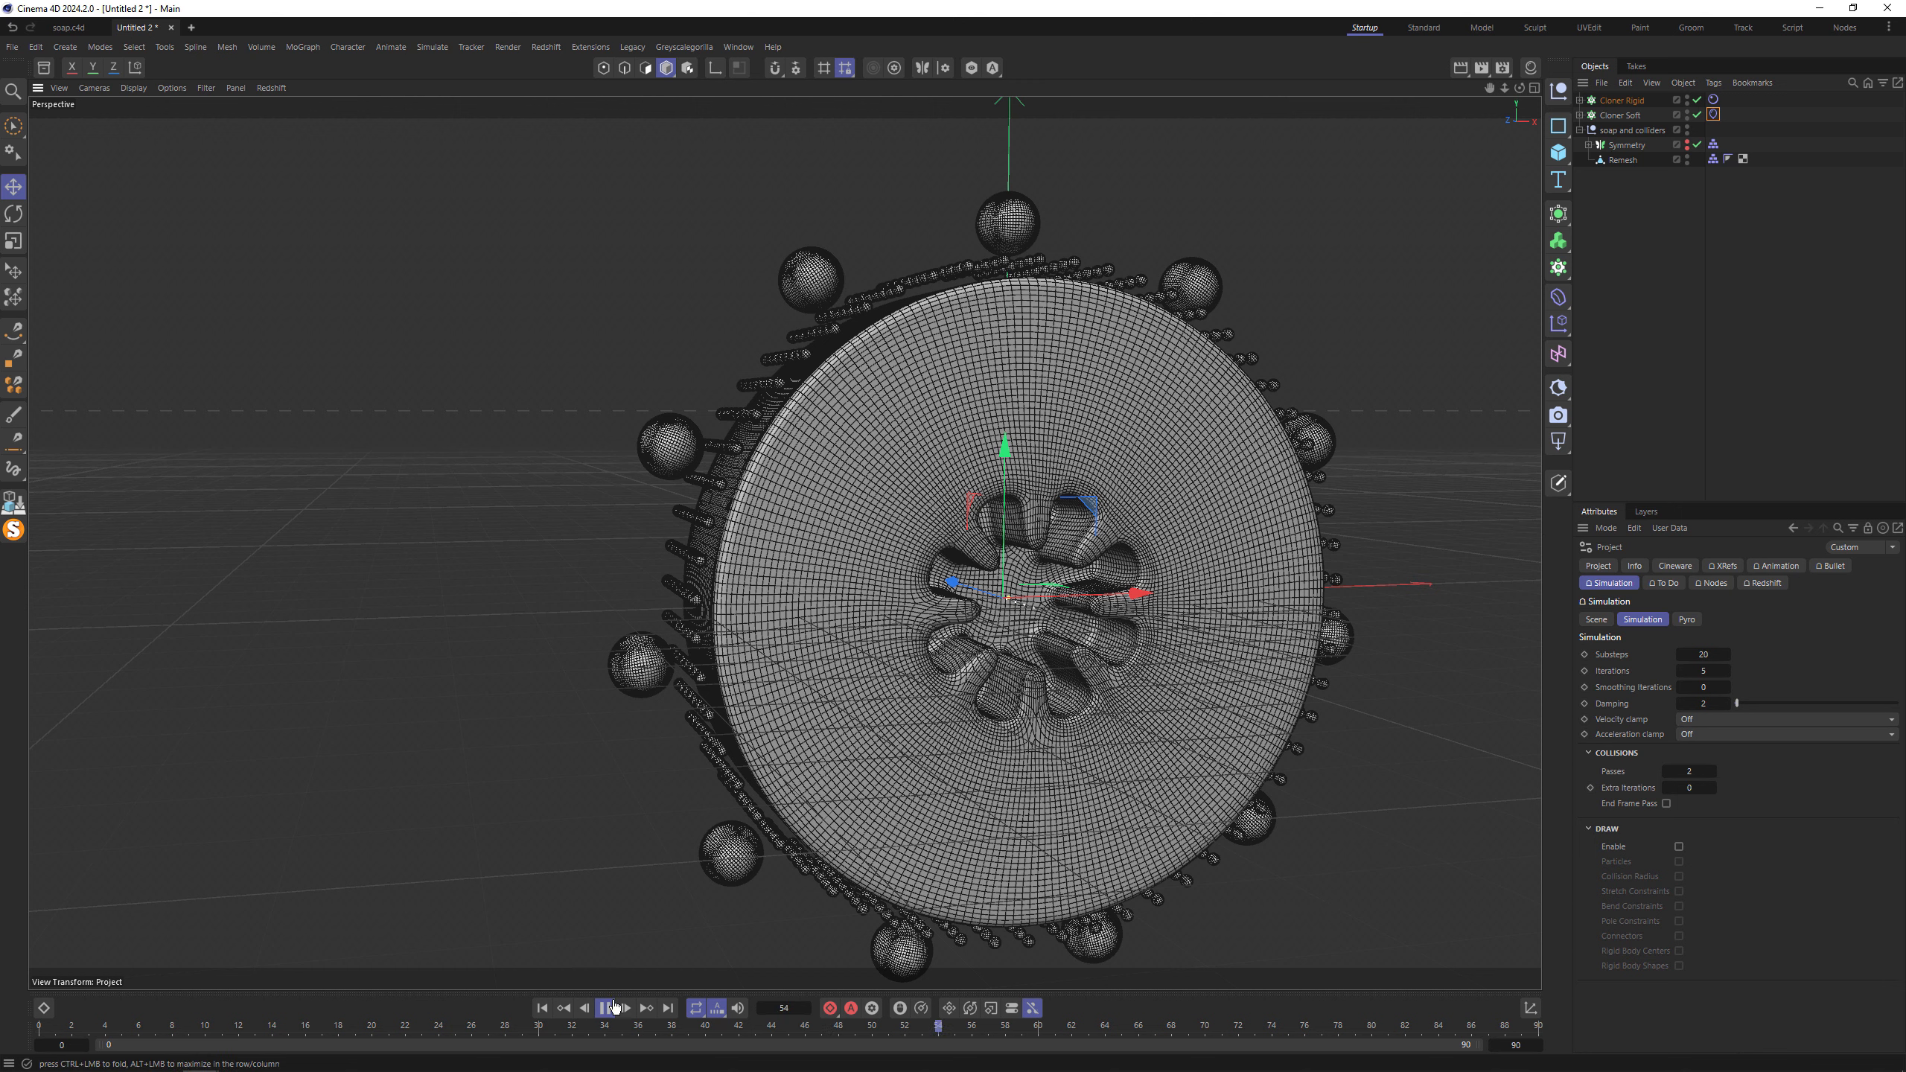
click(611, 1010)
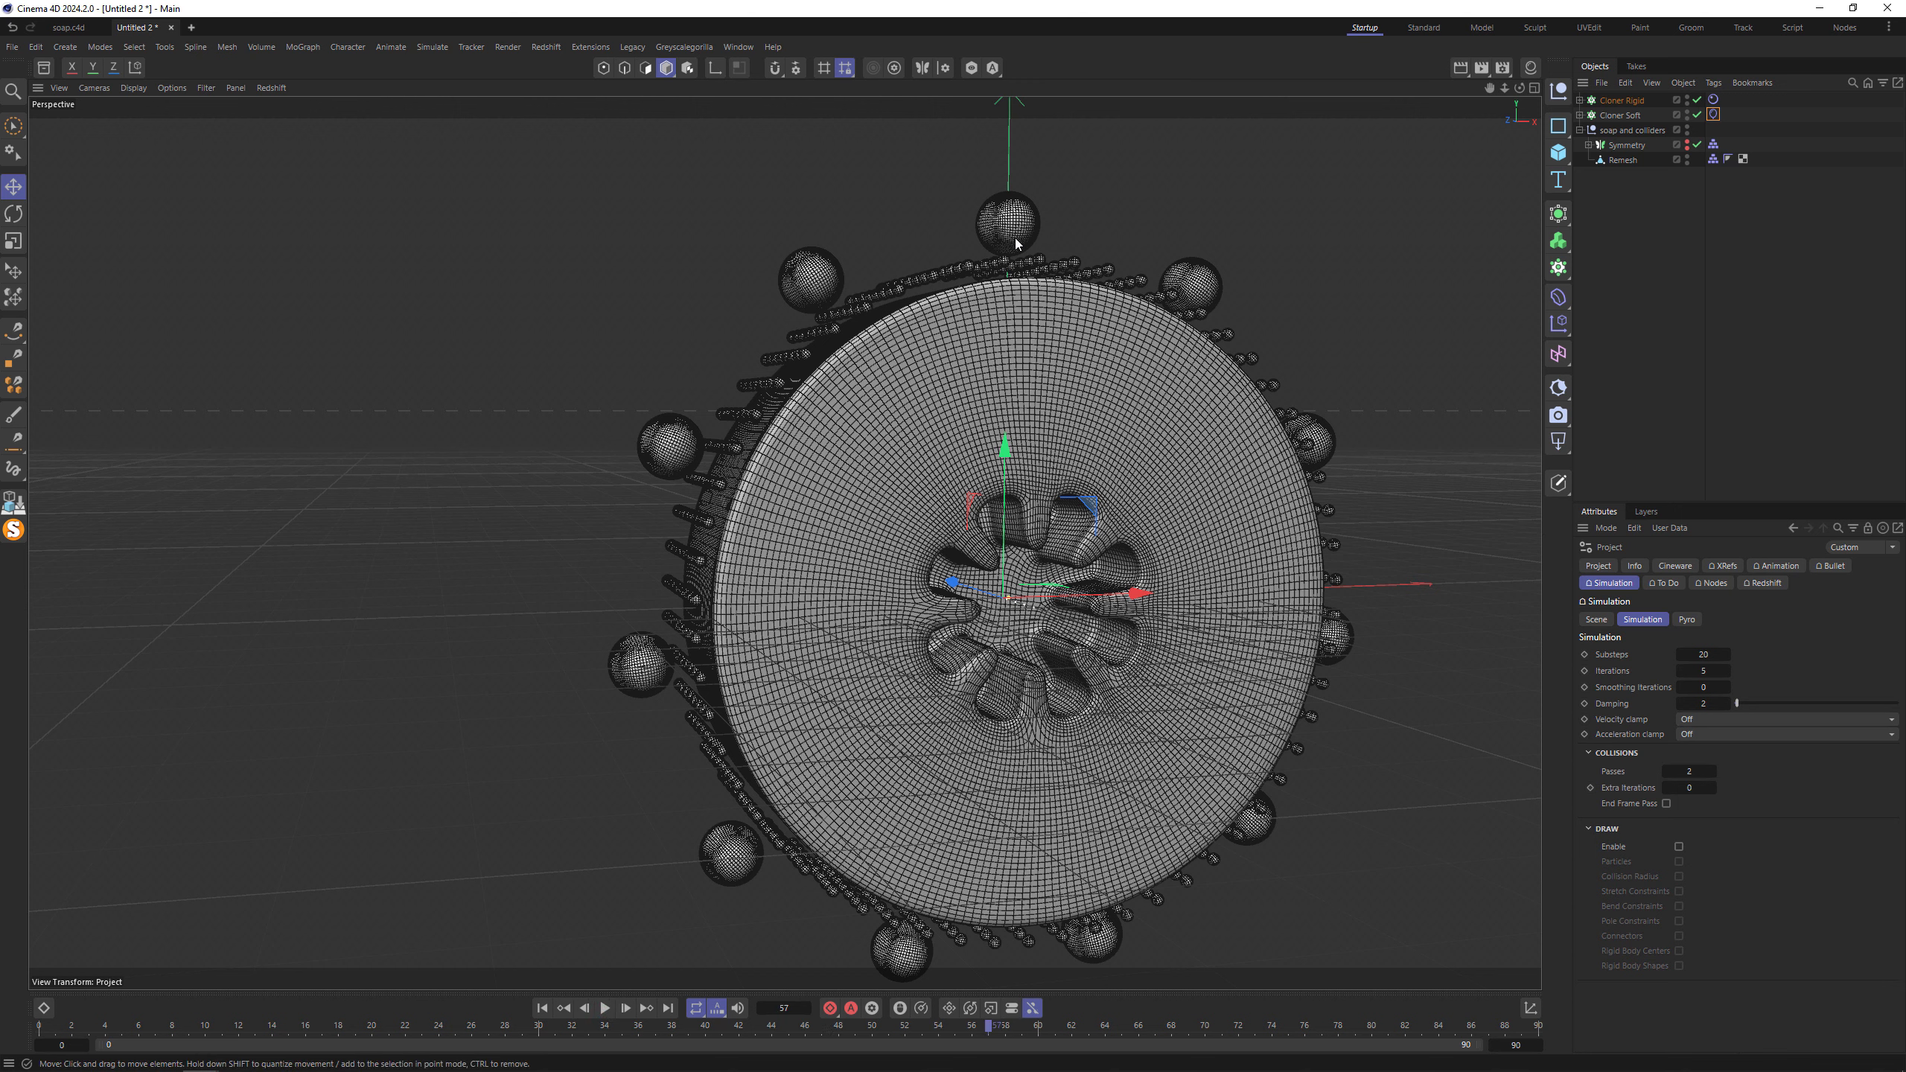
Add an Attractor force and a Turbulence force to the scene.
key(shift+c)
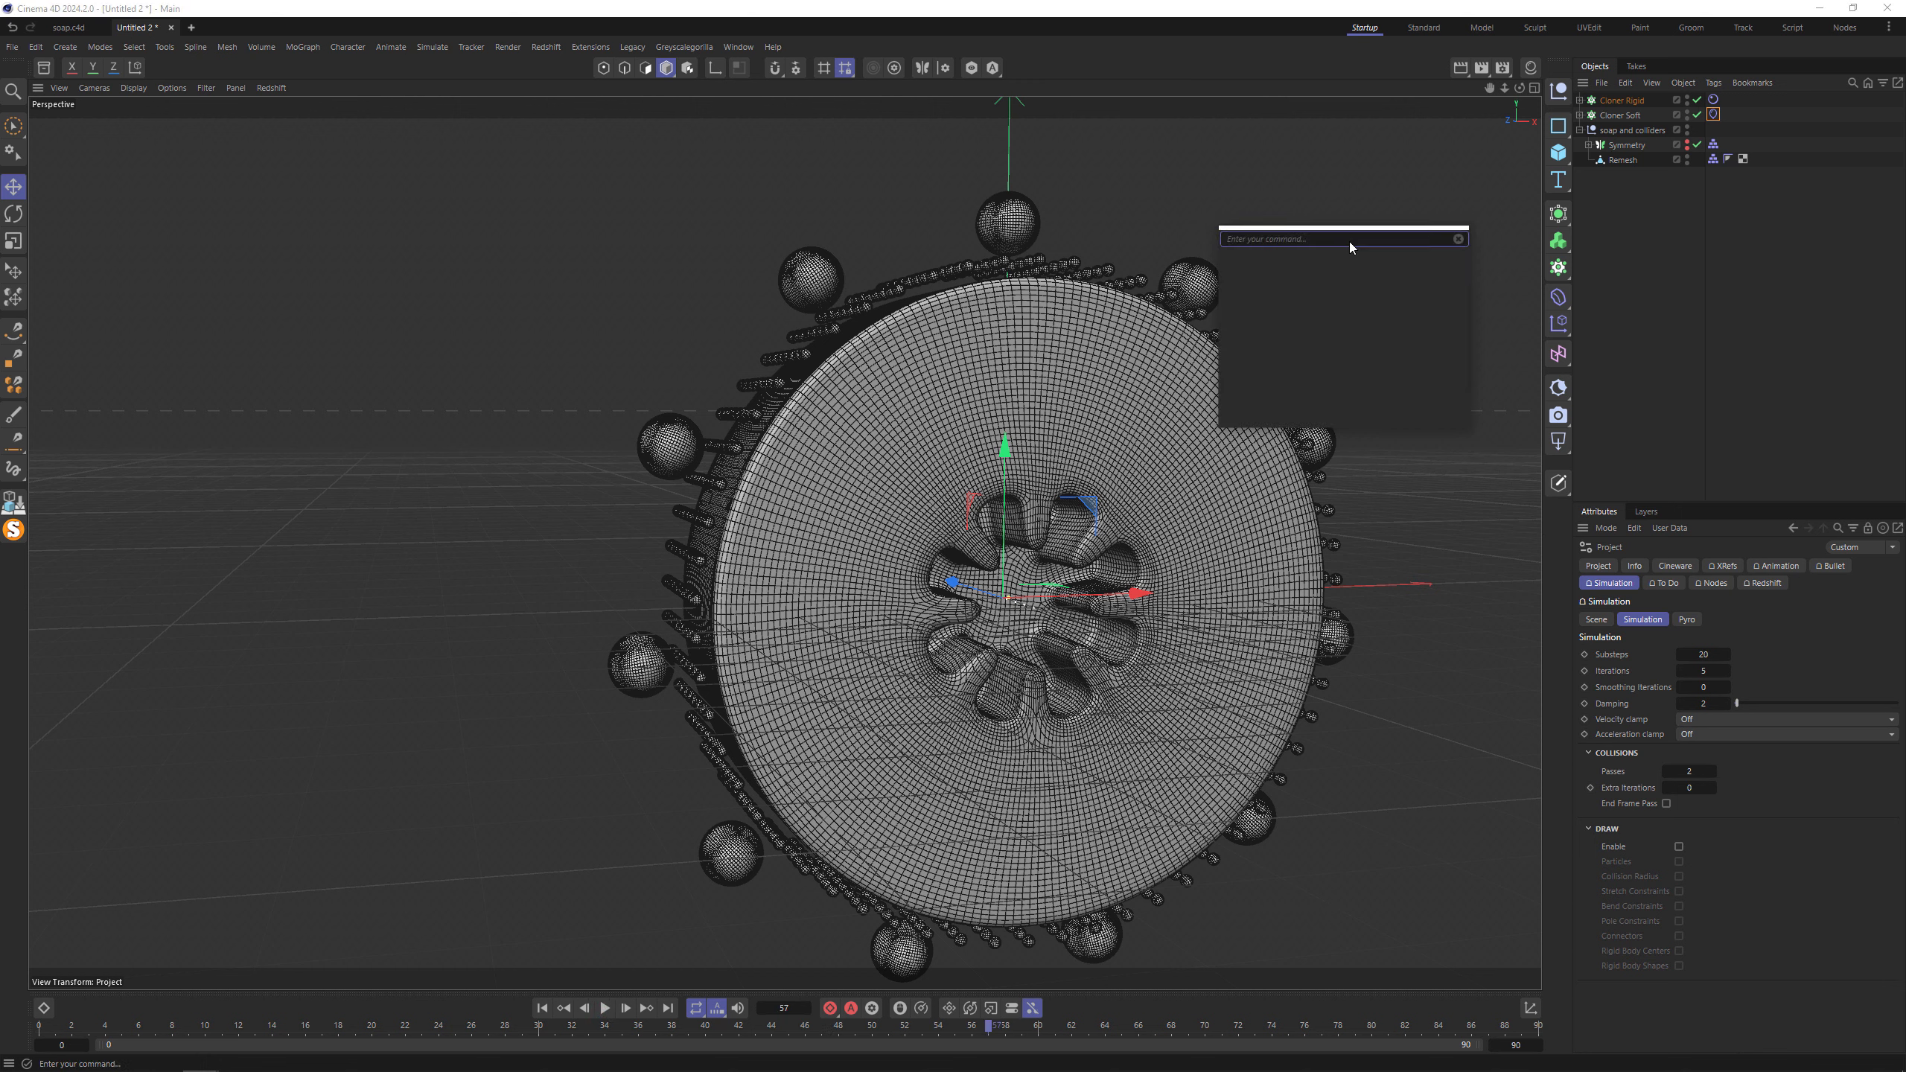
text(attractor)
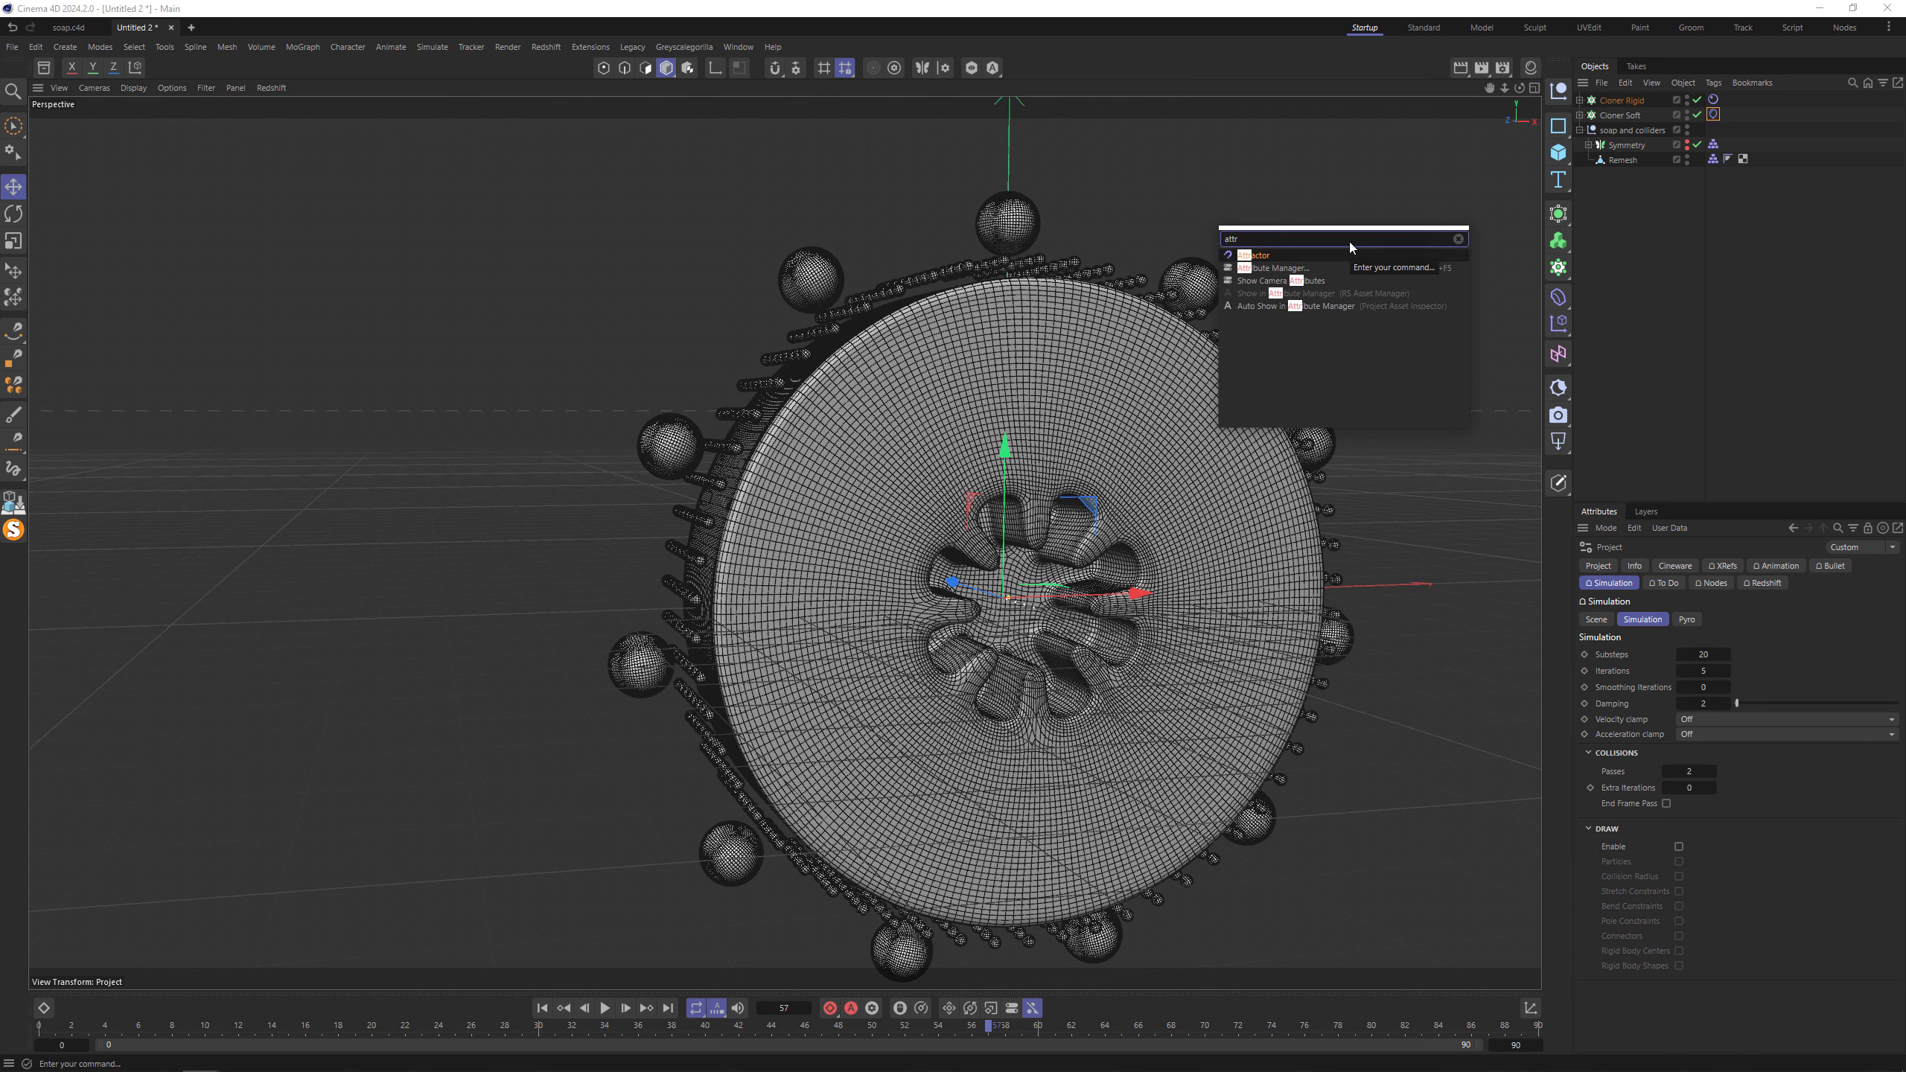
key(Return)
key(shift+c)
text(turbulence)
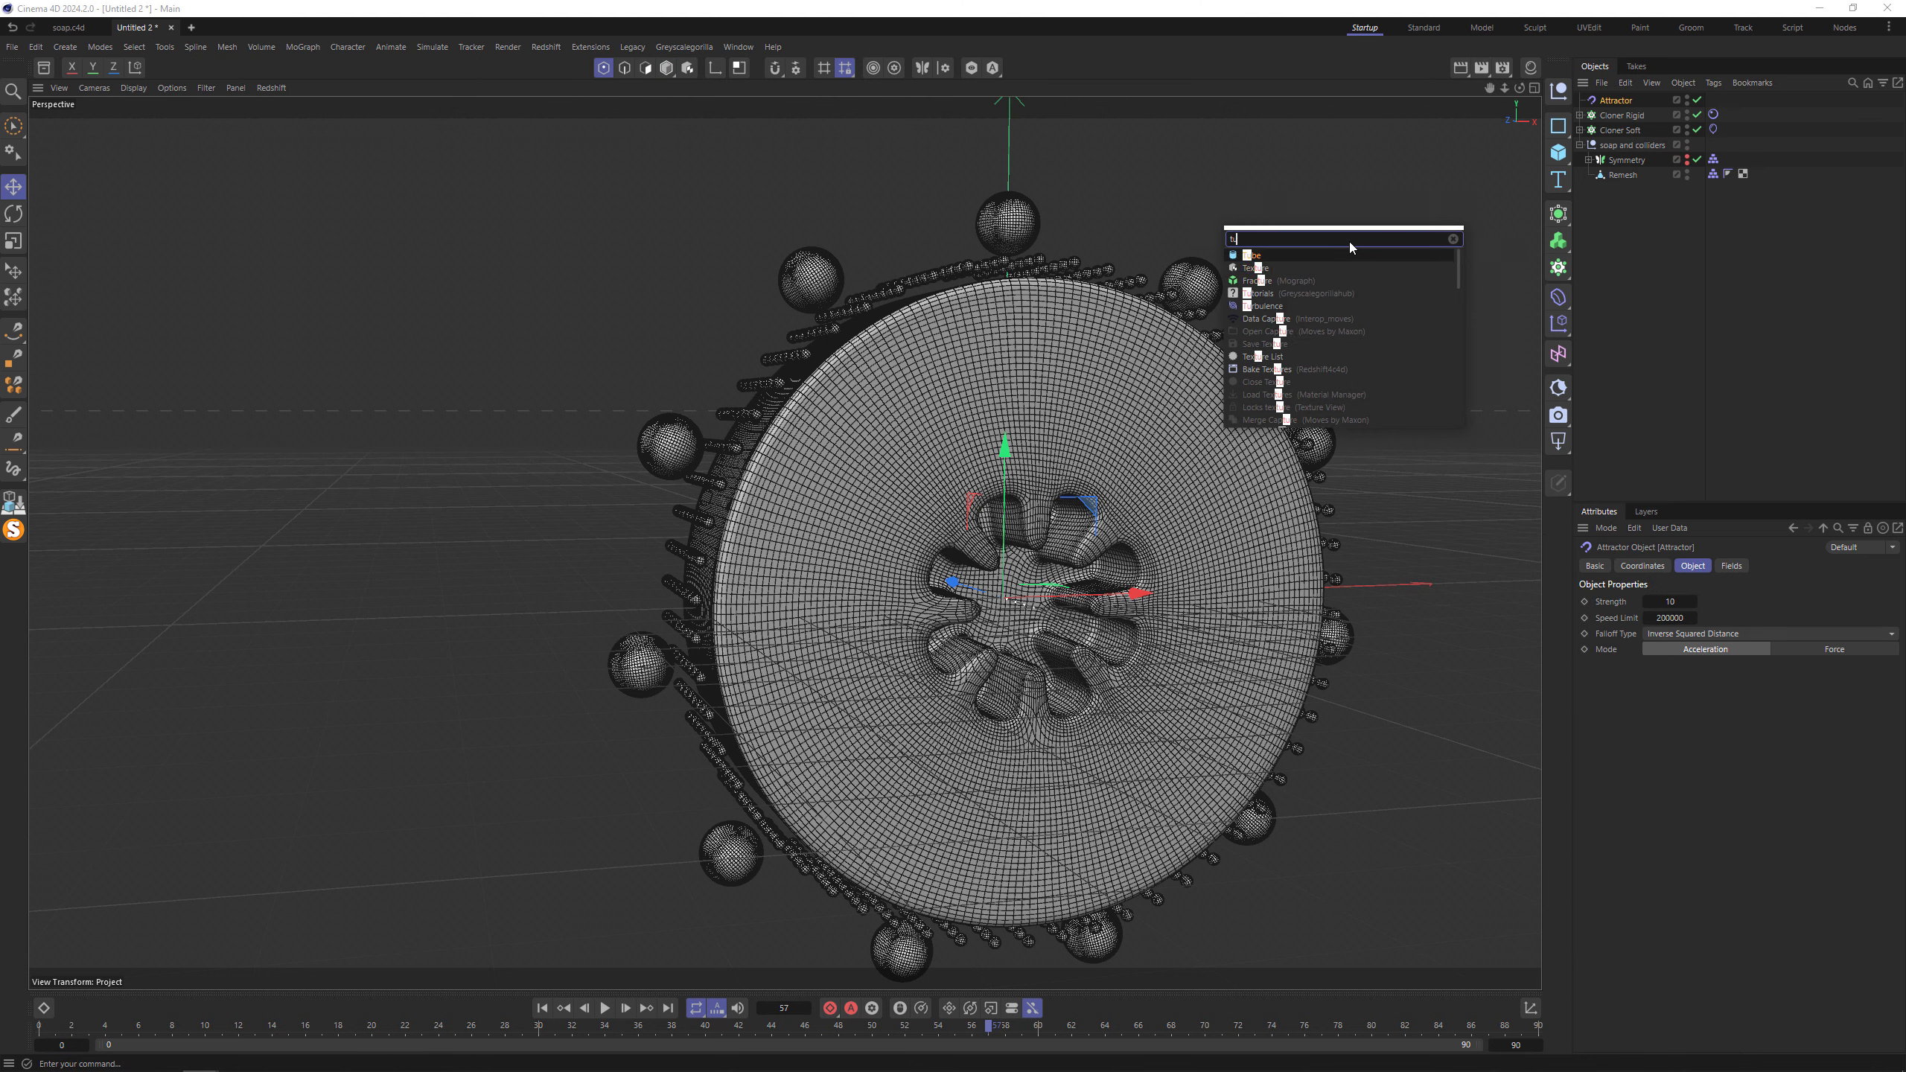
key(Return)
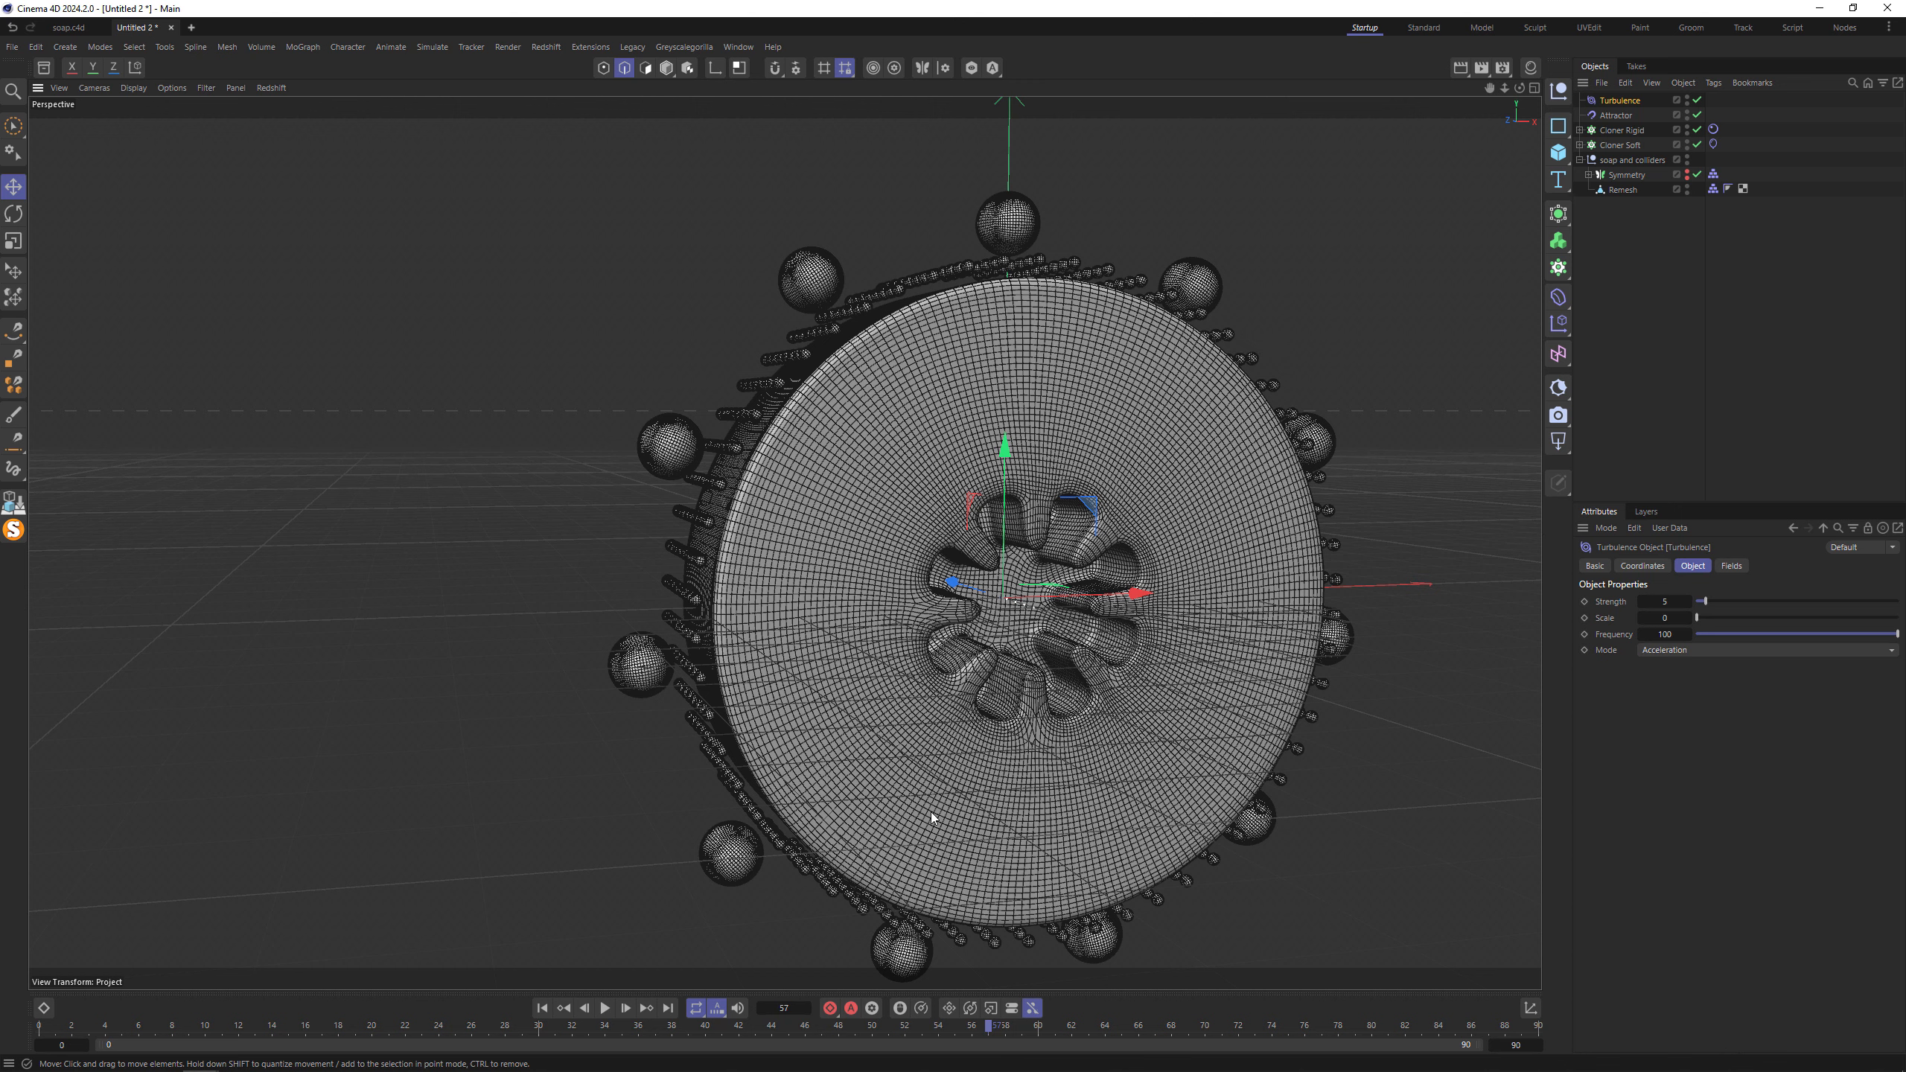
Set the Attractor's Strength to 200 and play the simulation to check the pull on the spheres.
click(1616, 115)
double_click(1669, 602)
text(10)
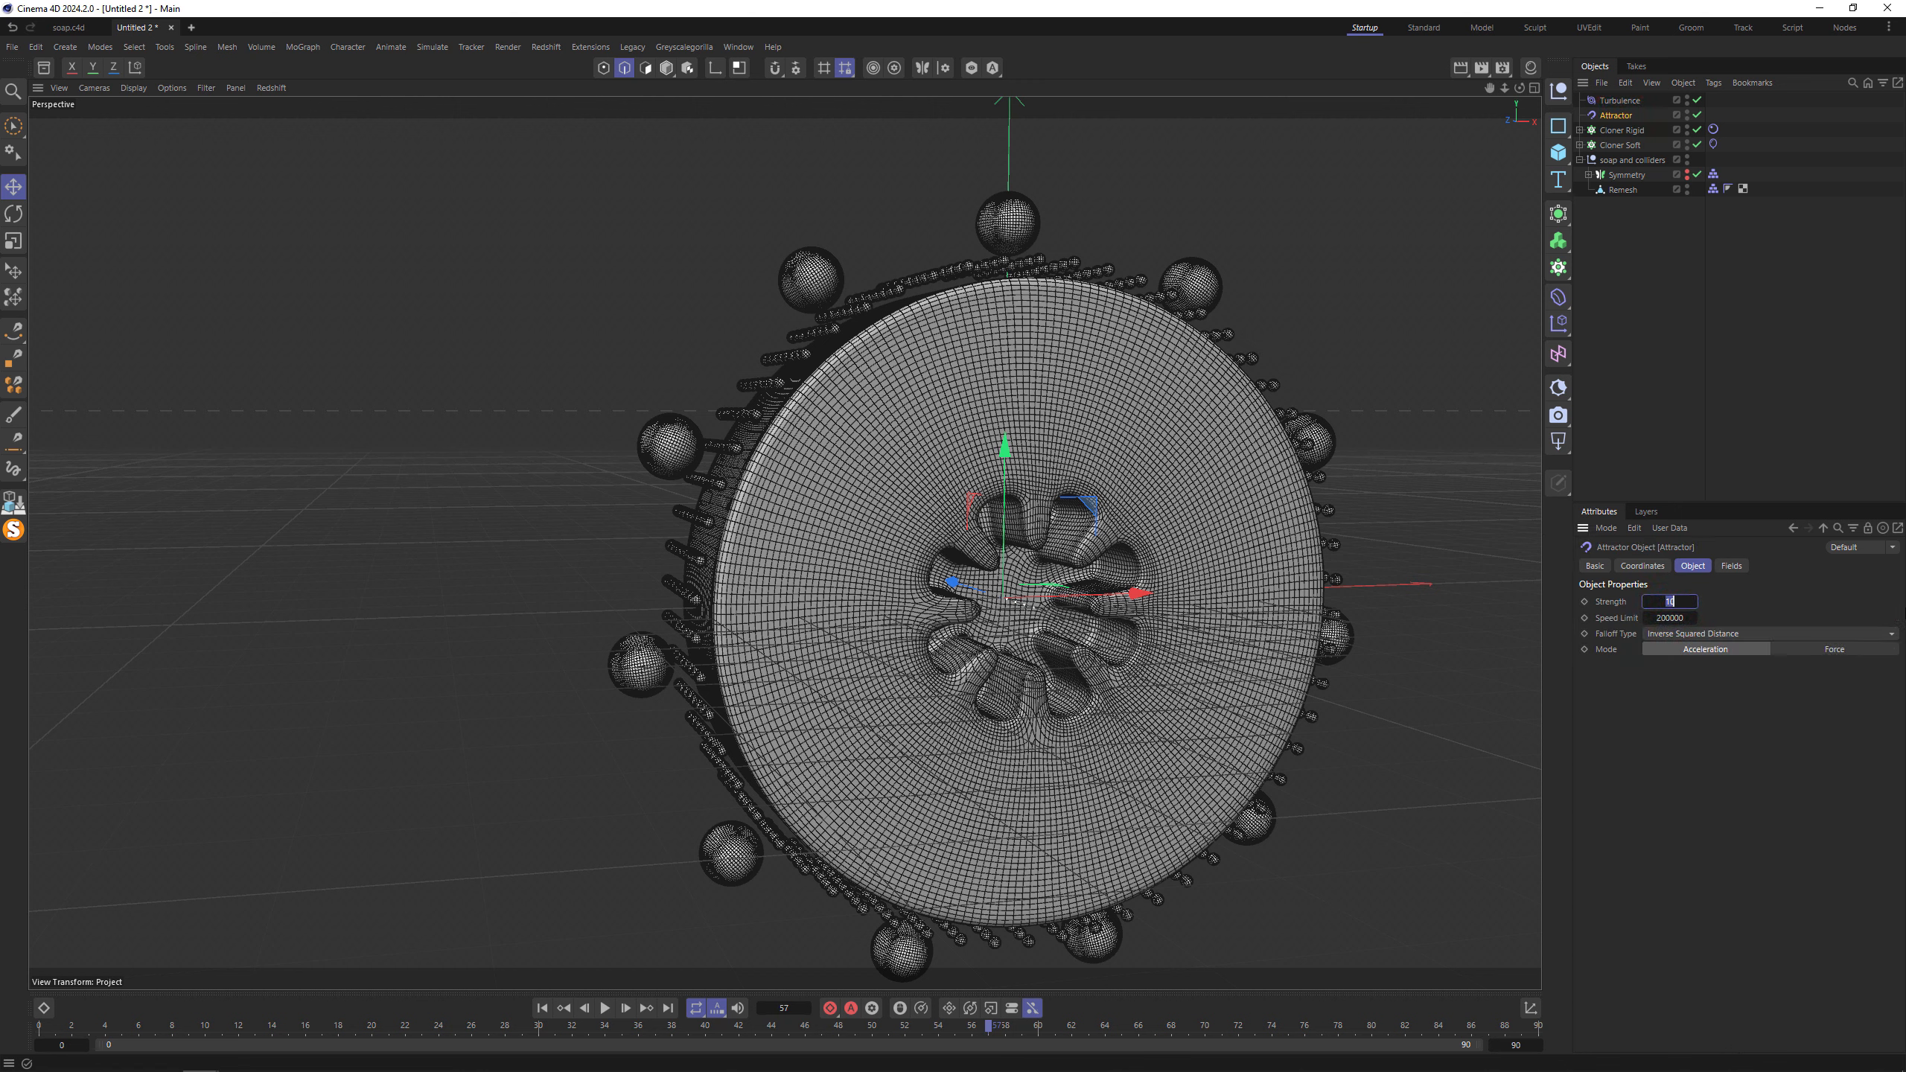
text(200)
key(Return)
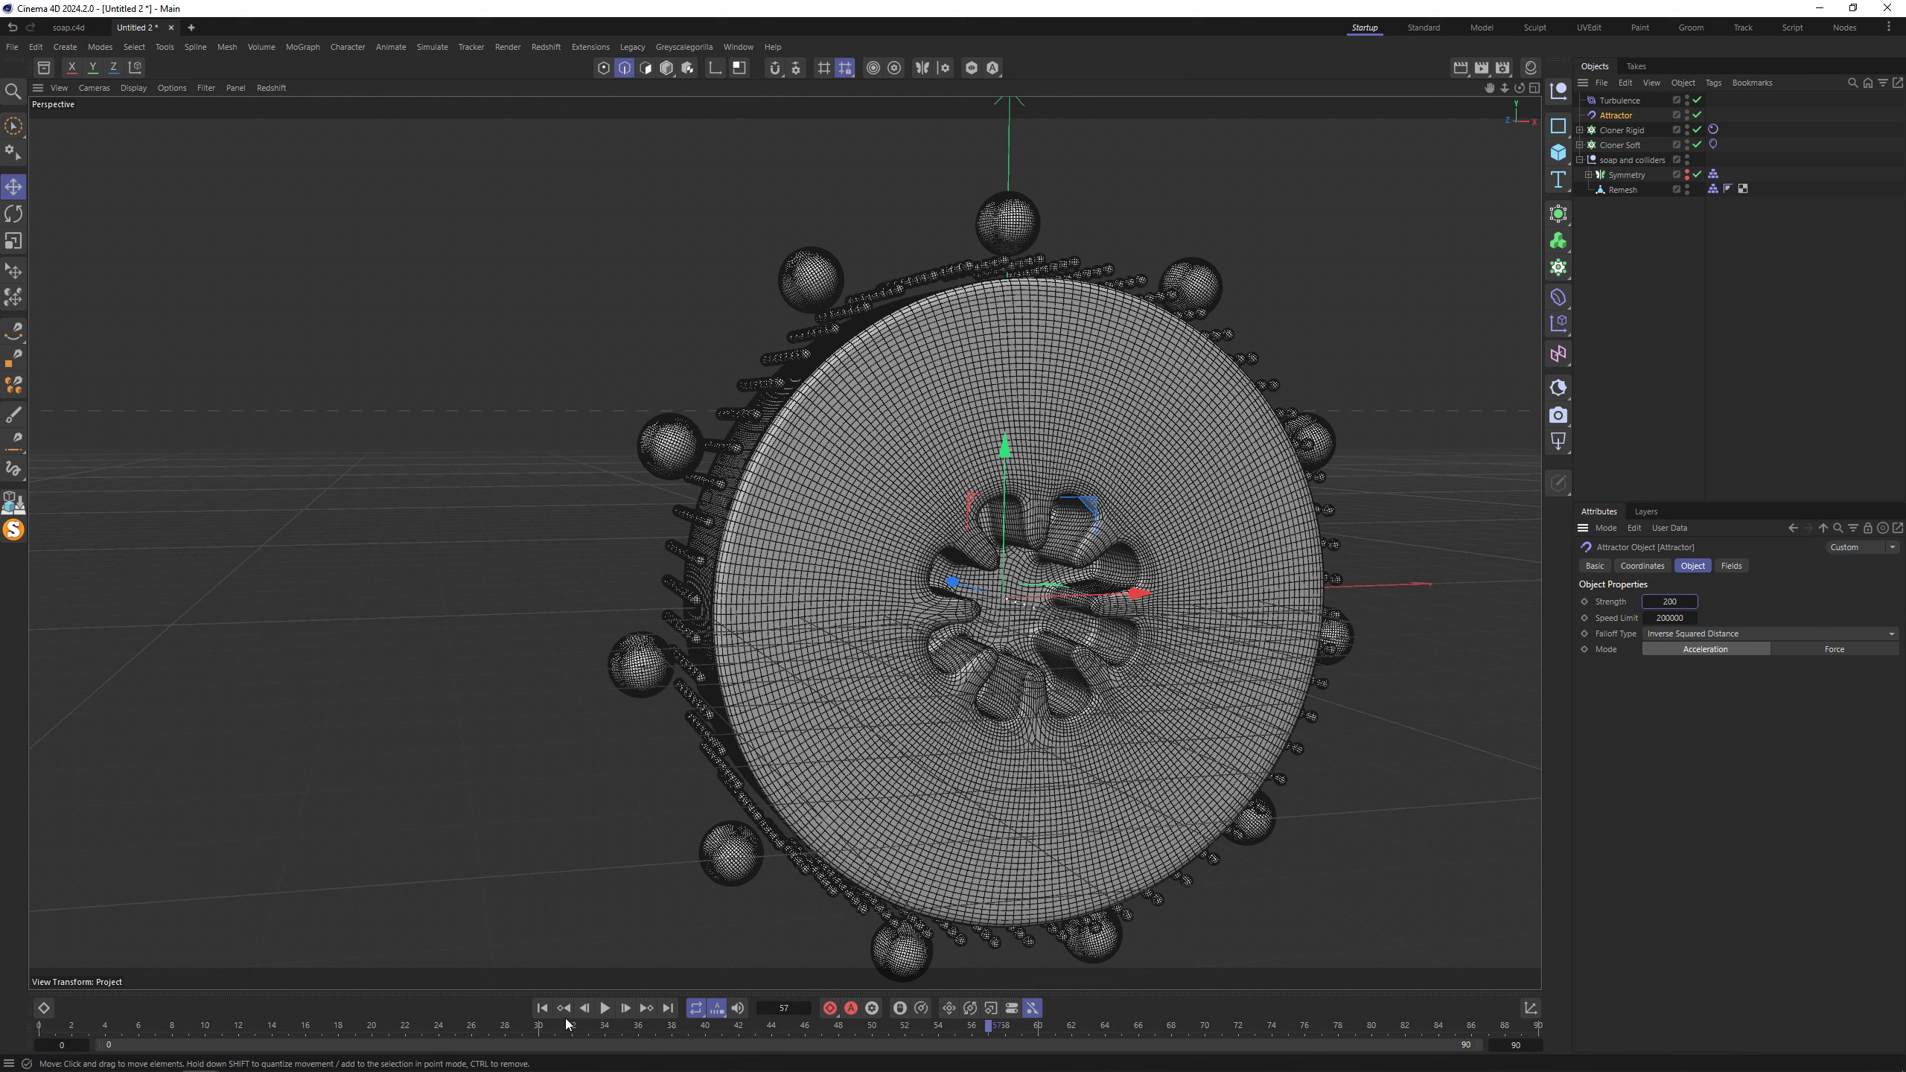
click(604, 1012)
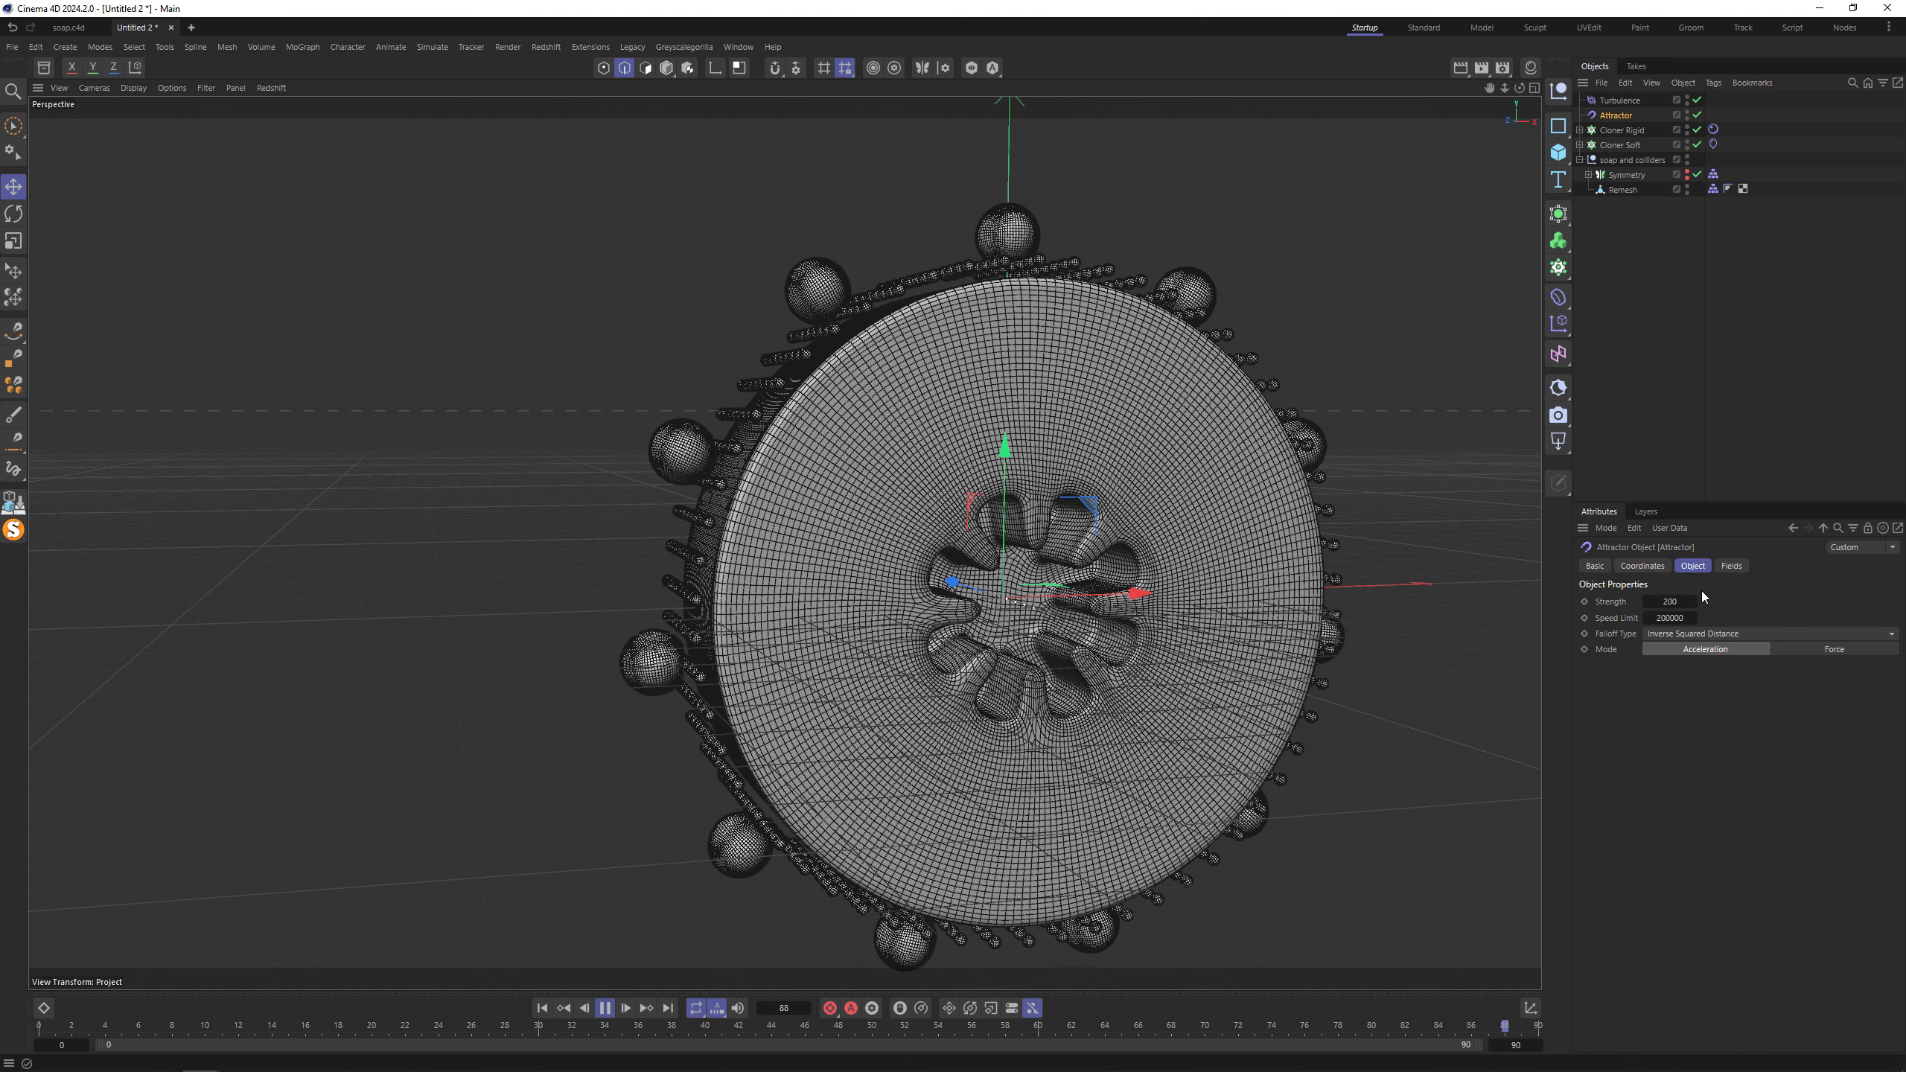
double_click(1677, 603)
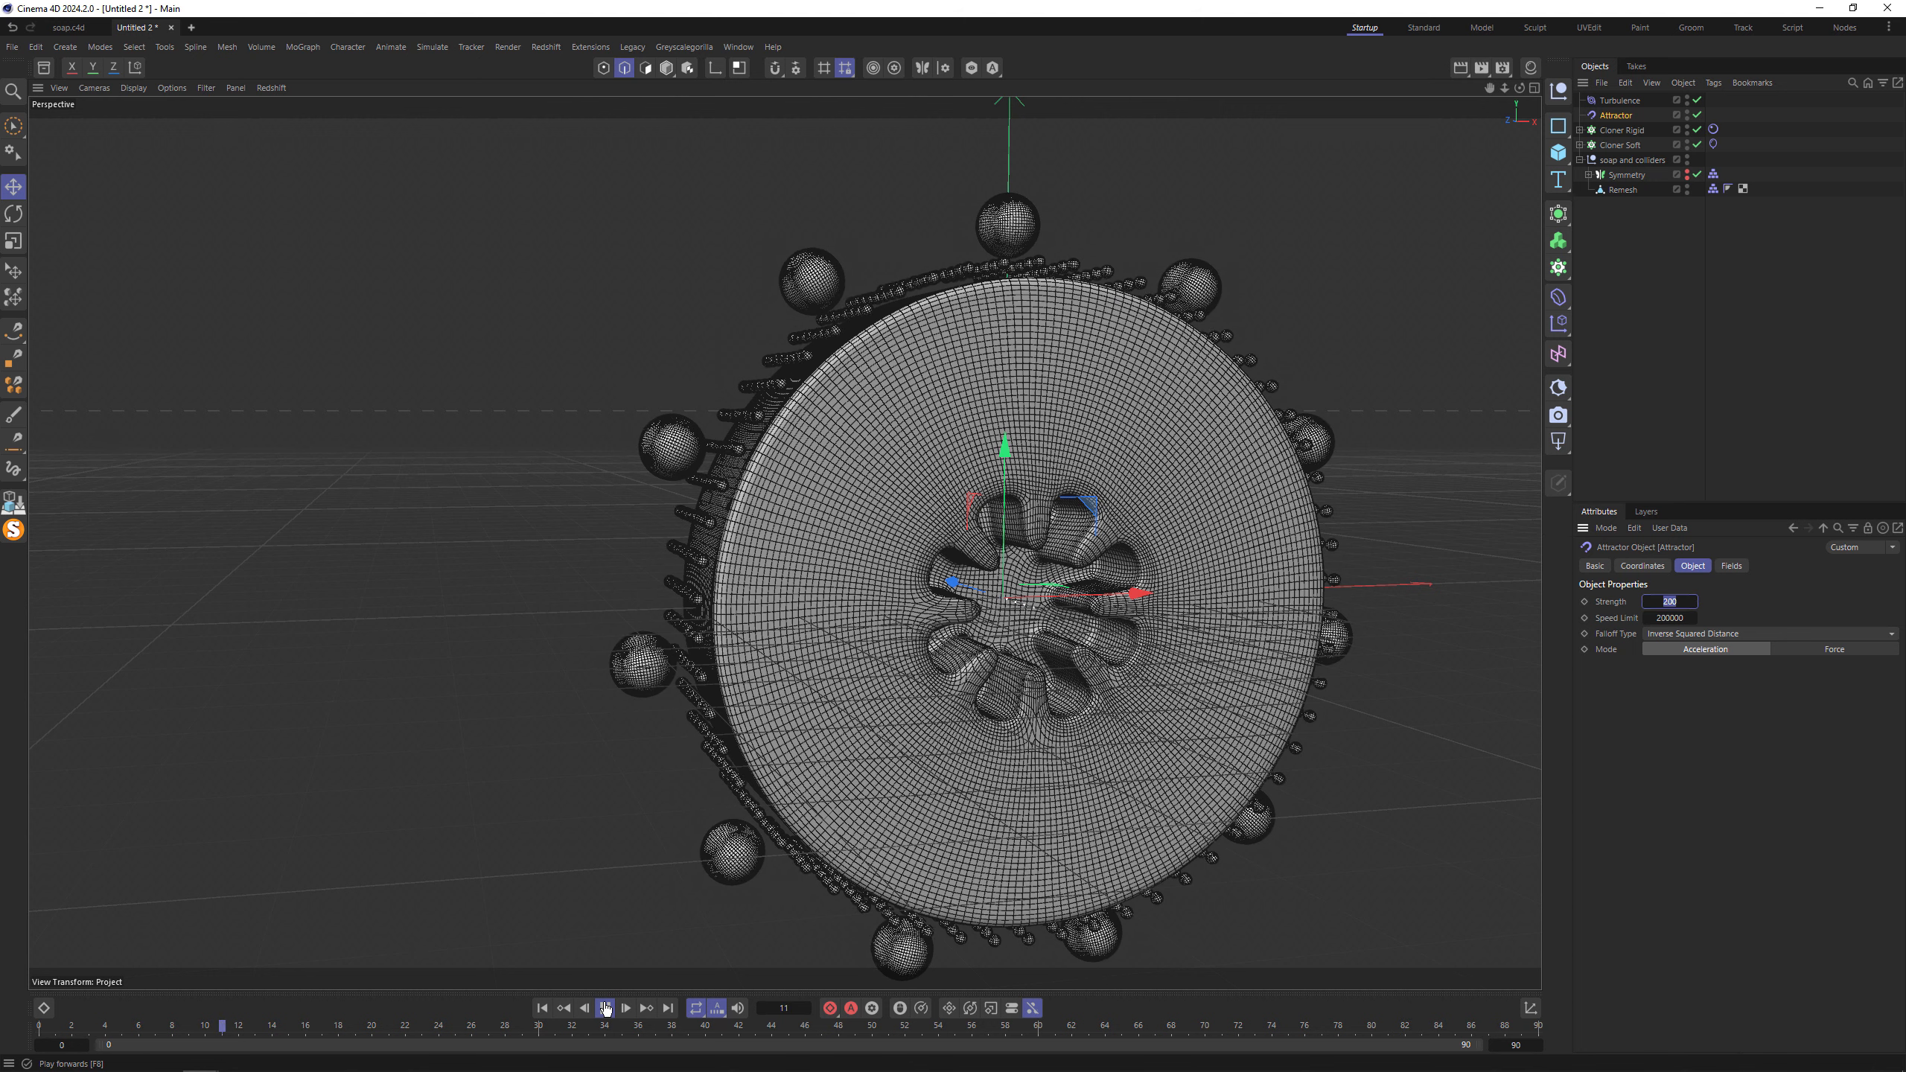
Stop the playback and set the project's end frame to 300.
click(605, 1009)
double_click(1520, 1043)
text(300)
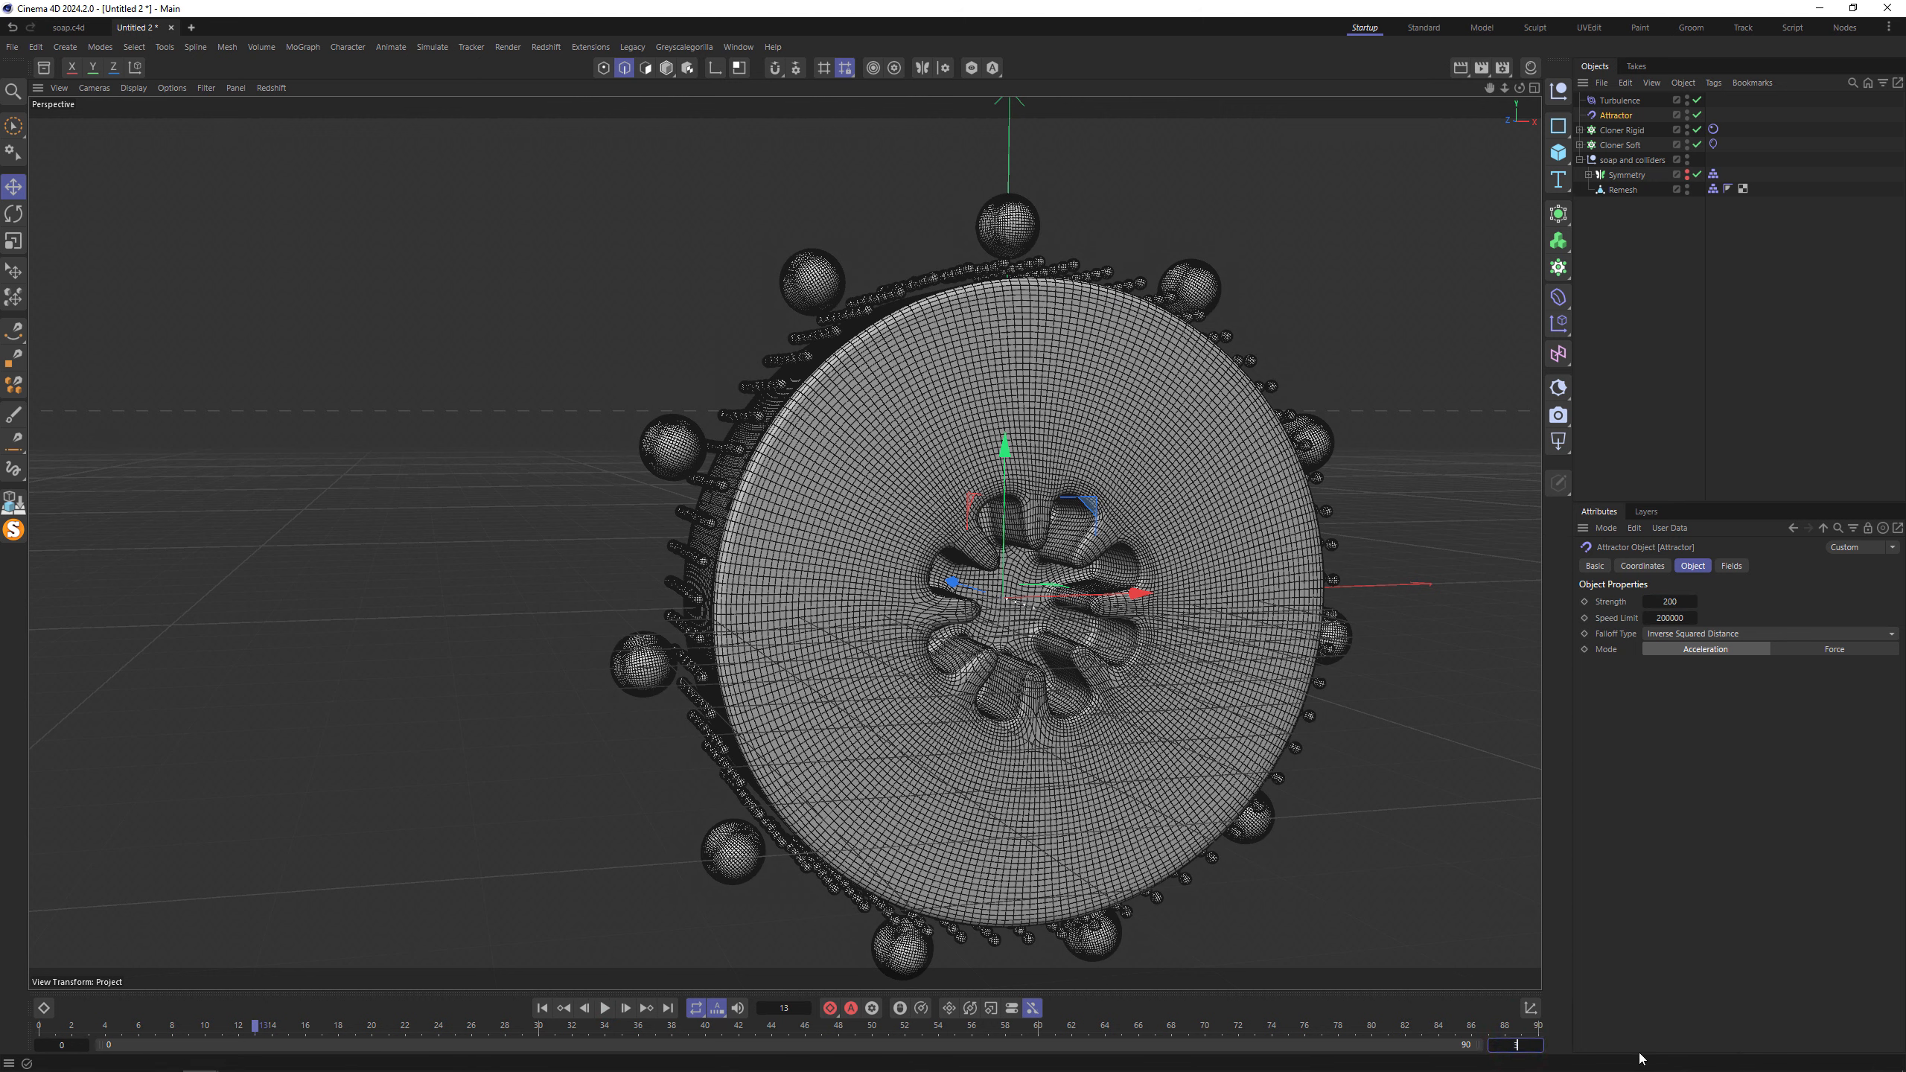
key(Return)
Set the Attractor's Strength to 600 and the Turbulence's Strength and Scale both to 30.
double_click(1680, 602)
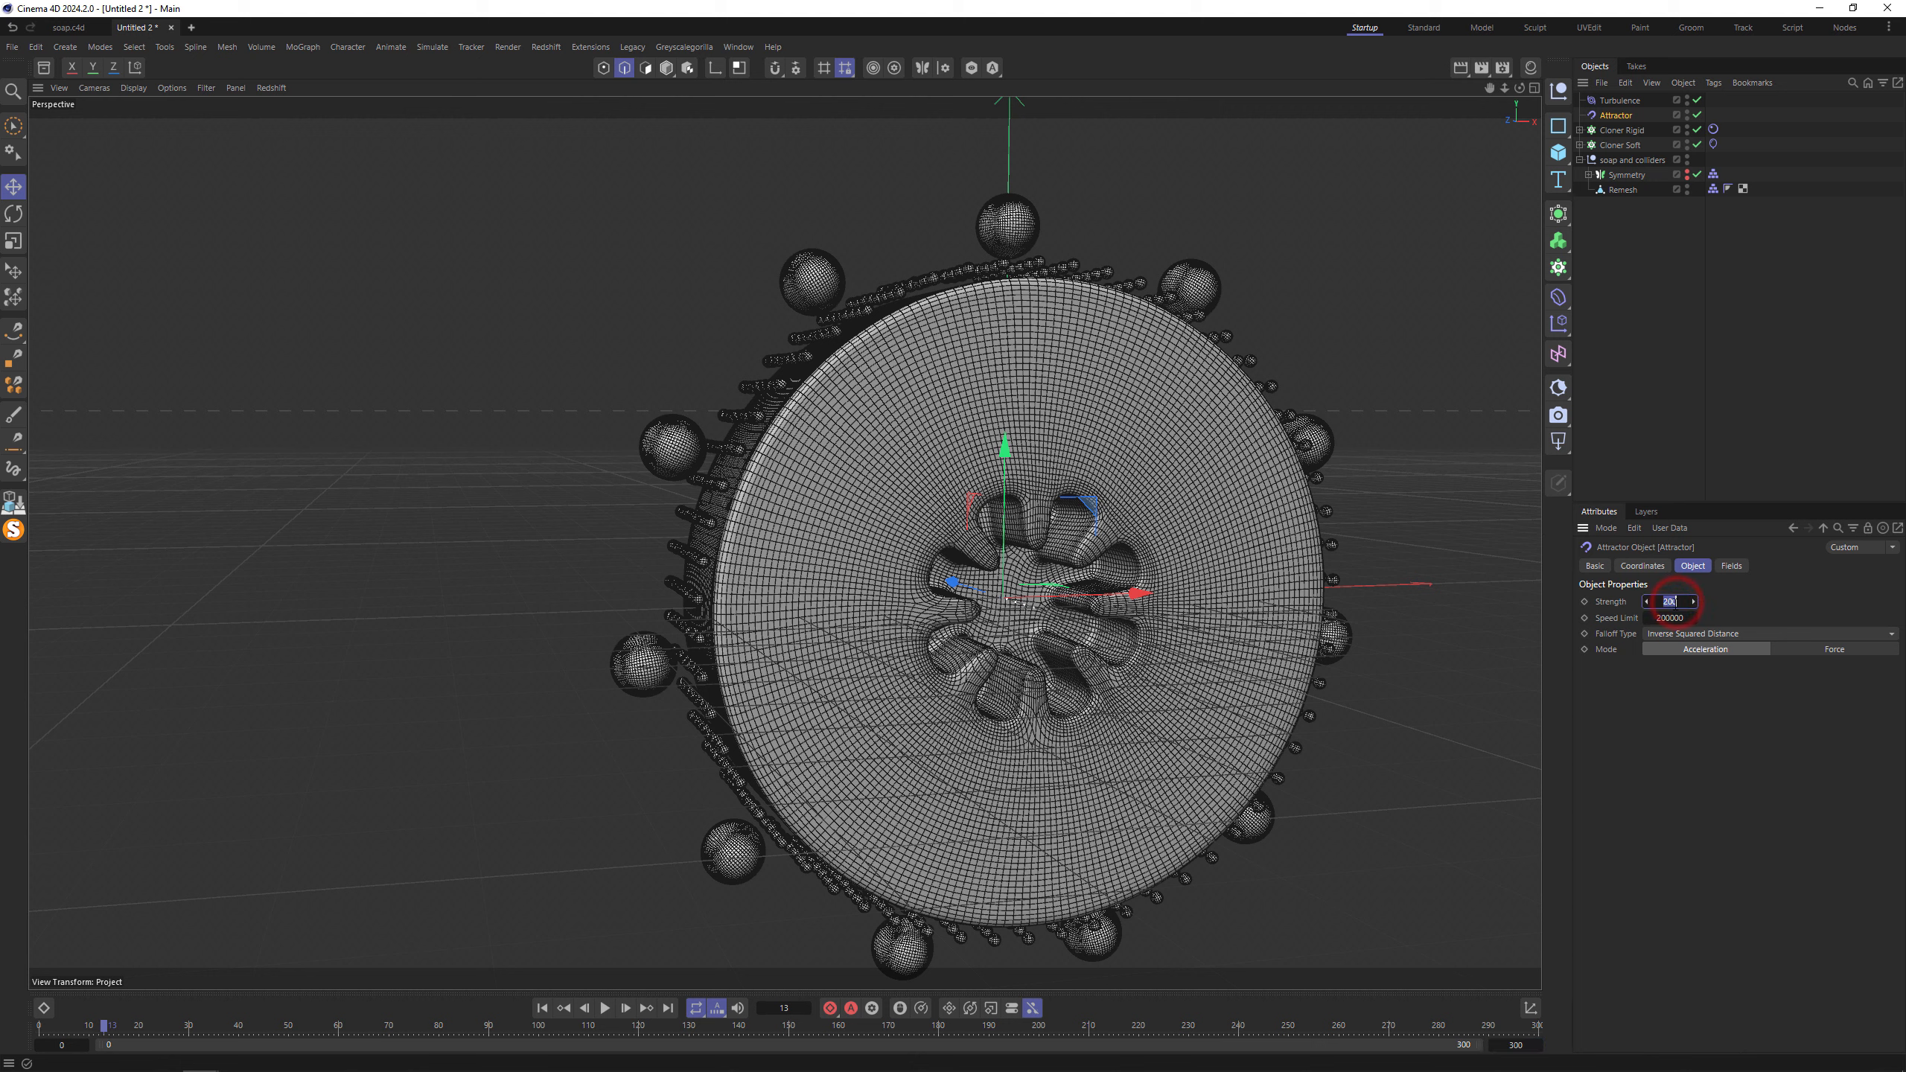
text(600)
click(1620, 100)
double_click(1665, 602)
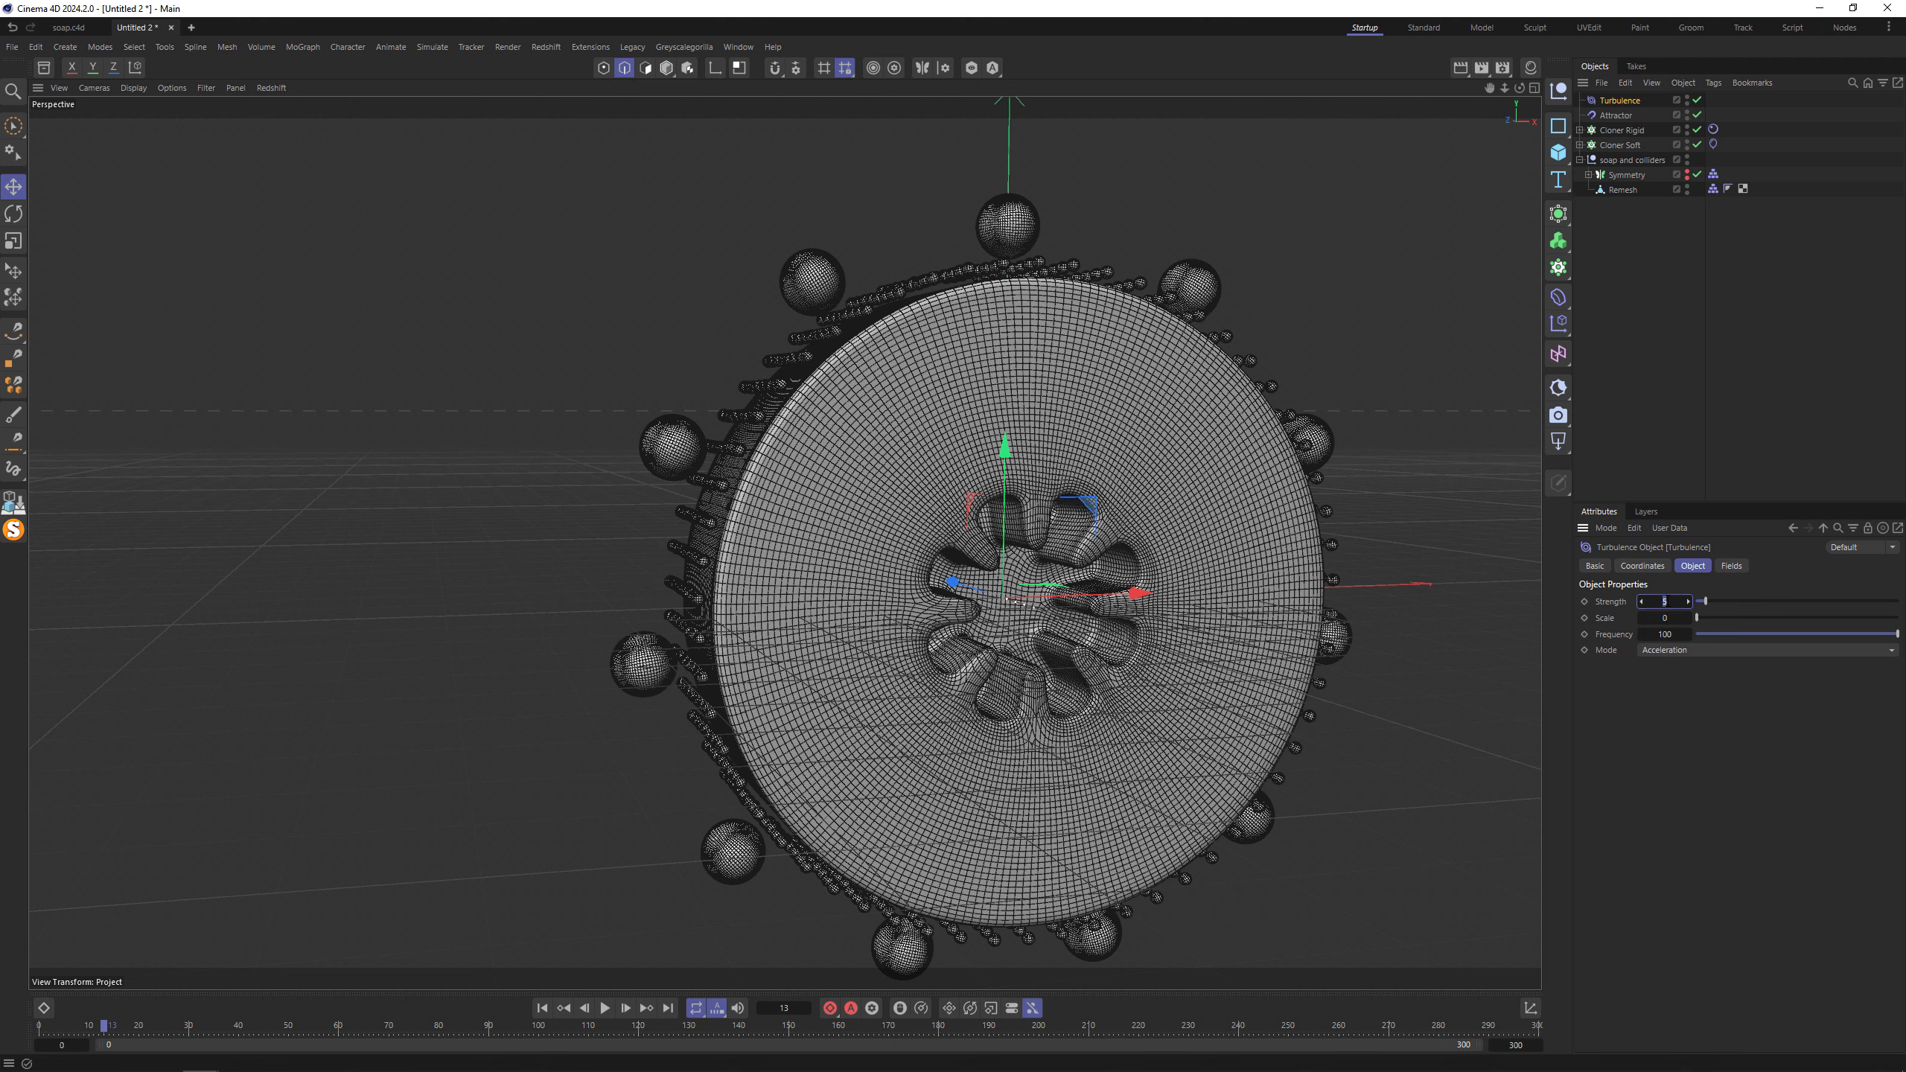
text(30)
key(Tab)
text(30)
key(Return)
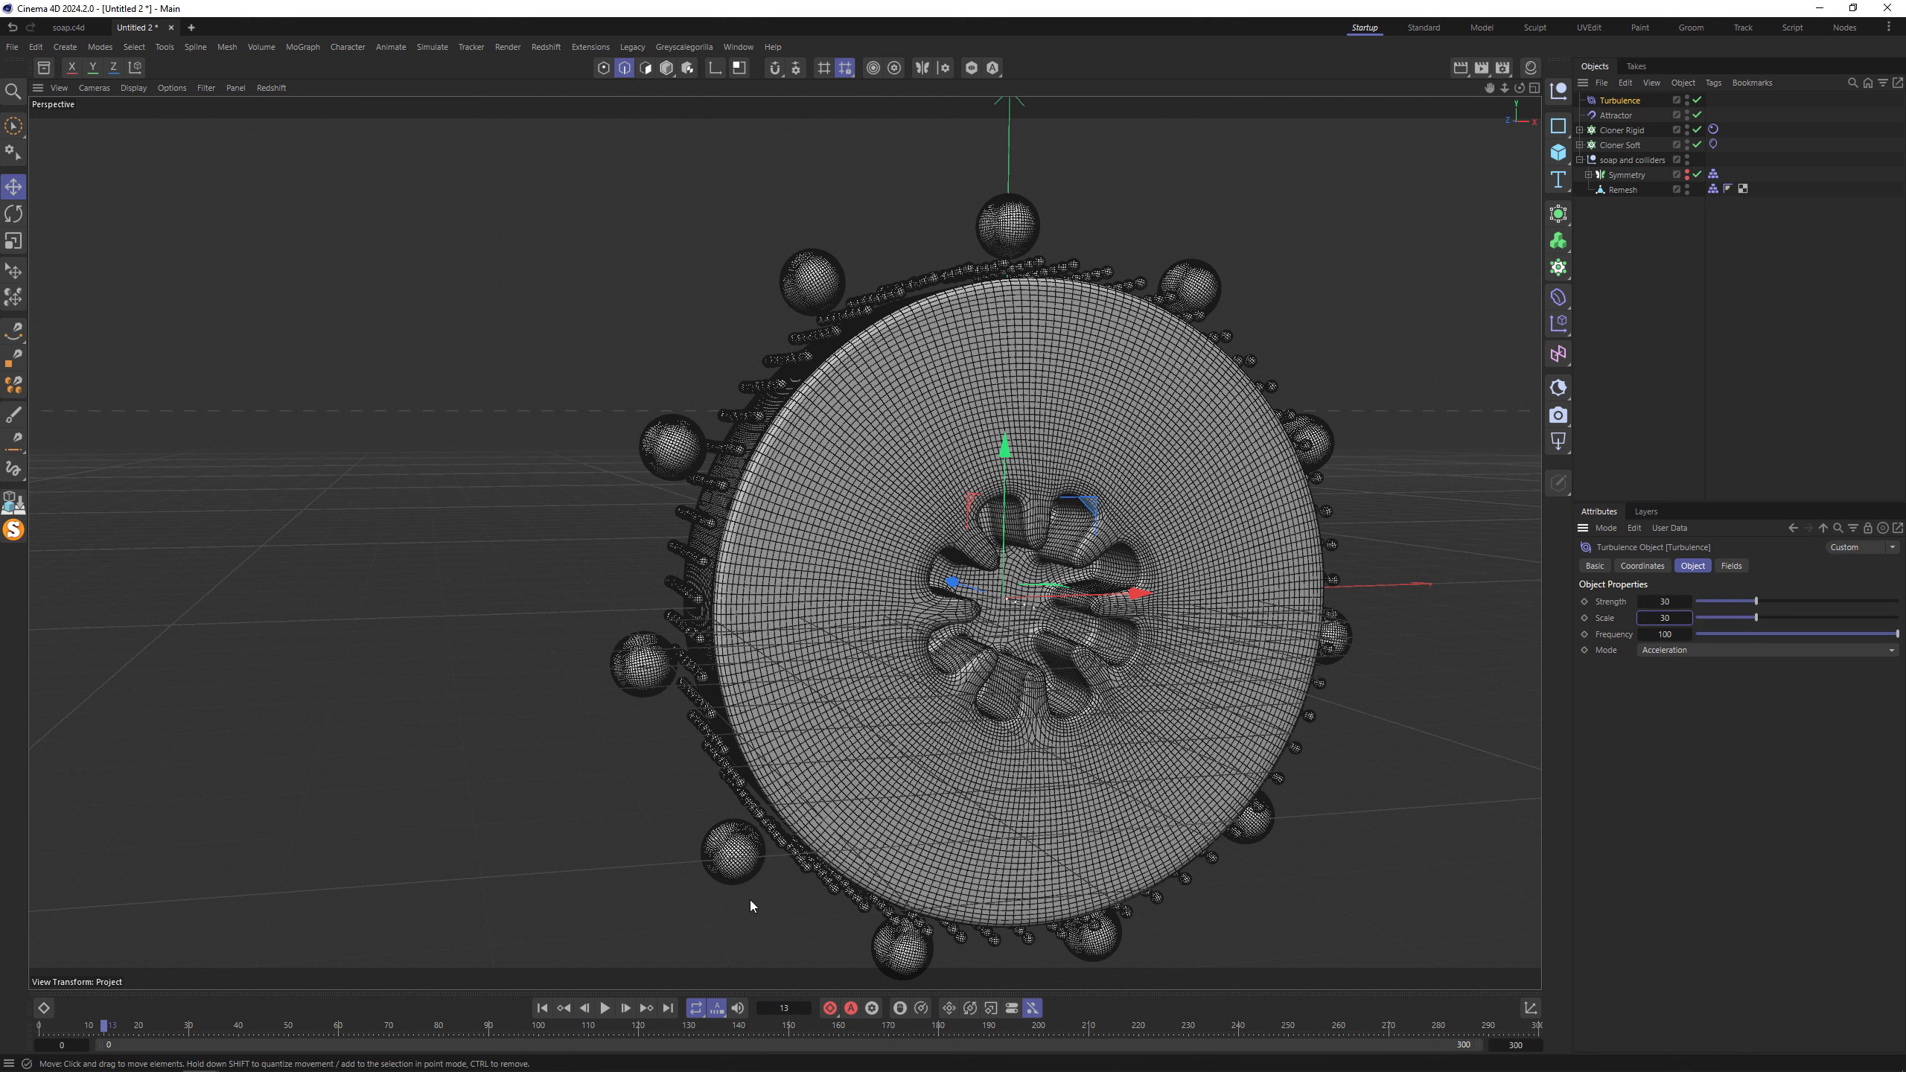
Play the simulation and set the Attractor's Strength to 800 while it runs.
click(604, 1007)
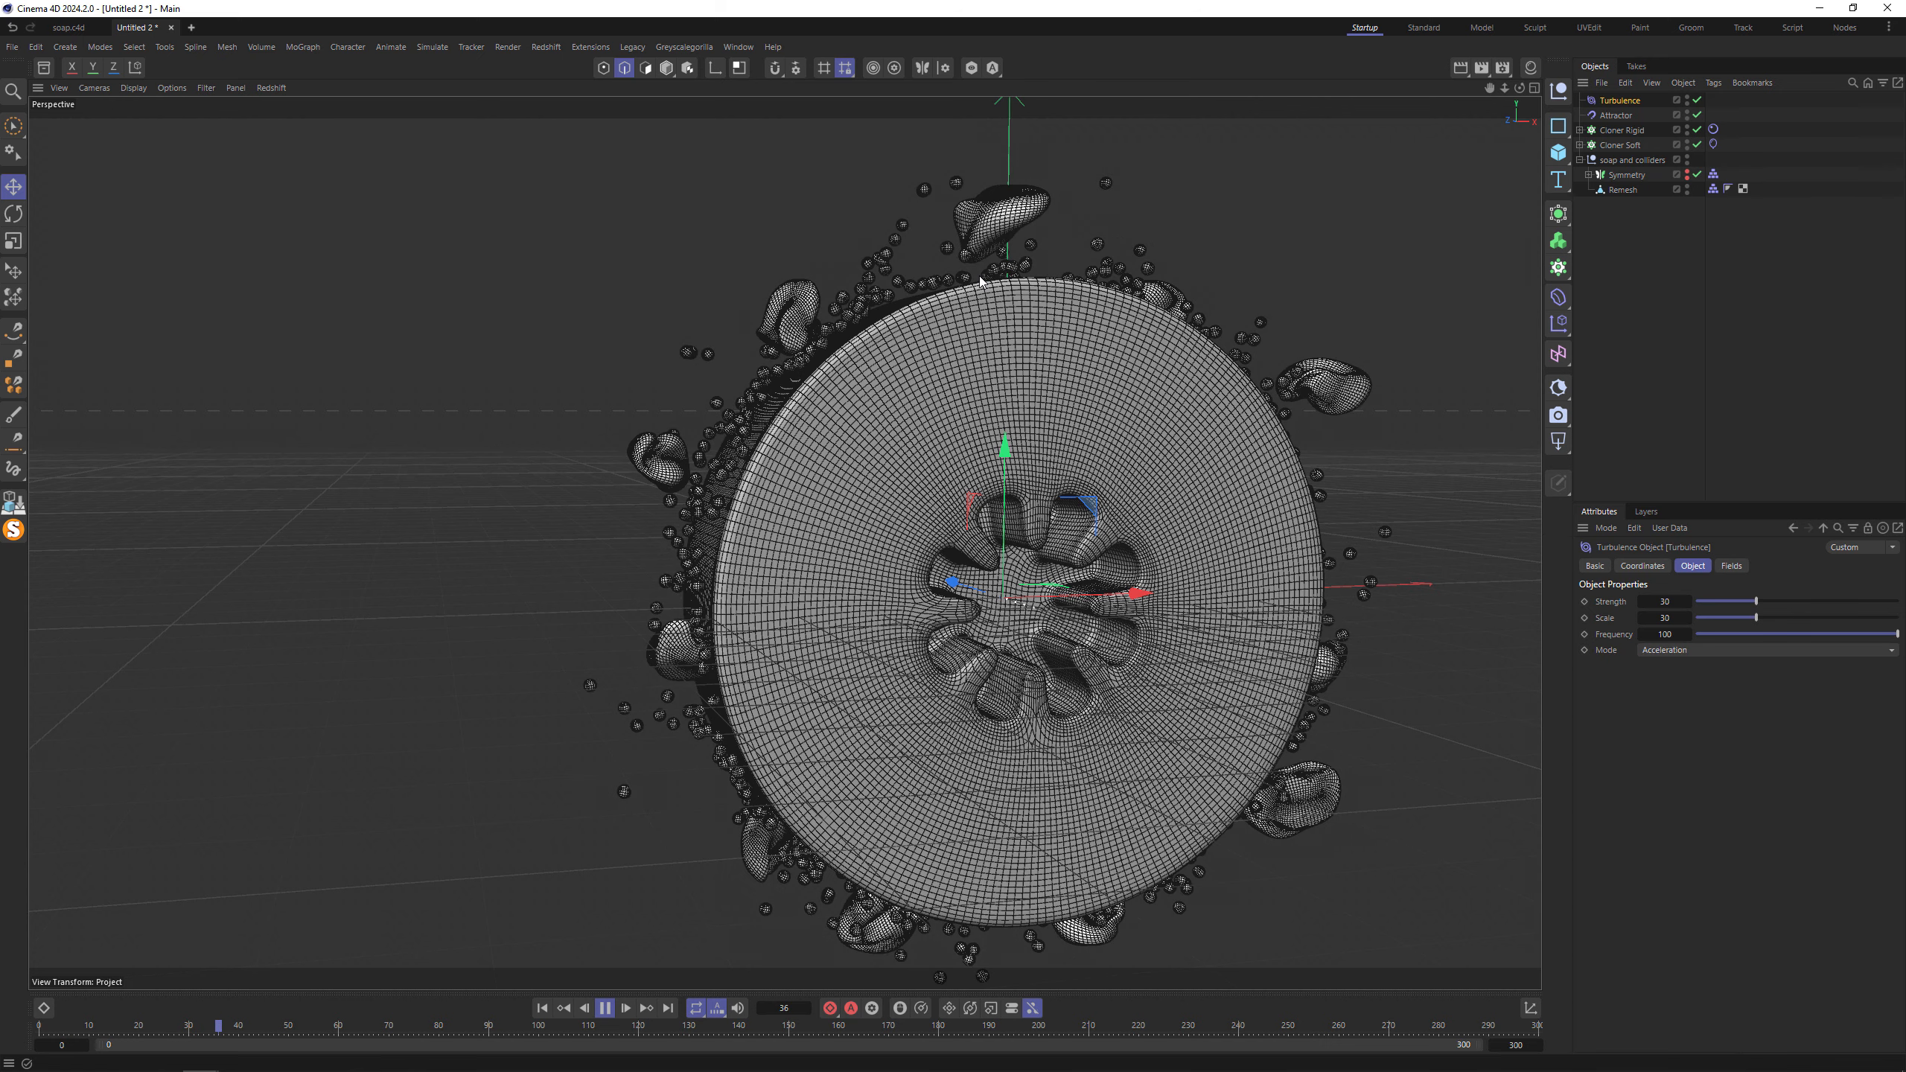
click(1616, 115)
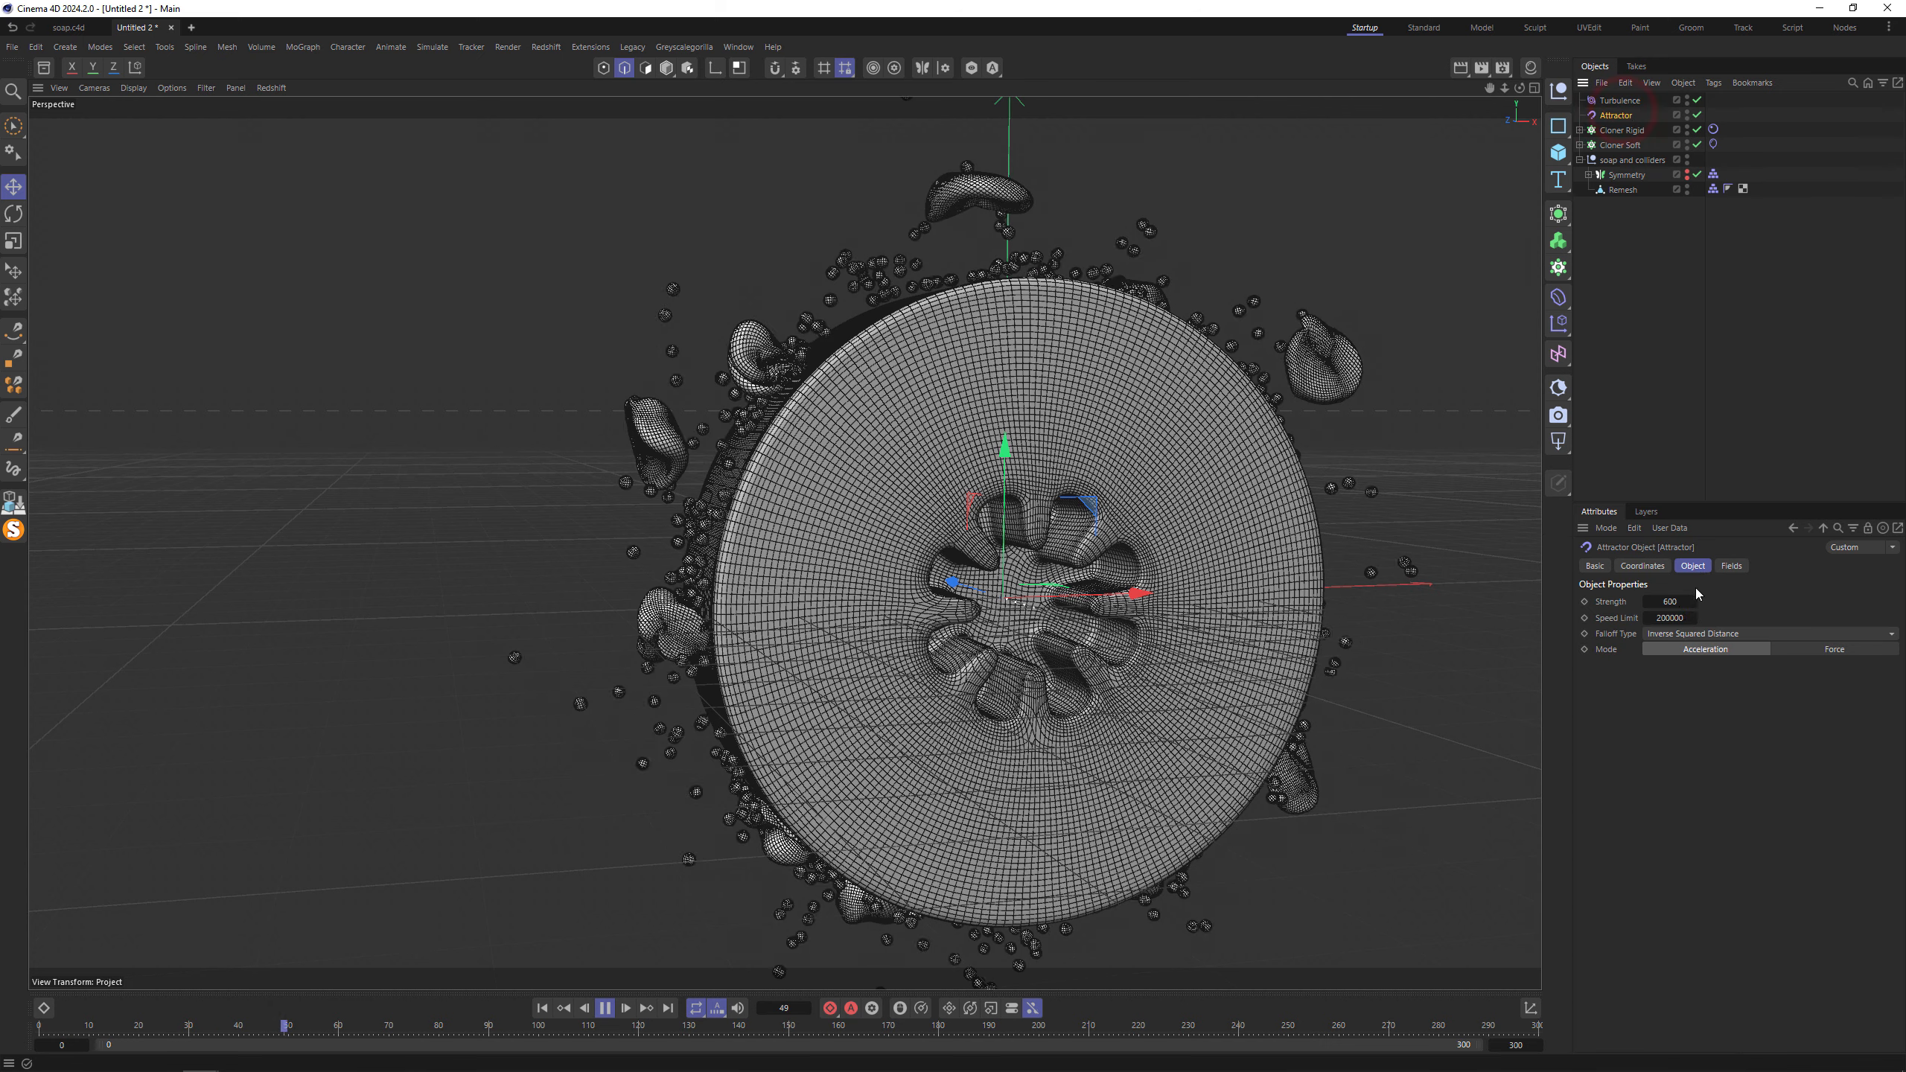
double_click(1670, 602)
text(800)
key(Return)
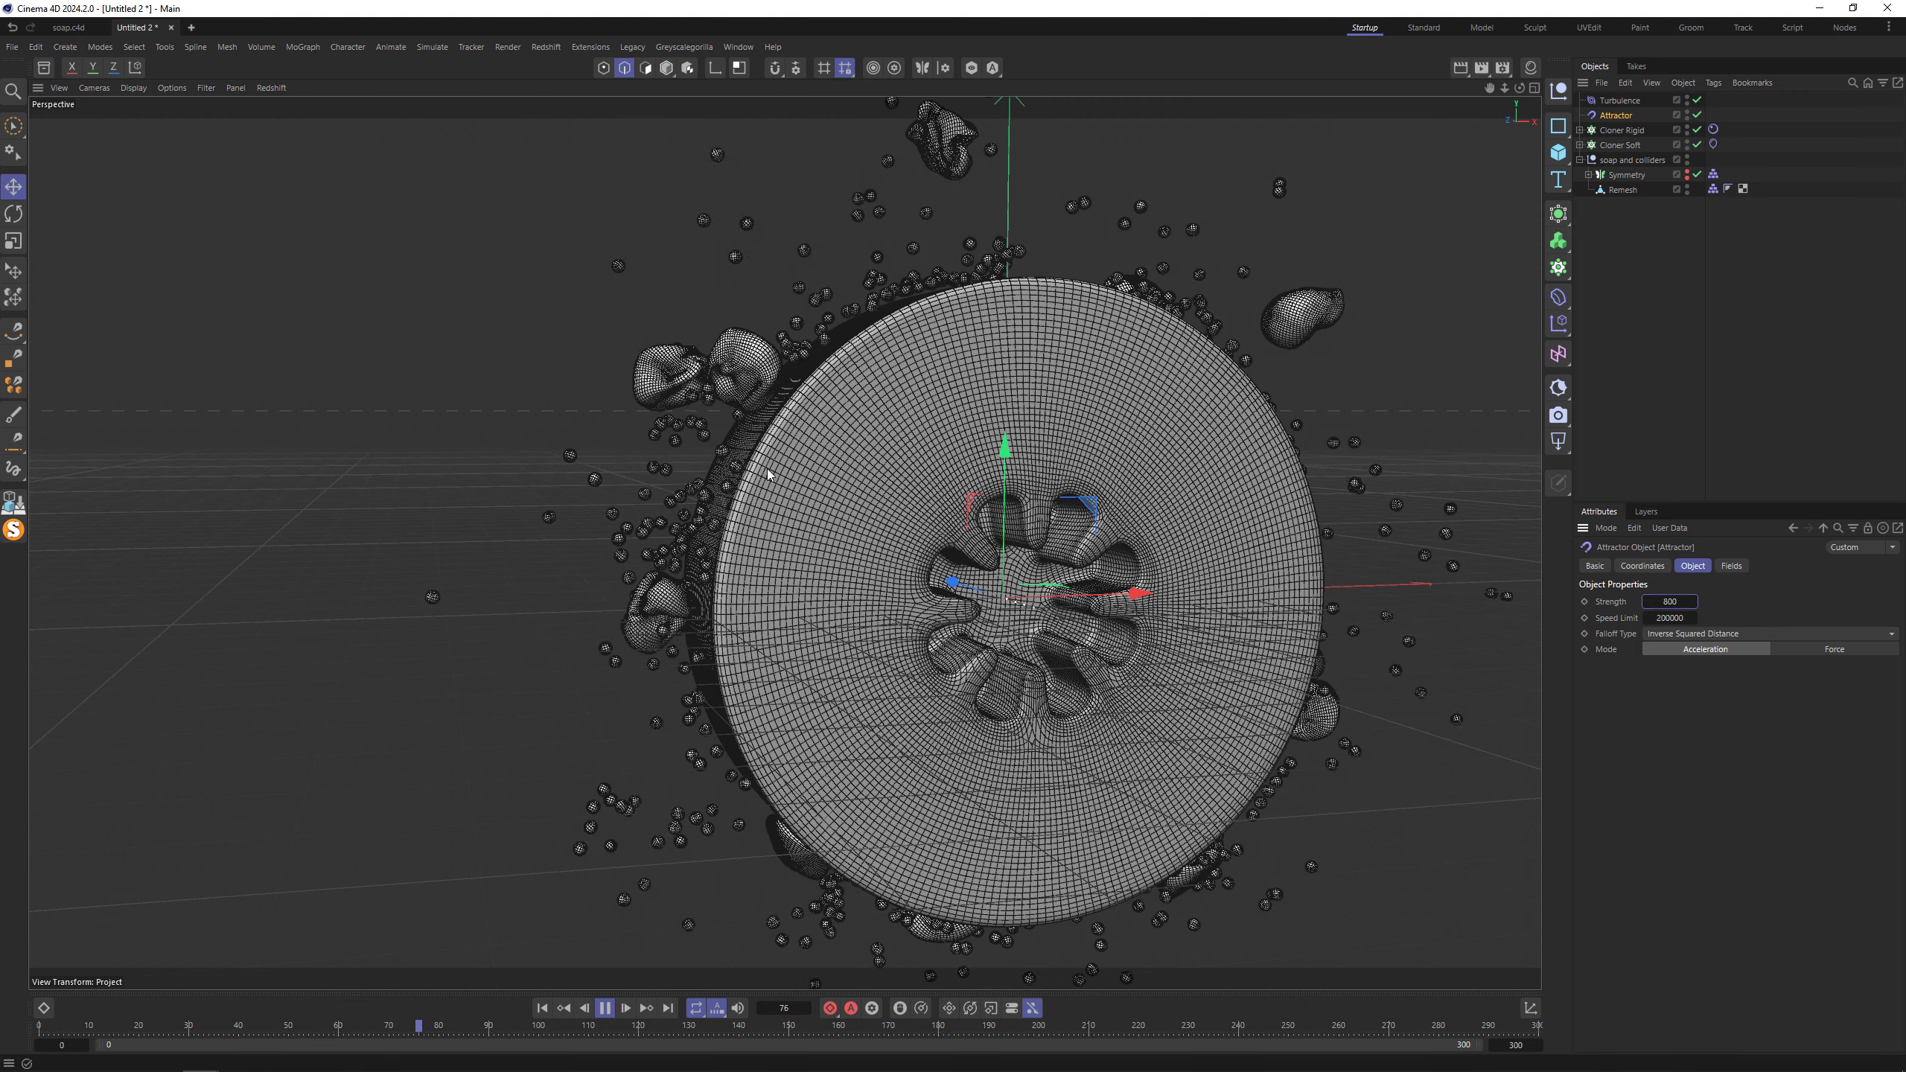
Set the Turbulence's Strength to 10, replay the simulation from the first frame, and return to the start.
click(1620, 100)
double_click(1665, 602)
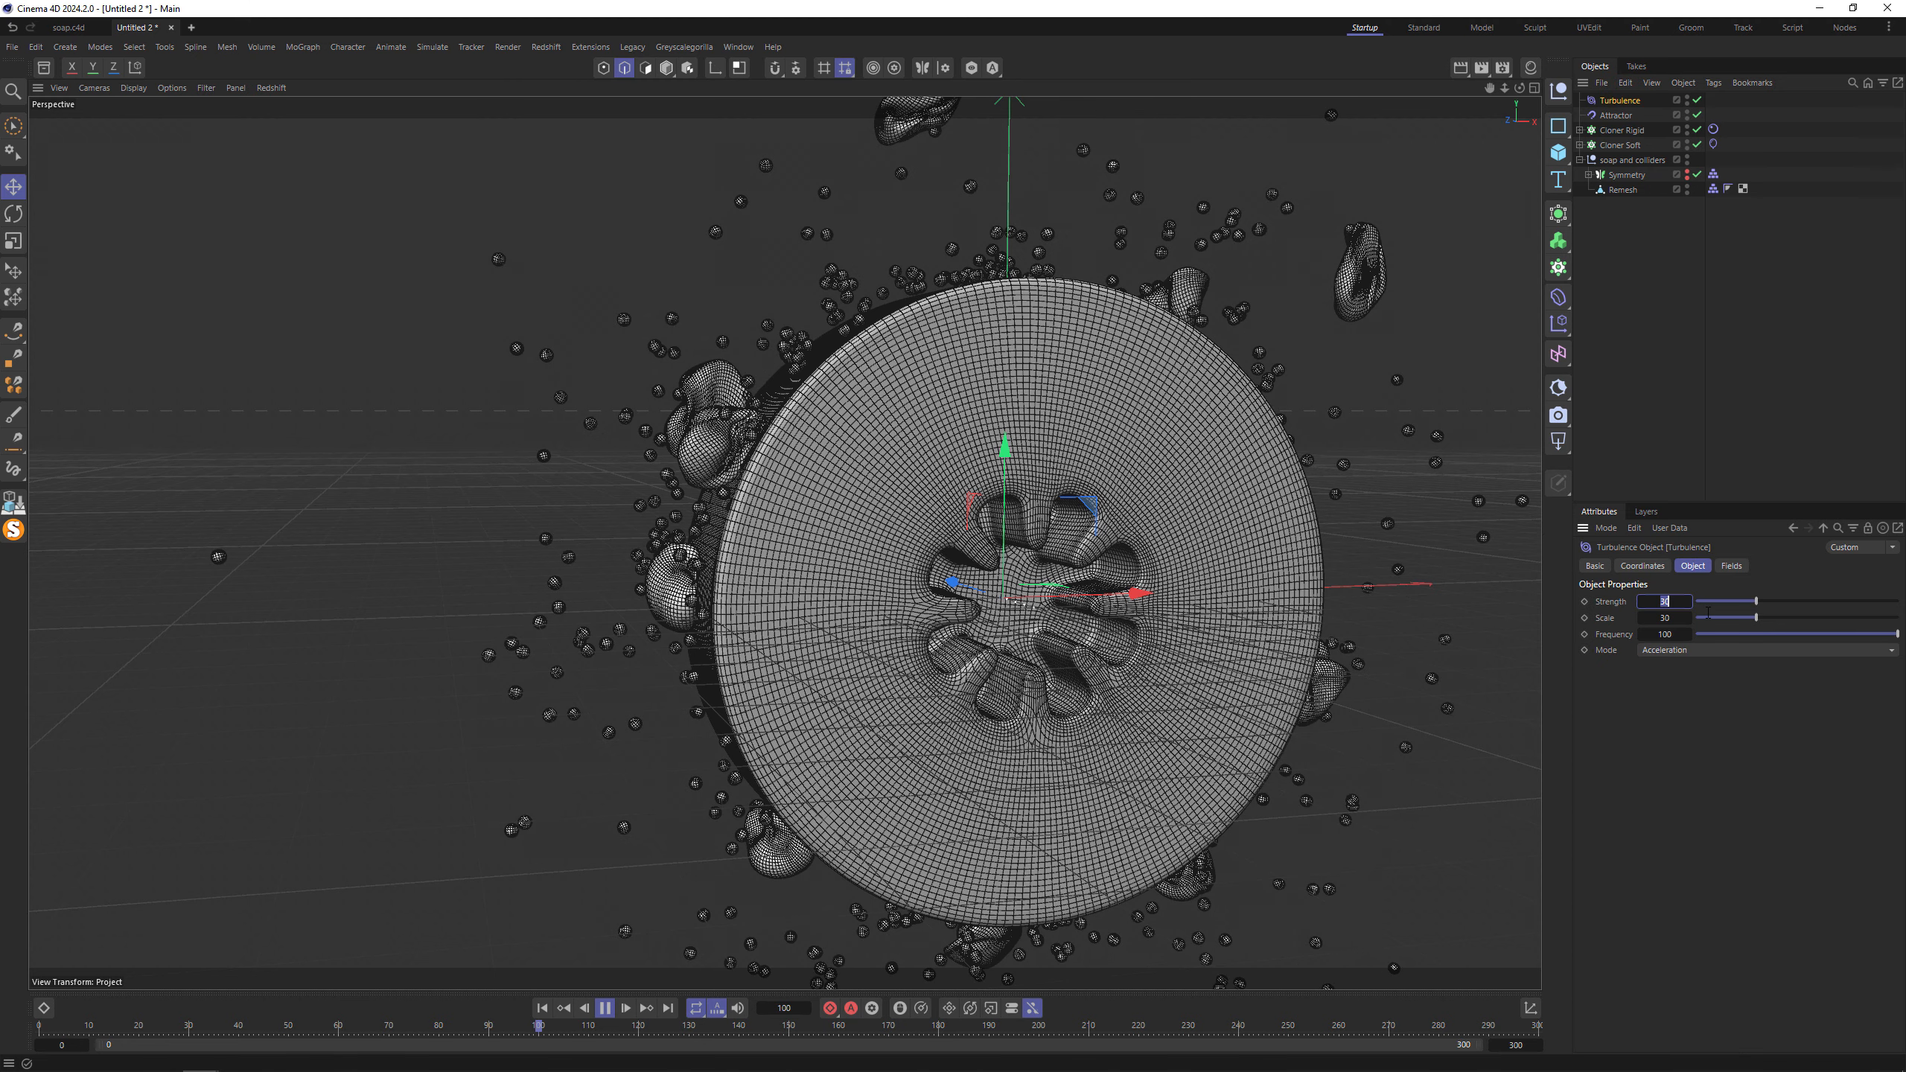
text(10)
key(Return)
click(542, 1008)
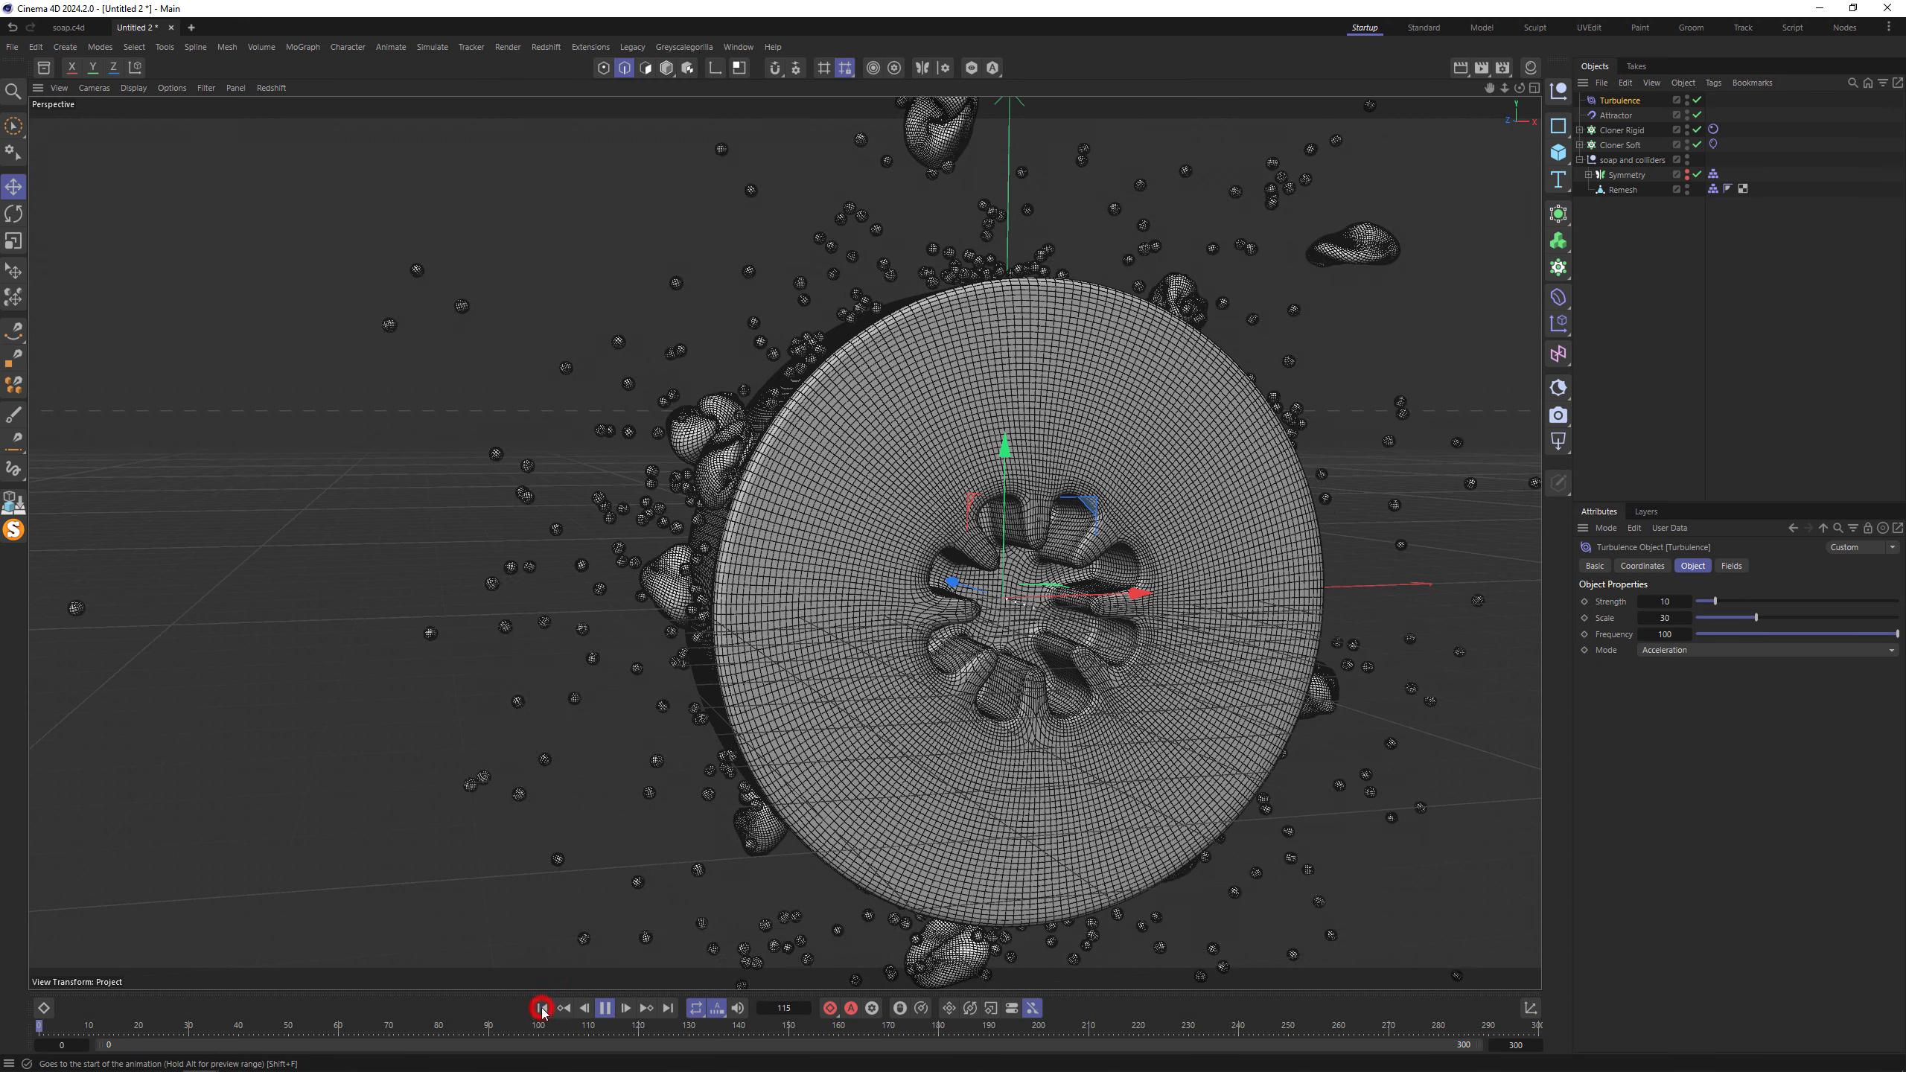
click(605, 1008)
alt+middle_drag(809, 285, 654, 237)
click(542, 1008)
Add a Vibrate tag to the soap and colliders null and enable its position and rotation vibration.
right_click(1633, 160)
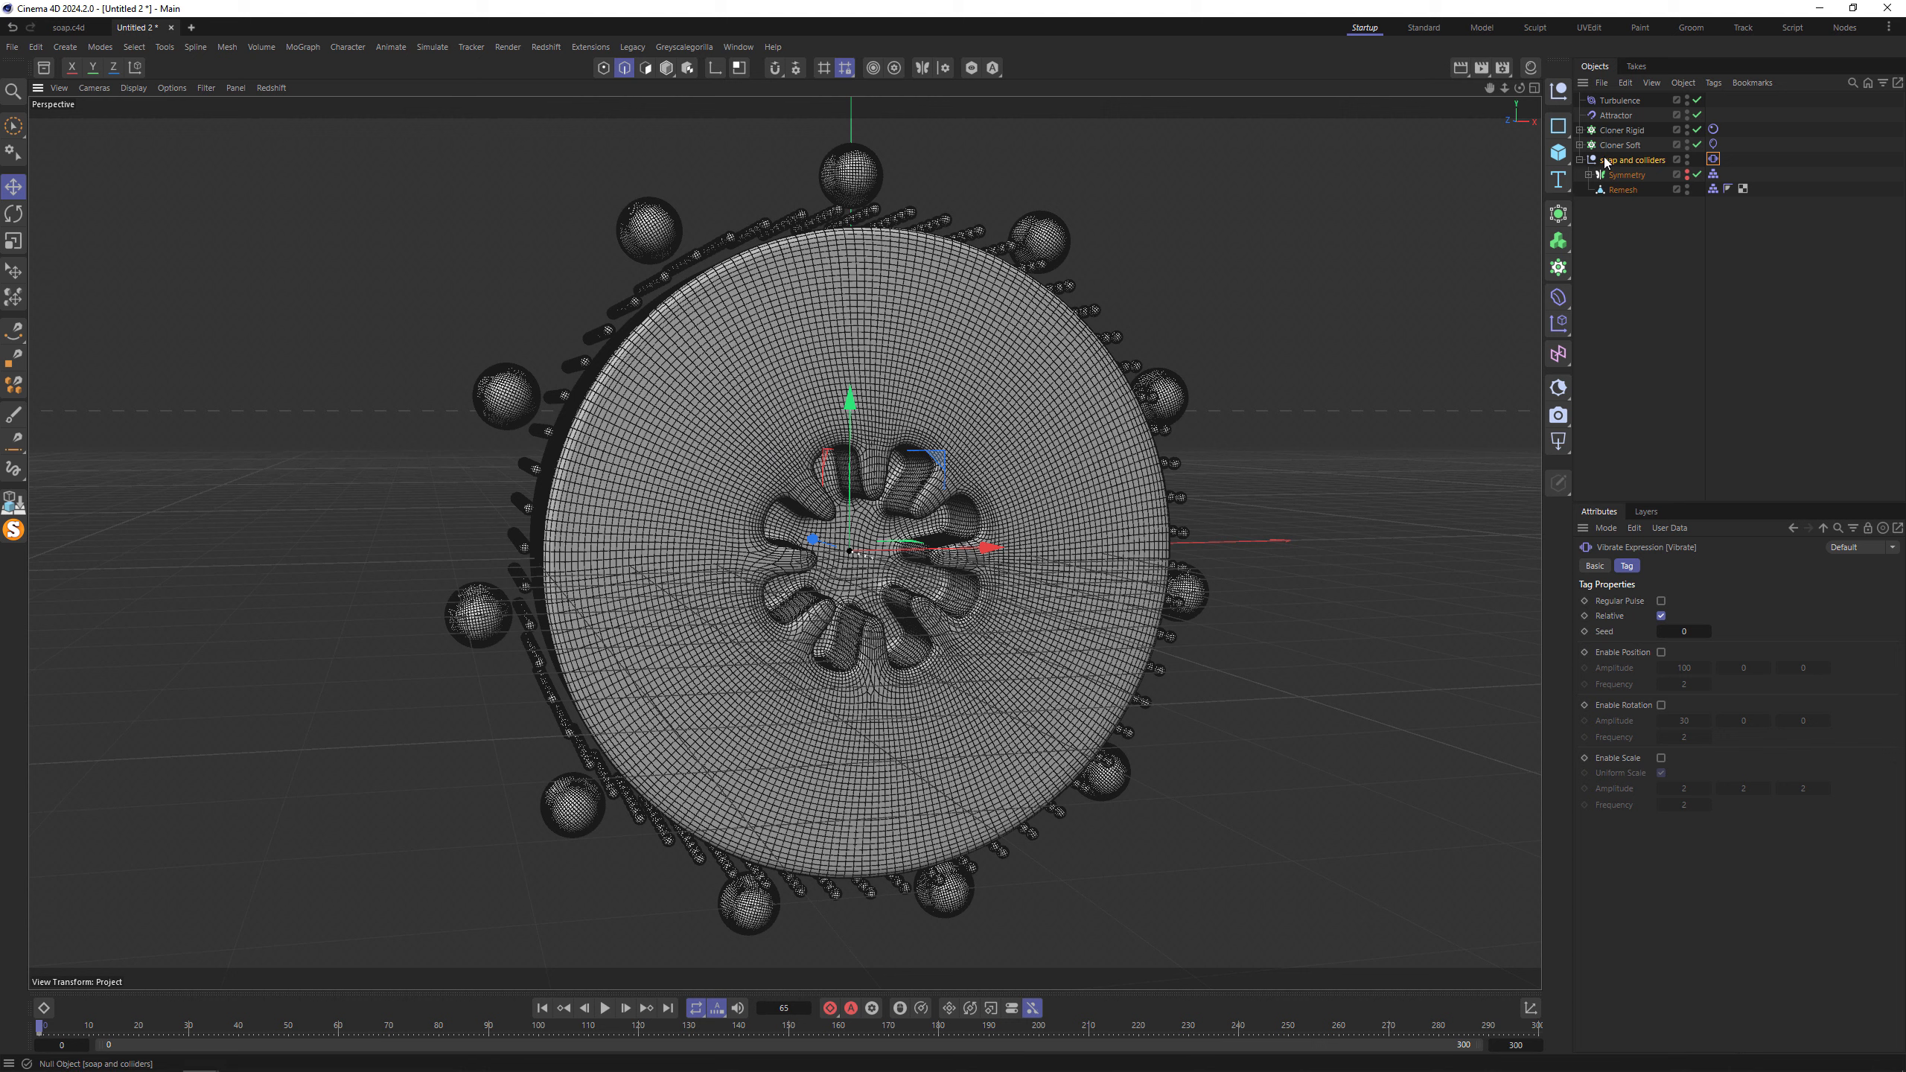
click(1661, 653)
click(1660, 705)
Set the Vibrate tag's position Amplitude to 10 on all three axes and its position Frequency to 1.
double_click(1699, 667)
text(10)
key(Tab)
text(10)
key(Tab)
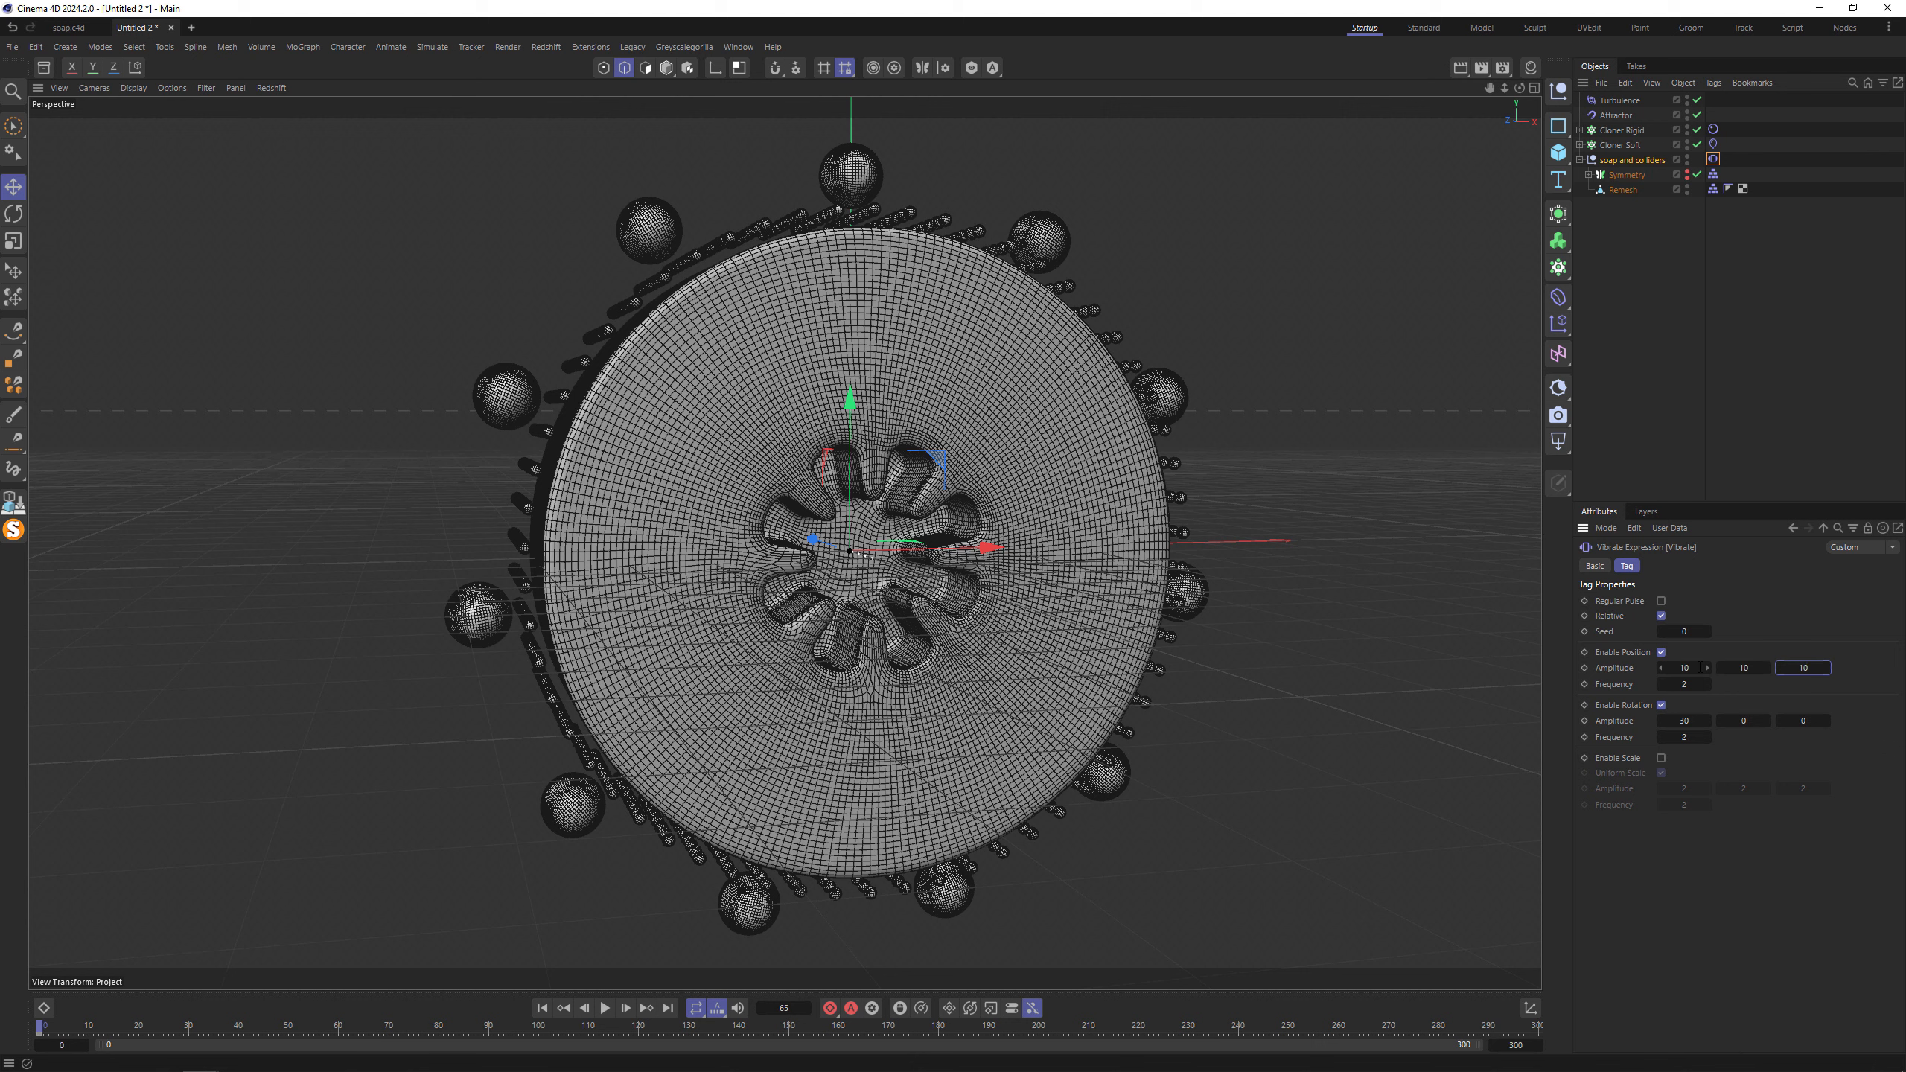
double_click(1687, 685)
text(1)
Set the Vibrate tag's first two rotation Amplitude values to 60, then test the motion and return to the first frame.
double_click(1686, 721)
text(60)
double_click(1743, 721)
click(604, 1008)
click(538, 1008)
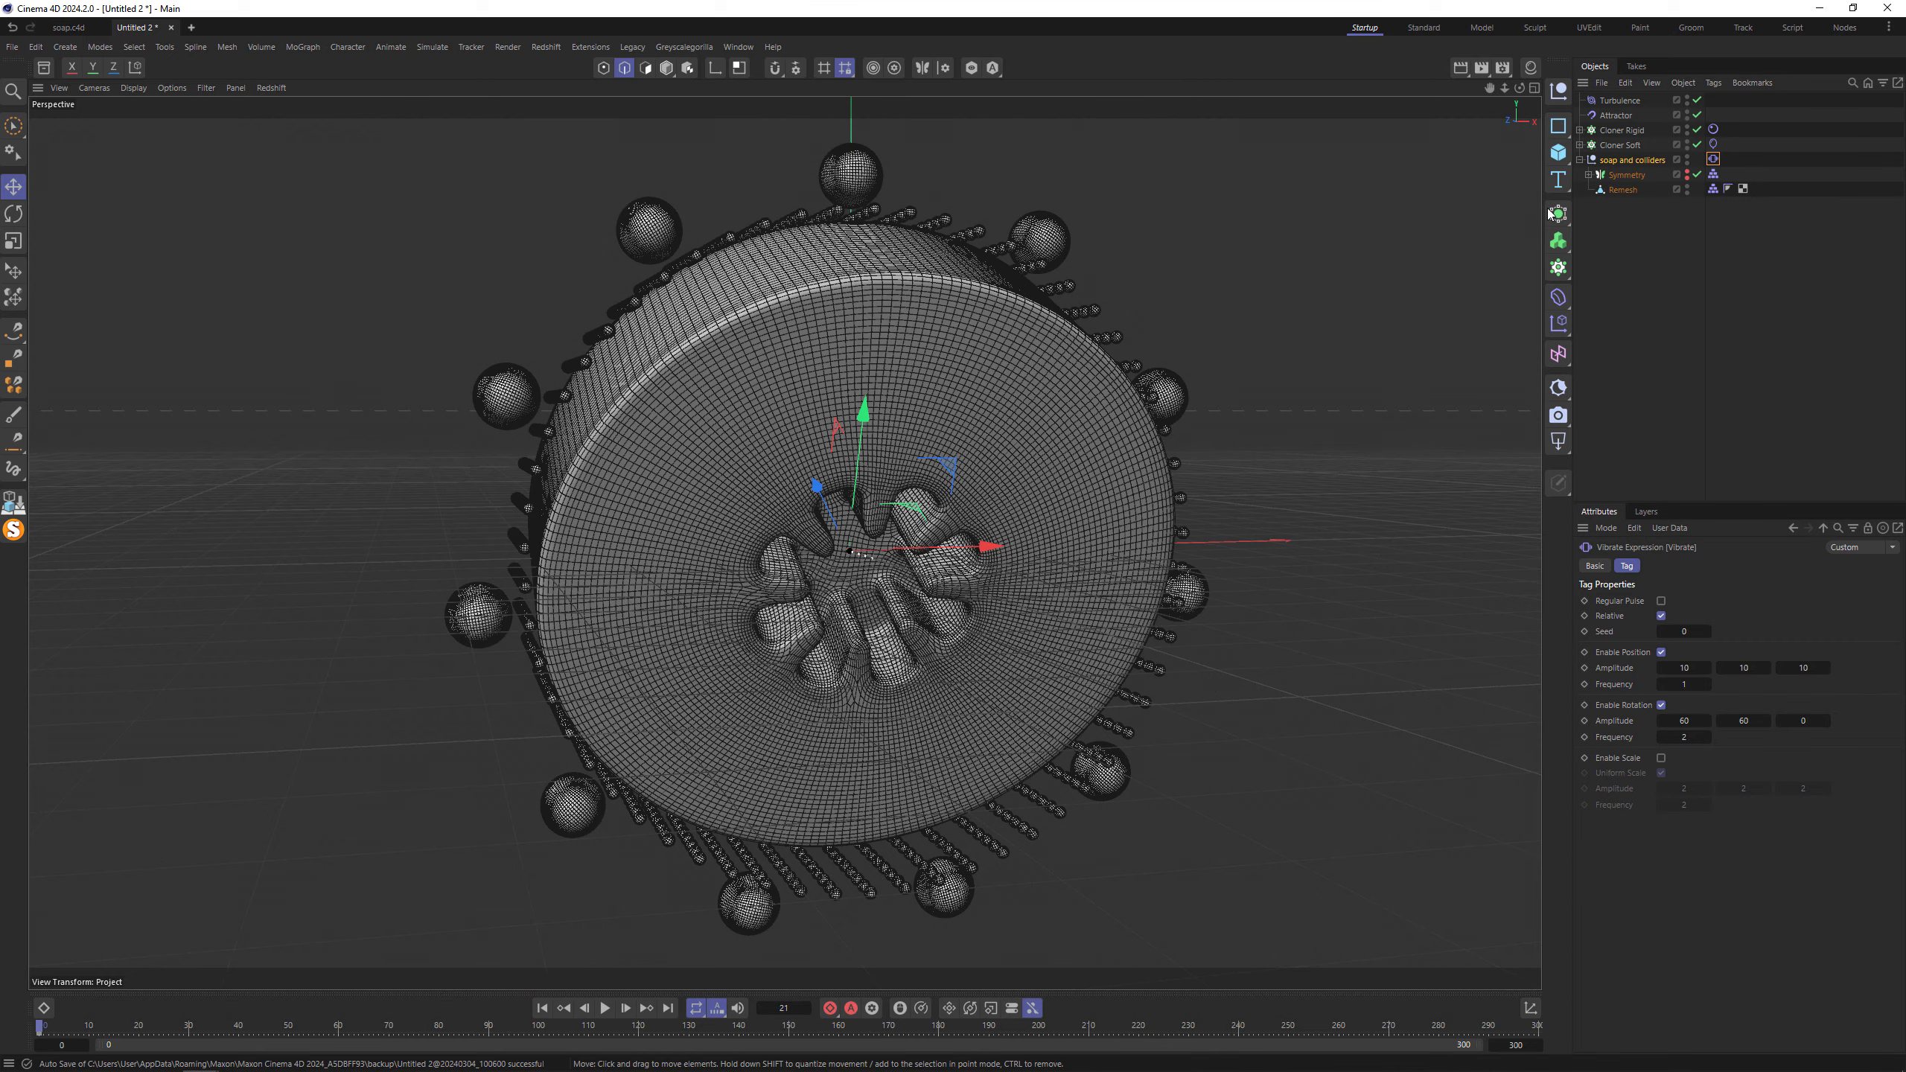
Open the soap and colliders null's coordinates and undo its last rotation change.
click(1621, 160)
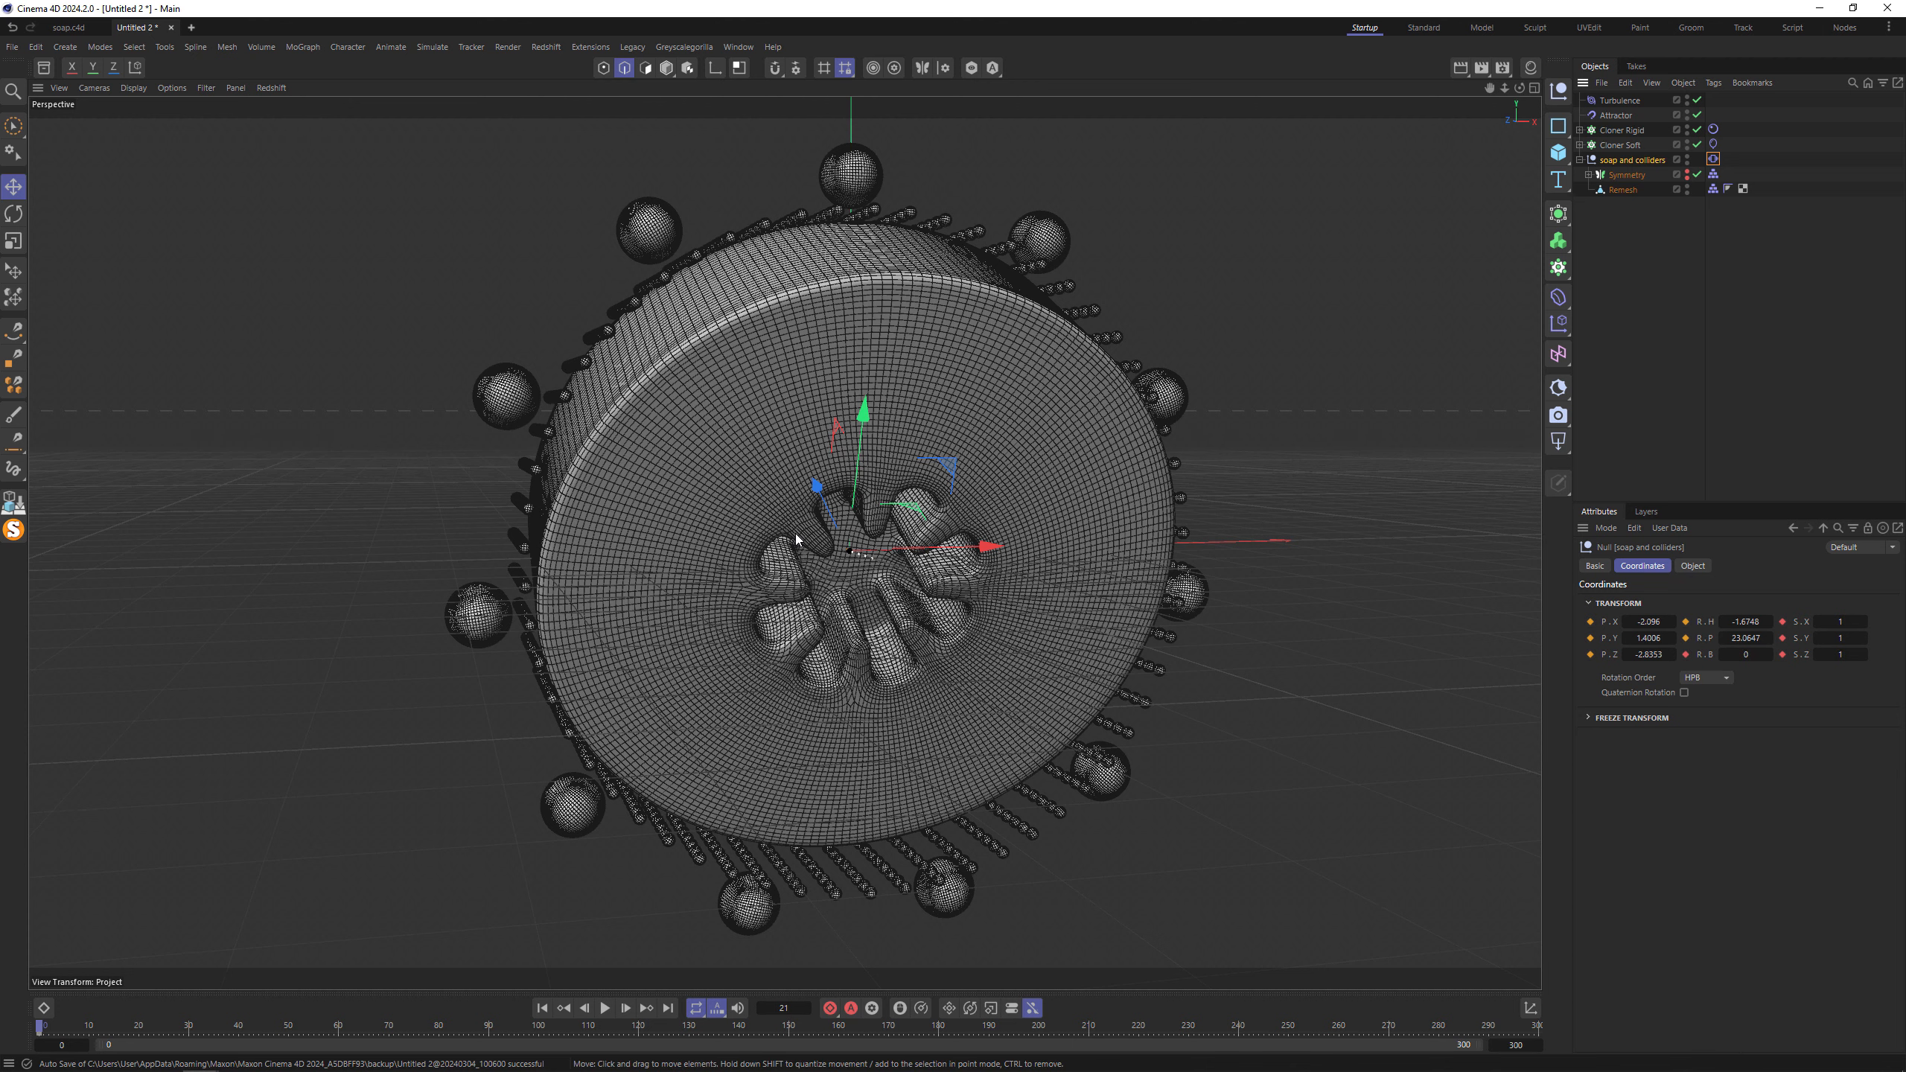
key(ctrl+z)
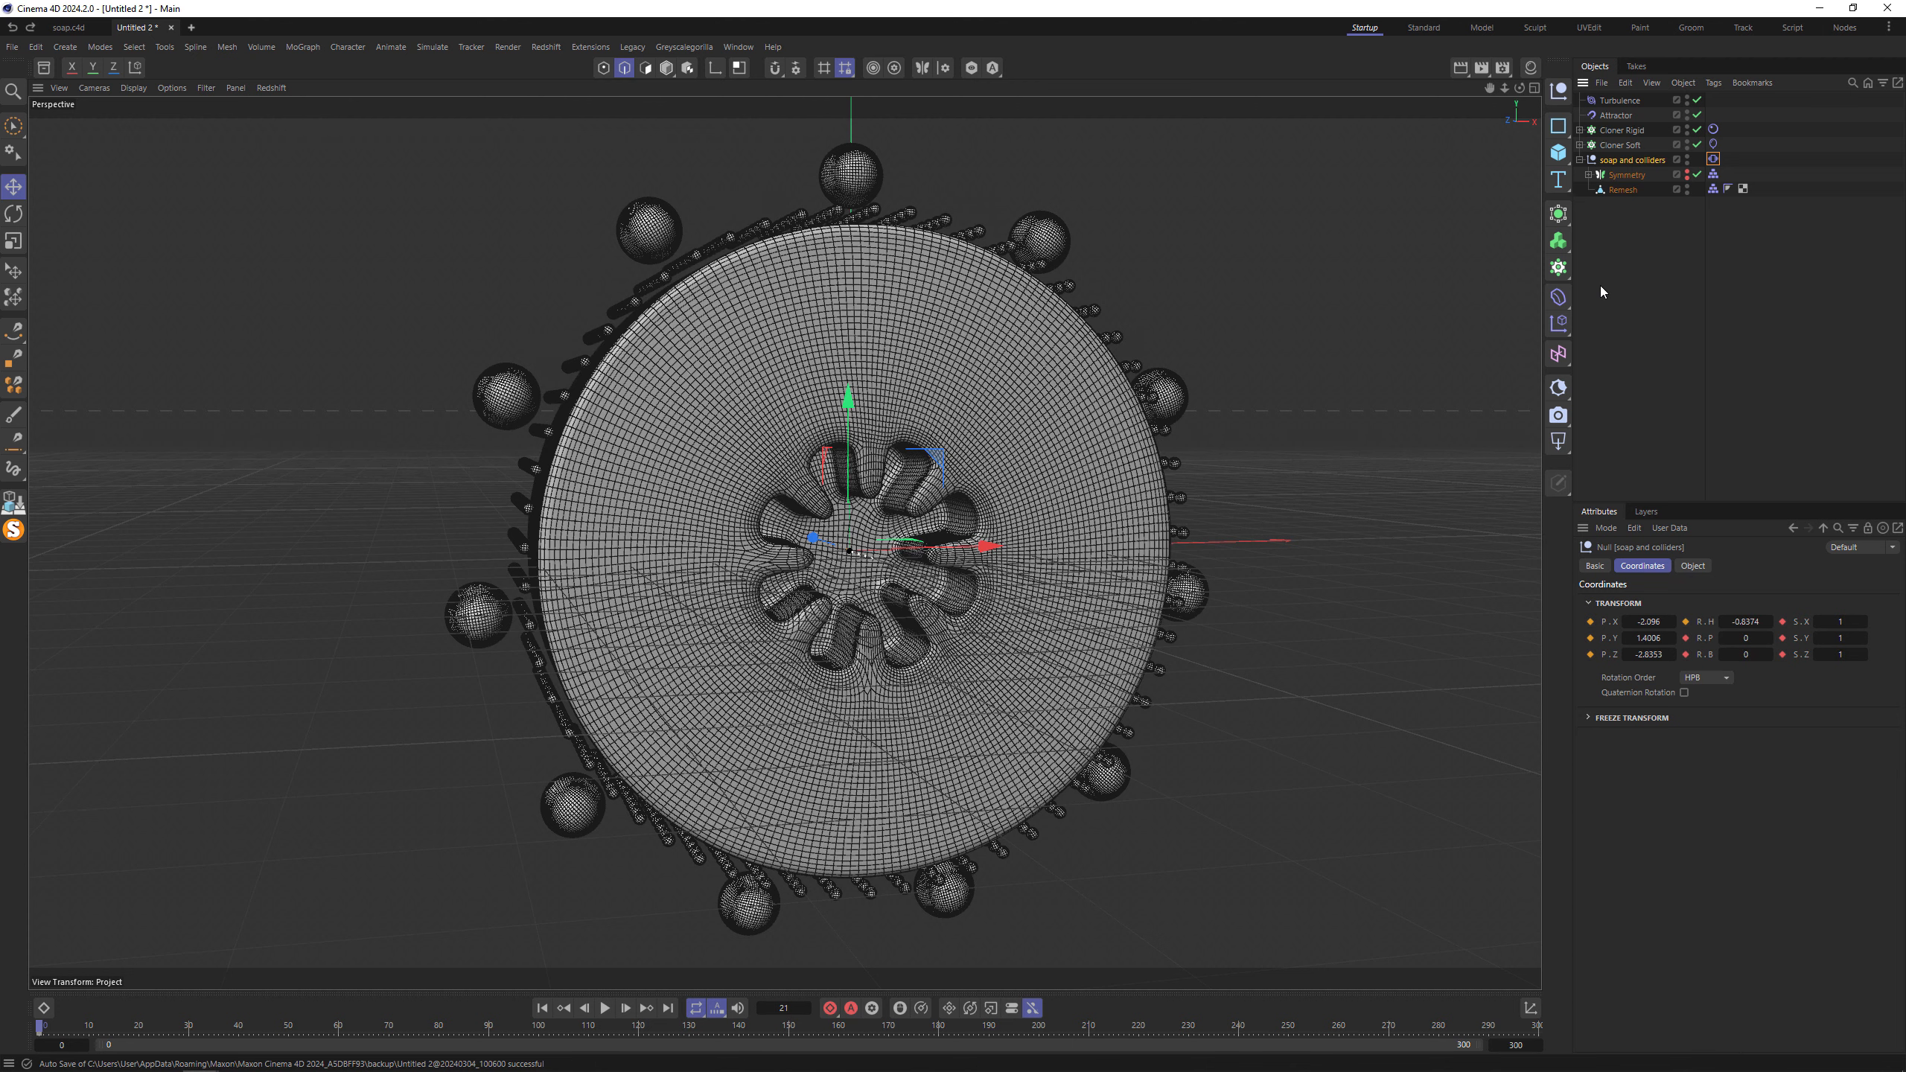